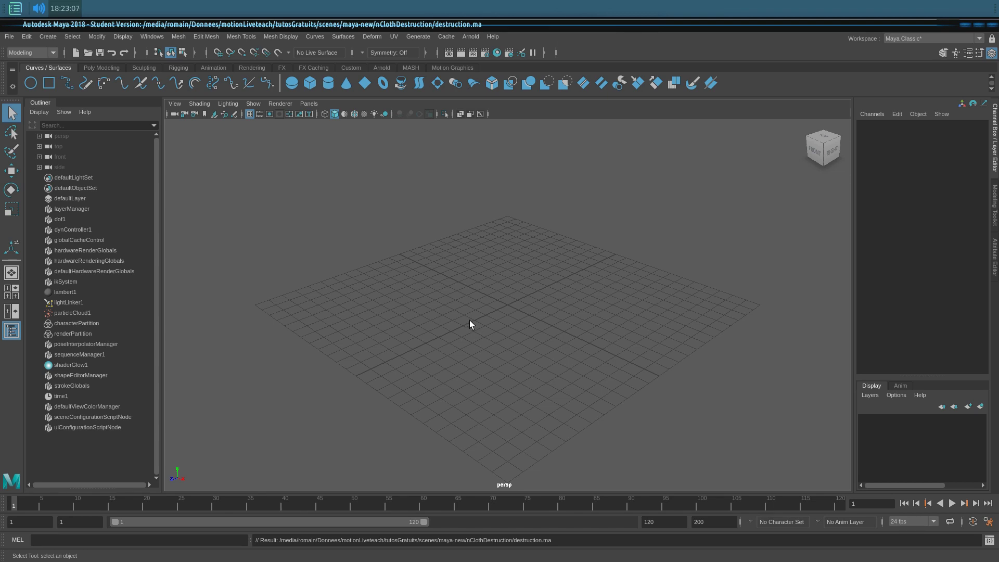
# Step: Create a polygon plane and scale it up evenly to about 41 times its size
pyautogui.keyDown('alt'); pyautogui.moveTo(472, 310); pyautogui.dragTo(475, 329, button='middle'); pyautogui.keyUp('alt')
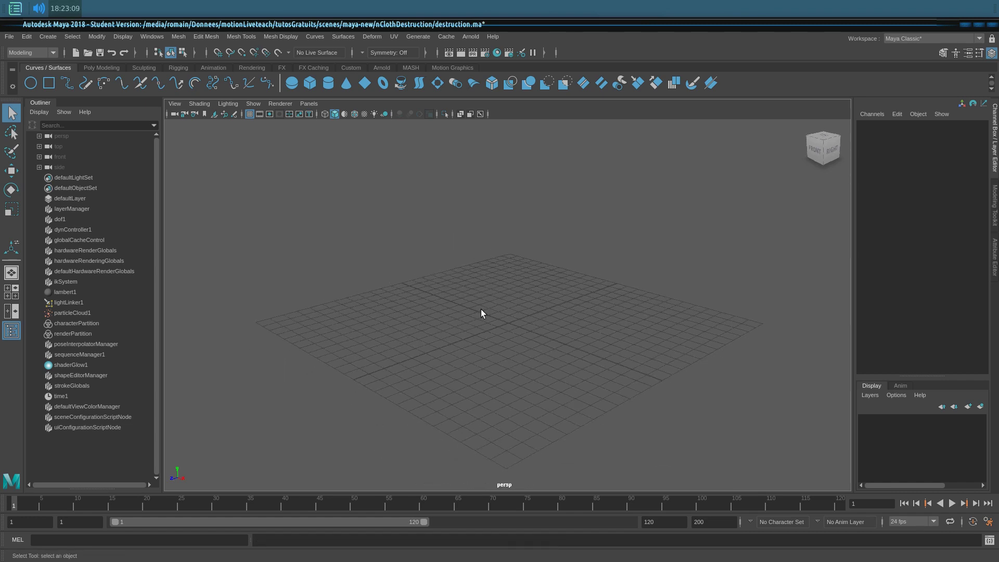
pyautogui.keyDown('shift'); pyautogui.moveTo(487, 308); pyautogui.dragTo(441, 295, button='right'); pyautogui.keyUp('shift')
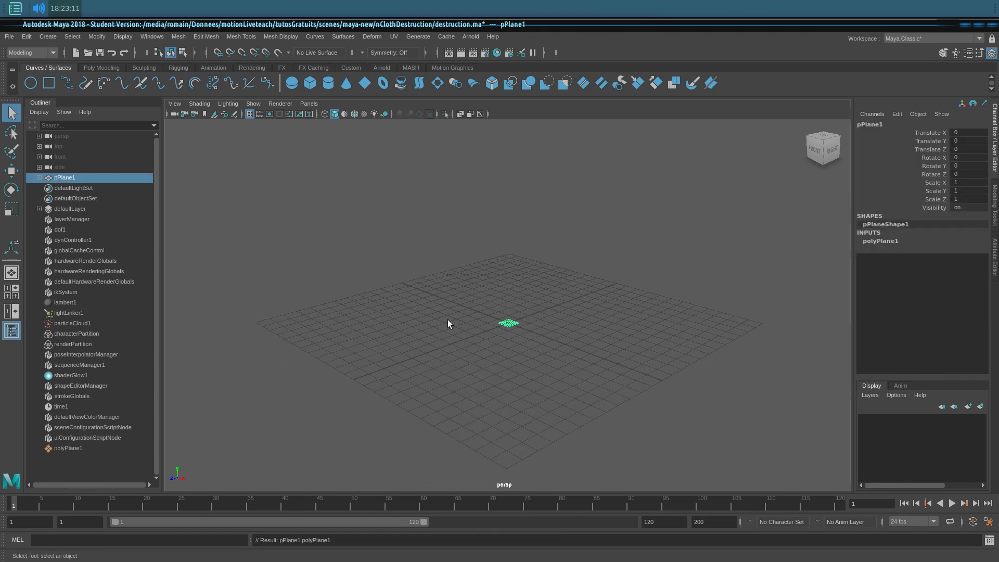
pyautogui.press('r')
pyautogui.moveTo(509, 371); pyautogui.dragTo(506, 457)
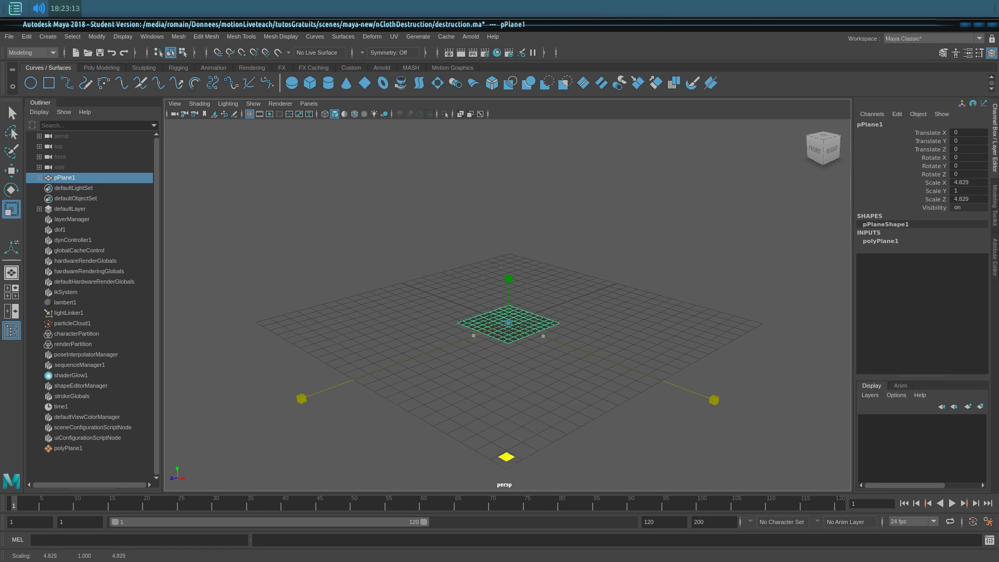
pyautogui.moveTo(508, 342); pyautogui.dragTo(529, 292)
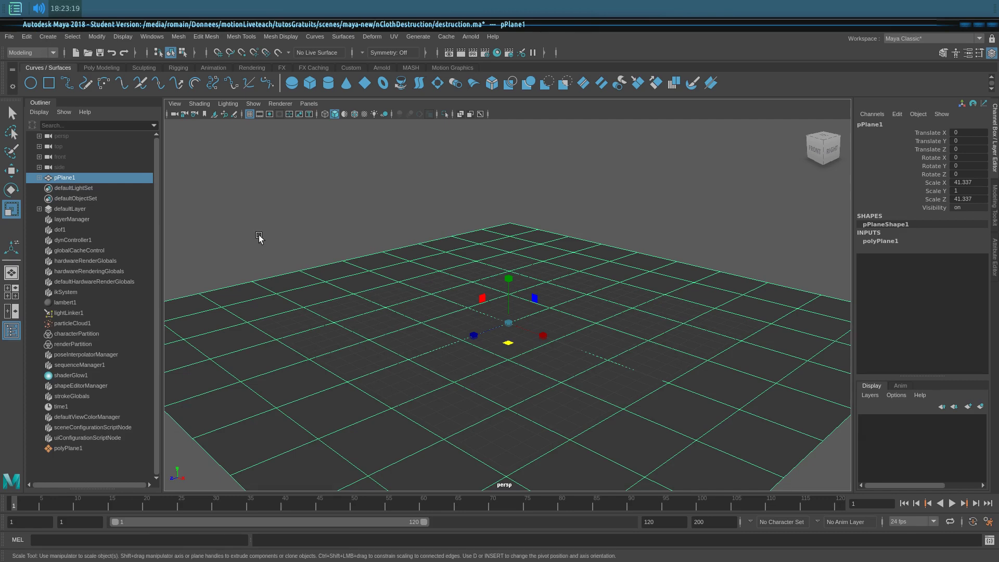
# Step: Delete the plane's construction history and freeze its scale back to 1
pyautogui.hotkey('alt', 'shift', 'd')
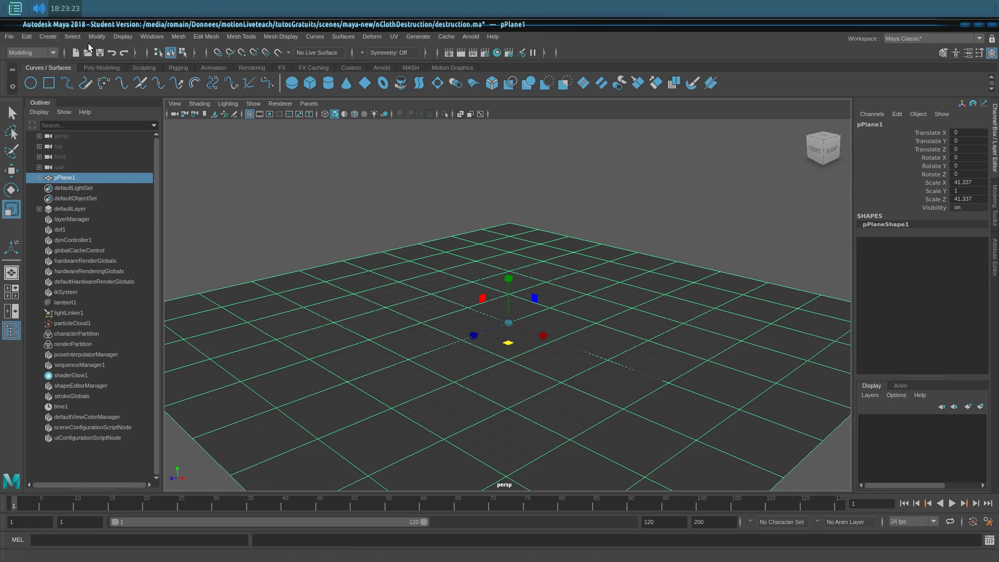
pyautogui.click(92, 37)
pyautogui.click(121, 83)
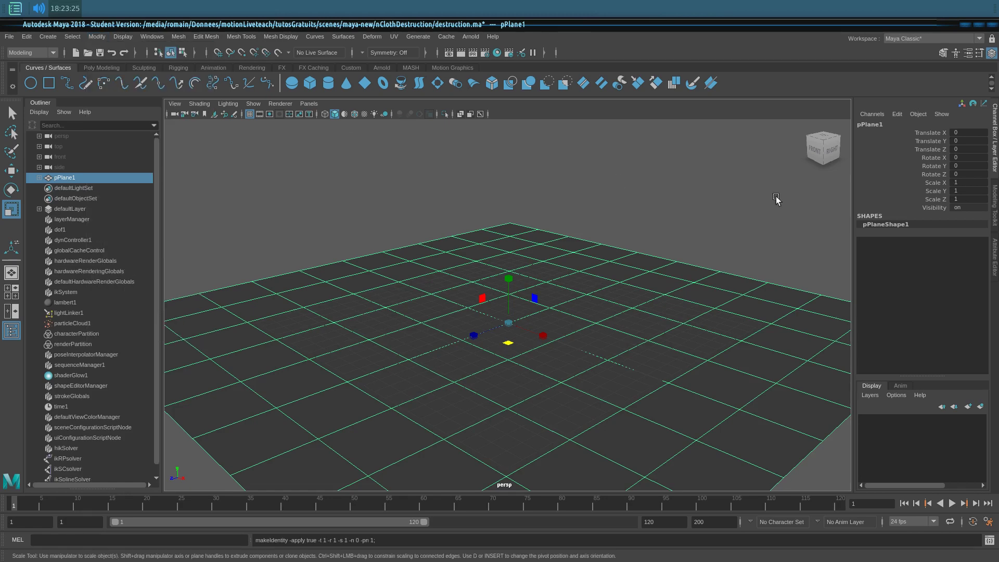
# Step: Reselect the plane and orbit around it to inspect the result
pyautogui.click(598, 201)
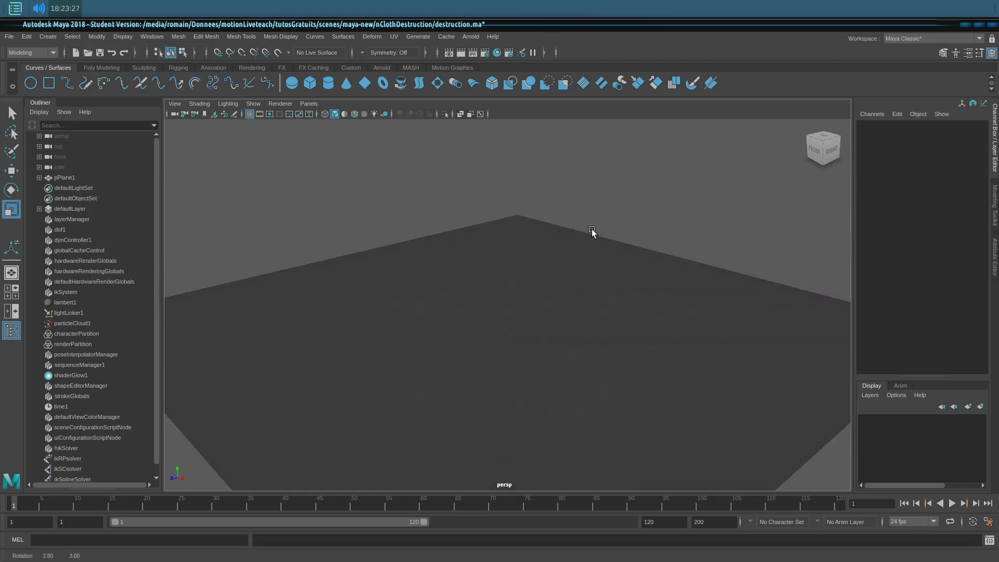
pyautogui.click(594, 260)
pyautogui.keyDown('alt'); pyautogui.moveTo(594, 261); pyautogui.dragTo(537, 276); pyautogui.keyUp('alt')
pyautogui.scroll(-5, 536, 279)
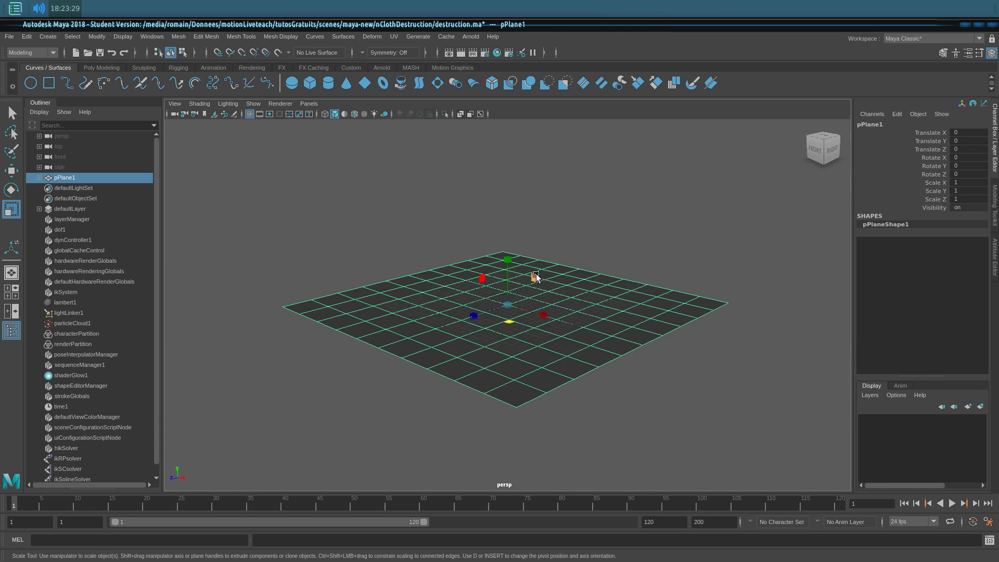
pyautogui.click(540, 281)
pyautogui.scroll(10, 516, 306)
pyautogui.keyDown('shift'); pyautogui.rightClick(515, 306); pyautogui.keyUp('shift')
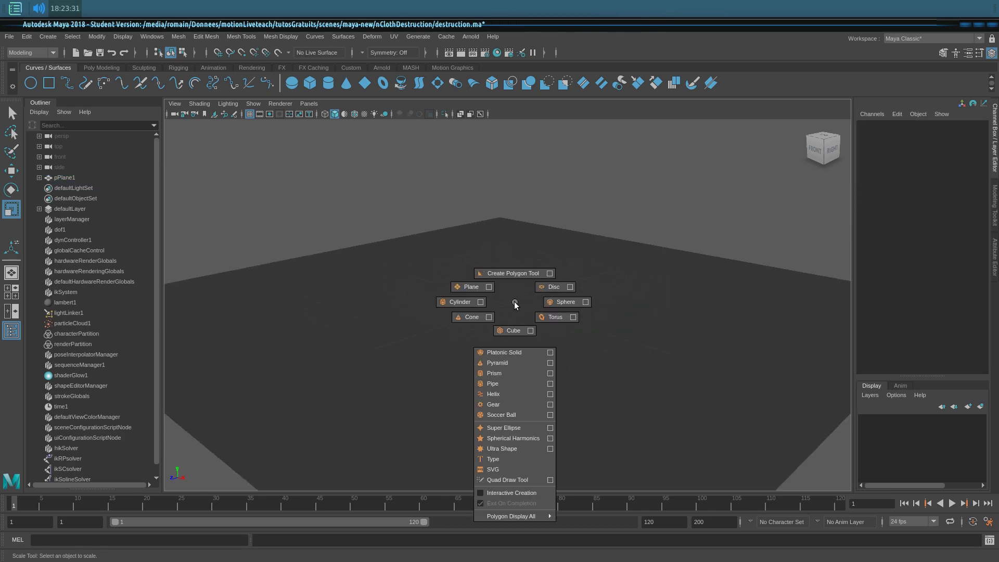
# Step: Create a cube, scale it uniformly to about 4.337 and raise it to Translate Y 2.166
pyautogui.click(513, 331)
pyautogui.scroll(-2, 513, 331)
pyautogui.press('w')
pyautogui.moveTo(507, 262); pyautogui.dragTo(505, 252)
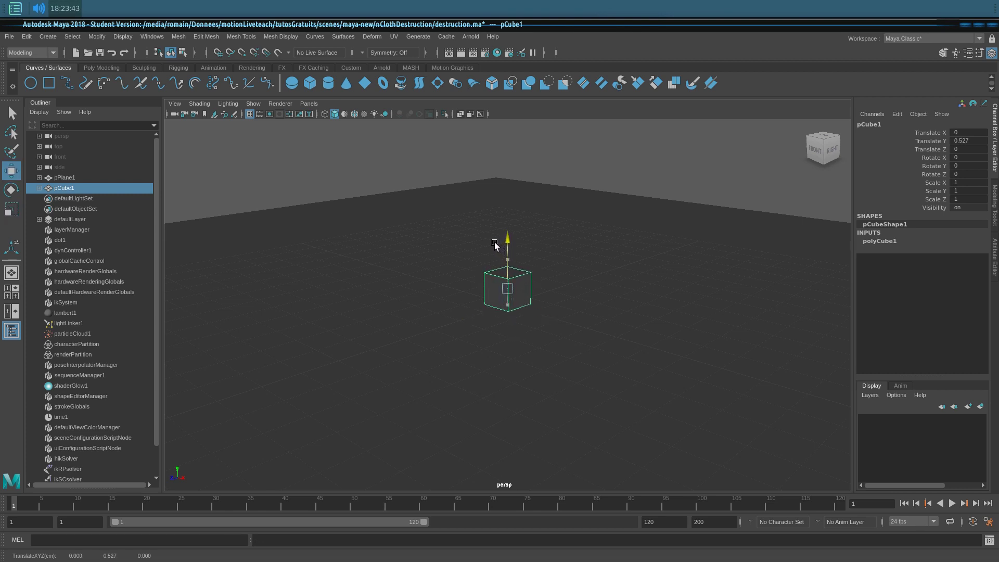
pyautogui.press('r')
pyautogui.moveTo(517, 287); pyautogui.dragTo(579, 241)
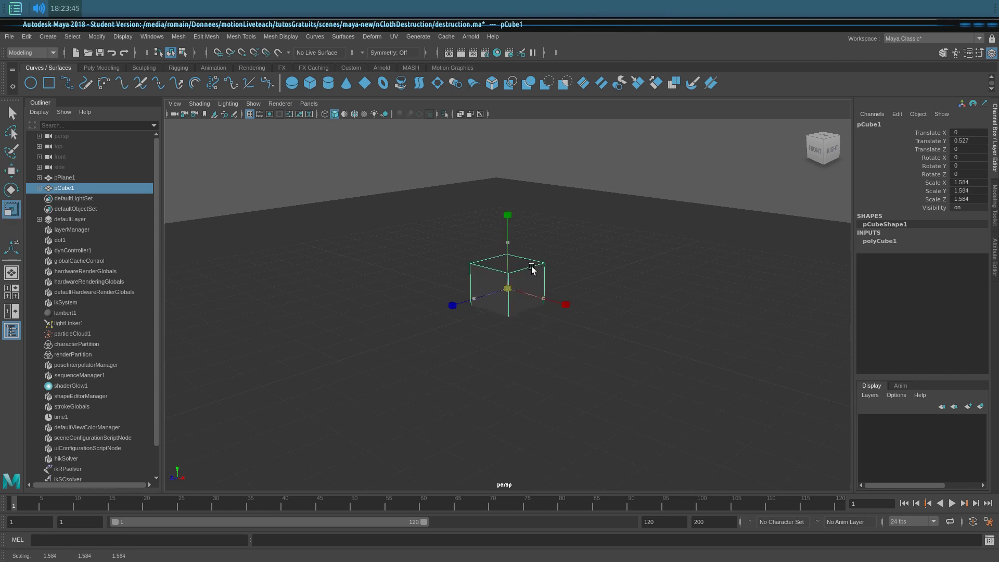
pyautogui.press('w')
pyautogui.moveTo(505, 240)
pyautogui.mouseDown()
pyautogui.moveTo(509, 184)
pyautogui.moveTo(547, 339)
pyautogui.moveTo(451, 351)
pyautogui.moveTo(576, 350)
pyautogui.moveTo(644, 237)
pyautogui.moveTo(500, 283)
pyautogui.moveTo(490, 252)
pyautogui.mouseUp()
pyautogui.rightClick(493, 254)
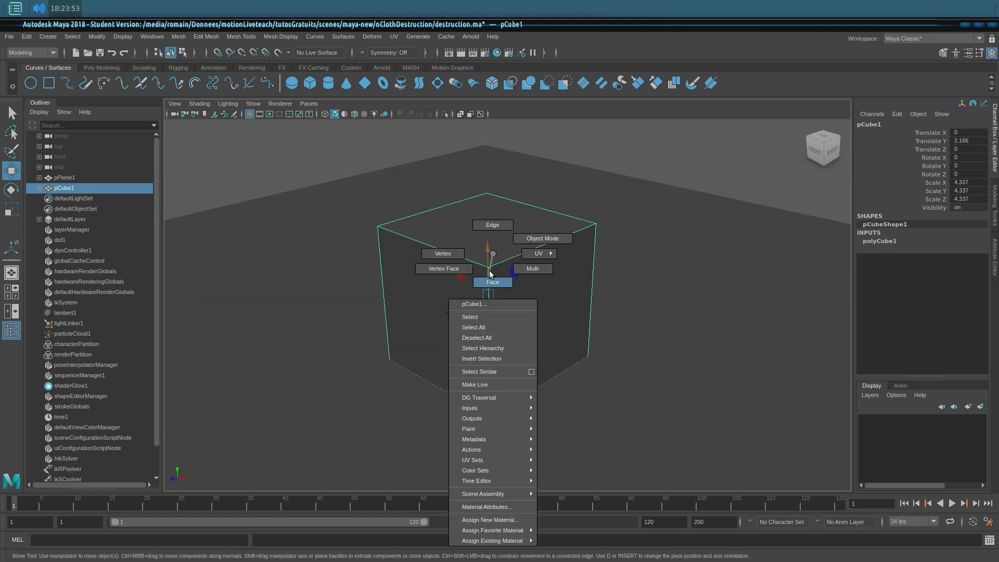
# Step: Push the cube's right side face outward to stretch it into a long box
pyautogui.keyDown('alt'); pyautogui.moveTo(509, 301); pyautogui.dragTo(542, 272); pyautogui.keyUp('alt')
pyautogui.click(569, 309)
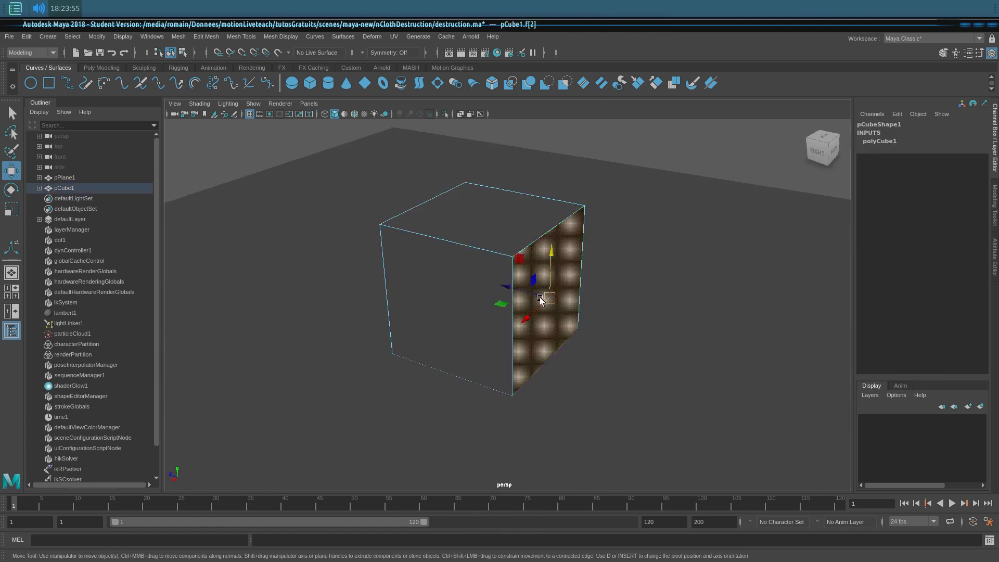
pyautogui.moveTo(510, 288); pyautogui.dragTo(546, 292, button='middle')
pyautogui.moveTo(502, 312)
pyautogui.keyDown('alt'); pyautogui.mouseDown()
pyautogui.moveTo(560, 339)
pyautogui.moveTo(489, 279)
pyautogui.moveTo(497, 283)
pyautogui.mouseUp(); pyautogui.keyUp('alt')
# Step: Extrude the top face upward, squeeze it into a narrow roof ridge, and extrude again
pyautogui.click(488, 279)
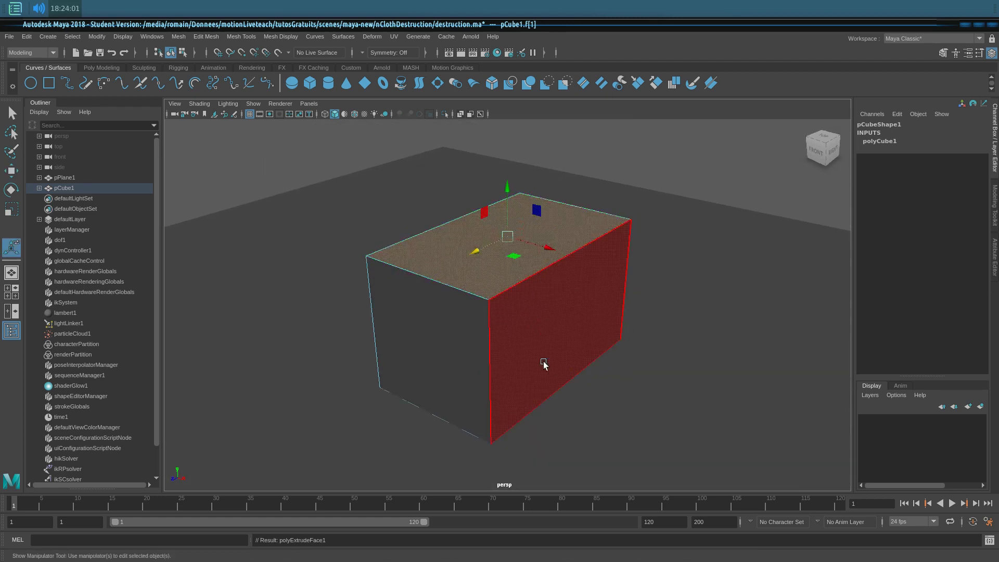
pyautogui.keyDown('shift'); pyautogui.moveTo(541, 373); pyautogui.dragTo(541, 373, button='right'); pyautogui.keyUp('shift')
pyautogui.moveTo(508, 218); pyautogui.dragTo(508, 156)
pyautogui.moveTo(513, 196)
pyautogui.keyDown('alt'); pyautogui.mouseDown()
pyautogui.moveTo(550, 271)
pyautogui.moveTo(509, 246)
pyautogui.mouseUp(); pyautogui.keyUp('alt')
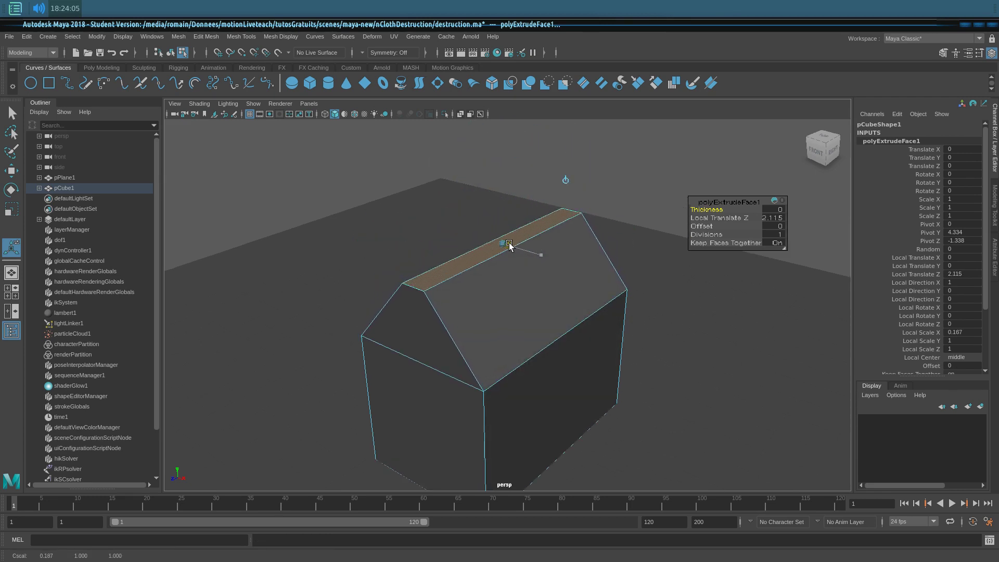
pyautogui.keyDown('alt'); pyautogui.moveTo(563, 398); pyautogui.dragTo(489, 388); pyautogui.keyUp('alt')
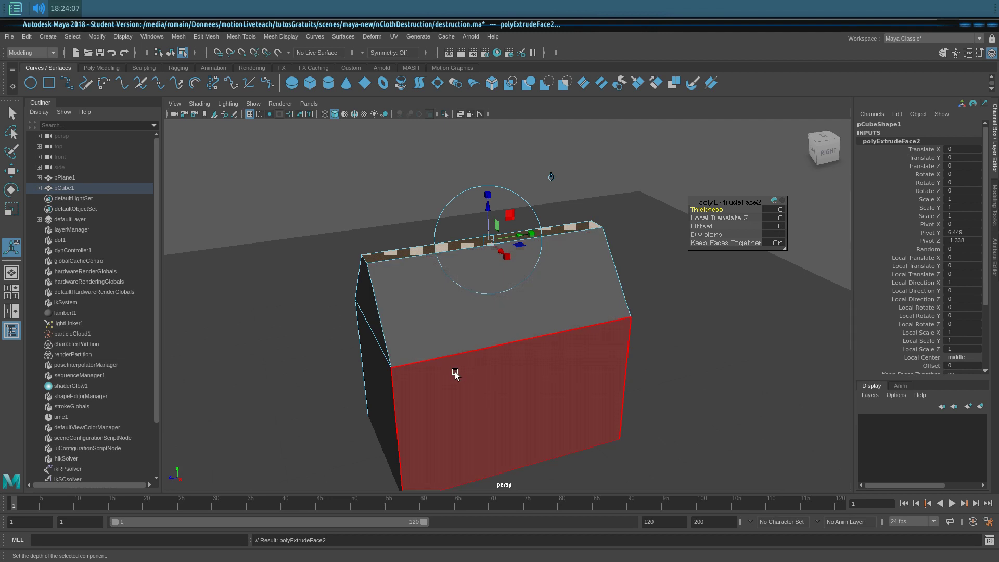
# Step: Select the house's front face and extrude it in a wedge attempt
pyautogui.click(496, 410)
pyautogui.hotkey('ctrl', 'e')
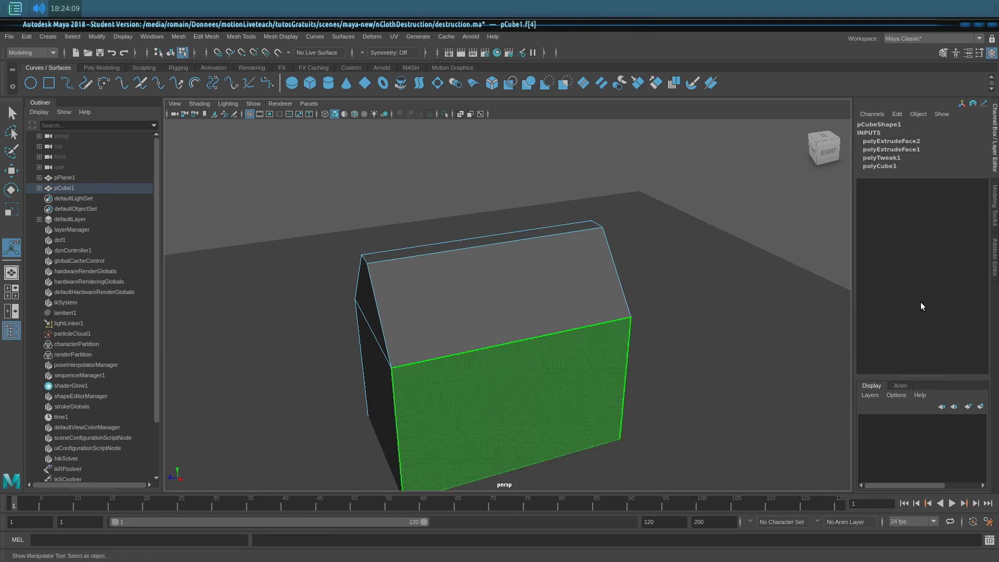
pyautogui.keyDown('shift'); pyautogui.moveTo(490, 330); pyautogui.dragTo(452, 370, button='right'); pyautogui.keyUp('shift')
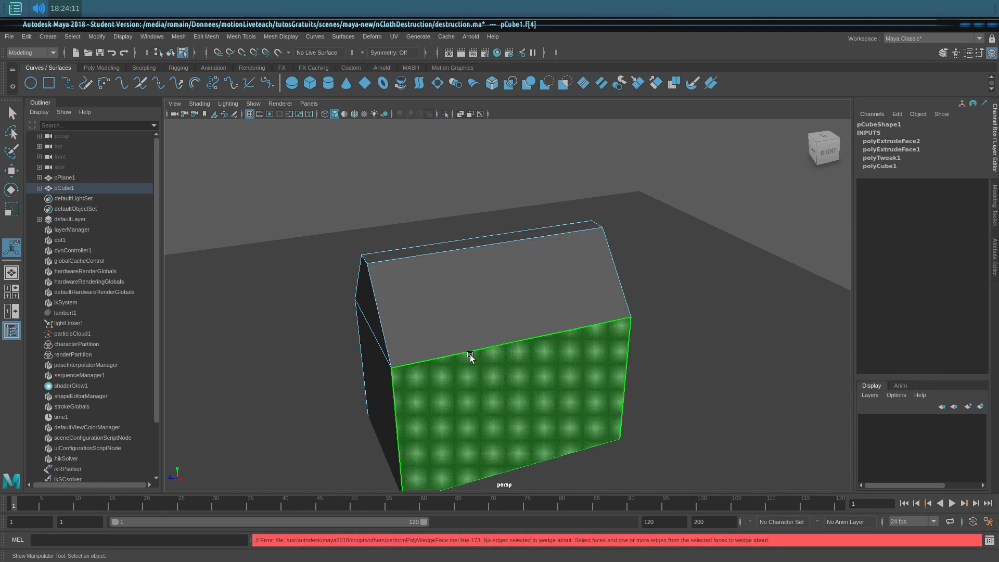
# Step: Try a multi-cut across the front face, then undo it
pyautogui.keyDown('shift'); pyautogui.moveTo(473, 333); pyautogui.dragTo(469, 345, button='right'); pyautogui.keyUp('shift')
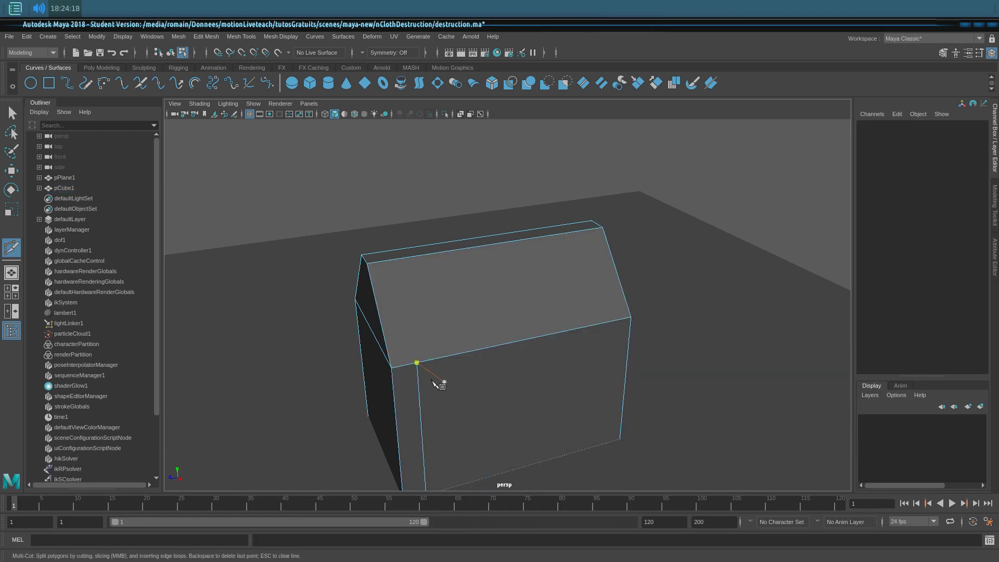
pyautogui.hotkey('ctrl', 'z')
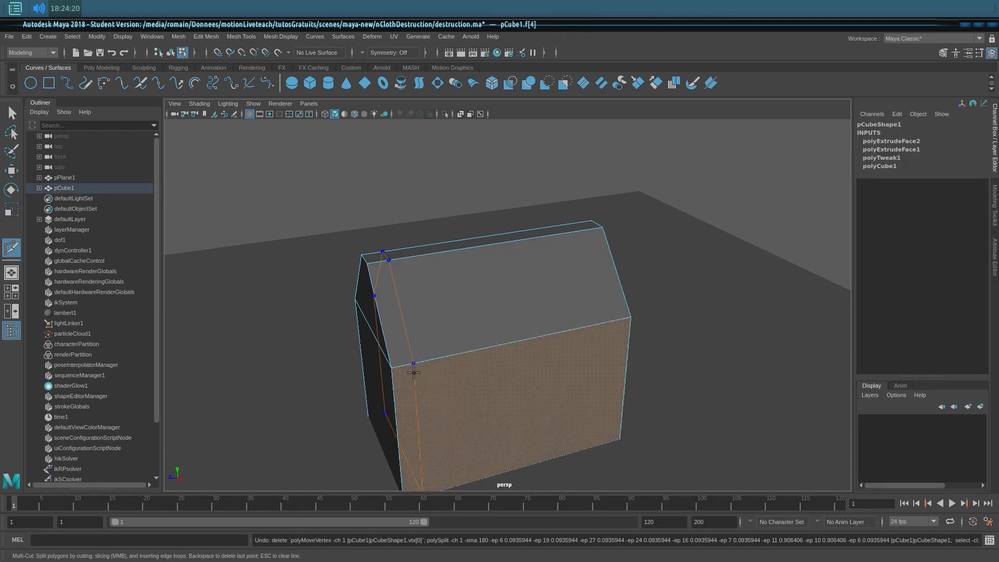
pyautogui.press('Return')
pyautogui.hotkey('ctrl', 'z')
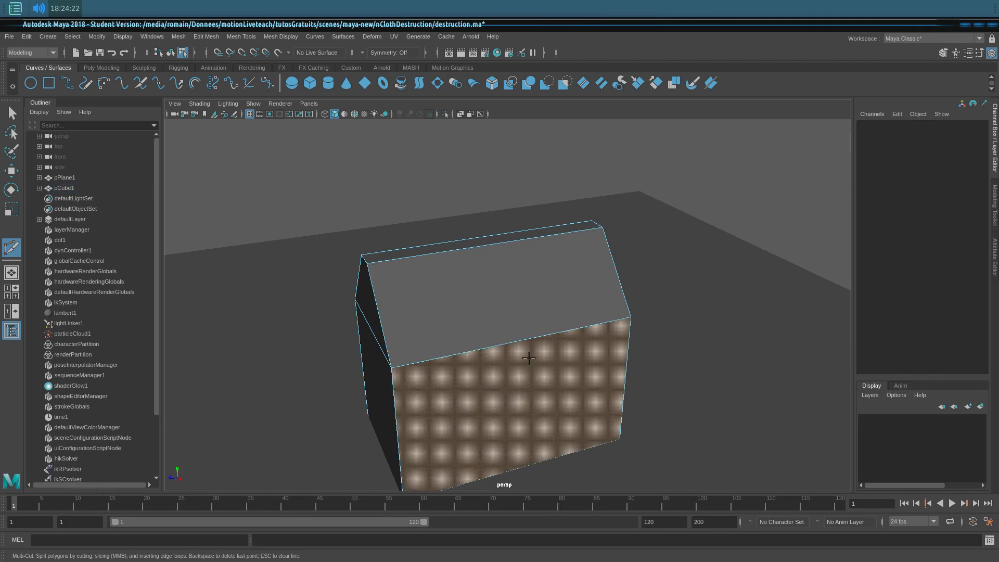
pyautogui.keyDown('alt'); pyautogui.moveTo(527, 352); pyautogui.dragTo(509, 401); pyautogui.keyUp('alt')
pyautogui.keyDown('alt'); pyautogui.moveTo(585, 339); pyautogui.dragTo(545, 341); pyautogui.keyUp('alt')
# Step: Start and cancel another front-face cut, then orbit above the roof
pyautogui.press('q')
pyautogui.moveTo(491, 367)
pyautogui.keyDown('alt'); pyautogui.mouseDown()
pyautogui.moveTo(594, 352)
pyautogui.moveTo(702, 287)
pyautogui.mouseUp(); pyautogui.keyUp('alt')
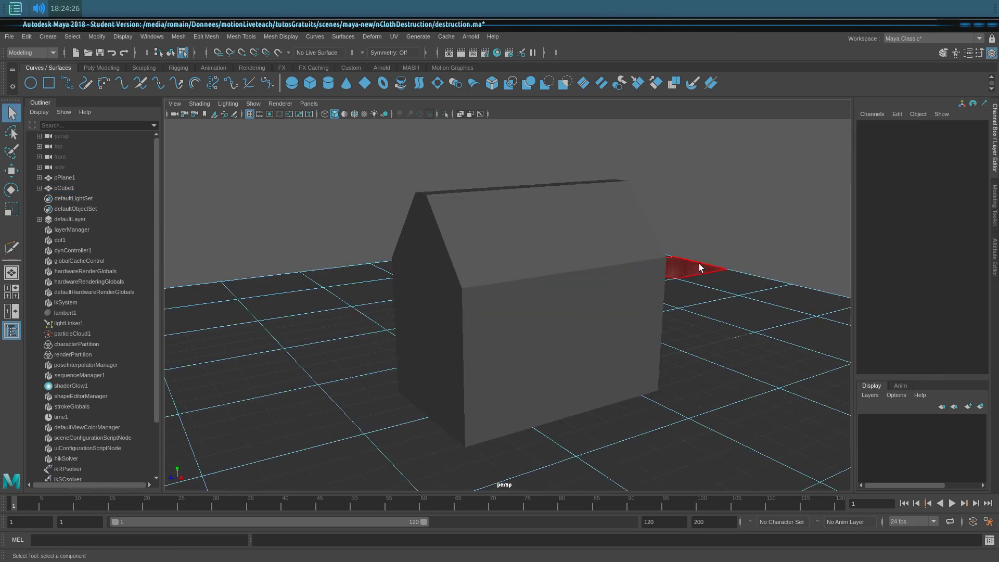
pyautogui.click(520, 309)
pyautogui.keyDown('alt'); pyautogui.moveTo(519, 309); pyautogui.dragTo(480, 319); pyautogui.keyUp('alt')
pyautogui.keyDown('shift'); pyautogui.moveTo(480, 319); pyautogui.dragTo(467, 359, button='right'); pyautogui.keyUp('shift')
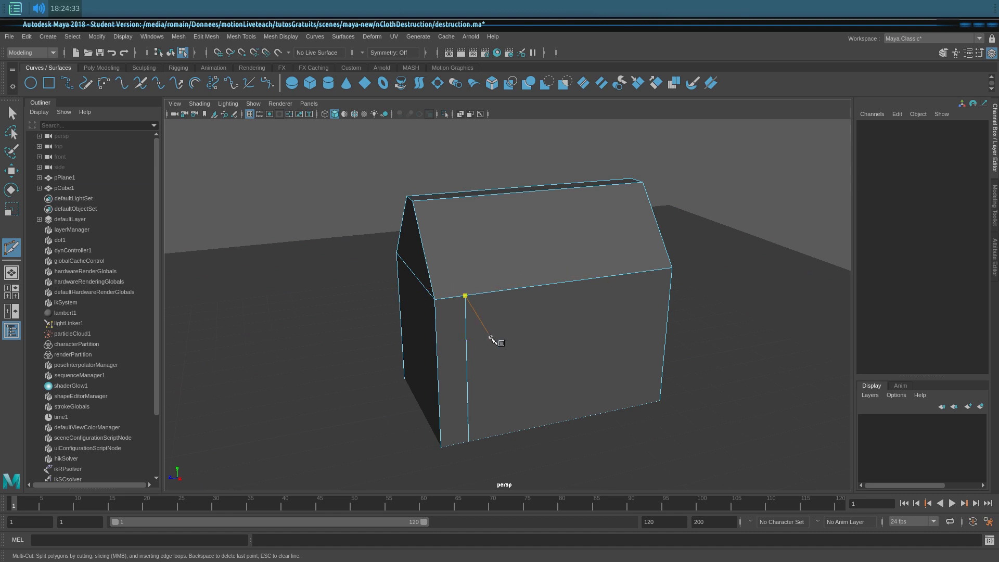
pyautogui.press('q')
pyautogui.moveTo(490, 340)
pyautogui.keyDown('alt'); pyautogui.mouseDown()
pyautogui.moveTo(591, 319)
pyautogui.moveTo(519, 323)
pyautogui.moveTo(478, 353)
pyautogui.moveTo(457, 315)
pyautogui.moveTo(474, 306)
pyautogui.mouseUp(); pyautogui.keyUp('alt')
pyautogui.keyDown('shift'); pyautogui.rightClick(500, 281); pyautogui.keyUp('shift')
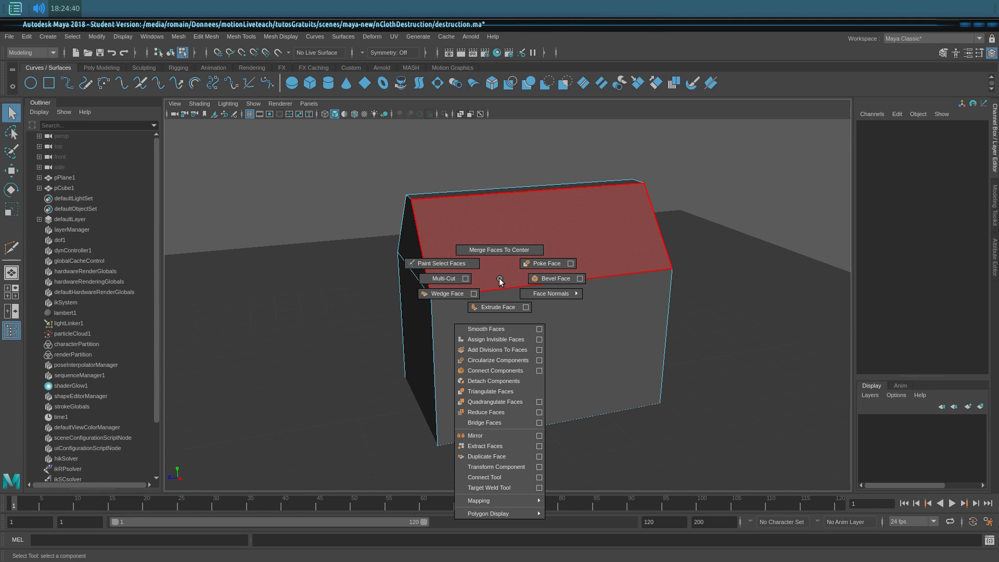
# Step: Insert an edge loop around the house and slide it toward one end
pyautogui.press('F10')
pyautogui.keyDown('shift'); pyautogui.rightClick(509, 278); pyautogui.keyUp('shift')
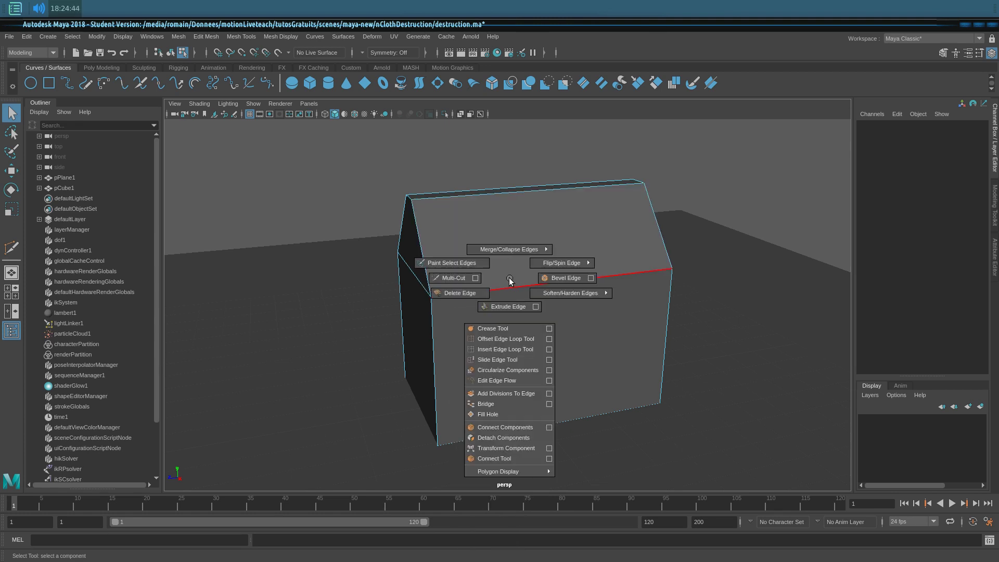
pyautogui.click(490, 351)
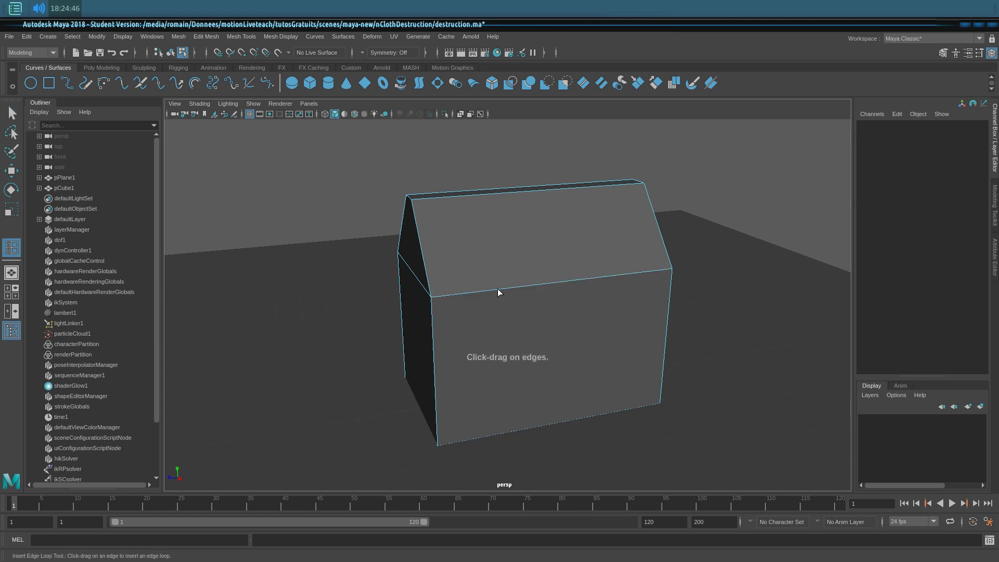
pyautogui.moveTo(516, 287); pyautogui.dragTo(493, 292)
pyautogui.moveTo(466, 327)
pyautogui.keyDown('alt'); pyautogui.mouseDown()
pyautogui.moveTo(636, 331)
pyautogui.moveTo(444, 332)
pyautogui.mouseUp(); pyautogui.keyUp('alt')
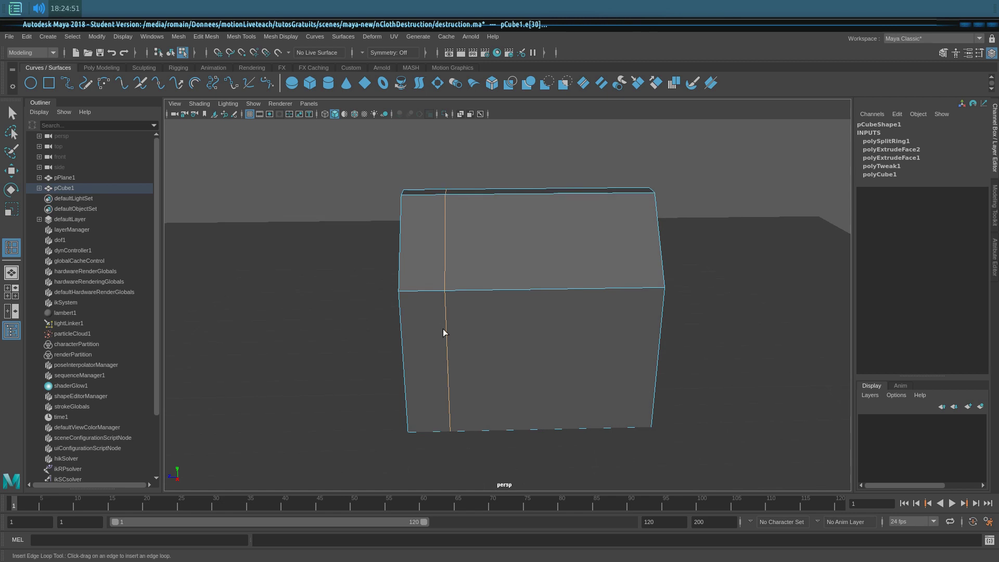
pyautogui.press('w')
pyautogui.moveTo(401, 301); pyautogui.dragTo(384, 303)
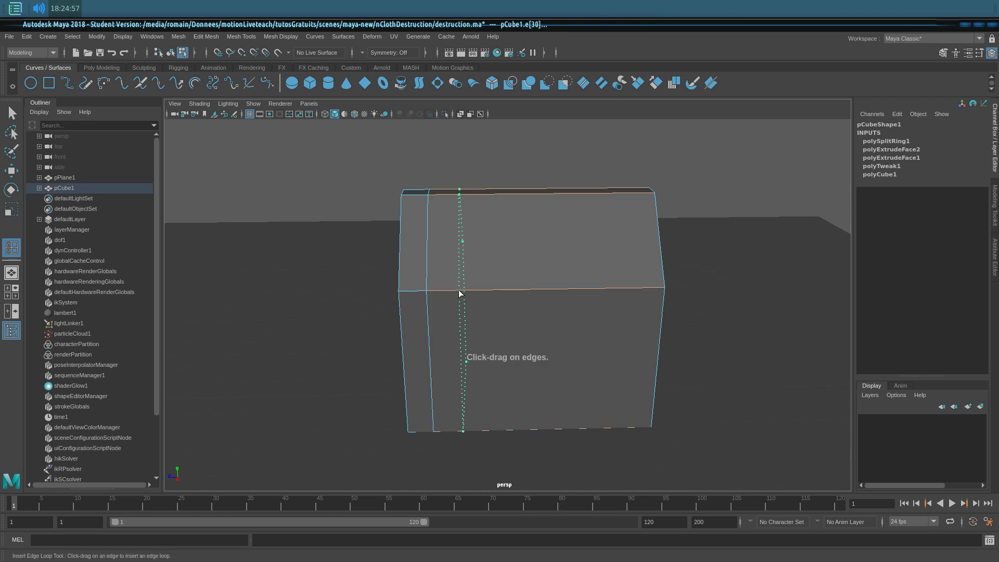
# Step: Insert a second edge loop beside it and extrude the roof strip between them
pyautogui.click(463, 385)
pyautogui.scroll(2, 494, 351)
pyautogui.scroll(4, 493, 342)
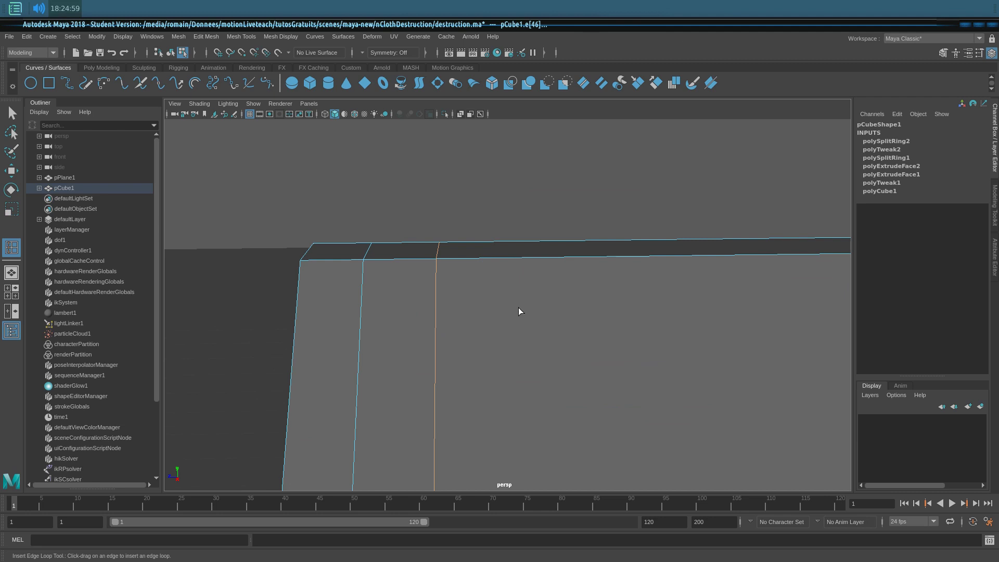
pyautogui.press('q')
pyautogui.press('F11')
pyautogui.click(401, 251)
pyautogui.scroll(-3, 459, 339)
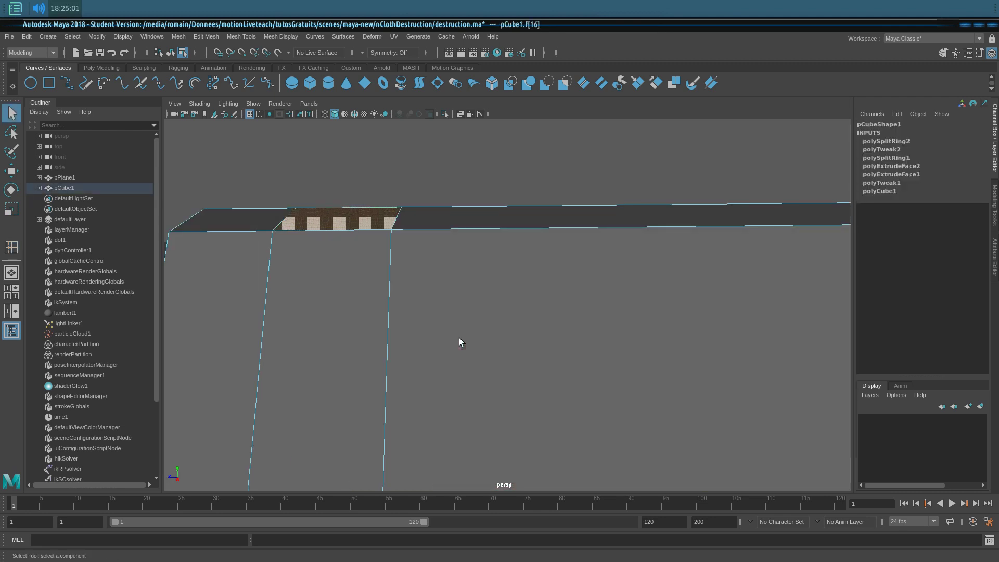
pyautogui.scroll(-3, 459, 339)
pyautogui.hotkey('ctrl', 'e')
# Step: Pull the chimney strip up, extrude its top and scale it slightly smaller into a rim
pyautogui.moveTo(436, 229)
pyautogui.mouseDown()
pyautogui.moveTo(428, 177)
pyautogui.moveTo(538, 281)
pyautogui.moveTo(538, 234)
pyautogui.moveTo(566, 322)
pyautogui.mouseUp()
pyautogui.hotkey('ctrl', 'e')
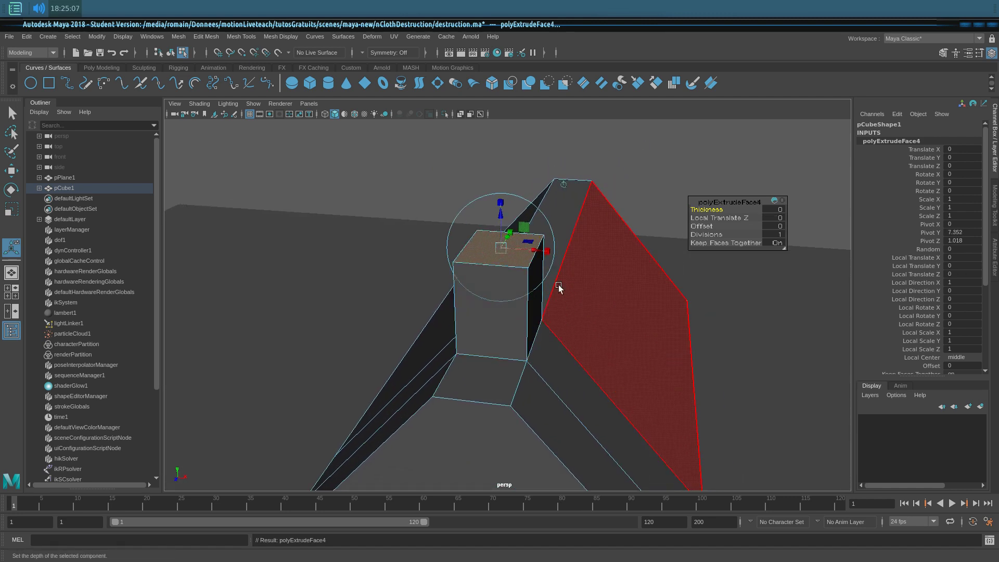
pyautogui.keyDown('alt'); pyautogui.moveTo(532, 240); pyautogui.dragTo(511, 346); pyautogui.keyUp('alt')
pyautogui.press('r')
pyautogui.hotkey('ctrl', 'e')
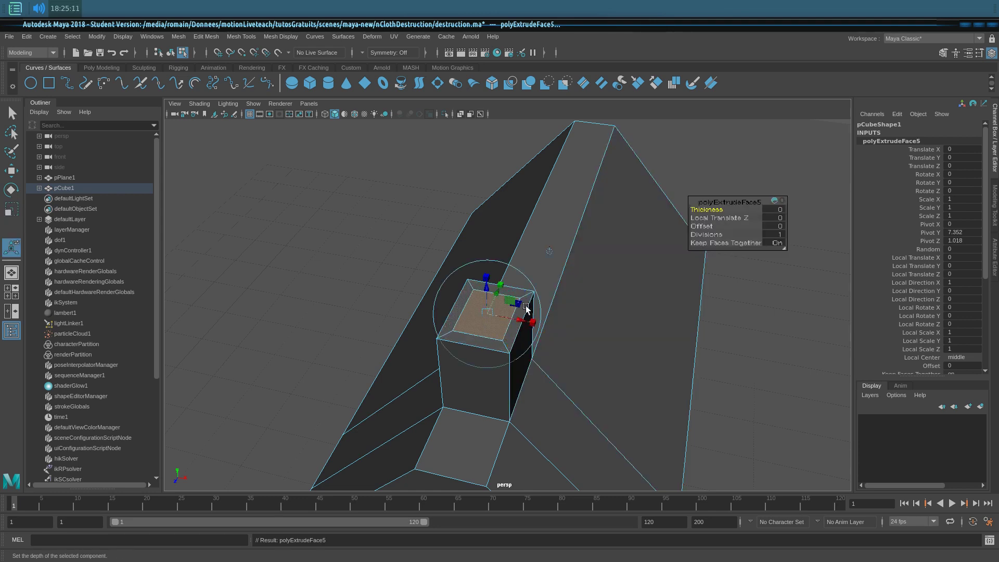
# Step: Select a roof face and frame the view on the roof panel
pyautogui.click(580, 279)
pyautogui.moveTo(581, 279)
pyautogui.keyDown('alt'); pyautogui.mouseDown()
pyautogui.moveTo(575, 319)
pyautogui.moveTo(702, 241)
pyautogui.mouseUp(); pyautogui.keyUp('alt')
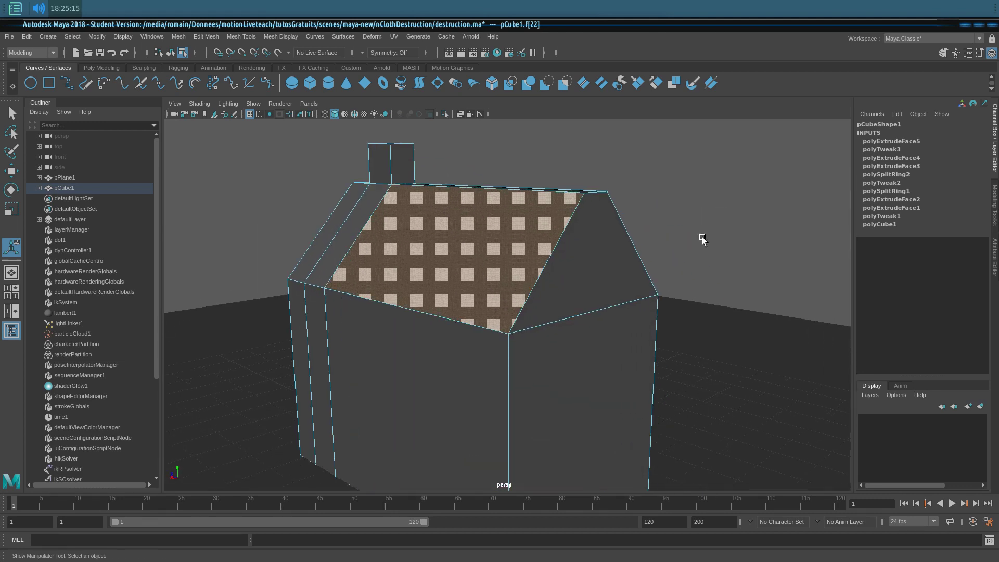
pyautogui.press('t')
pyautogui.keyDown('alt'); pyautogui.moveTo(486, 279); pyautogui.dragTo(542, 339); pyautogui.keyUp('alt')
# Step: Undo a trial roof extrusion and set the Scale Tool axis orientation to Component
pyautogui.hotkey('ctrl', 'e')
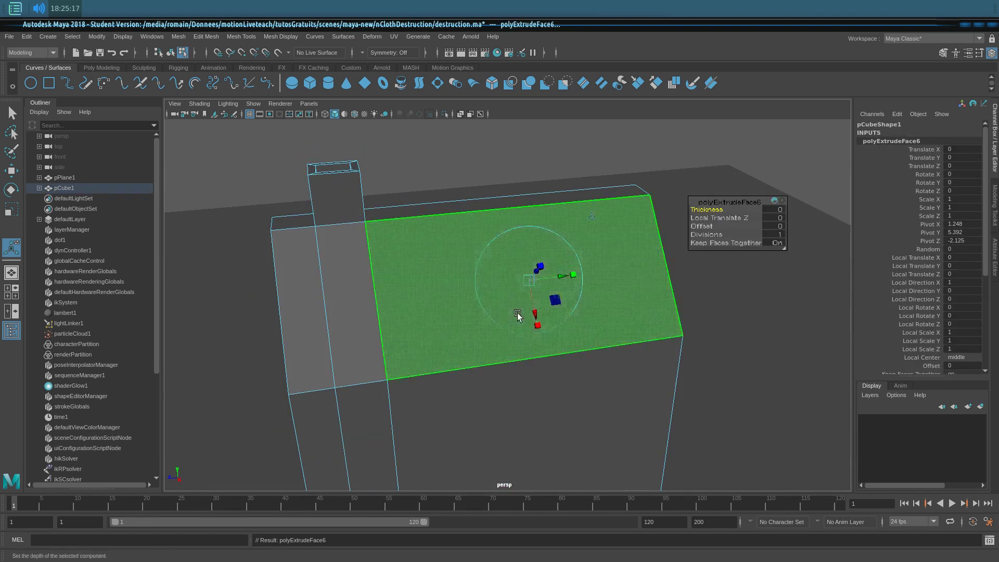
pyautogui.press('r')
pyautogui.hotkey('ctrl', 'z')
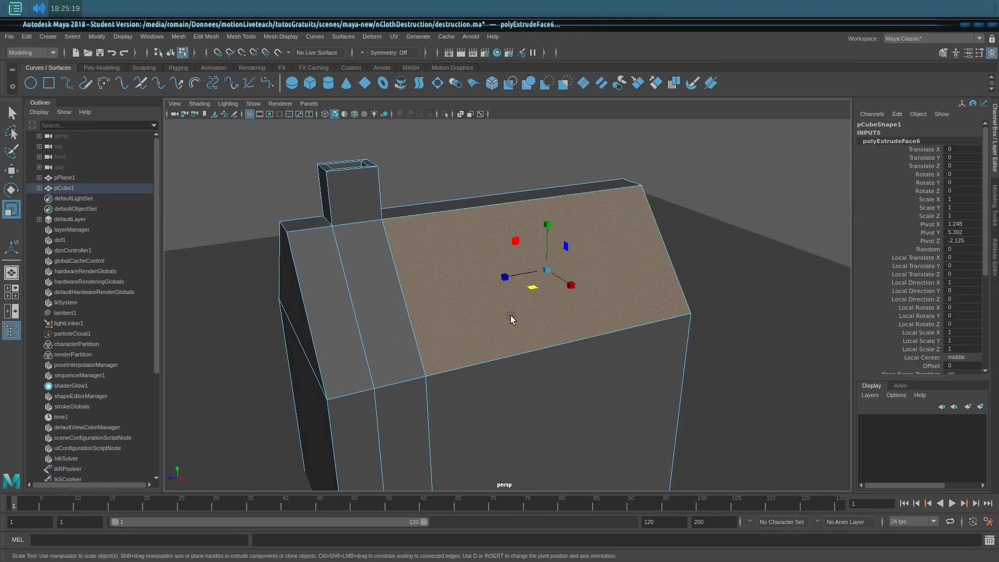
pyautogui.keyDown('alt'); pyautogui.moveTo(593, 283); pyautogui.dragTo(562, 323); pyautogui.keyUp('alt')
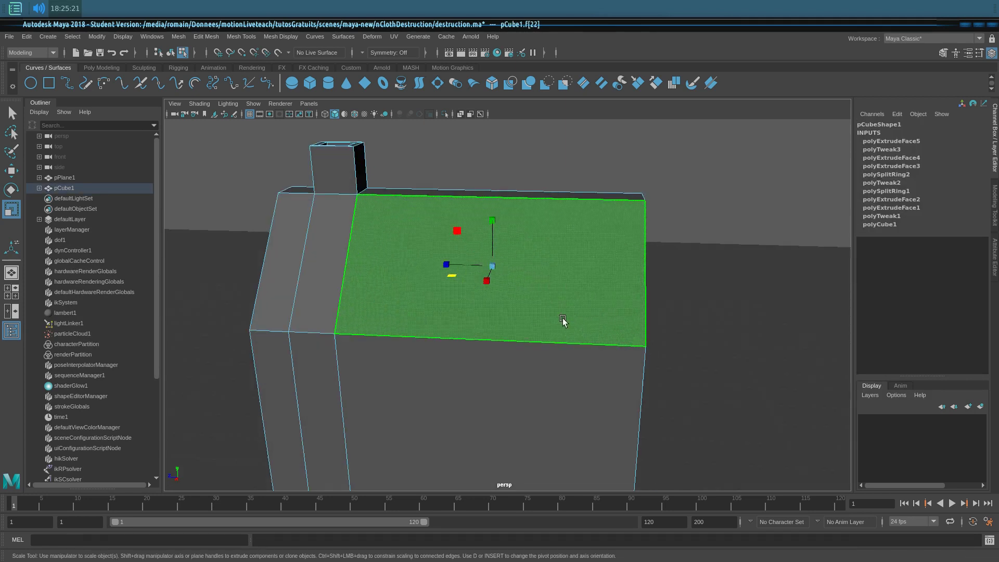
pyautogui.doubleClick(15, 209)
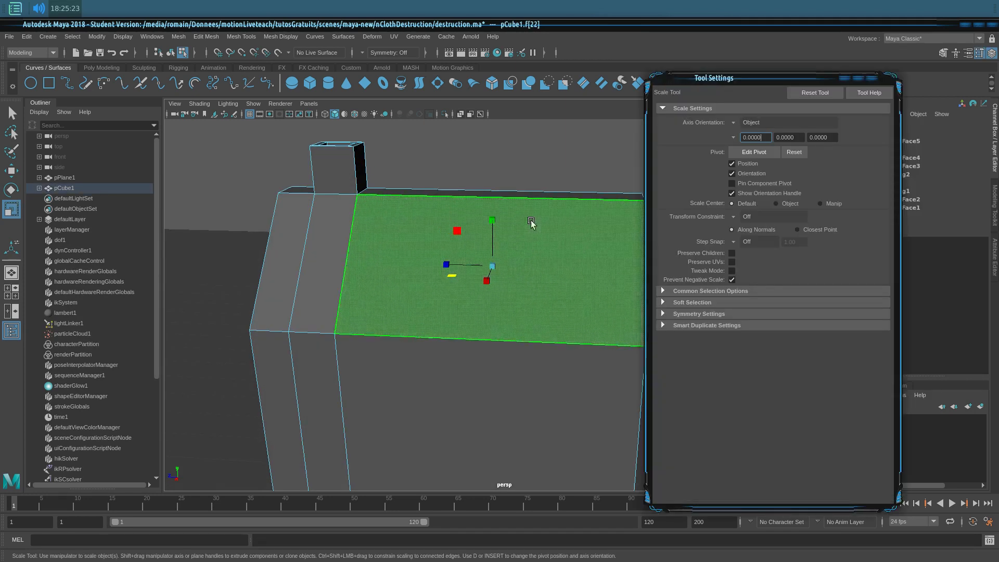
pyautogui.click(750, 122)
pyautogui.click(750, 149)
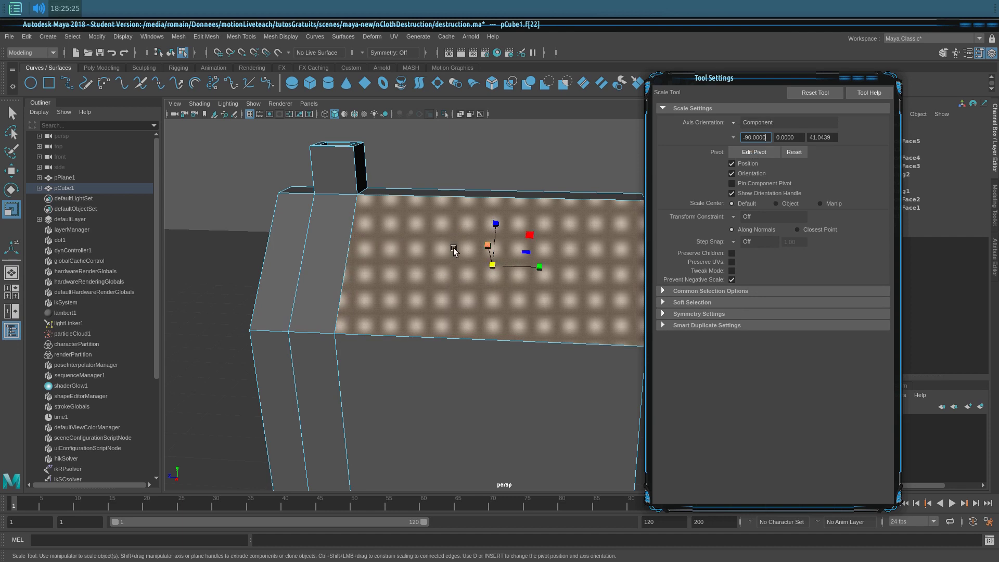
pyautogui.keyDown('alt'); pyautogui.moveTo(521, 313); pyautogui.dragTo(489, 245); pyautogui.keyUp('alt')
pyautogui.hotkey('ctrl', 'z')
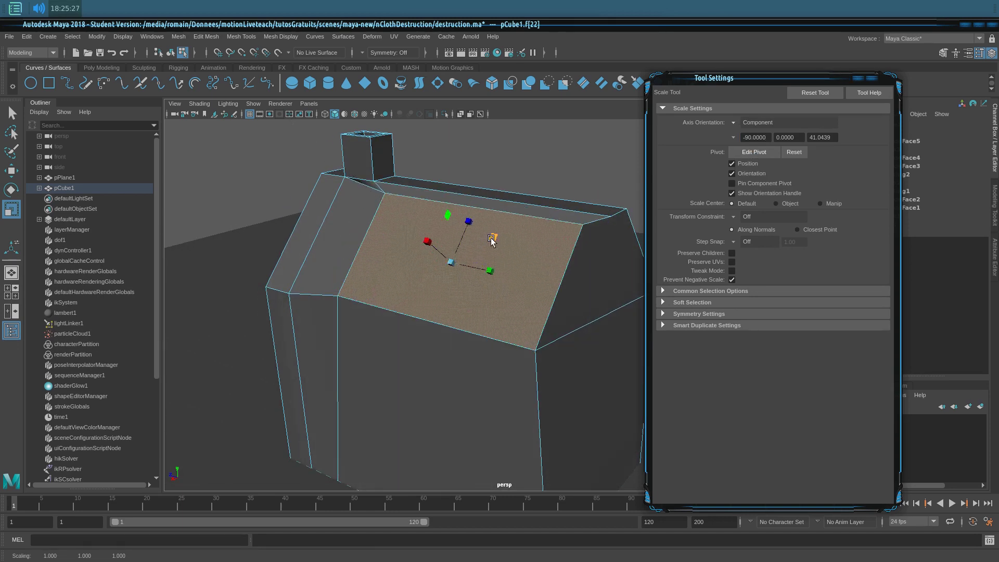
# Step: Extrude the roof face, shrink it into an inset, and extrude it again
pyautogui.hotkey('ctrl', 'e')
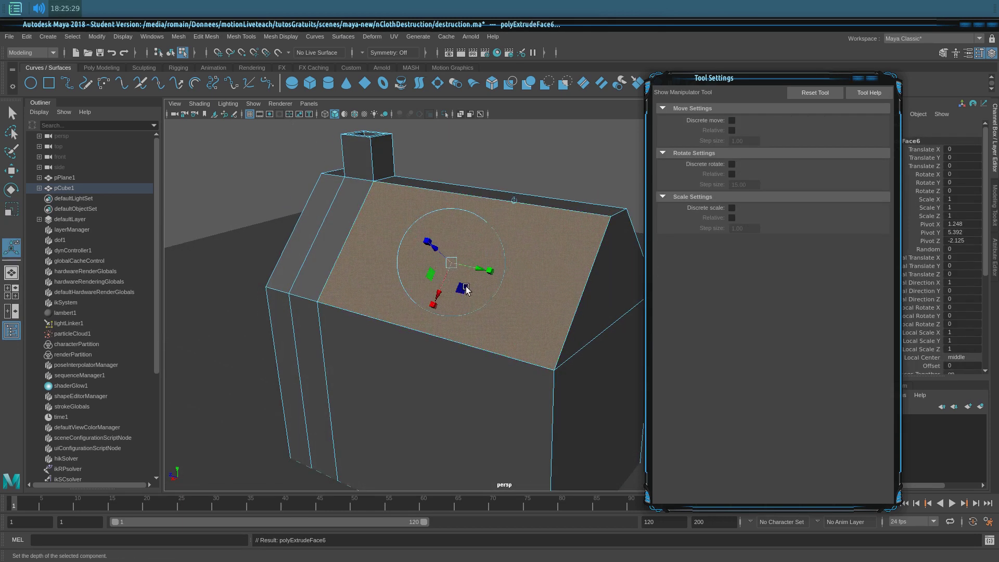
pyautogui.press('r')
pyautogui.moveTo(468, 224)
pyautogui.mouseDown()
pyautogui.moveTo(495, 241)
pyautogui.moveTo(405, 247)
pyautogui.mouseUp()
pyautogui.hotkey('ctrl', 'e')
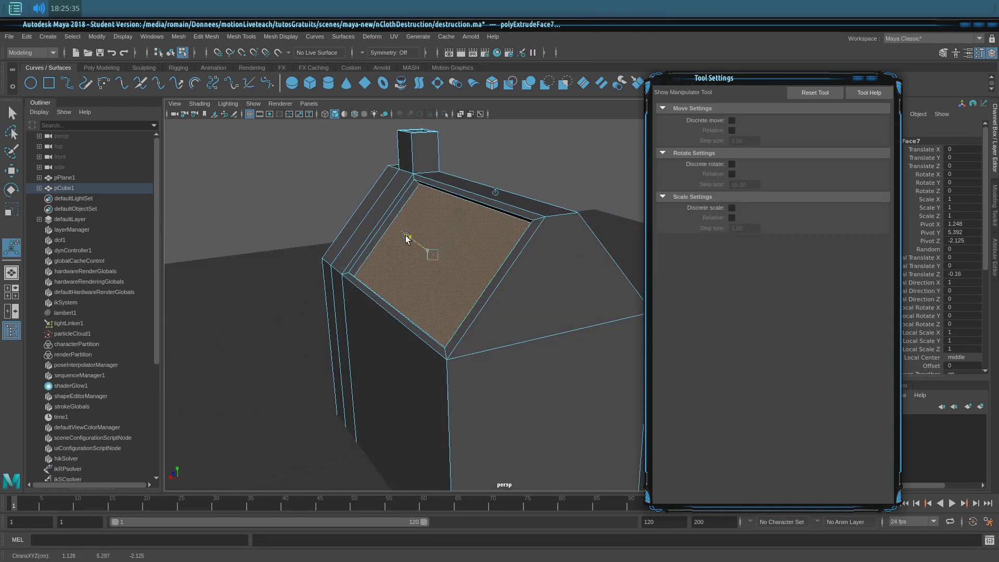
pyautogui.click(871, 79)
# Step: Select the large side wall face and orbit to face it head-on
pyautogui.keyDown('alt'); pyautogui.moveTo(766, 234); pyautogui.dragTo(520, 290); pyautogui.keyUp('alt')
pyautogui.click(520, 290)
pyautogui.moveTo(654, 312)
pyautogui.keyDown('alt'); pyautogui.mouseDown()
pyautogui.moveTo(577, 337)
pyautogui.moveTo(538, 375)
pyautogui.moveTo(721, 328)
pyautogui.moveTo(694, 339)
pyautogui.mouseUp(); pyautogui.keyUp('alt')
pyautogui.click(571, 307)
pyautogui.moveTo(571, 306)
pyautogui.keyDown('alt'); pyautogui.mouseDown()
pyautogui.moveTo(491, 338)
pyautogui.moveTo(502, 292)
pyautogui.moveTo(420, 319)
pyautogui.moveTo(513, 300)
pyautogui.mouseUp(); pyautogui.keyUp('alt')
# Step: Extrude the side wall face and scale it into an inset panel
pyautogui.hotkey('ctrl', 'e')
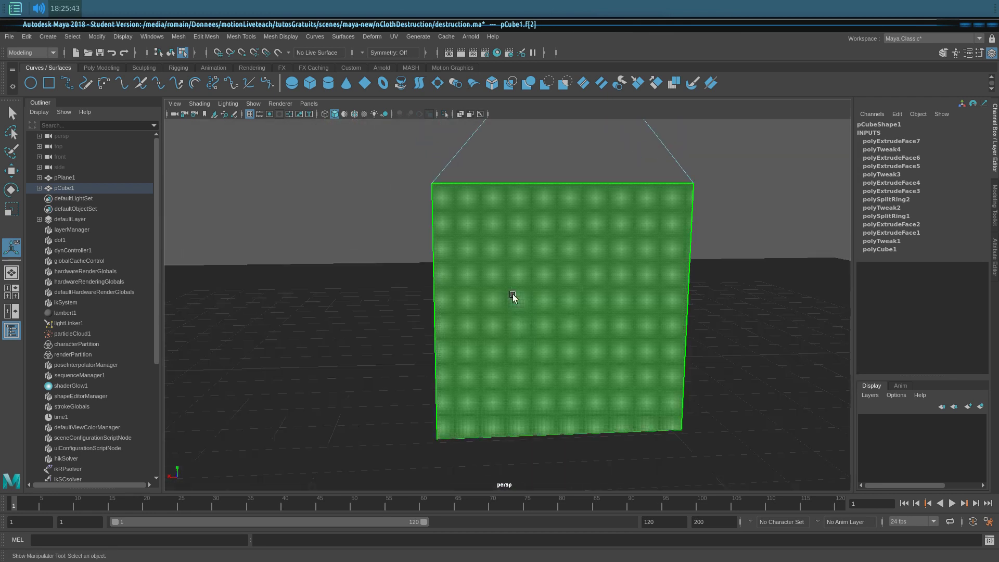
pyautogui.moveTo(542, 337); pyautogui.dragTo(547, 334)
pyautogui.hotkey('ctrl', 'z')
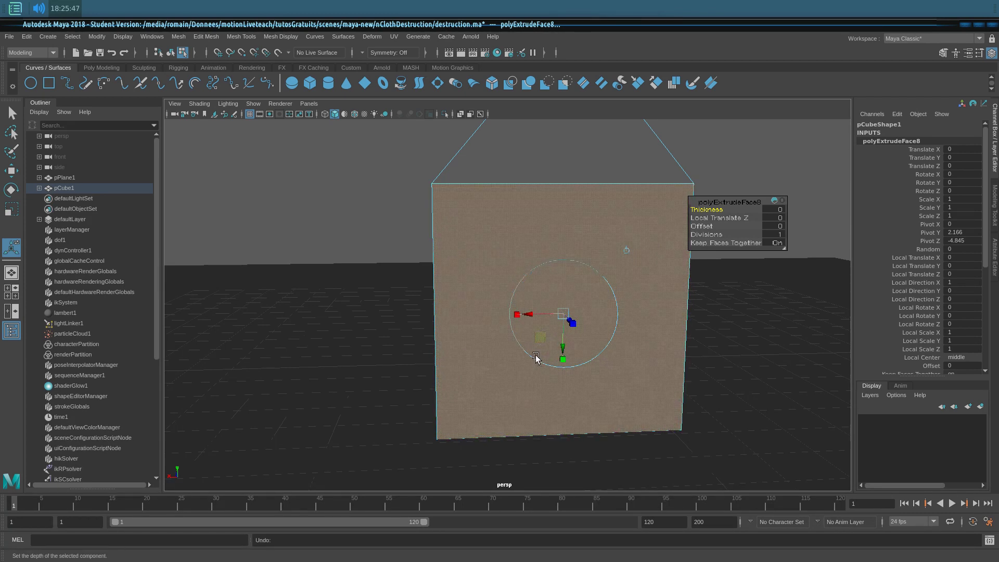
pyautogui.press('r')
pyautogui.moveTo(585, 379); pyautogui.dragTo(583, 383, button='middle')
pyautogui.scroll(-5, 583, 383)
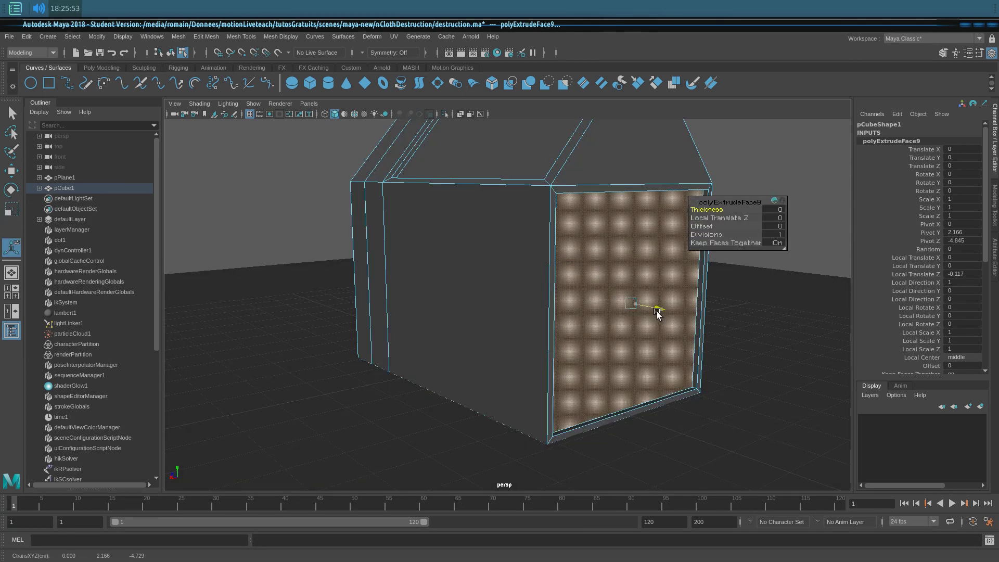
pyautogui.moveTo(583, 383)
pyautogui.keyDown('alt'); pyautogui.mouseDown()
pyautogui.moveTo(594, 383)
pyautogui.moveTo(453, 380)
pyautogui.mouseUp(); pyautogui.keyUp('alt')
pyautogui.press('t')
# Step: Extrude the front face, lower its top edge into a doorway, and extrude the doorway inward
pyautogui.click(509, 380)
pyautogui.hotkey('ctrl', 'e')
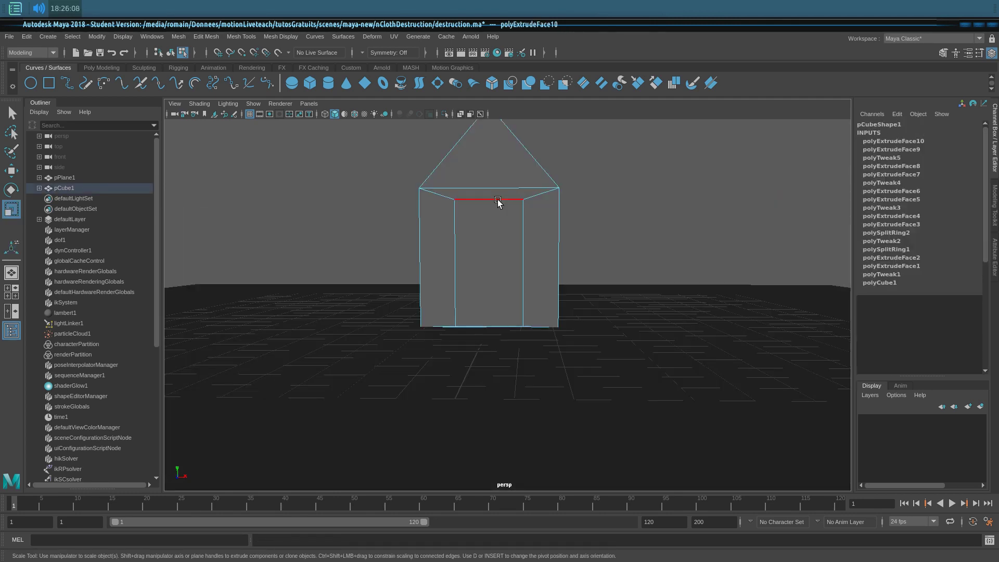
pyautogui.press('w')
pyautogui.moveTo(489, 154); pyautogui.dragTo(493, 220)
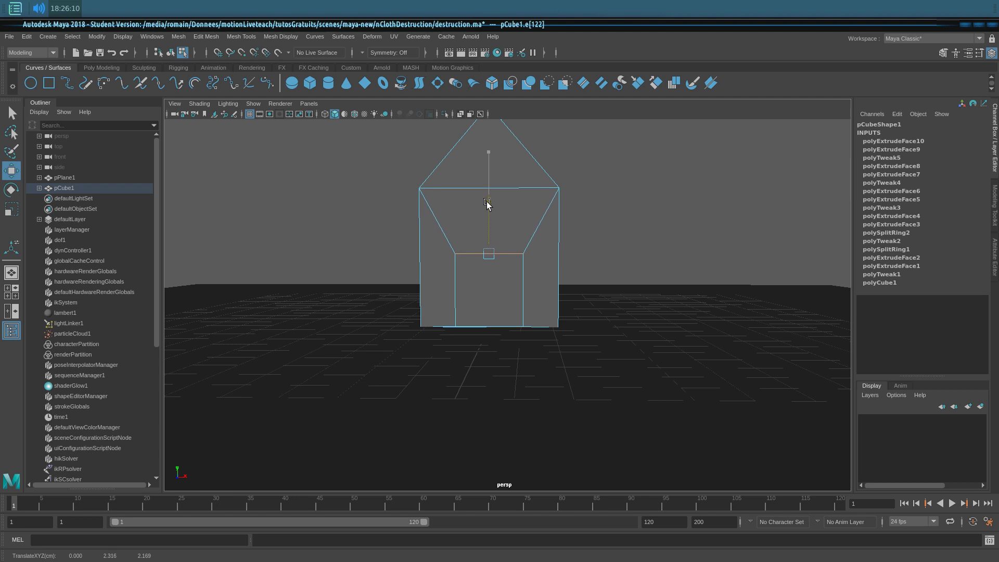
pyautogui.scroll(5, 487, 291)
pyautogui.moveTo(509, 281); pyautogui.dragTo(509, 299, button='right')
pyautogui.click(511, 290)
pyautogui.moveTo(510, 290)
pyautogui.keyDown('alt'); pyautogui.mouseDown()
pyautogui.moveTo(647, 368)
pyautogui.moveTo(573, 389)
pyautogui.mouseUp(); pyautogui.keyUp('alt')
pyautogui.hotkey('ctrl', 'e')
# Step: Extrude the doorway floor face and raise it slightly
pyautogui.press('F8')
pyautogui.press('q')
pyautogui.keyDown('alt'); pyautogui.moveTo(569, 396); pyautogui.dragTo(529, 401); pyautogui.keyUp('alt')
pyautogui.press('F11')
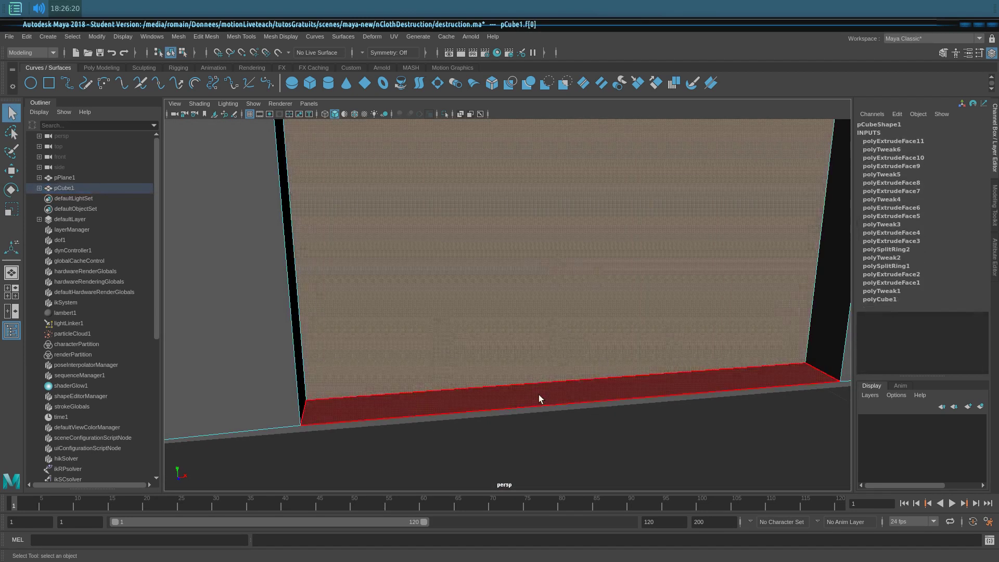
pyautogui.click(540, 399)
pyautogui.hotkey('ctrl', 'e')
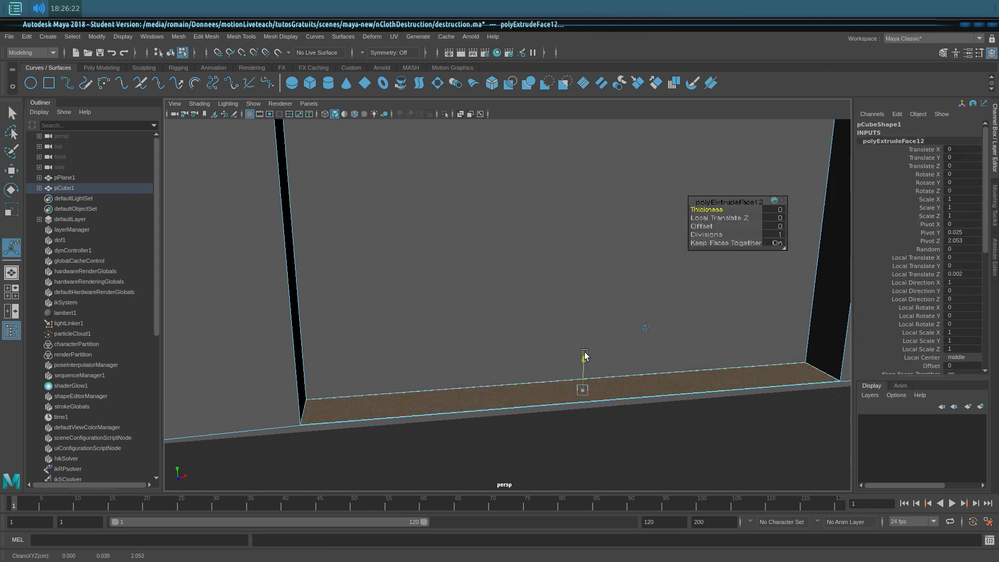
pyautogui.moveTo(584, 347); pyautogui.dragTo(584, 327)
# Step: Orbit around the house and switch it to face selection
pyautogui.press('F8')
pyautogui.moveTo(493, 391)
pyautogui.keyDown('alt'); pyautogui.mouseDown()
pyautogui.moveTo(498, 364)
pyautogui.moveTo(558, 384)
pyautogui.moveTo(566, 357)
pyautogui.mouseUp(); pyautogui.keyUp('alt')
pyautogui.keyDown('alt'); pyautogui.moveTo(566, 357); pyautogui.dragTo(462, 373, button='middle'); pyautogui.keyUp('alt')
pyautogui.moveTo(463, 374)
pyautogui.keyDown('alt'); pyautogui.mouseDown()
pyautogui.moveTo(395, 305)
pyautogui.moveTo(531, 359)
pyautogui.moveTo(528, 264)
pyautogui.mouseUp(); pyautogui.keyUp('alt')
pyautogui.rightClick(528, 264)
pyautogui.moveTo(533, 286); pyautogui.dragTo(521, 302, button='right')
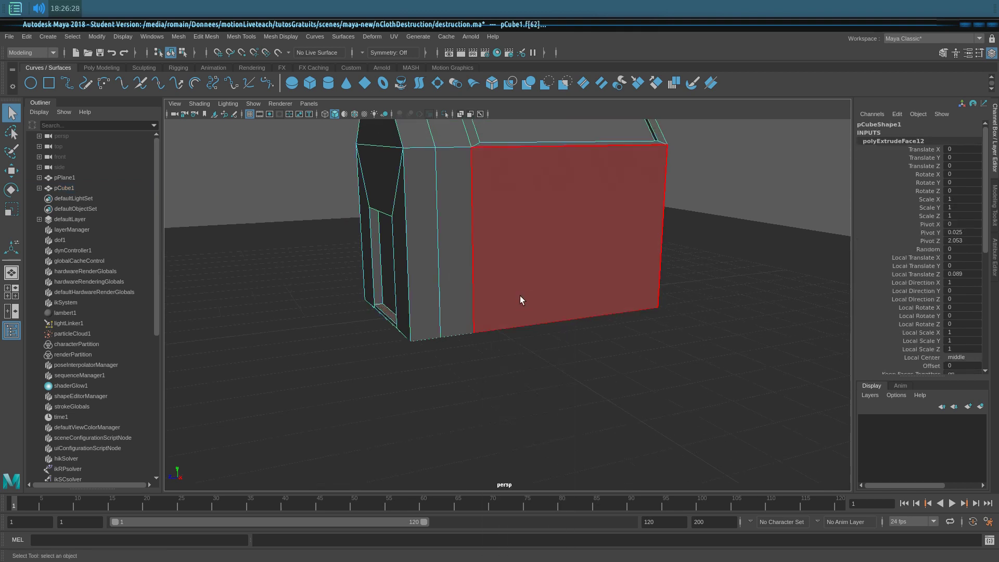
# Step: Select the whole house object and orbit closer to it
pyautogui.scroll(-5, 521, 302)
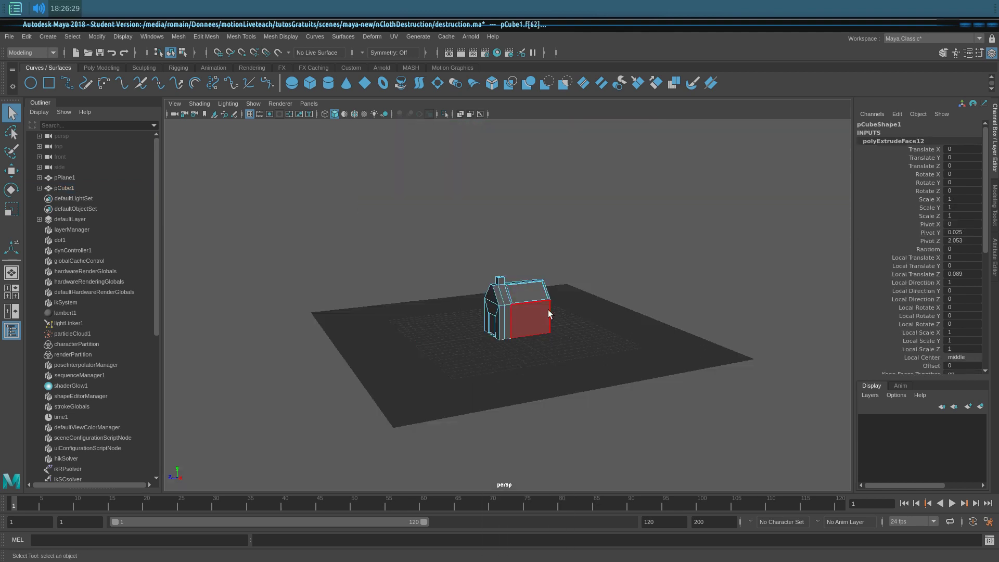
pyautogui.scroll(5, 489, 348)
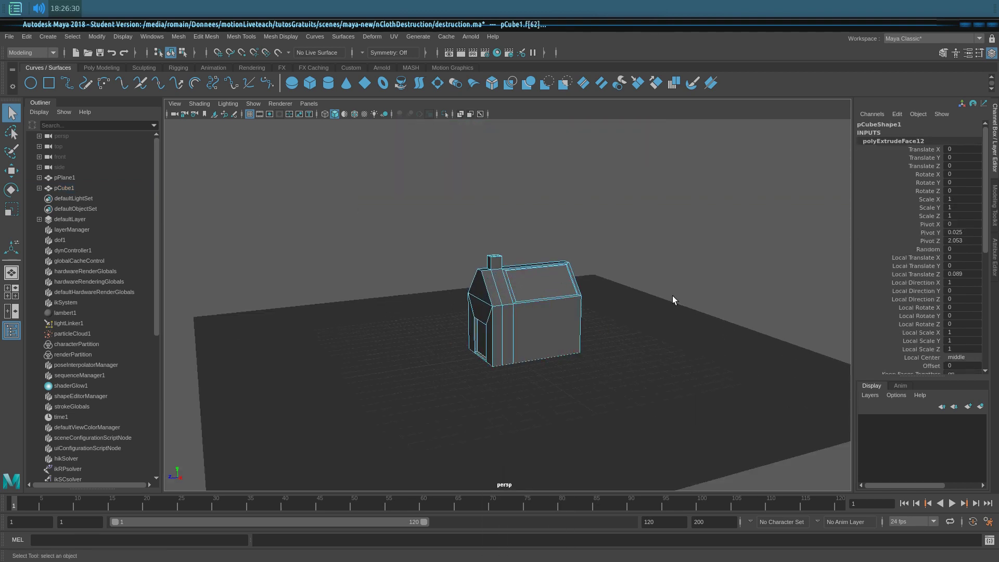
pyautogui.press('F8')
pyautogui.keyDown('alt'); pyautogui.moveTo(549, 330); pyautogui.dragTo(478, 244); pyautogui.keyUp('alt')
pyautogui.scroll(5, 478, 243)
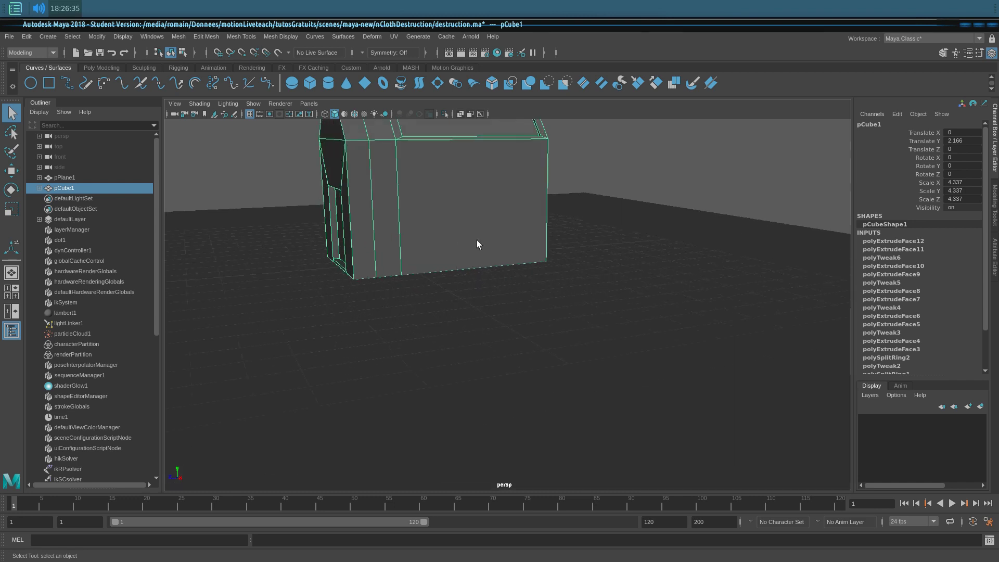
pyautogui.moveTo(476, 243)
pyautogui.keyDown('alt'); pyautogui.mouseDown()
pyautogui.moveTo(494, 291)
pyautogui.moveTo(453, 277)
pyautogui.mouseUp(); pyautogui.keyUp('alt')
# Step: Clear the selection and add a new polygon cube, pCube2, beside the house
pyautogui.keyDown('shift'); pyautogui.rightClick(454, 273); pyautogui.keyUp('shift')
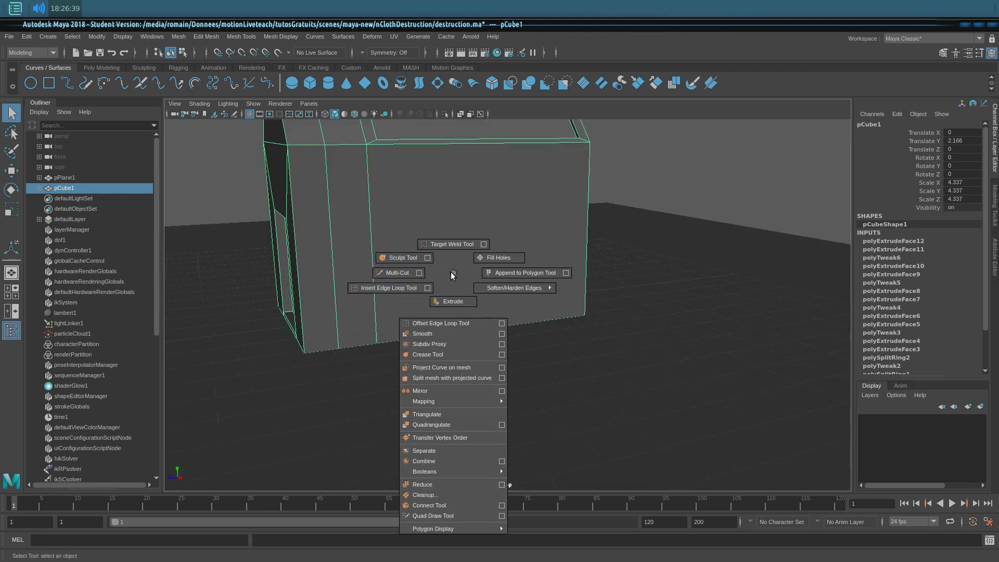
pyautogui.rightClick(452, 276)
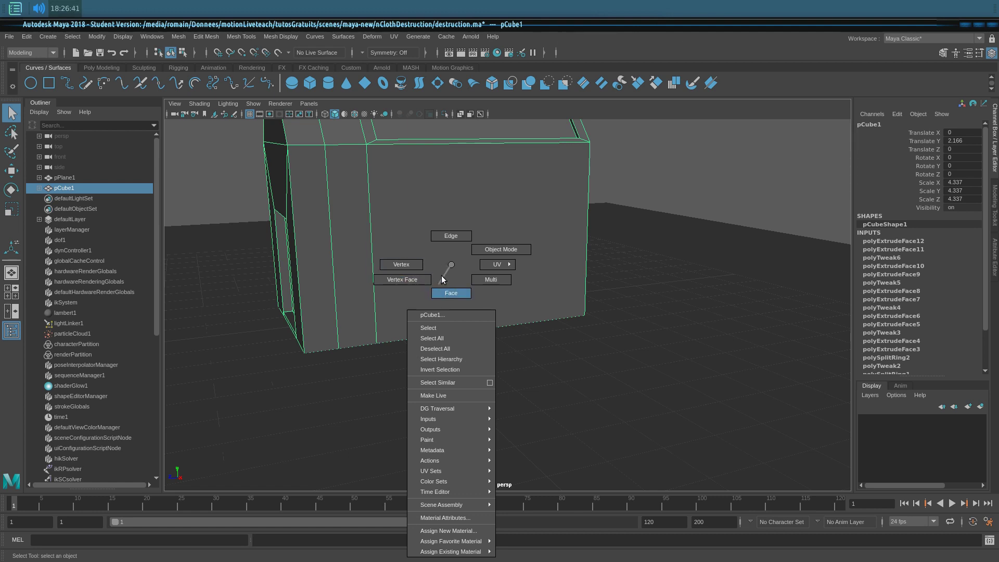
pyautogui.moveTo(451, 273); pyautogui.dragTo(521, 251, button='right')
pyautogui.moveTo(593, 256); pyautogui.dragTo(518, 263)
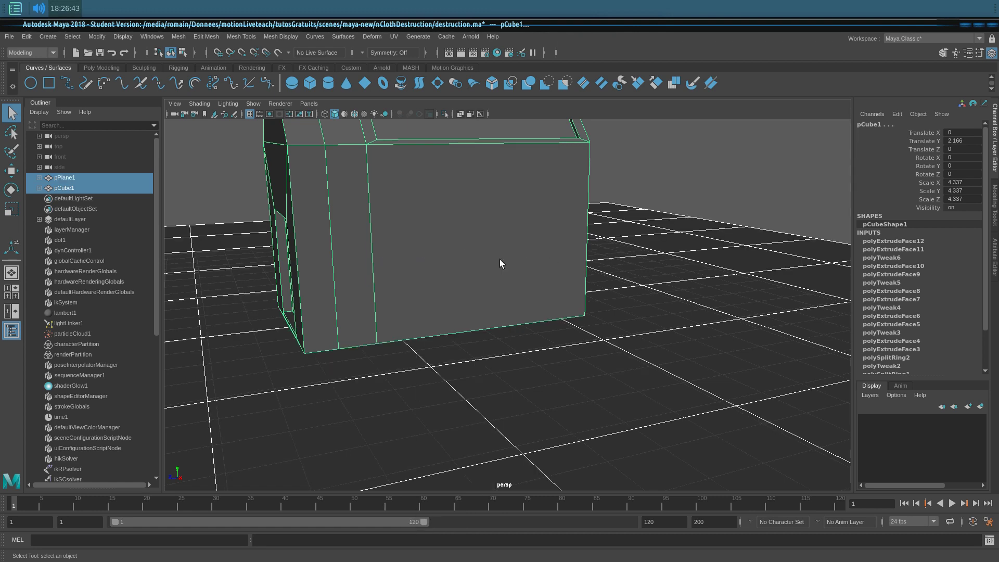
pyautogui.click(673, 187)
pyautogui.keyDown('shift'); pyautogui.rightClick(673, 187); pyautogui.keyUp('shift')
pyautogui.keyDown('shift'); pyautogui.moveTo(673, 183); pyautogui.dragTo(674, 212, button='right'); pyautogui.keyUp('shift')
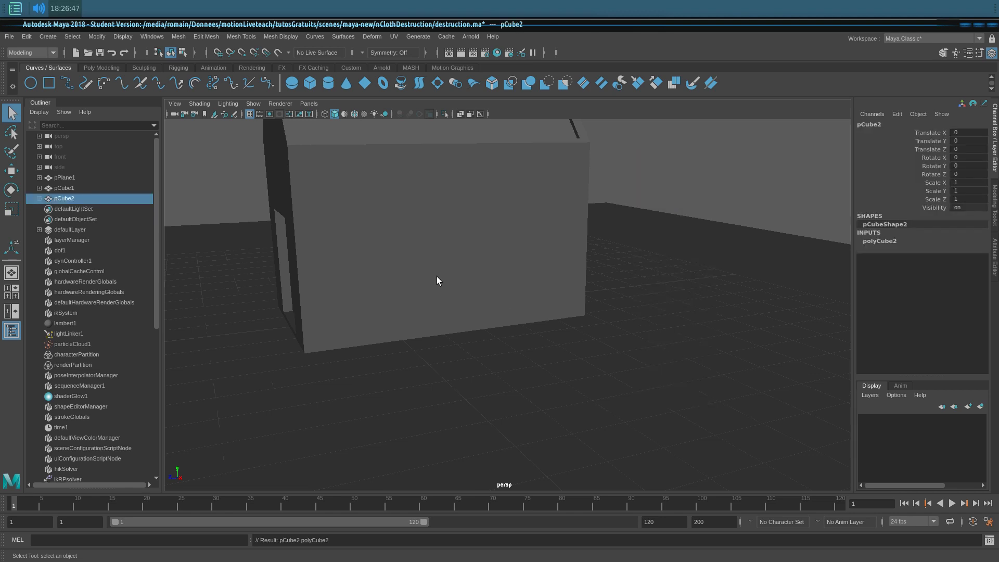
# Step: Select pCube2 on its own and move it along X next to the house
pyautogui.moveTo(417, 270); pyautogui.dragTo(397, 286, button='right')
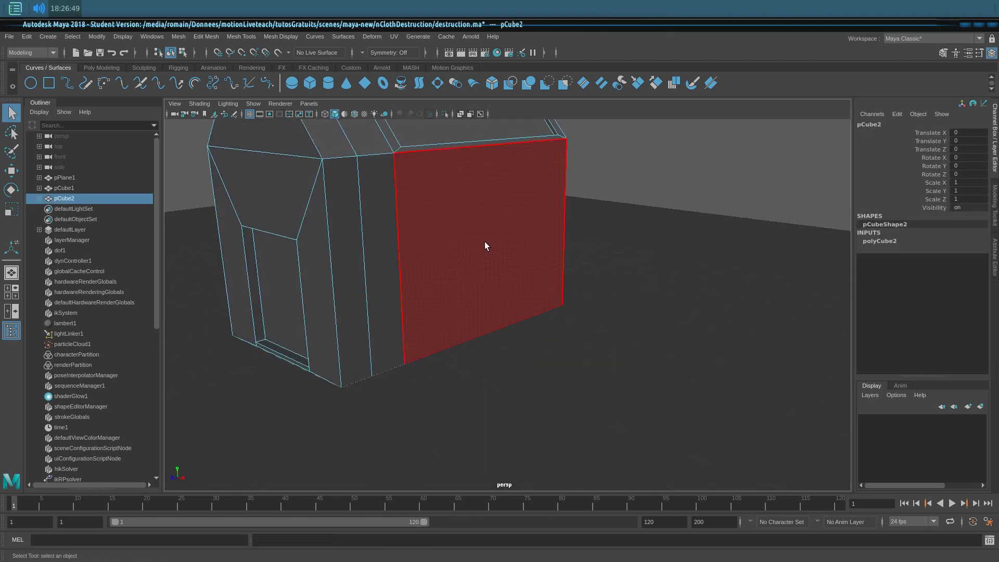
pyautogui.keyDown('shift'); pyautogui.click(451, 268); pyautogui.keyUp('shift')
pyautogui.press('w')
pyautogui.click(87, 199)
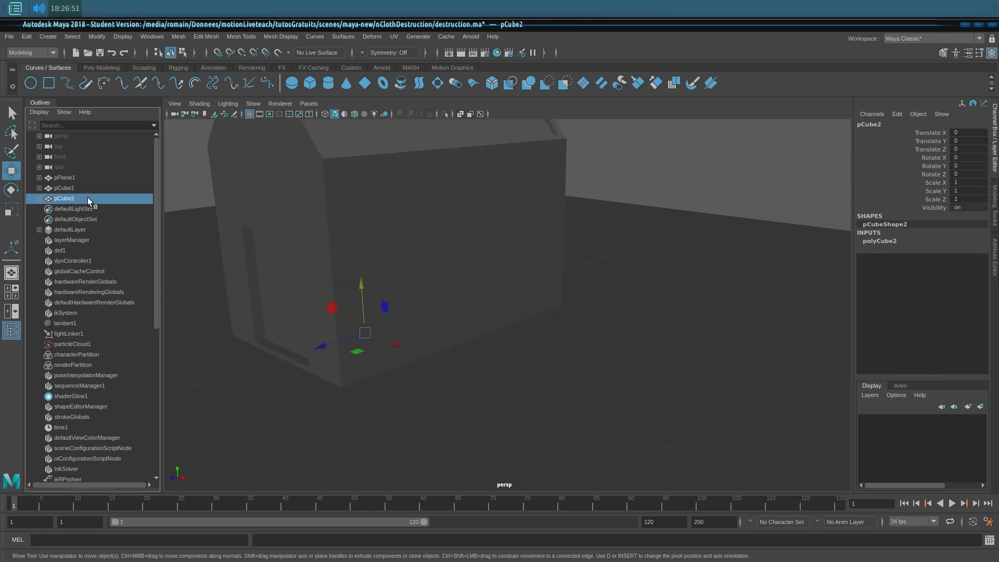
pyautogui.moveTo(385, 343); pyautogui.dragTo(453, 365)
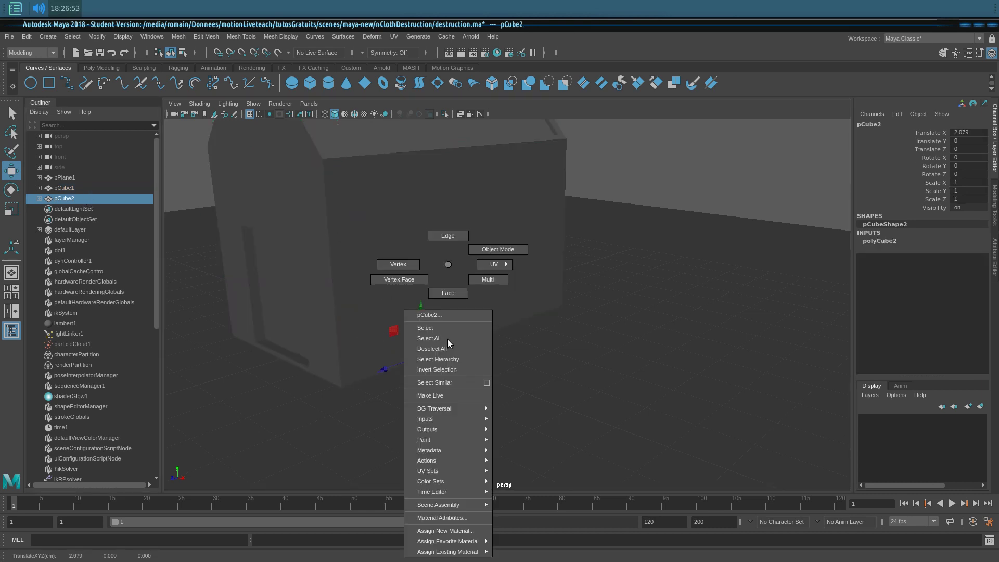
# Step: Shrink pCube2 to a small size and shift it further along X
pyautogui.moveTo(447, 281); pyautogui.dragTo(446, 296, button='right')
pyautogui.press('f')
pyautogui.click(539, 308)
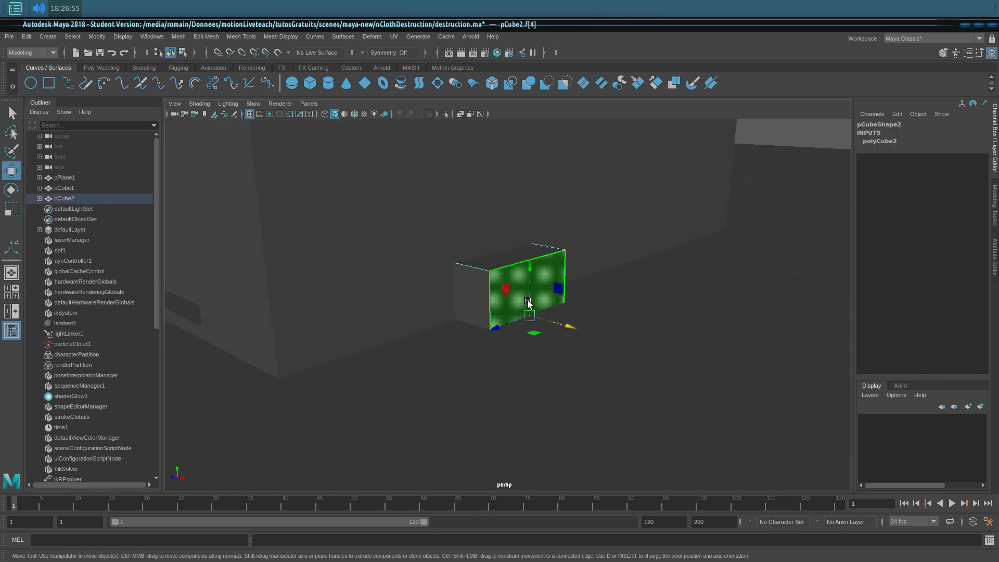
pyautogui.press('r')
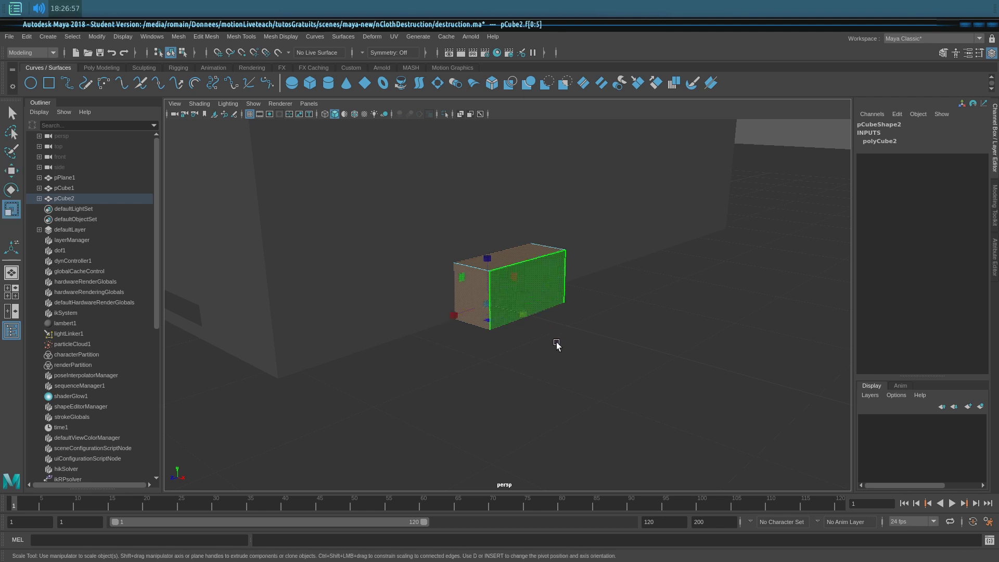
pyautogui.moveTo(507, 286); pyautogui.dragTo(536, 335, button='middle')
pyautogui.press('w')
pyautogui.moveTo(520, 312); pyautogui.dragTo(532, 316)
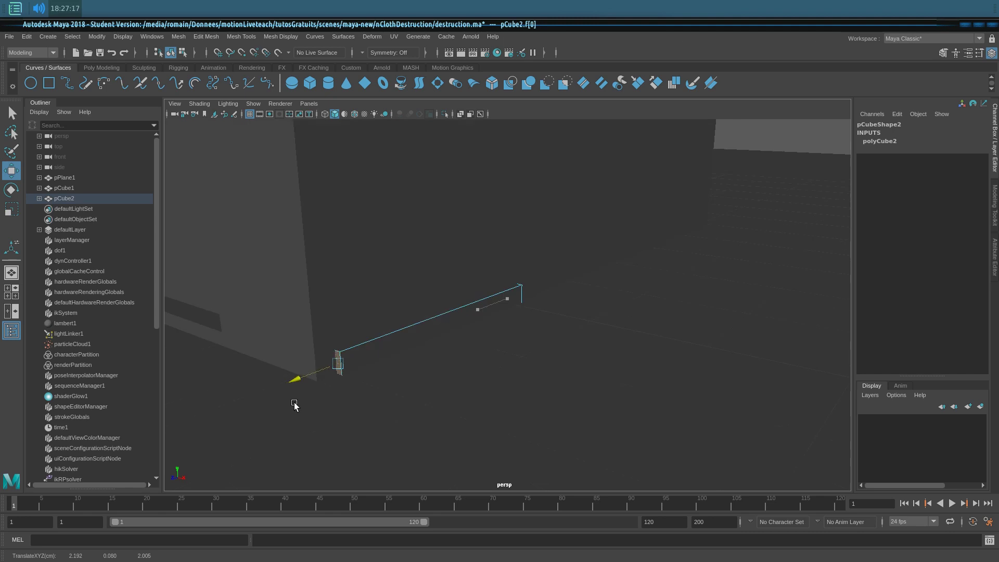
# Step: Extrude the strip's end face outward toward the house wall corner
pyautogui.moveTo(275, 419)
pyautogui.keyDown('alt'); pyautogui.mouseDown()
pyautogui.moveTo(379, 408)
pyautogui.moveTo(403, 255)
pyautogui.moveTo(598, 351)
pyautogui.mouseUp(); pyautogui.keyUp('alt')
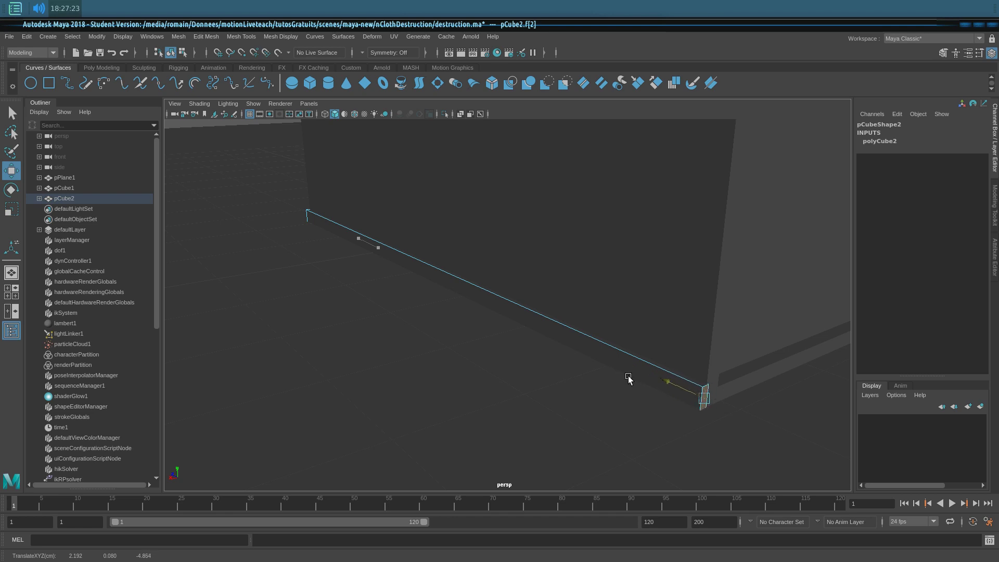
pyautogui.moveTo(643, 383)
pyautogui.keyDown('alt'); pyautogui.mouseDown()
pyautogui.moveTo(585, 350)
pyautogui.moveTo(557, 350)
pyautogui.moveTo(554, 319)
pyautogui.mouseUp(); pyautogui.keyUp('alt')
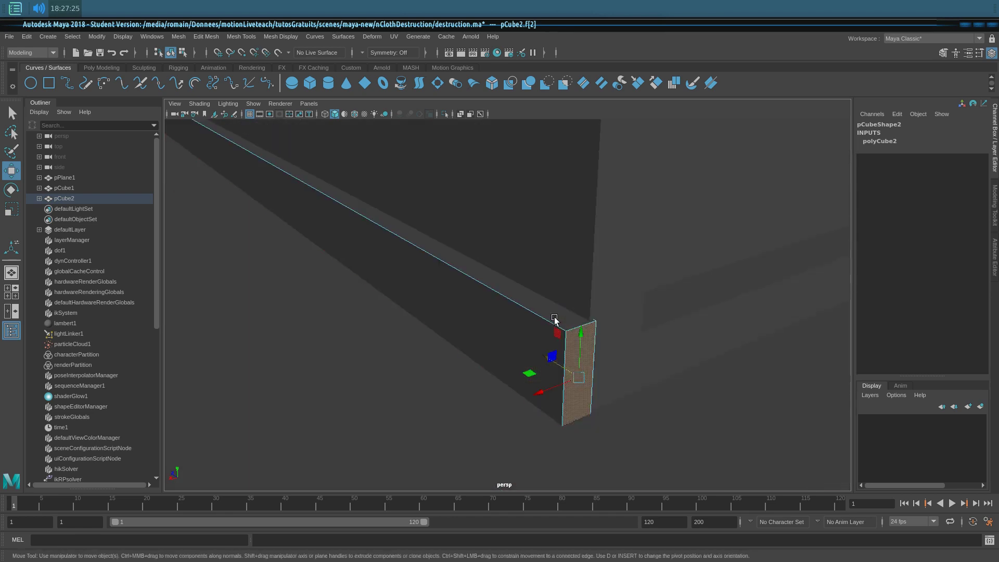
pyautogui.press('q')
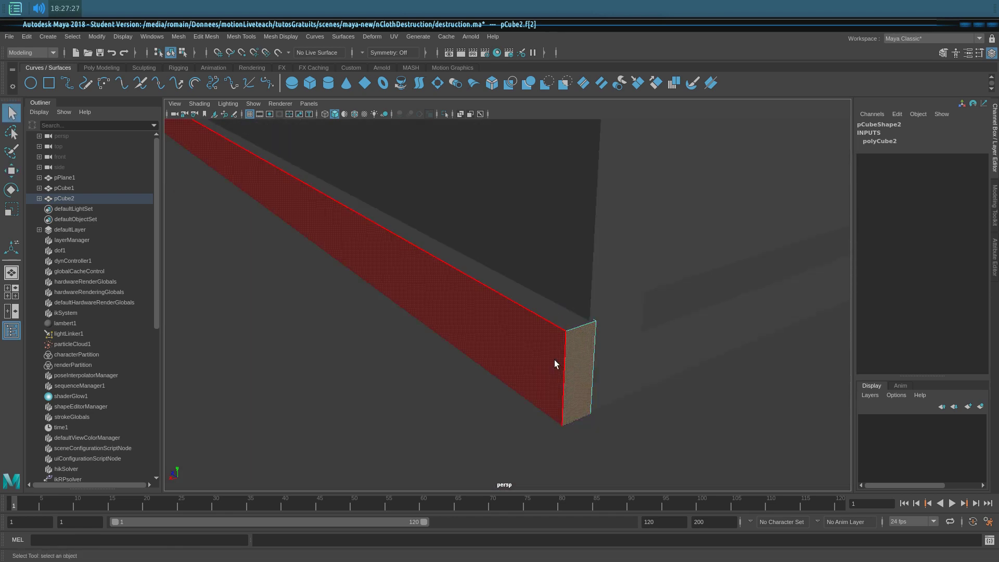
pyautogui.press('w')
pyautogui.keyDown('alt'); pyautogui.moveTo(558, 394); pyautogui.dragTo(702, 408); pyautogui.keyUp('alt')
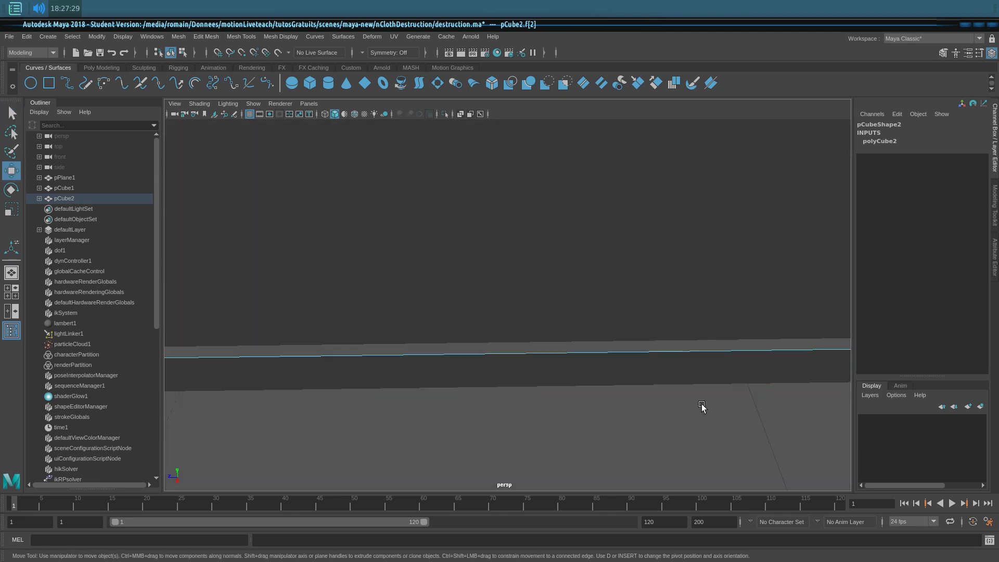
pyautogui.press('f')
pyautogui.moveTo(437, 338)
pyautogui.keyDown('alt'); pyautogui.mouseDown()
pyautogui.moveTo(478, 337)
pyautogui.moveTo(457, 319)
pyautogui.mouseUp(); pyautogui.keyUp('alt')
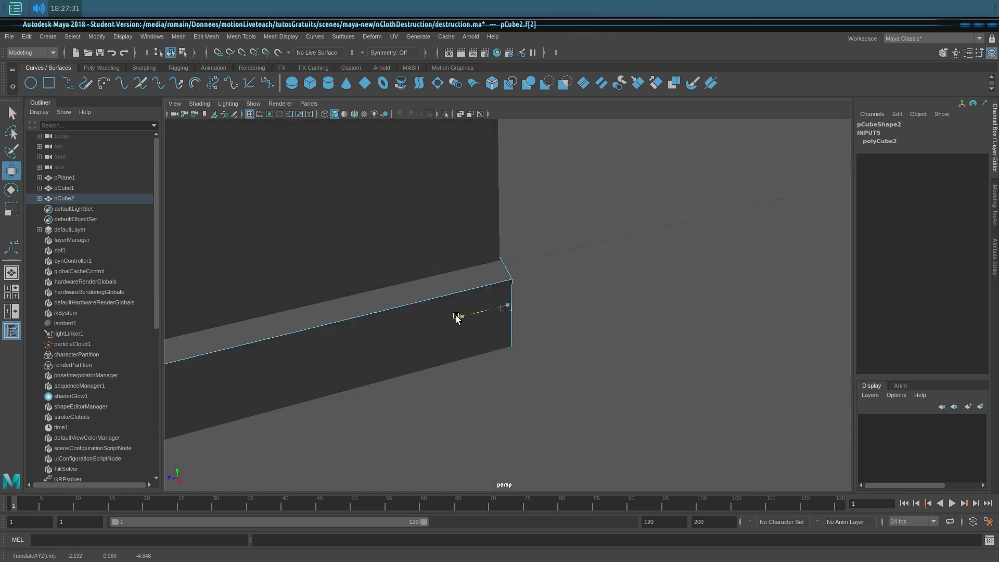
pyautogui.keyDown('alt'); pyautogui.moveTo(505, 357); pyautogui.dragTo(502, 373); pyautogui.keyUp('alt')
pyautogui.hotkey('ctrl', 'e')
pyautogui.moveTo(539, 306)
pyautogui.mouseDown()
pyautogui.moveTo(585, 324)
pyautogui.moveTo(467, 350)
pyautogui.moveTo(512, 343)
pyautogui.moveTo(489, 327)
pyautogui.moveTo(531, 373)
pyautogui.mouseUp()
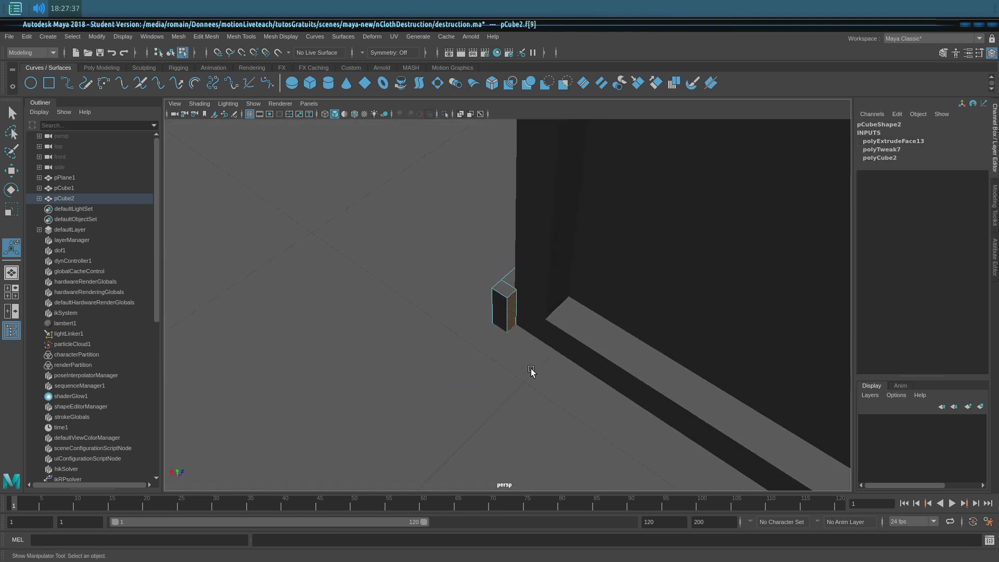
# Step: Extrude the strip's end face again and stretch it along the wall base
pyautogui.hotkey('ctrl', 'e')
pyautogui.moveTo(531, 312)
pyautogui.keyDown('alt'); pyautogui.mouseDown()
pyautogui.moveTo(496, 342)
pyautogui.moveTo(494, 295)
pyautogui.moveTo(602, 358)
pyautogui.mouseUp(); pyautogui.keyUp('alt')
pyautogui.keyDown('alt'); pyautogui.moveTo(584, 446); pyautogui.dragTo(488, 356); pyautogui.keyUp('alt')
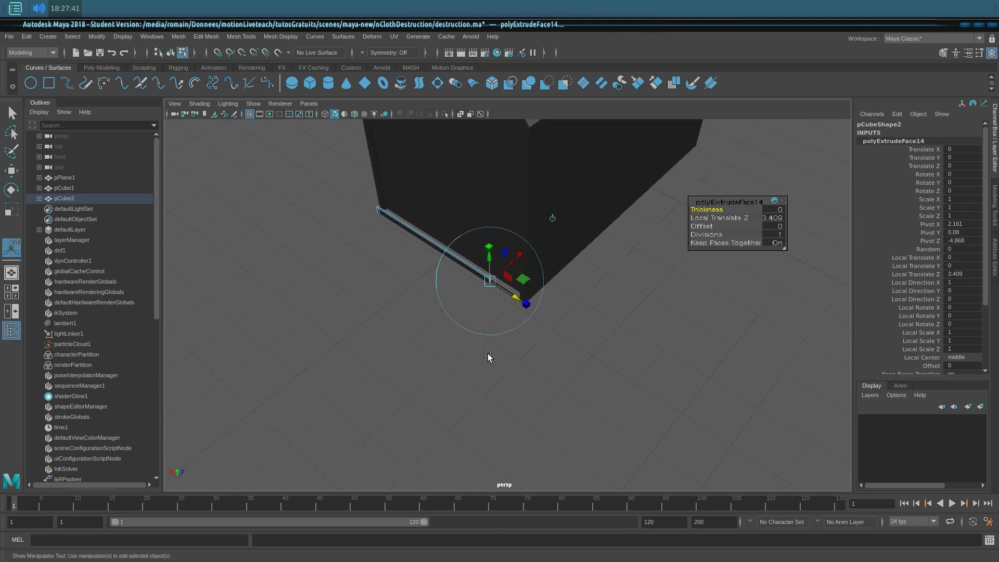
pyautogui.press('=')
pyautogui.press('-')
pyautogui.press('-')
pyautogui.press('=')
pyautogui.press('=')
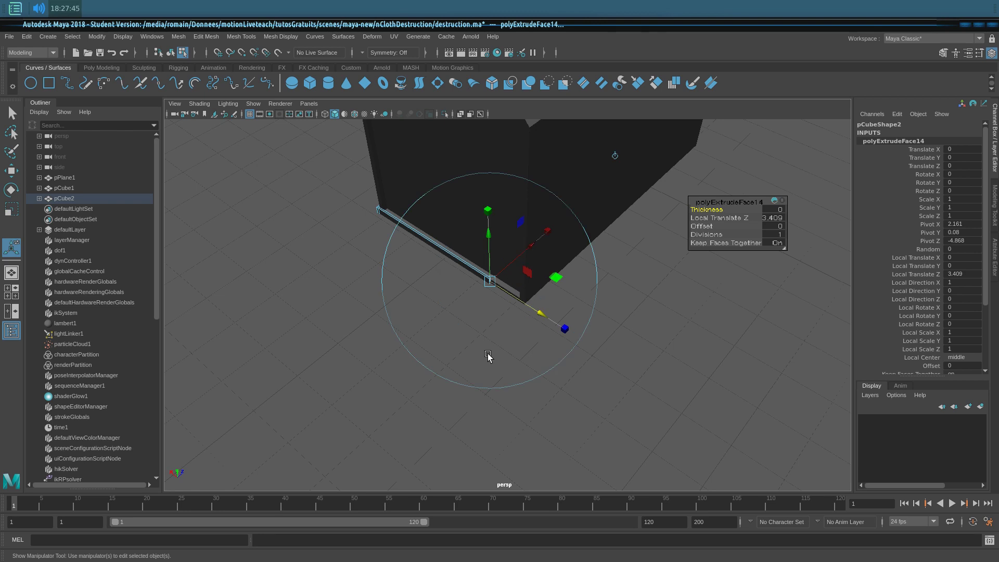
pyautogui.press('[')
pyautogui.moveTo(482, 251)
pyautogui.mouseDown()
pyautogui.moveTo(623, 347)
pyautogui.moveTo(637, 337)
pyautogui.mouseUp()
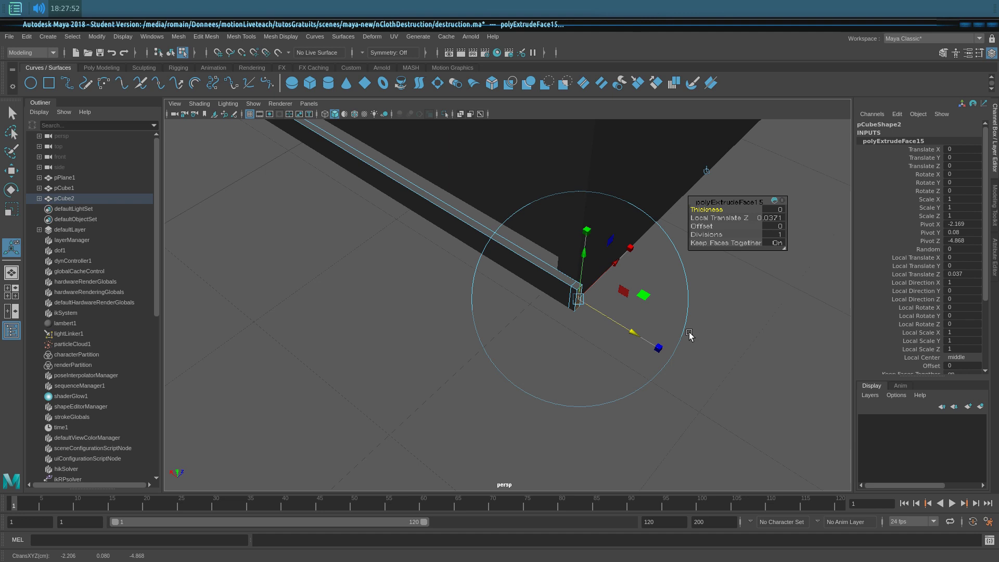
pyautogui.press('f')
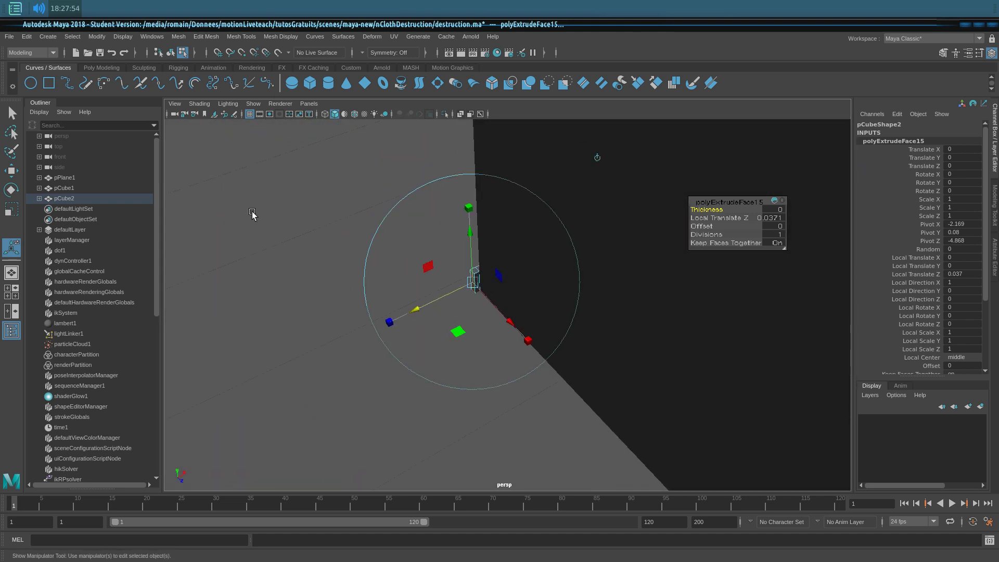
pyautogui.click(252, 214)
# Step: Extrude the corner end face along the next wall up to its corner
pyautogui.press('q')
pyautogui.press('F8')
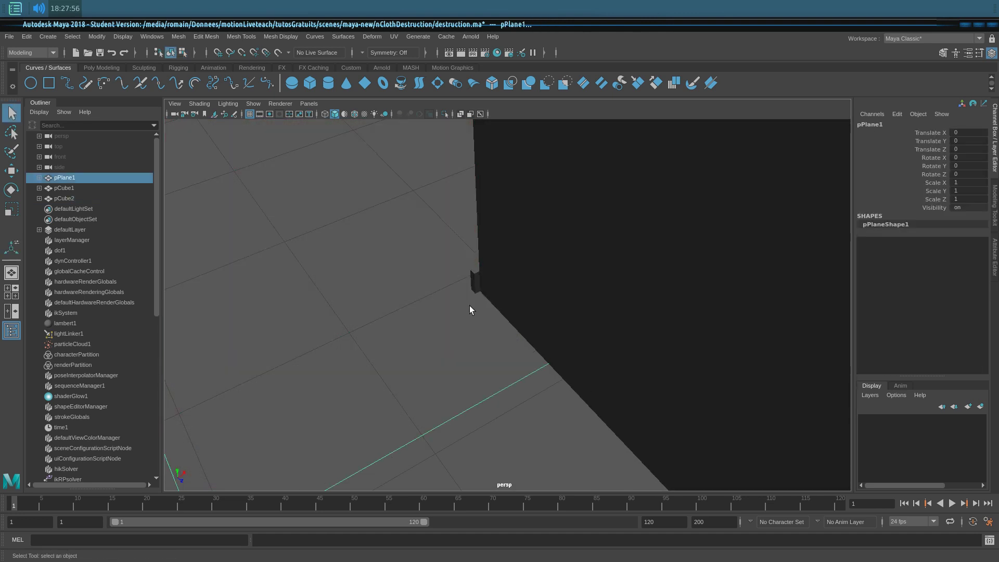
pyautogui.click(477, 284)
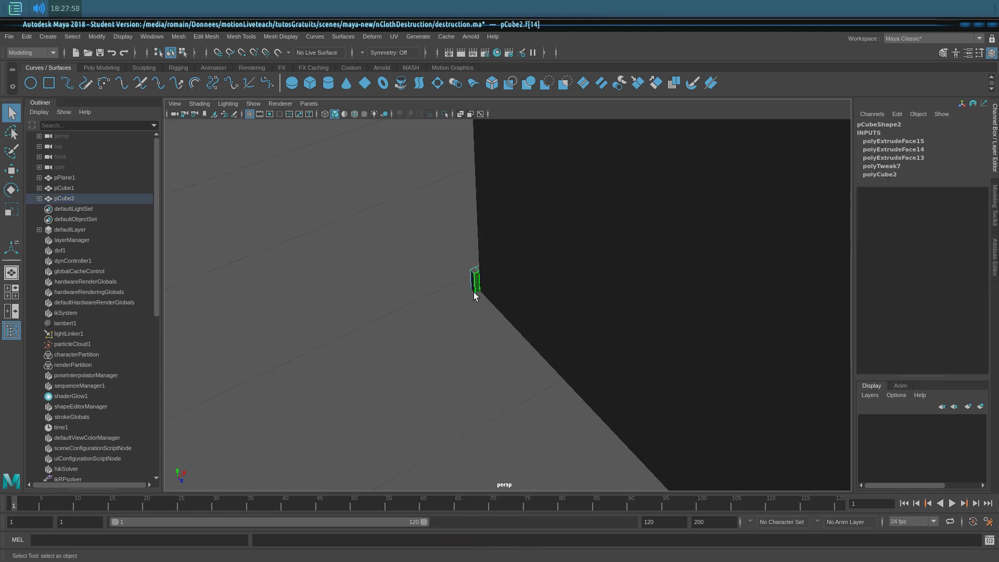
pyautogui.scroll(-3, 474, 296)
pyautogui.hotkey('ctrl', 'e')
pyautogui.keyDown('alt'); pyautogui.moveTo(515, 379); pyautogui.dragTo(430, 333); pyautogui.keyUp('alt')
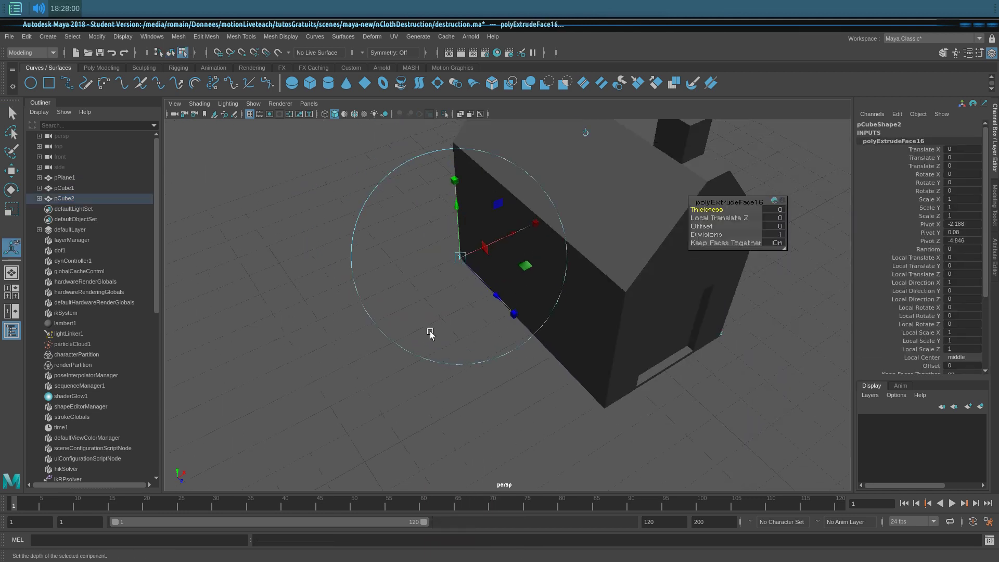
pyautogui.moveTo(502, 299); pyautogui.dragTo(635, 454)
pyautogui.scroll(3, 575, 364)
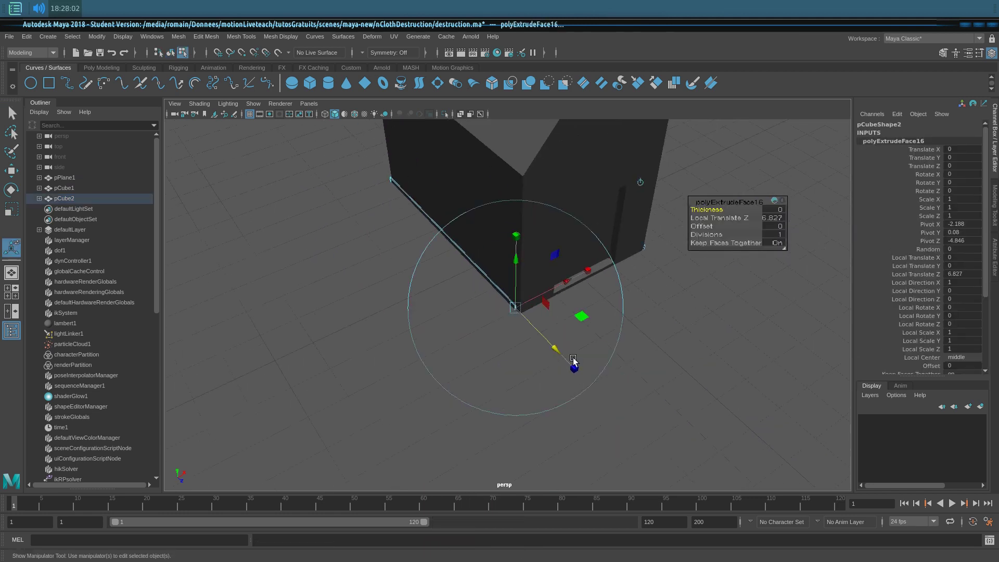
pyautogui.scroll(3, 576, 364)
pyautogui.keyDown('alt'); pyautogui.moveTo(576, 364); pyautogui.dragTo(608, 397); pyautogui.keyUp('alt')
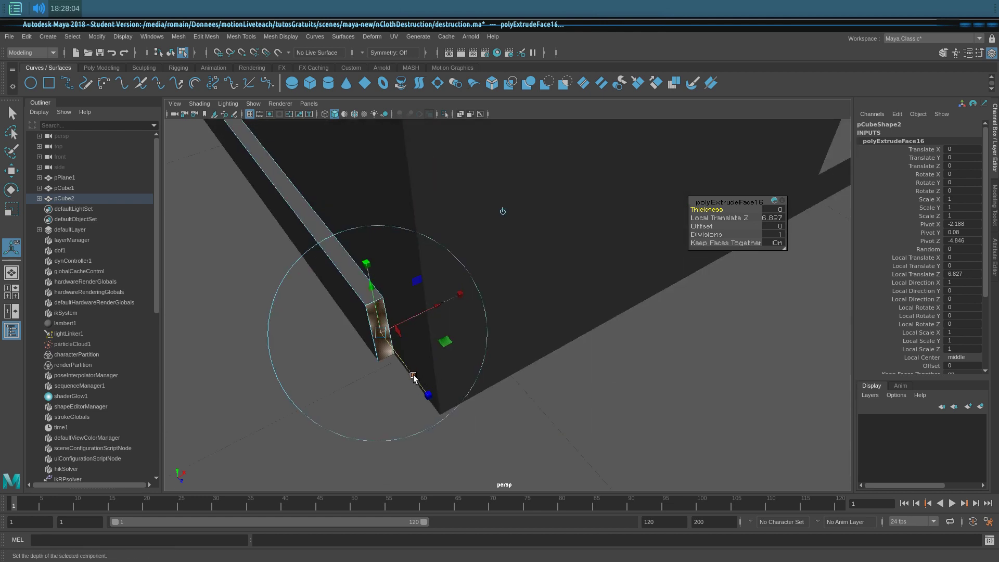
pyautogui.moveTo(414, 377); pyautogui.dragTo(467, 442)
# Step: Add another short extrusion on the end face and reselect the pCube2 strip
pyautogui.hotkey('ctrl', 'e')
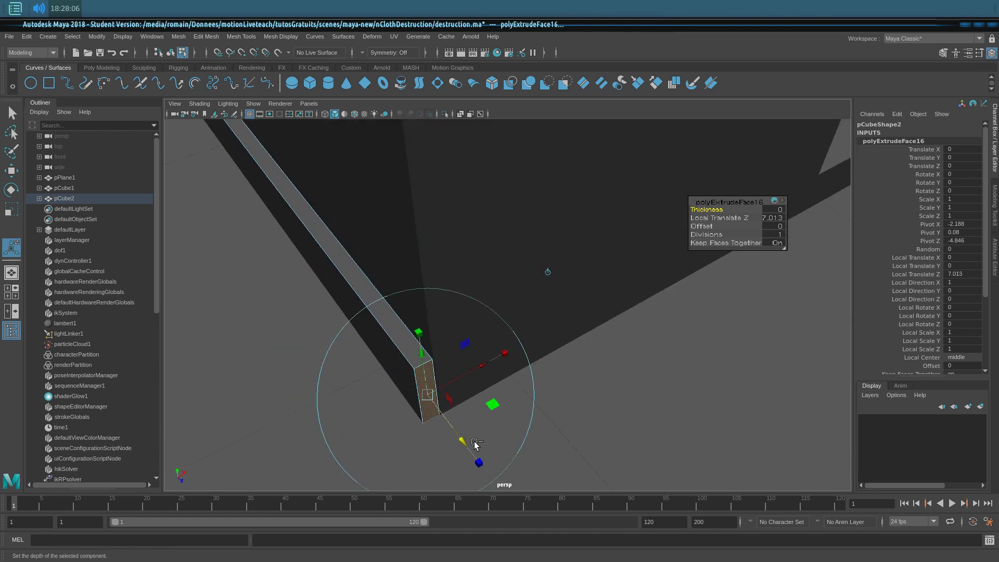
pyautogui.moveTo(462, 445)
pyautogui.mouseDown()
pyautogui.moveTo(508, 420)
pyautogui.moveTo(397, 390)
pyautogui.moveTo(567, 436)
pyautogui.moveTo(501, 468)
pyautogui.moveTo(479, 395)
pyautogui.mouseUp()
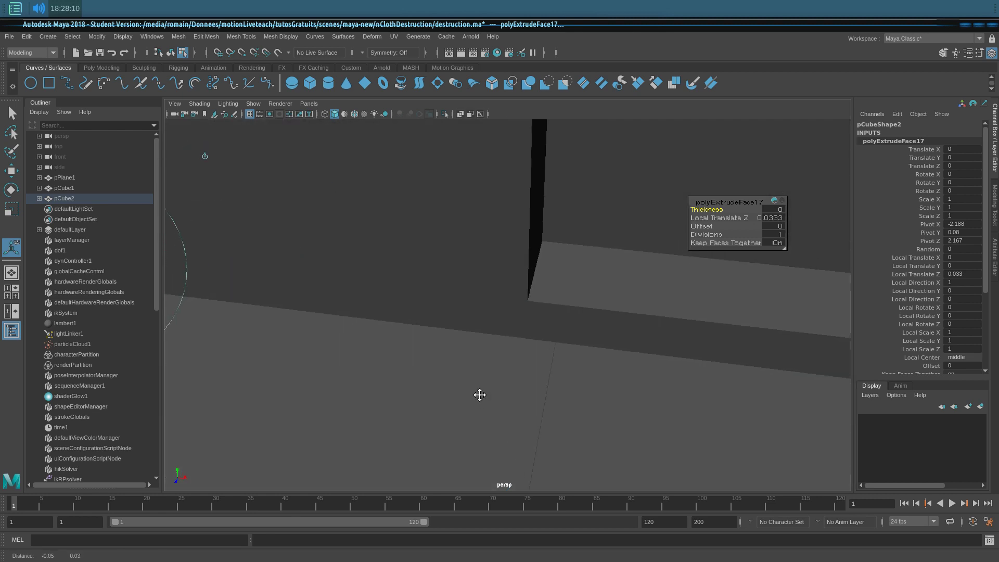
pyautogui.click(290, 338)
pyautogui.keyDown('alt'); pyautogui.moveTo(290, 339); pyautogui.dragTo(304, 310); pyautogui.keyUp('alt')
pyautogui.press('F8')
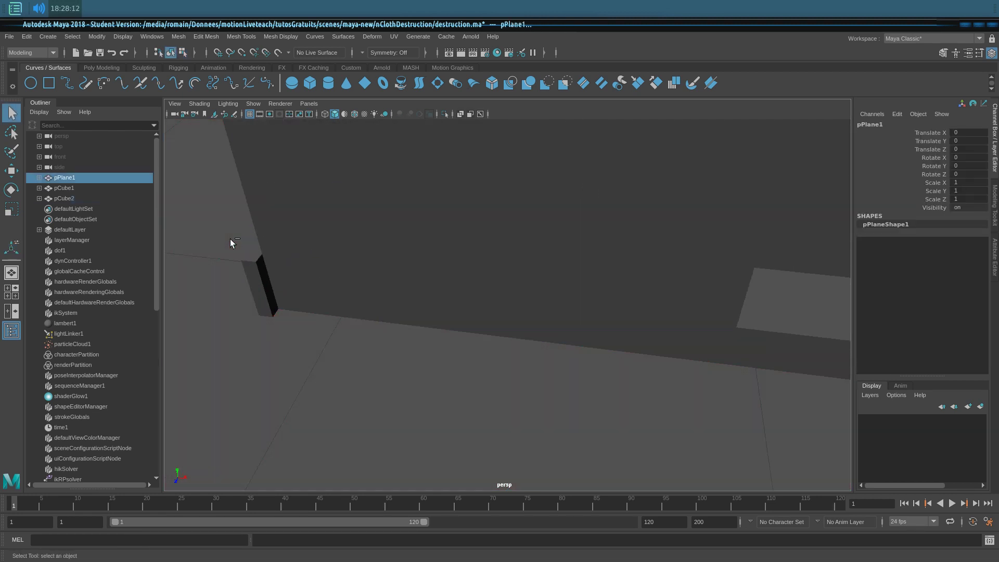
pyautogui.click(261, 279)
pyautogui.moveTo(263, 276); pyautogui.dragTo(265, 292, button='right')
# Step: Extrude the strip's end face out slightly, then reselect that end face
pyautogui.click(265, 283)
pyautogui.moveTo(475, 337)
pyautogui.keyDown('alt'); pyautogui.mouseDown()
pyautogui.moveTo(531, 348)
pyautogui.moveTo(426, 337)
pyautogui.moveTo(504, 347)
pyautogui.moveTo(510, 320)
pyautogui.moveTo(526, 336)
pyautogui.moveTo(520, 346)
pyautogui.moveTo(513, 338)
pyautogui.mouseUp(); pyautogui.keyUp('alt')
pyautogui.click(505, 347)
pyautogui.press('f')
pyautogui.hotkey('ctrl', 'e')
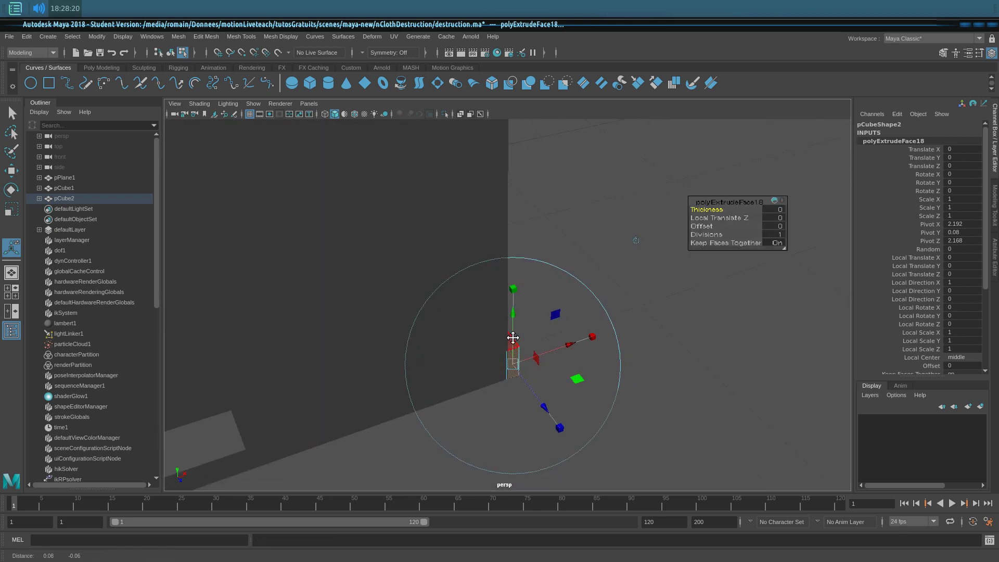
pyautogui.moveTo(548, 411); pyautogui.dragTo(546, 409)
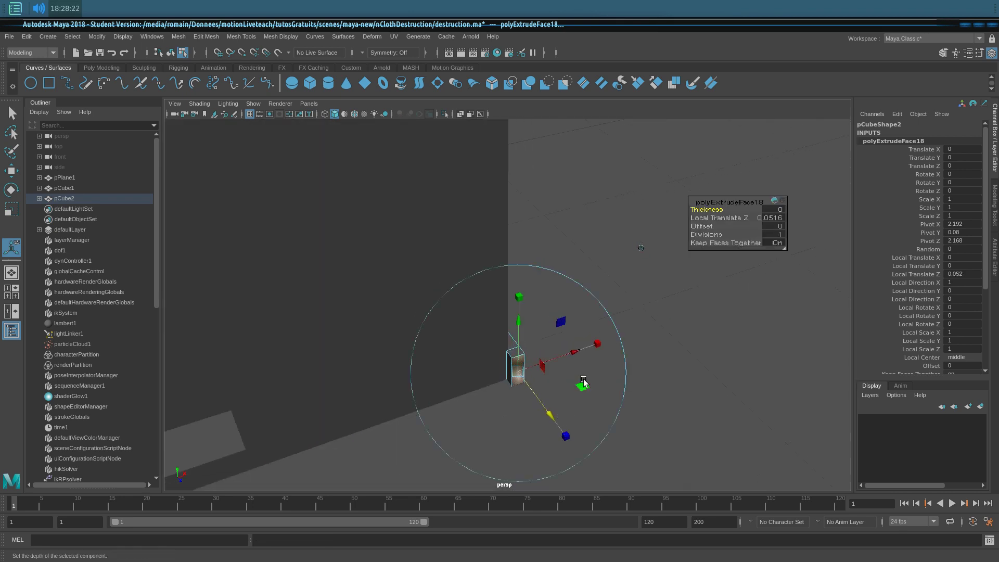
pyautogui.click(495, 363)
pyautogui.moveTo(501, 268); pyautogui.dragTo(510, 294, button='right')
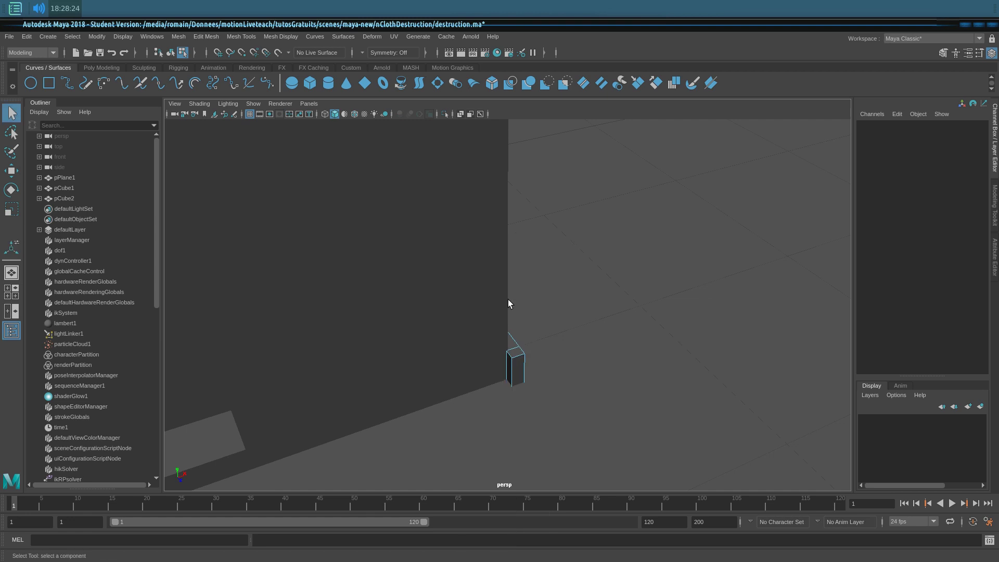
pyautogui.click(511, 363)
pyautogui.moveTo(510, 363)
pyautogui.keyDown('alt'); pyautogui.mouseDown()
pyautogui.moveTo(473, 319)
pyautogui.moveTo(435, 297)
pyautogui.moveTo(366, 310)
pyautogui.moveTo(474, 315)
pyautogui.moveTo(544, 375)
pyautogui.moveTo(524, 360)
pyautogui.moveTo(367, 371)
pyautogui.mouseUp(); pyautogui.keyUp('alt')
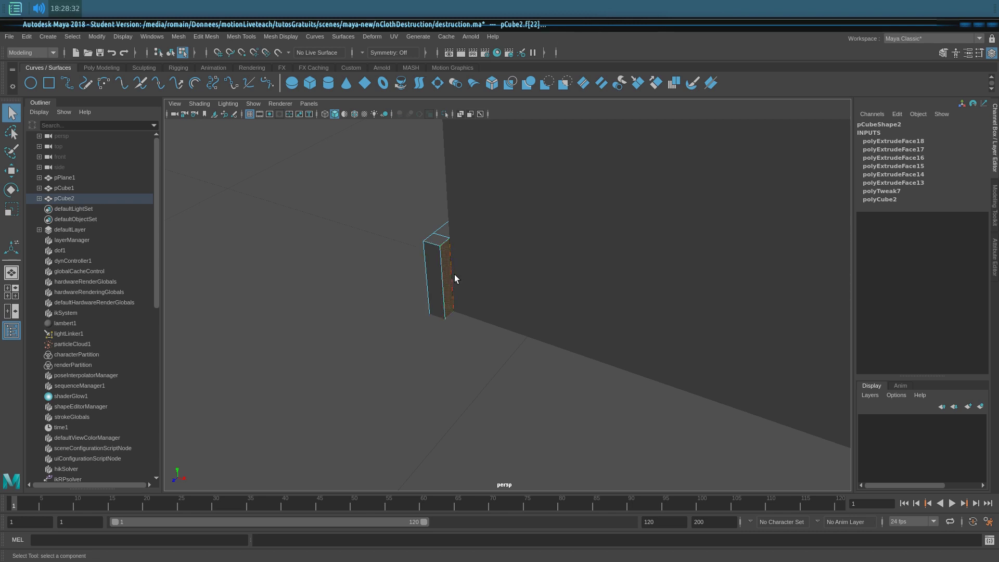
# Step: Bridge the strip's two open end faces with Bridge Faces
pyautogui.keyDown('shift'); pyautogui.rightClick(451, 262); pyautogui.keyUp('shift')
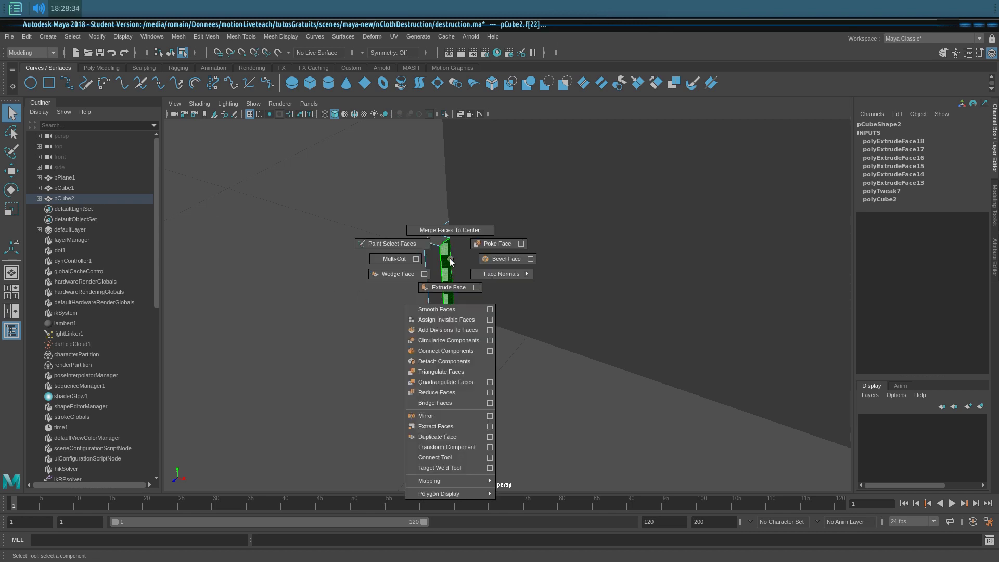
pyautogui.click(447, 404)
pyautogui.moveTo(446, 404)
pyautogui.keyDown('alt'); pyautogui.mouseDown()
pyautogui.moveTo(623, 341)
pyautogui.moveTo(363, 277)
pyautogui.moveTo(449, 331)
pyautogui.moveTo(542, 357)
pyautogui.moveTo(482, 377)
pyautogui.moveTo(464, 334)
pyautogui.moveTo(401, 291)
pyautogui.mouseUp(); pyautogui.keyUp('alt')
# Step: Select the house mesh's side wall face in face mode
pyautogui.press('F8')
pyautogui.click(464, 334)
pyautogui.moveTo(470, 420)
pyautogui.keyDown('alt'); pyautogui.mouseDown()
pyautogui.moveTo(479, 446)
pyautogui.moveTo(531, 364)
pyautogui.moveTo(509, 341)
pyautogui.mouseUp(); pyautogui.keyUp('alt')
pyautogui.click(507, 339)
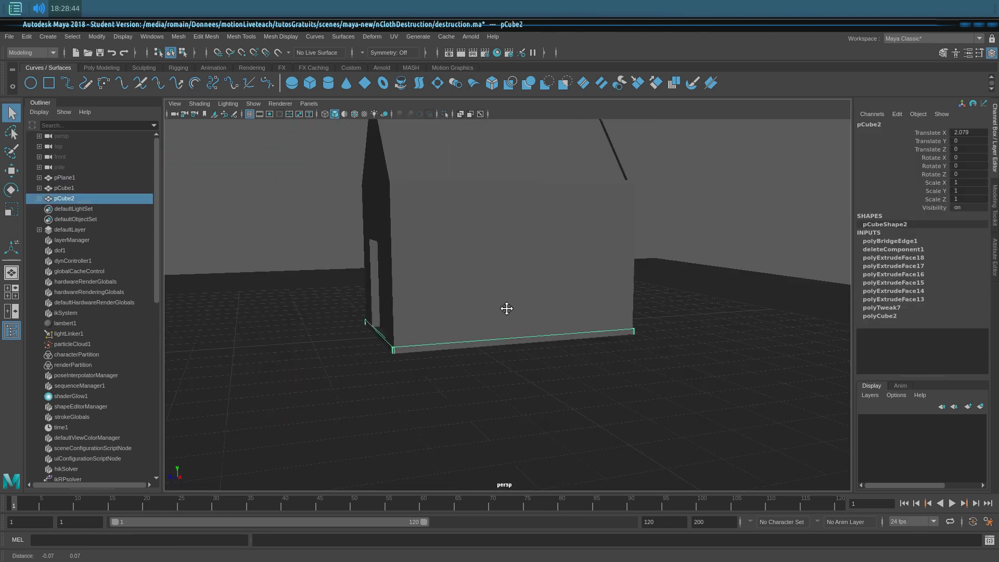
pyautogui.click(497, 296)
pyautogui.moveTo(479, 245); pyautogui.dragTo(479, 268, button='right')
pyautogui.click(539, 295)
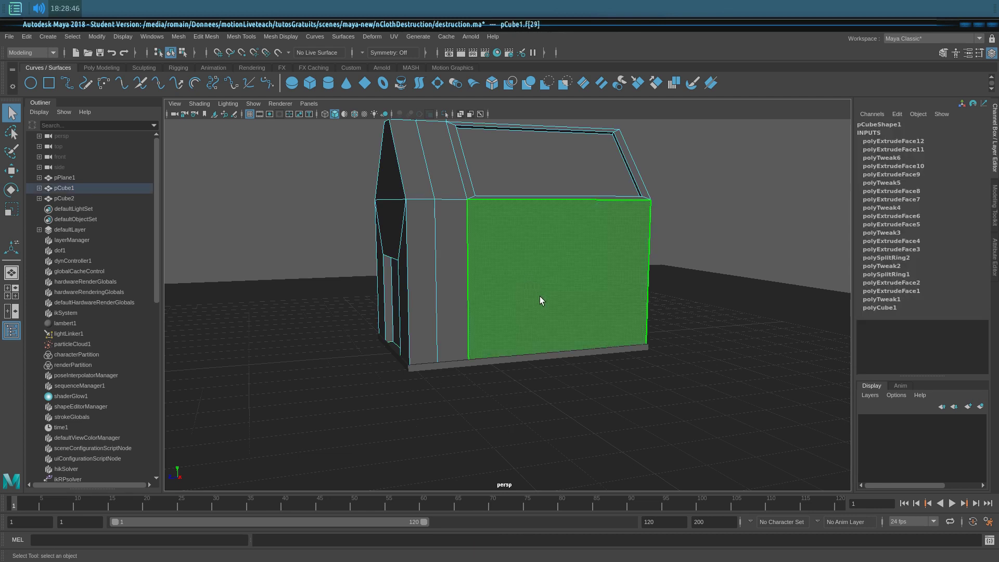
# Step: Inset the side wall face and push it into the wall to form a recess
pyautogui.hotkey('ctrl', 'e')
pyautogui.moveTo(552, 349)
pyautogui.mouseDown()
pyautogui.moveTo(624, 373)
pyautogui.moveTo(586, 374)
pyautogui.mouseUp()
pyautogui.hotkey('ctrl', 'e')
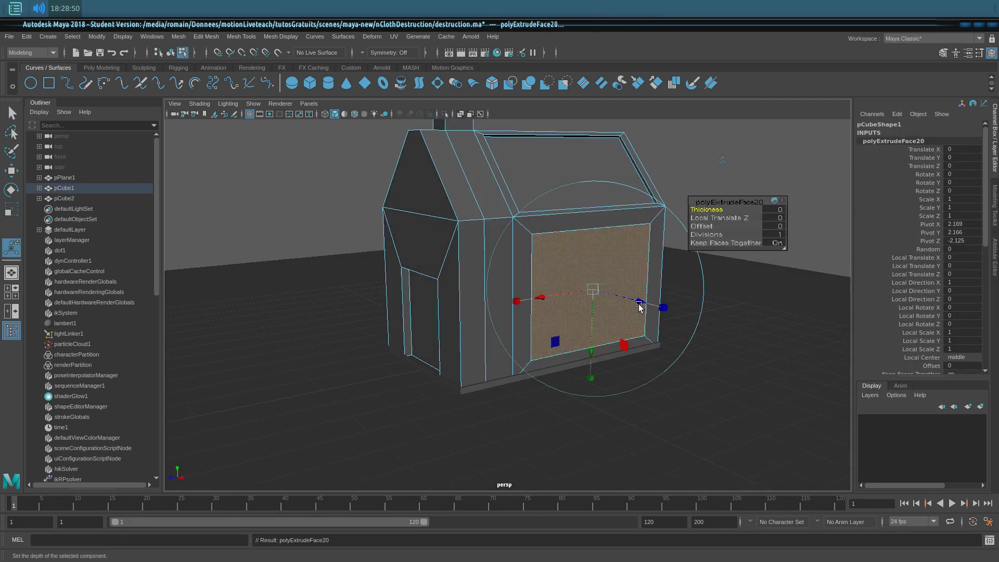
pyautogui.moveTo(639, 308); pyautogui.dragTo(629, 297)
pyautogui.scroll(5, 656, 346)
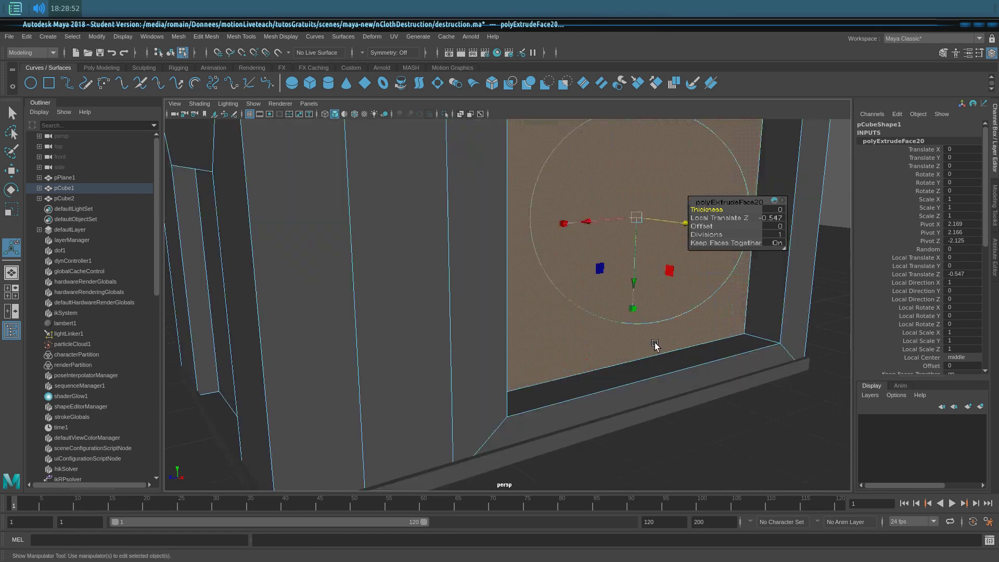
pyautogui.click(696, 426)
# Step: Extrude the recess's bottom face upward to form a sill
pyautogui.press('F8')
pyautogui.keyDown('alt'); pyautogui.moveTo(631, 379); pyautogui.dragTo(574, 363); pyautogui.keyUp('alt')
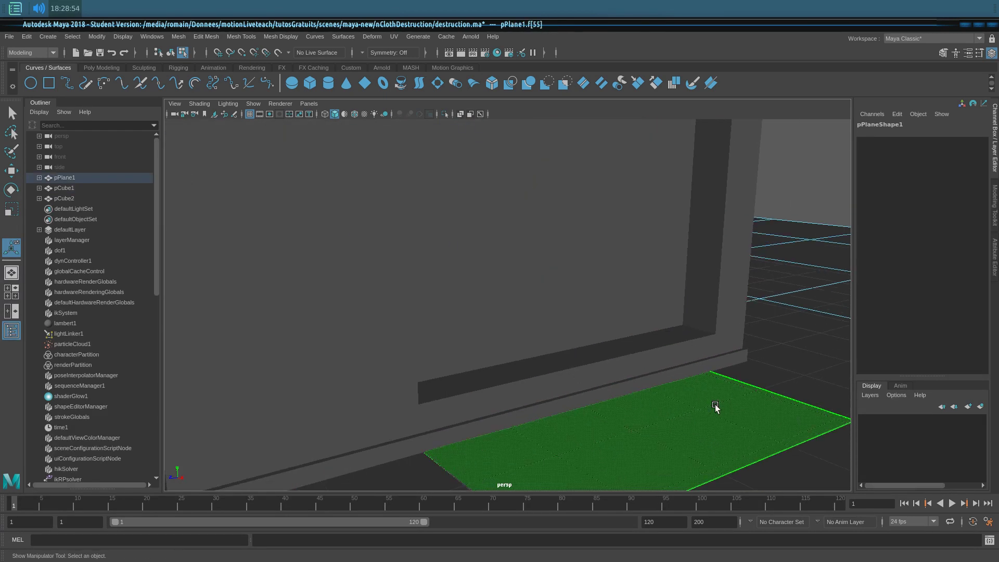
pyautogui.press('F8')
pyautogui.press('q')
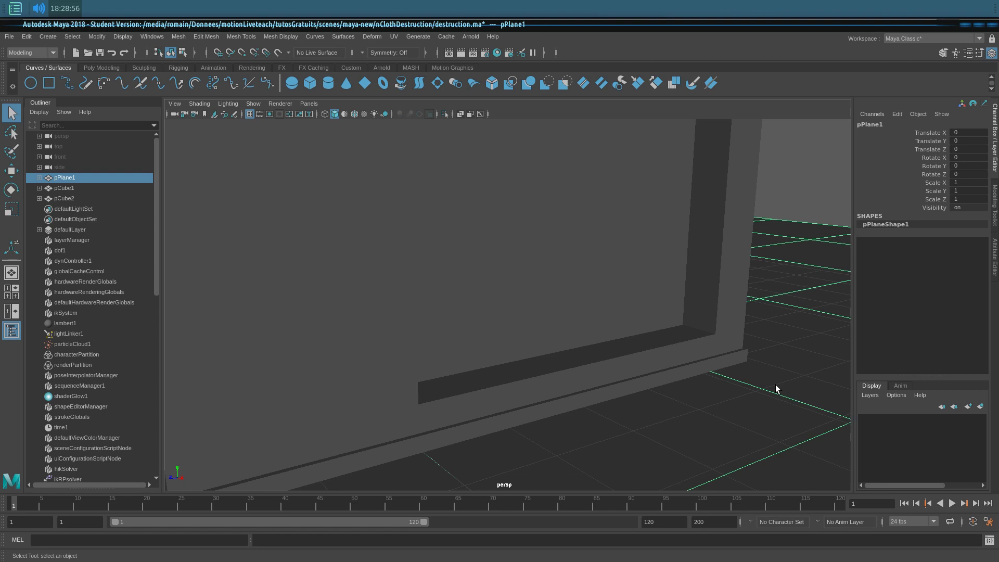
pyautogui.click(513, 370)
pyautogui.moveTo(538, 264); pyautogui.dragTo(540, 370, button='right')
pyautogui.moveTo(525, 301); pyautogui.dragTo(527, 302, button='right')
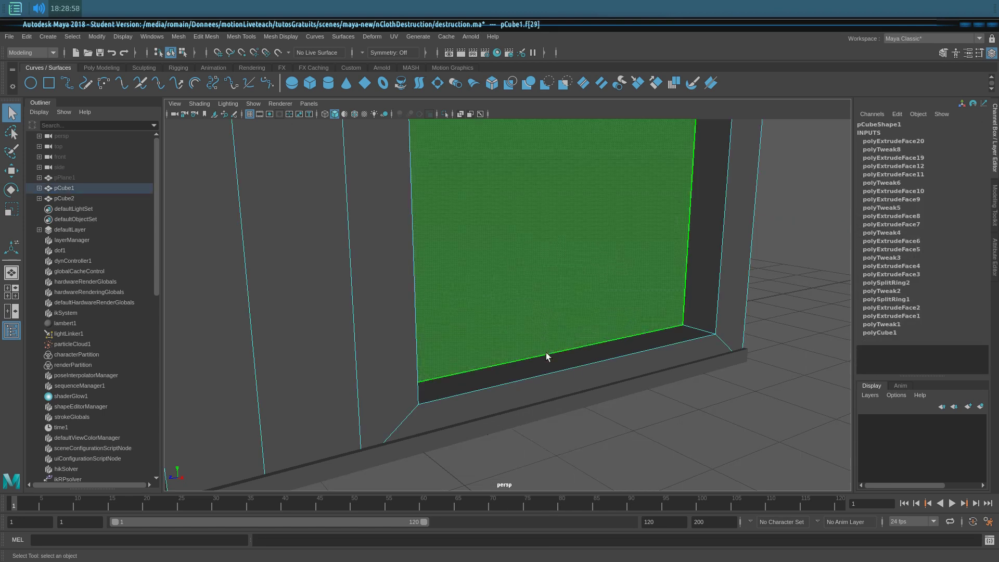
pyautogui.click(546, 349)
pyautogui.hotkey('ctrl', 'e')
pyautogui.moveTo(577, 296)
pyautogui.mouseDown()
pyautogui.moveTo(577, 286)
pyautogui.moveTo(558, 297)
pyautogui.mouseUp()
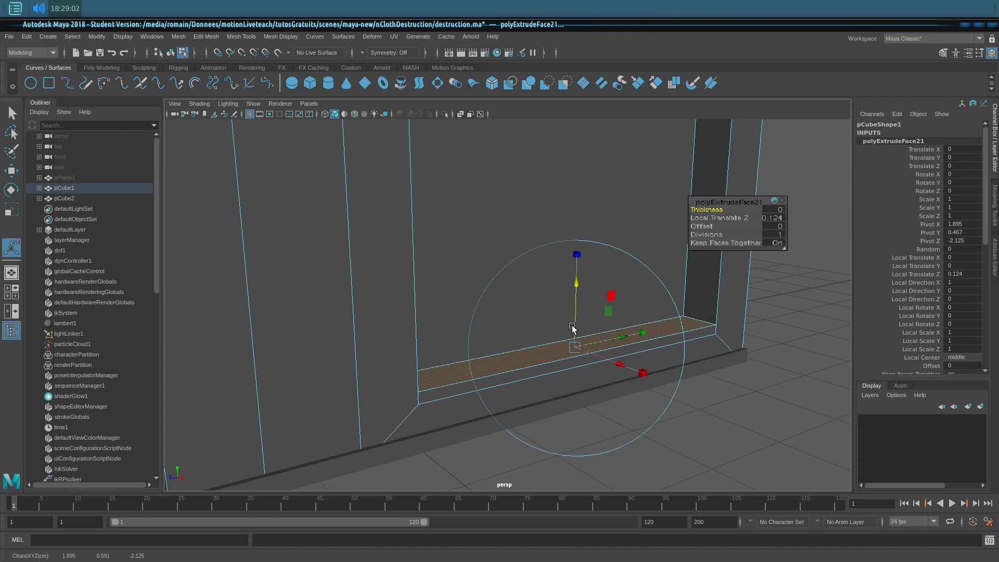
# Step: Extrude the ledge's front face outward from the wall
pyautogui.click(542, 330)
pyautogui.hotkey('ctrl', 'e')
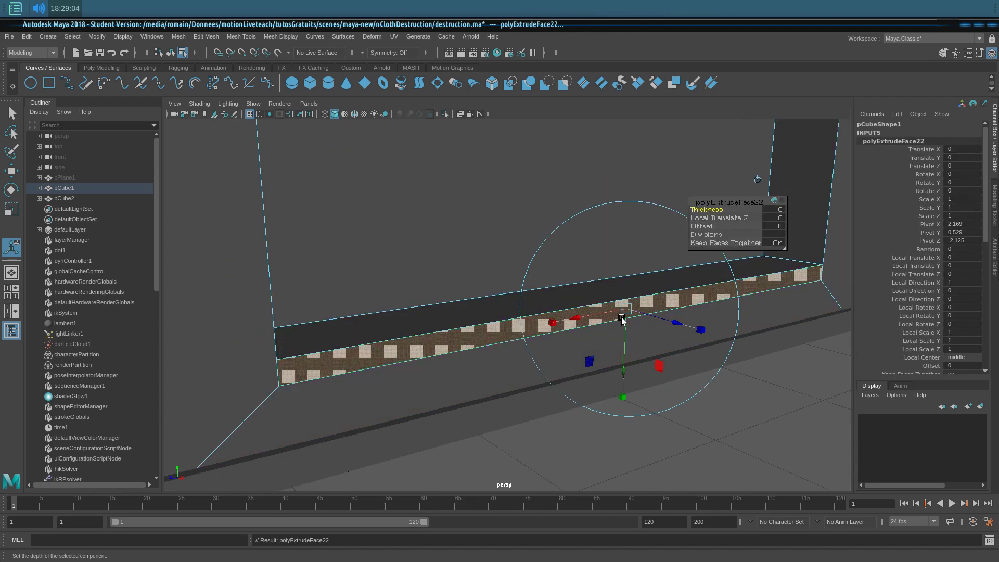
pyautogui.moveTo(676, 325); pyautogui.dragTo(698, 333)
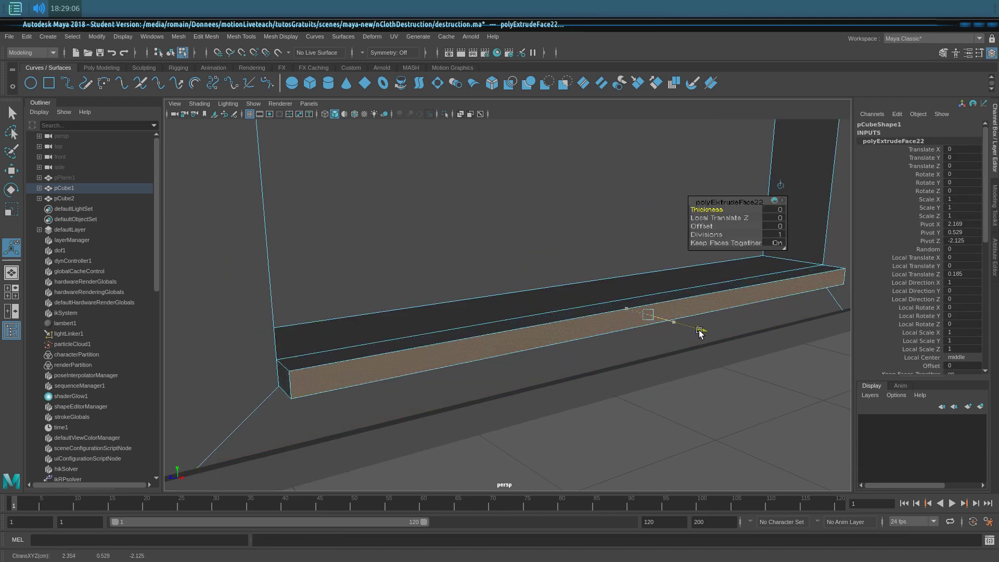
pyautogui.moveTo(516, 332); pyautogui.dragTo(513, 237, button='right')
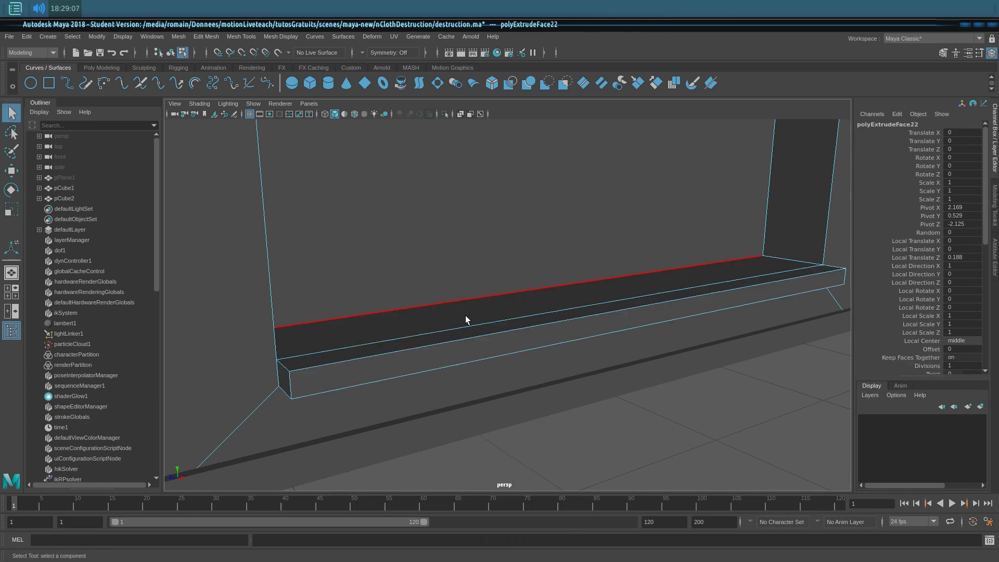
# Step: Lower the ledge's top front edge slightly and return to object mode
pyautogui.click(426, 345)
pyautogui.press('w')
pyautogui.moveTo(654, 218); pyautogui.dragTo(653, 222)
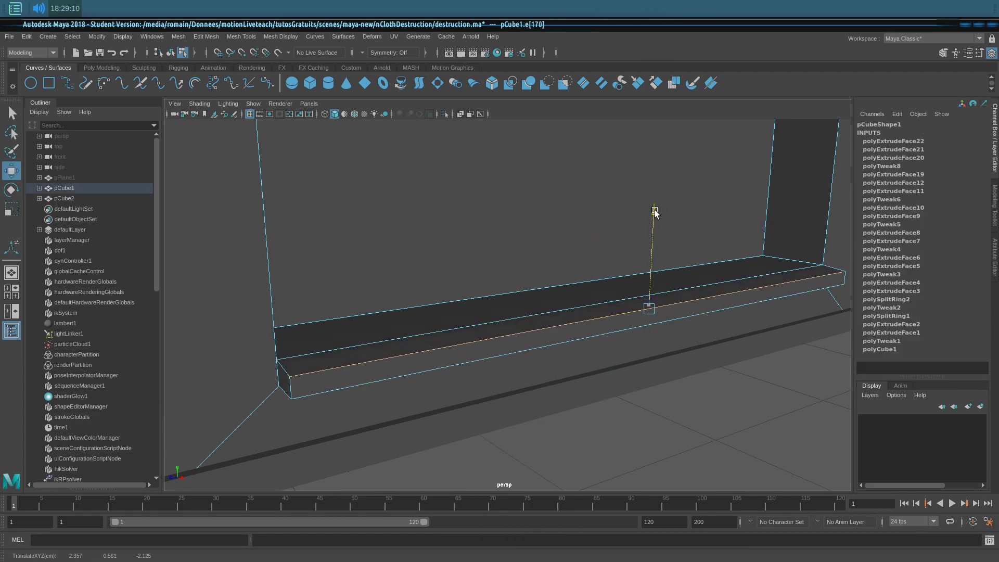
pyautogui.press('F8')
pyautogui.moveTo(592, 293)
pyautogui.keyDown('alt'); pyautogui.mouseDown()
pyautogui.moveTo(487, 310)
pyautogui.moveTo(657, 404)
pyautogui.moveTo(611, 367)
pyautogui.moveTo(565, 357)
pyautogui.moveTo(569, 373)
pyautogui.moveTo(551, 305)
pyautogui.moveTo(719, 335)
pyautogui.moveTo(722, 310)
pyautogui.moveTo(540, 321)
pyautogui.mouseUp(); pyautogui.keyUp('alt')
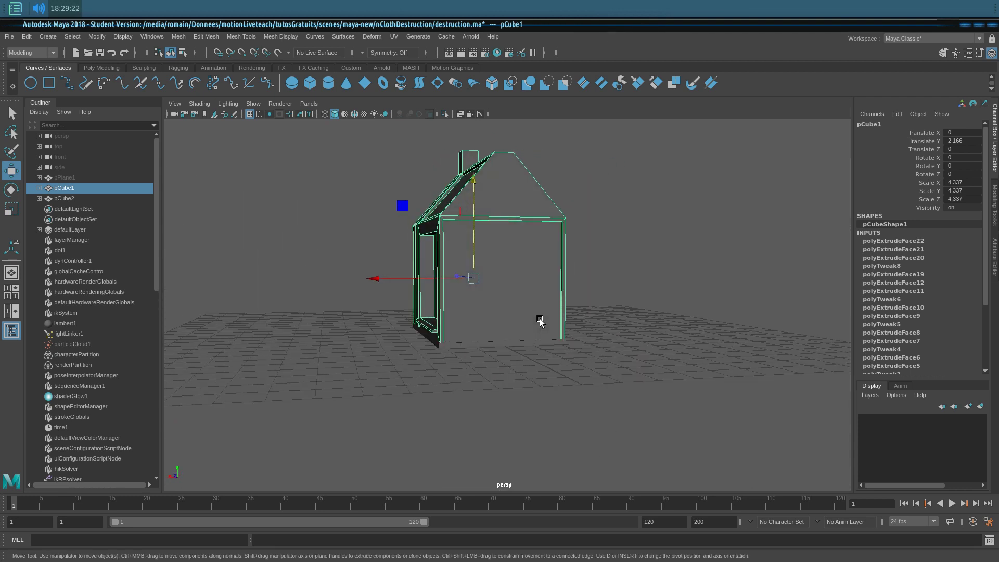
# Step: Orbit under and inside the house to inspect the mesh and base plate
pyautogui.moveTo(540, 322)
pyautogui.keyDown('alt'); pyautogui.mouseDown()
pyautogui.moveTo(386, 294)
pyautogui.moveTo(579, 311)
pyautogui.moveTo(654, 271)
pyautogui.moveTo(626, 263)
pyautogui.moveTo(379, 277)
pyautogui.moveTo(576, 292)
pyautogui.moveTo(664, 323)
pyautogui.moveTo(631, 357)
pyautogui.moveTo(586, 309)
pyautogui.moveTo(578, 281)
pyautogui.moveTo(370, 379)
pyautogui.moveTo(448, 411)
pyautogui.moveTo(361, 383)
pyautogui.moveTo(504, 473)
pyautogui.moveTo(509, 374)
pyautogui.moveTo(587, 347)
pyautogui.mouseUp(); pyautogui.keyUp('alt')
pyautogui.click(530, 373)
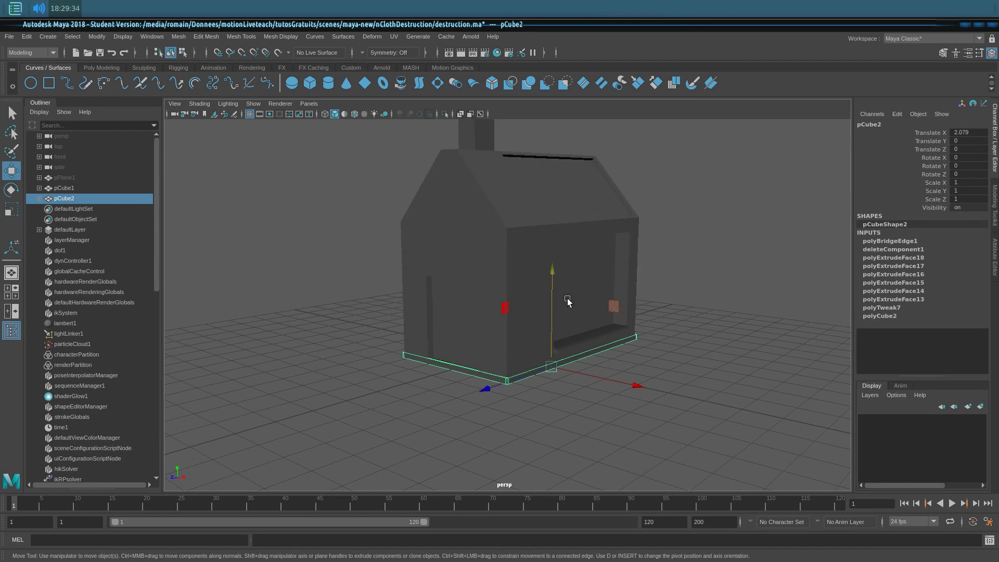
pyautogui.click(597, 233)
pyautogui.keyDown('alt'); pyautogui.moveTo(569, 246); pyautogui.dragTo(549, 432, button='right'); pyautogui.keyUp('alt')
pyautogui.moveTo(595, 460)
pyautogui.keyDown('alt'); pyautogui.mouseDown(button='right')
pyautogui.moveTo(540, 364)
pyautogui.moveTo(624, 357)
pyautogui.mouseUp(button='right'); pyautogui.keyUp('alt')
pyautogui.keyDown('alt'); pyautogui.moveTo(625, 357); pyautogui.dragTo(439, 394); pyautogui.keyUp('alt')
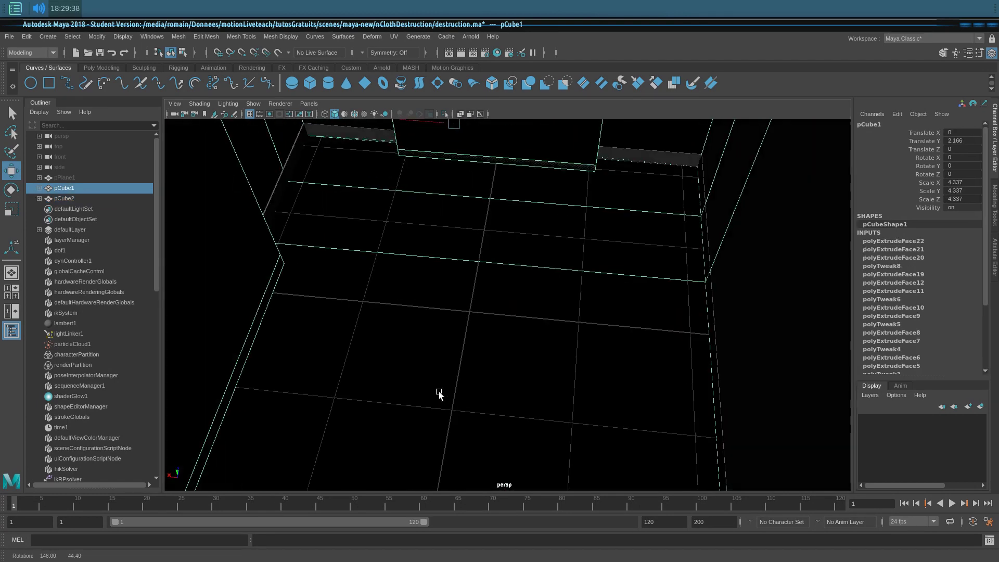
pyautogui.keyDown('alt'); pyautogui.moveTo(439, 394); pyautogui.dragTo(446, 379, button='right'); pyautogui.keyUp('alt')
pyautogui.keyDown('alt'); pyautogui.moveTo(446, 379); pyautogui.dragTo(482, 363); pyautogui.keyUp('alt')
# Step: Select all the house's faces and bring up its mesh shape attributes
pyautogui.moveTo(495, 264)
pyautogui.mouseDown(button='right')
pyautogui.moveTo(495, 342)
pyautogui.moveTo(494, 293)
pyautogui.mouseUp(button='right')
pyautogui.click(492, 311)
pyautogui.keyDown('alt'); pyautogui.moveTo(492, 310); pyautogui.dragTo(563, 304); pyautogui.keyUp('alt')
pyautogui.hotkey('ctrl', 'a')
pyautogui.hotkey('ctrl', 'shift', 'a')
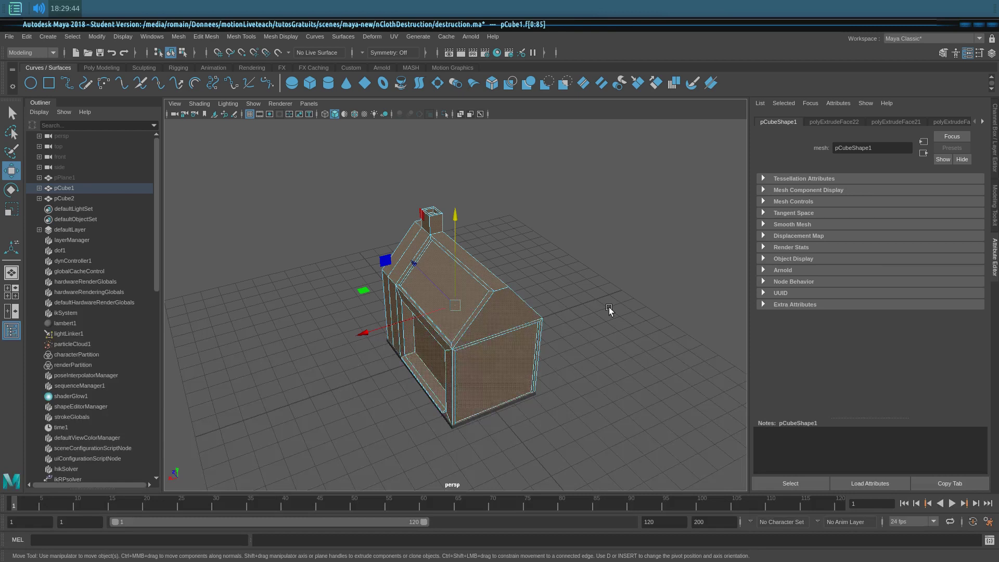
# Step: Select the house's front wall face and extrude it
pyautogui.hotkey('ctrl', 'a')
pyautogui.scroll(5, 594, 350)
pyautogui.moveTo(593, 350)
pyautogui.keyDown('alt'); pyautogui.mouseDown()
pyautogui.moveTo(639, 328)
pyautogui.moveTo(613, 297)
pyautogui.mouseUp(); pyautogui.keyUp('alt')
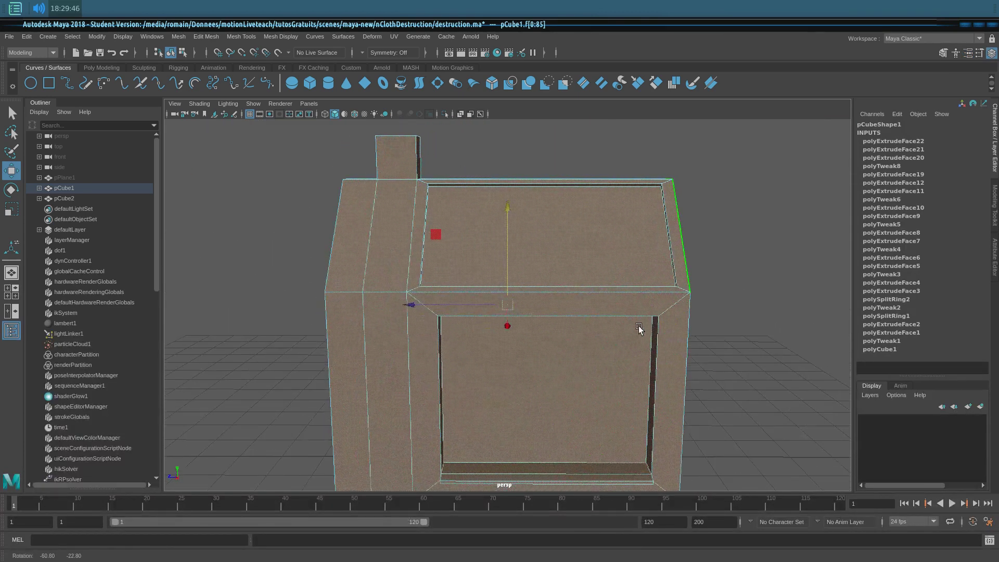
pyautogui.click(613, 296)
pyautogui.keyDown('shift'); pyautogui.moveTo(609, 294); pyautogui.dragTo(607, 271, button='right'); pyautogui.keyUp('shift')
pyautogui.moveTo(607, 270)
pyautogui.keyDown('alt'); pyautogui.mouseDown()
pyautogui.moveTo(550, 316)
pyautogui.moveTo(645, 301)
pyautogui.mouseUp(); pyautogui.keyUp('alt')
pyautogui.scroll(5, 457, 340)
# Step: Set the extrusion's Local Translate Z to about 0.097, then return to object mode
pyautogui.moveTo(457, 341); pyautogui.dragTo(449, 347)
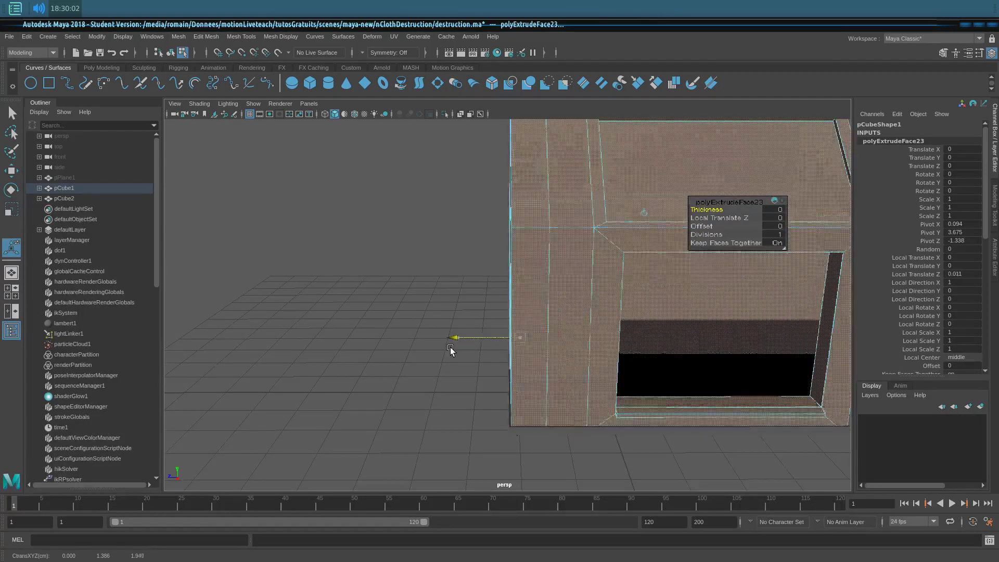
pyautogui.moveTo(449, 349); pyautogui.dragTo(448, 349)
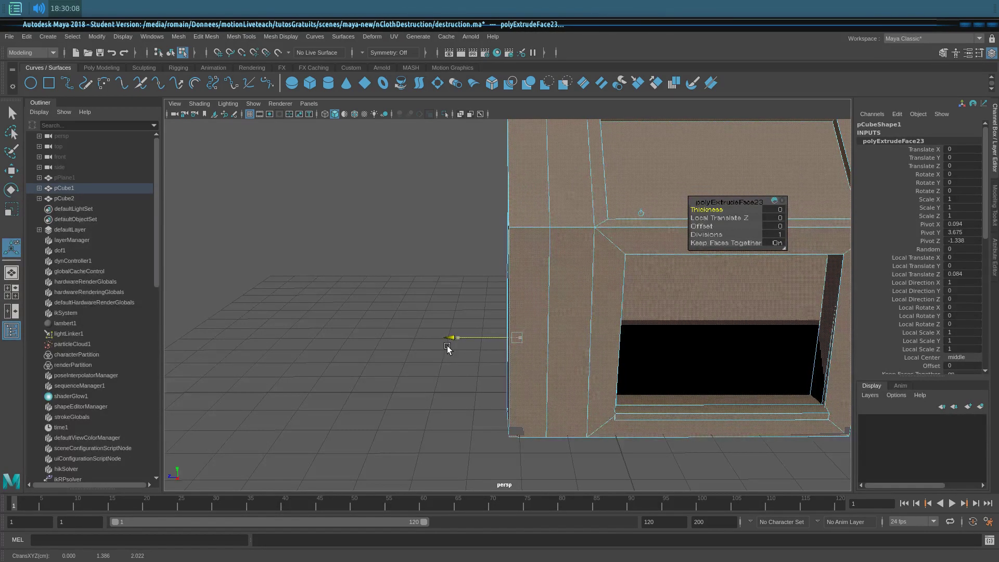
pyautogui.moveTo(448, 349); pyautogui.dragTo(449, 348)
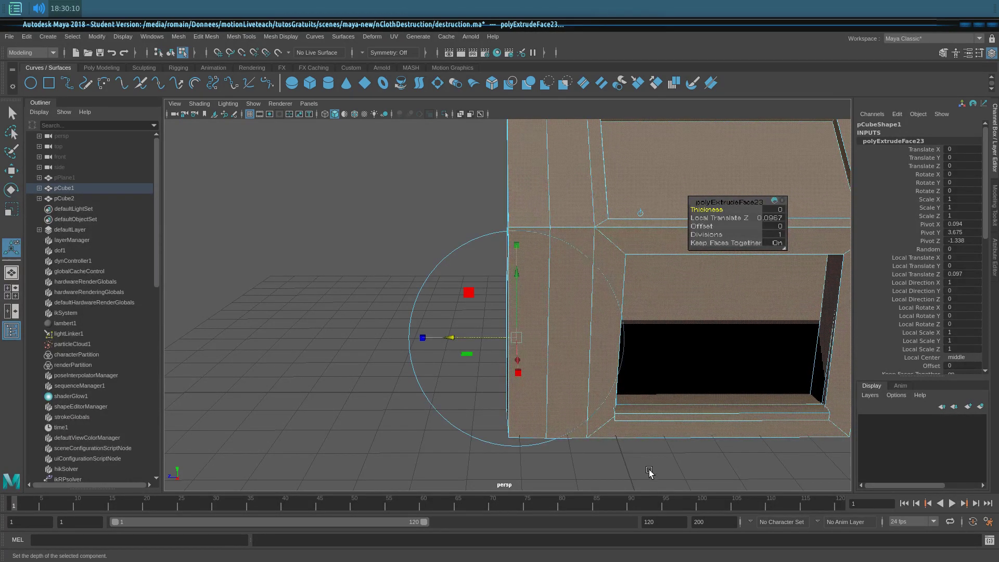
pyautogui.click(649, 471)
pyautogui.press('F8')
pyautogui.press('q')
pyautogui.keyDown('alt'); pyautogui.moveTo(643, 437); pyautogui.dragTo(555, 366, button='middle'); pyautogui.keyUp('alt')
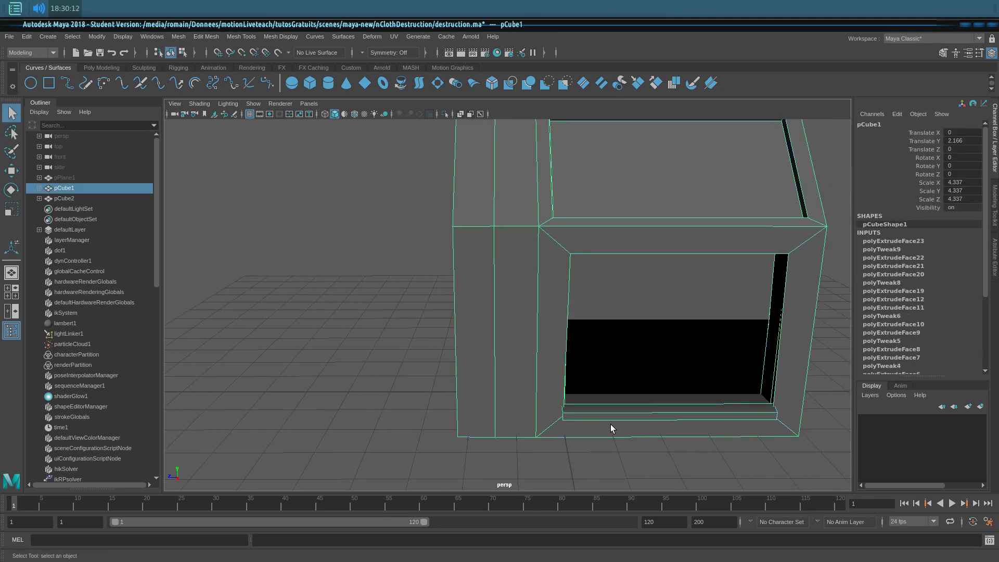
# Step: Scale pCube1 down slightly, then zoom in on the window's lower-left corner
pyautogui.press('r')
pyautogui.moveTo(777, 462)
pyautogui.mouseDown(button='middle')
pyautogui.moveTo(758, 448)
pyautogui.moveTo(772, 456)
pyautogui.mouseUp(button='middle')
pyautogui.moveTo(773, 457)
pyautogui.keyDown('alt'); pyautogui.mouseDown()
pyautogui.moveTo(670, 431)
pyautogui.moveTo(619, 441)
pyautogui.mouseUp(); pyautogui.keyUp('alt')
pyautogui.click(593, 429)
pyautogui.moveTo(520, 417)
pyautogui.keyDown('alt'); pyautogui.mouseDown()
pyautogui.moveTo(589, 337)
pyautogui.moveTo(528, 281)
pyautogui.mouseUp(); pyautogui.keyUp('alt')
pyautogui.click(589, 337)
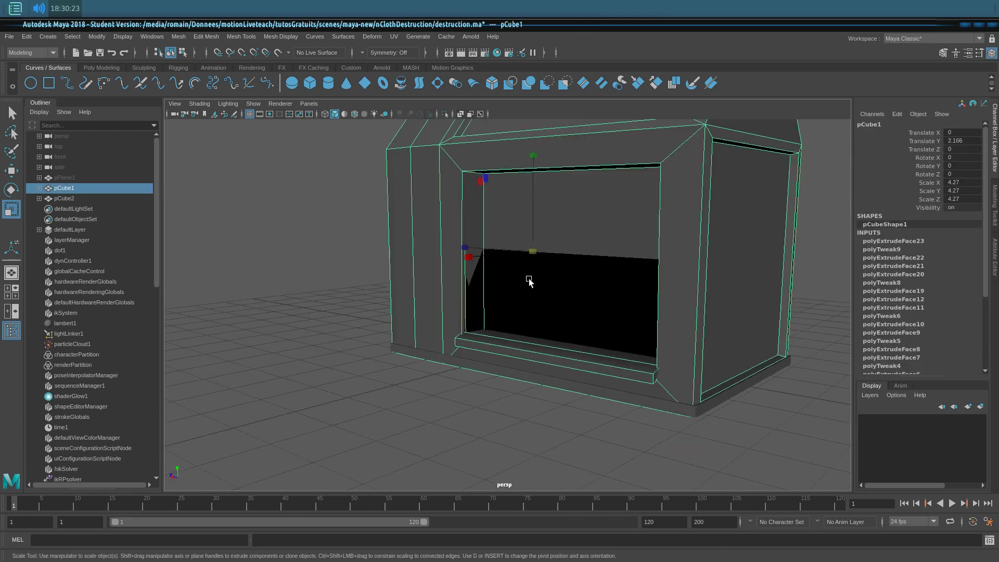
pyautogui.keyDown('alt'); pyautogui.moveTo(529, 281); pyautogui.dragTo(469, 366, button='right'); pyautogui.keyUp('alt')
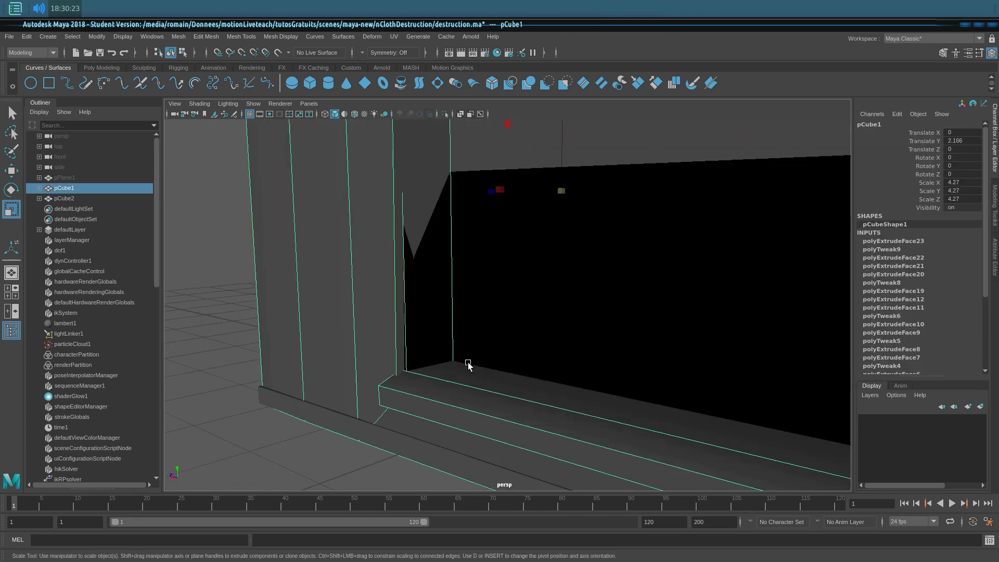
pyautogui.moveTo(468, 366)
pyautogui.keyDown('alt'); pyautogui.mouseDown()
pyautogui.moveTo(547, 350)
pyautogui.moveTo(424, 324)
pyautogui.mouseUp(); pyautogui.keyUp('alt')
pyautogui.keyDown('alt'); pyautogui.moveTo(423, 323); pyautogui.dragTo(423, 345, button='right'); pyautogui.keyUp('alt')
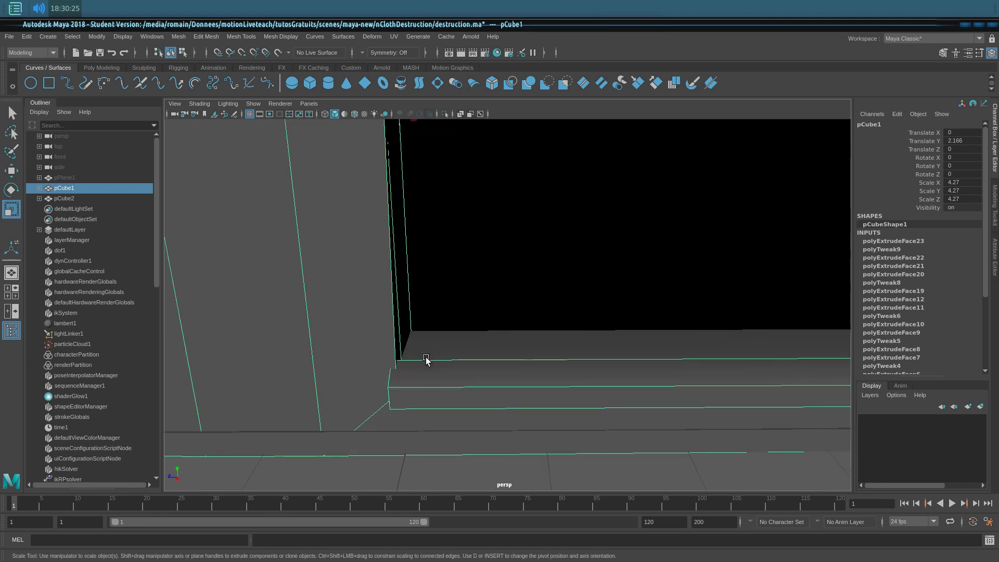
# Step: In face mode, move the window sill's end face sideways into place
pyautogui.rightClick(427, 359)
pyautogui.click(427, 293)
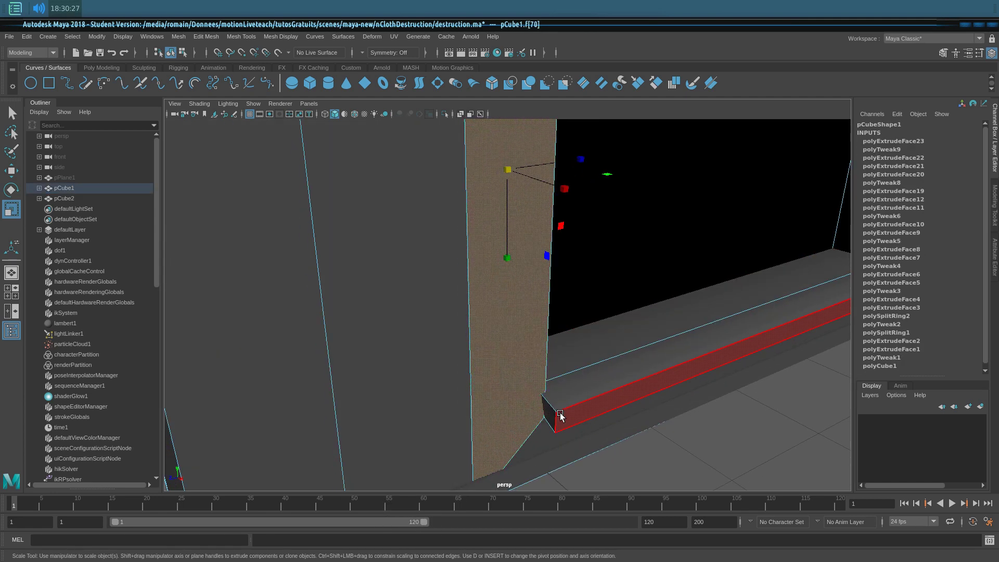
pyautogui.keyDown('alt'); pyautogui.moveTo(554, 417); pyautogui.dragTo(540, 419); pyautogui.keyUp('alt')
pyautogui.click(346, 397)
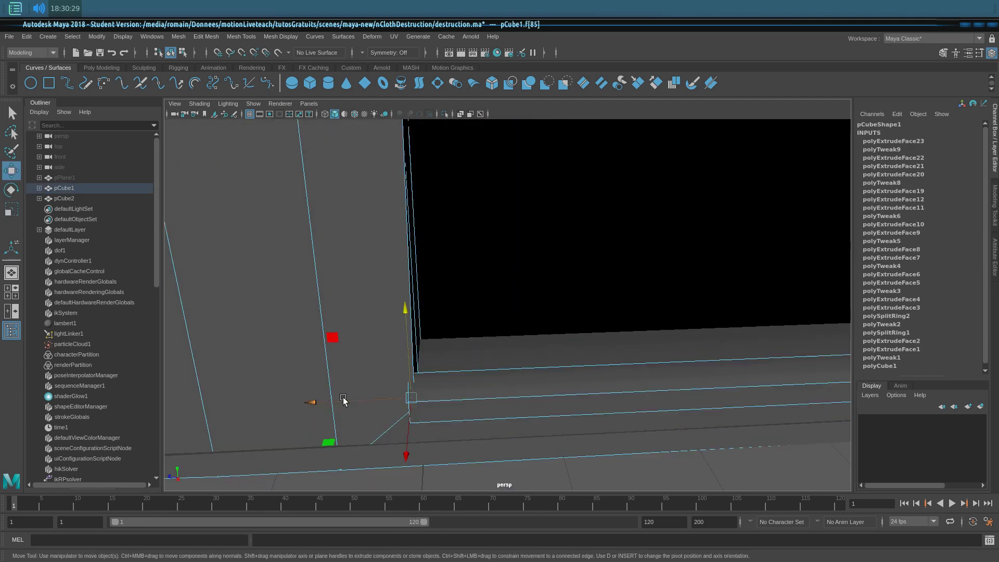
pyautogui.press('w')
pyautogui.moveTo(339, 407); pyautogui.dragTo(312, 404)
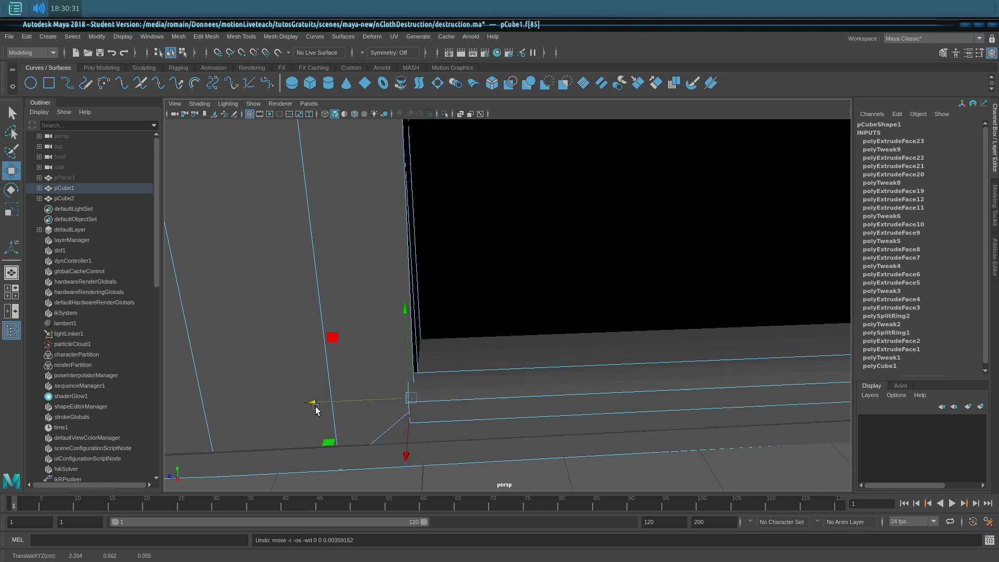
# Step: Select the window opening's side faces and slide the large inner face along X
pyautogui.moveTo(424, 398)
pyautogui.keyDown('alt'); pyautogui.mouseDown()
pyautogui.moveTo(479, 409)
pyautogui.moveTo(416, 338)
pyautogui.moveTo(390, 245)
pyautogui.moveTo(344, 256)
pyautogui.moveTo(490, 321)
pyautogui.moveTo(475, 390)
pyautogui.mouseUp(); pyautogui.keyUp('alt')
pyautogui.click(417, 339)
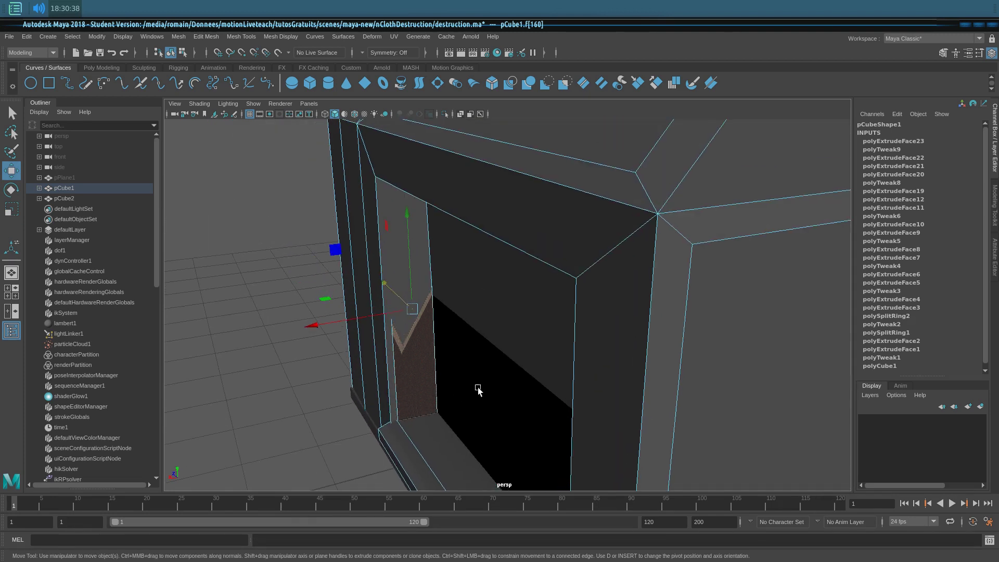
pyautogui.click(390, 272)
pyautogui.moveTo(390, 272)
pyautogui.keyDown('alt'); pyautogui.mouseDown()
pyautogui.moveTo(406, 325)
pyautogui.moveTo(391, 323)
pyautogui.mouseUp(); pyautogui.keyUp('alt')
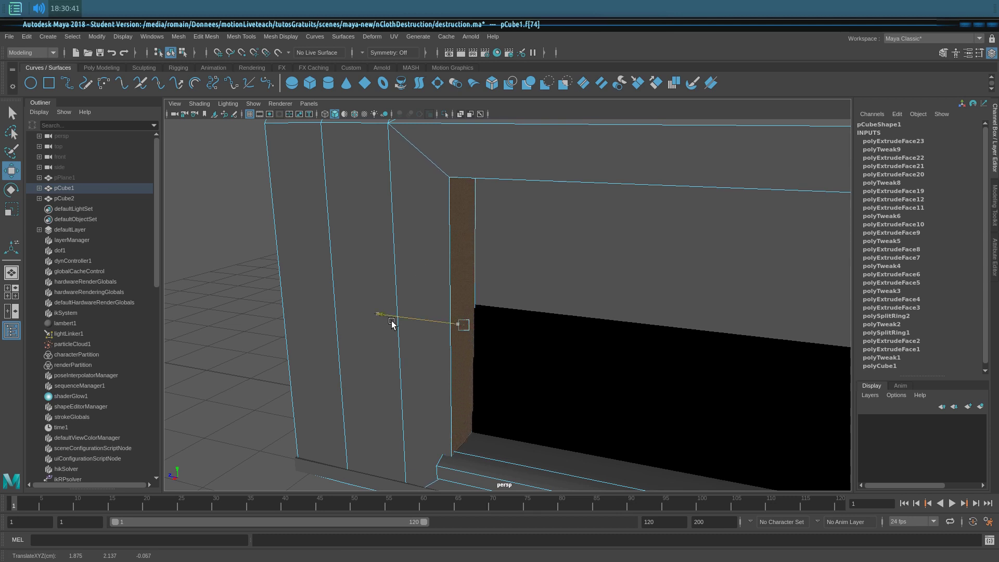
pyautogui.click(527, 402)
pyautogui.press('f')
pyautogui.moveTo(446, 311)
pyautogui.mouseDown()
pyautogui.moveTo(508, 383)
pyautogui.moveTo(437, 350)
pyautogui.mouseUp()
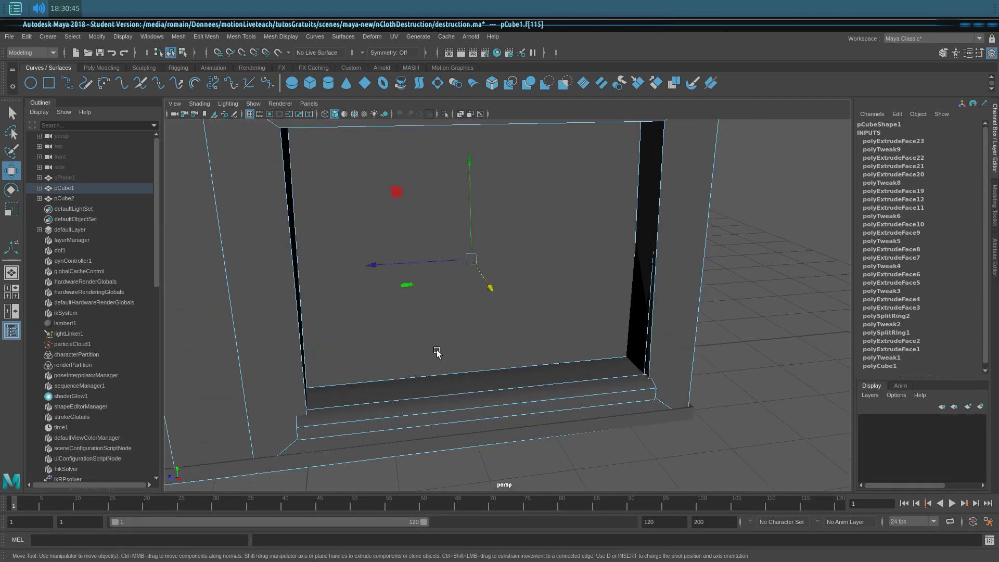
# Step: Adjust the doorway's side and jamb faces, undoing one push, then clear the selection
pyautogui.click(640, 349)
pyautogui.moveTo(547, 262); pyautogui.dragTo(557, 266)
pyautogui.hotkey('ctrl', 'z')
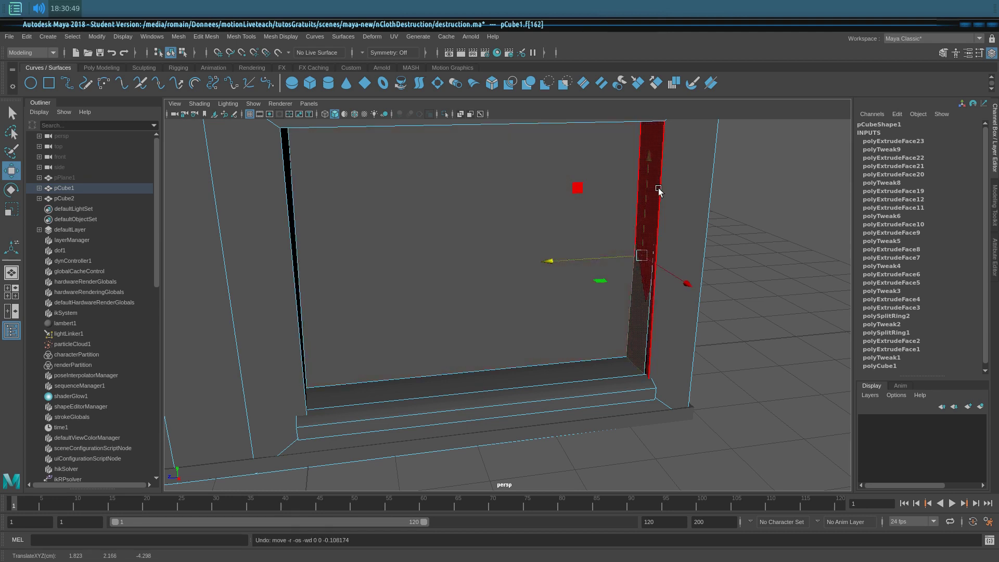
pyautogui.click(655, 193)
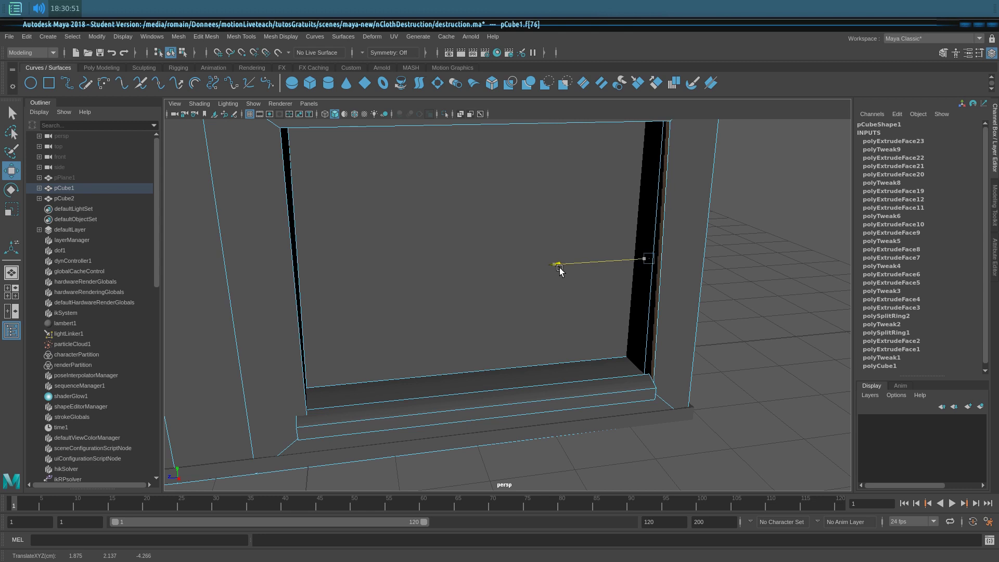
pyautogui.click(637, 325)
pyautogui.moveTo(560, 270)
pyautogui.keyDown('alt'); pyautogui.mouseDown()
pyautogui.moveTo(592, 379)
pyautogui.moveTo(615, 368)
pyautogui.moveTo(533, 362)
pyautogui.mouseUp(); pyautogui.keyUp('alt')
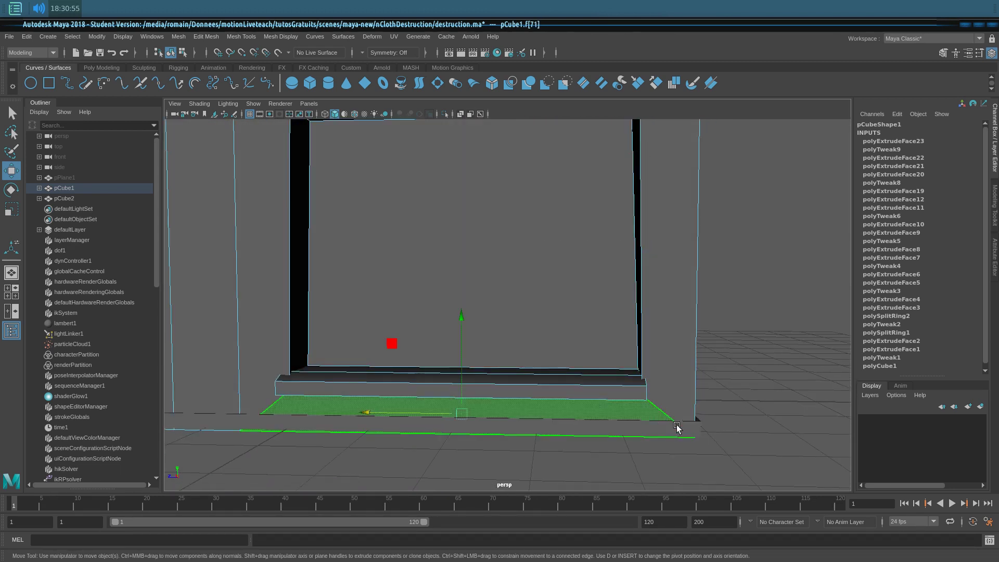
pyautogui.click(736, 413)
pyautogui.scroll(-2, 775, 400)
# Step: Inspect the door opening from several angles, briefly selecting and deselecting the door face
pyautogui.moveTo(775, 399)
pyautogui.keyDown('alt'); pyautogui.mouseDown()
pyautogui.moveTo(585, 361)
pyautogui.moveTo(680, 352)
pyautogui.moveTo(648, 343)
pyautogui.mouseUp(); pyautogui.keyUp('alt')
pyautogui.scroll(-2, 648, 342)
pyautogui.scroll(-3, 505, 368)
pyautogui.moveTo(505, 368)
pyautogui.keyDown('alt'); pyautogui.mouseDown()
pyautogui.moveTo(419, 458)
pyautogui.moveTo(289, 360)
pyautogui.moveTo(219, 362)
pyautogui.moveTo(262, 341)
pyautogui.mouseUp(); pyautogui.keyUp('alt')
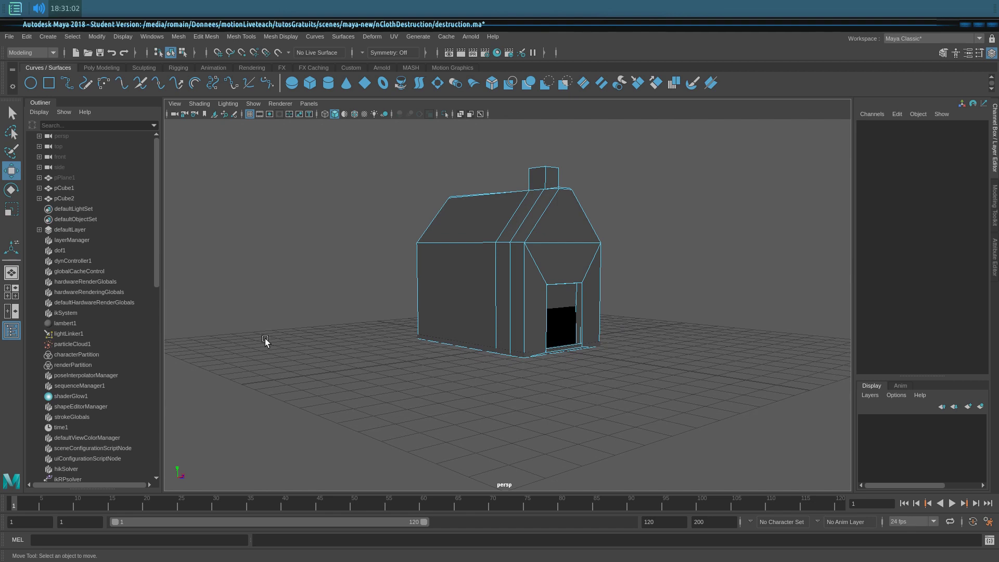
pyautogui.scroll(5, 520, 281)
pyautogui.press('F11')
pyautogui.moveTo(520, 282)
pyautogui.keyDown('alt'); pyautogui.mouseDown()
pyautogui.moveTo(573, 357)
pyautogui.moveTo(626, 406)
pyautogui.mouseUp(); pyautogui.keyUp('alt')
pyautogui.click(552, 345)
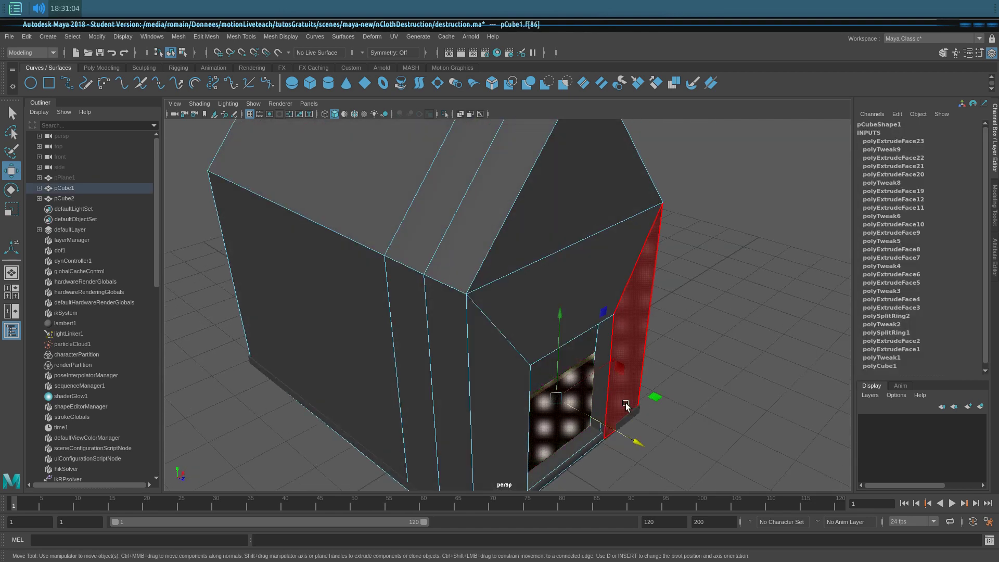
pyautogui.click(632, 446)
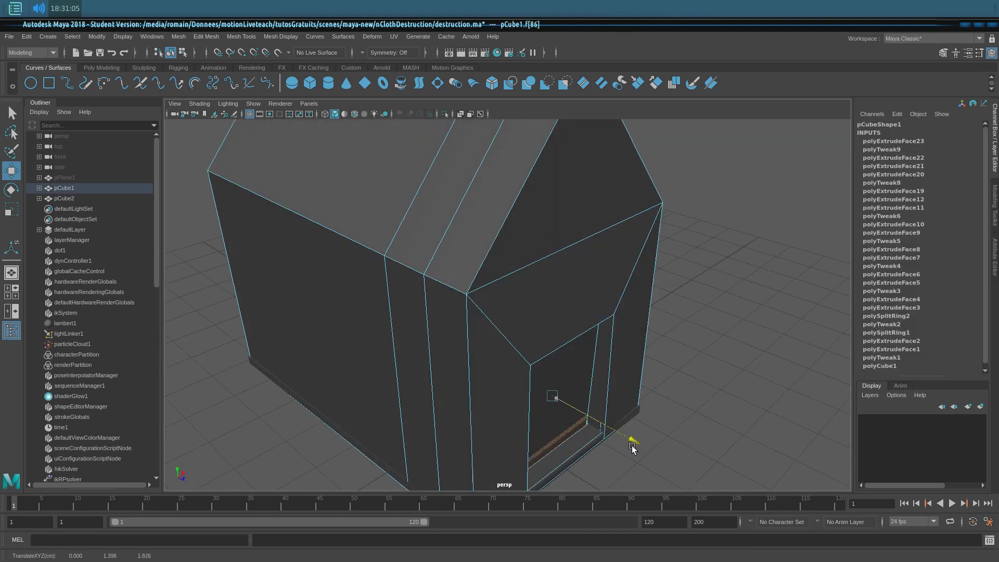
pyautogui.moveTo(535, 414)
pyautogui.keyDown('alt'); pyautogui.mouseDown()
pyautogui.moveTo(651, 409)
pyautogui.moveTo(515, 410)
pyautogui.moveTo(520, 355)
pyautogui.moveTo(548, 397)
pyautogui.moveTo(530, 355)
pyautogui.moveTo(732, 339)
pyautogui.moveTo(727, 323)
pyautogui.mouseUp(); pyautogui.keyUp('alt')
# Step: Switch to wireframe and select house pCube1 together with base plate pCube2
pyautogui.press('4')
pyautogui.click(519, 364)
pyautogui.moveTo(562, 297)
pyautogui.keyDown('alt'); pyautogui.mouseDown()
pyautogui.moveTo(598, 407)
pyautogui.moveTo(478, 442)
pyautogui.mouseUp(); pyautogui.keyUp('alt')
pyautogui.click(607, 397)
pyautogui.click(178, 36)
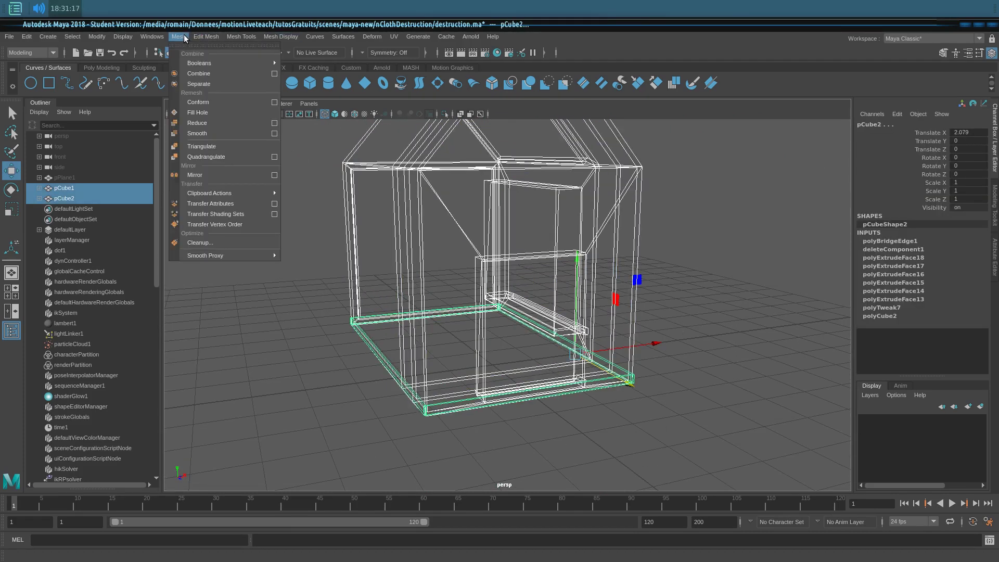
# Step: Combine the house and base plate into one mesh and delete its history
pyautogui.click(198, 84)
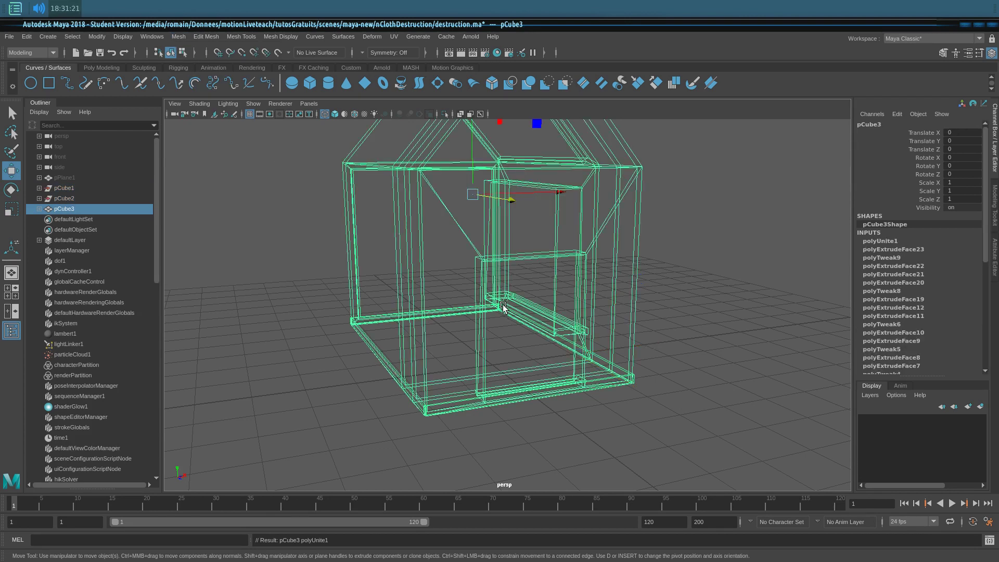
pyautogui.hotkey('alt', 'shift', 'd')
pyautogui.moveTo(502, 307)
pyautogui.keyDown('alt'); pyautogui.mouseDown()
pyautogui.moveTo(529, 297)
pyautogui.moveTo(469, 294)
pyautogui.mouseUp(); pyautogui.keyUp('alt')
pyautogui.press('5')
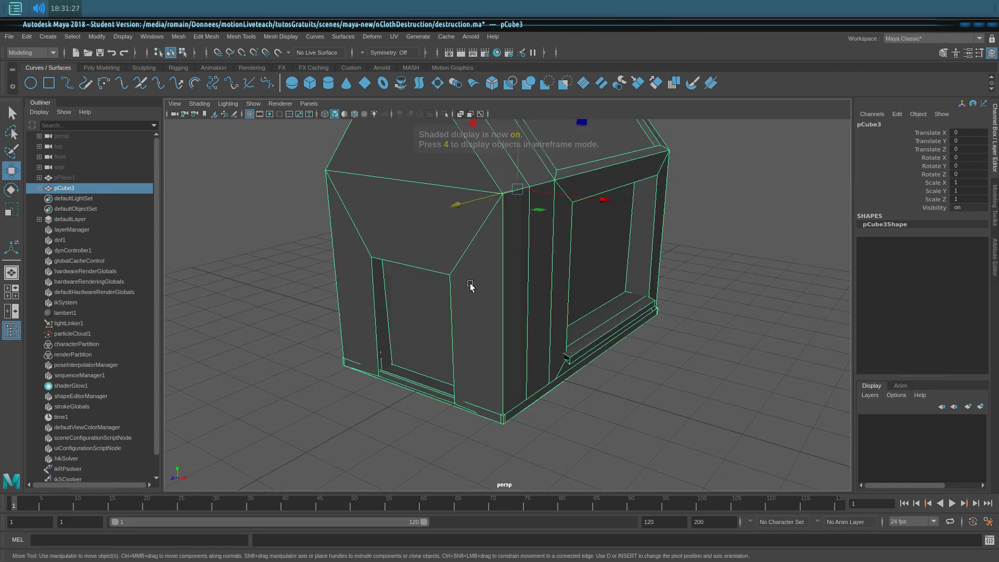
pyautogui.scroll(-5, 466, 312)
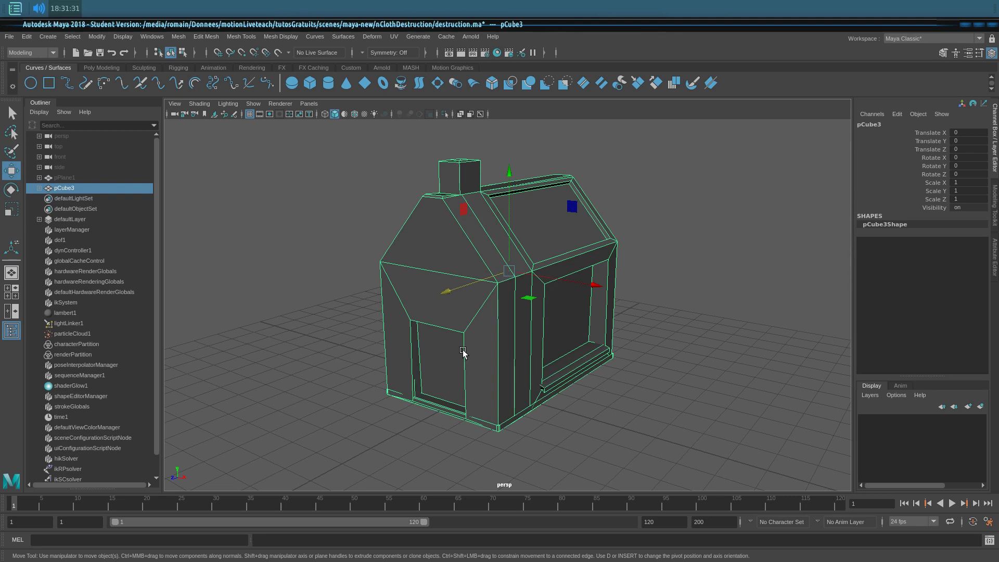
# Step: Cycle through wireframe, textured and all-lights display, returning to default shading
pyautogui.press('4')
pyautogui.press('5')
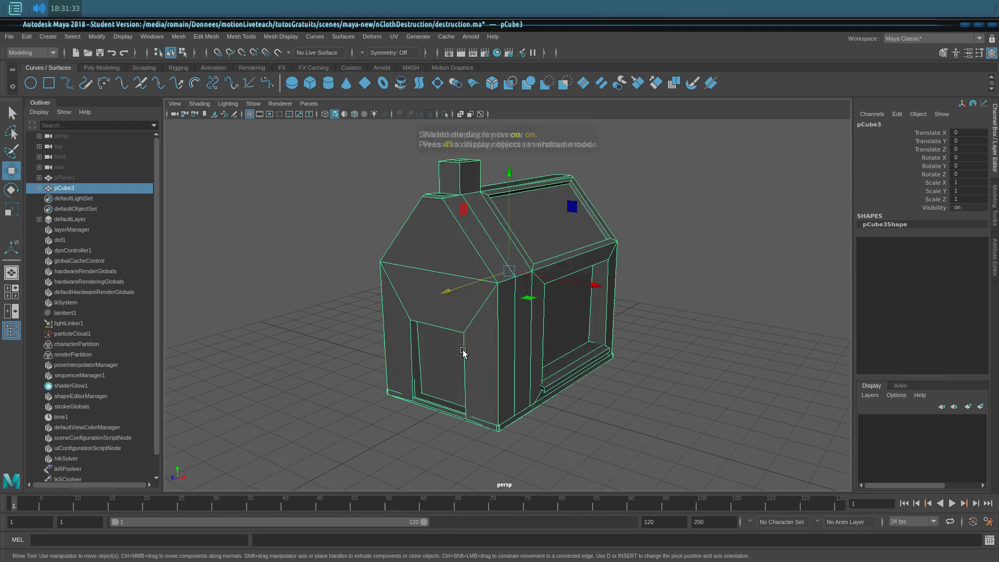
pyautogui.press('6')
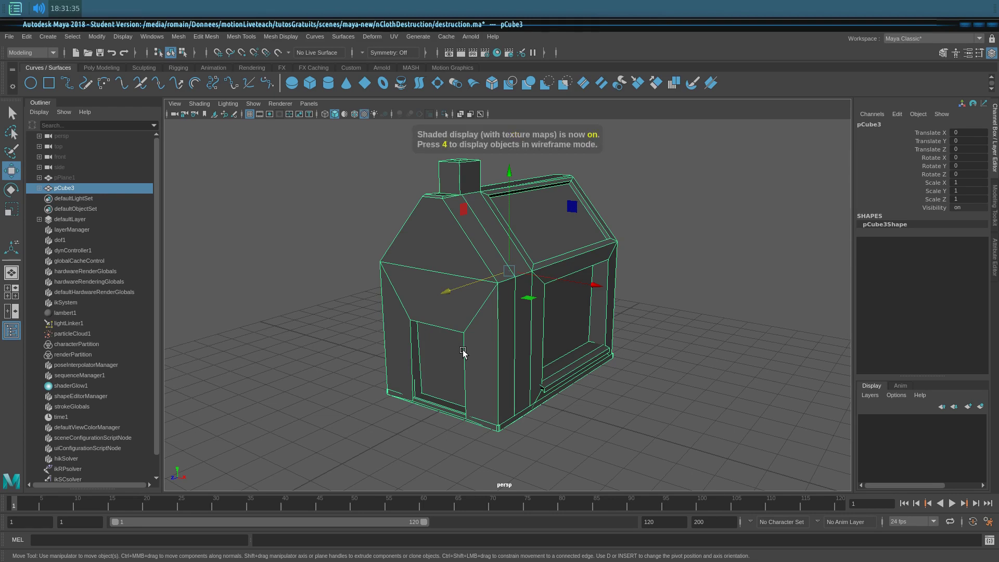
pyautogui.press('5')
pyautogui.press('7')
pyautogui.press('5')
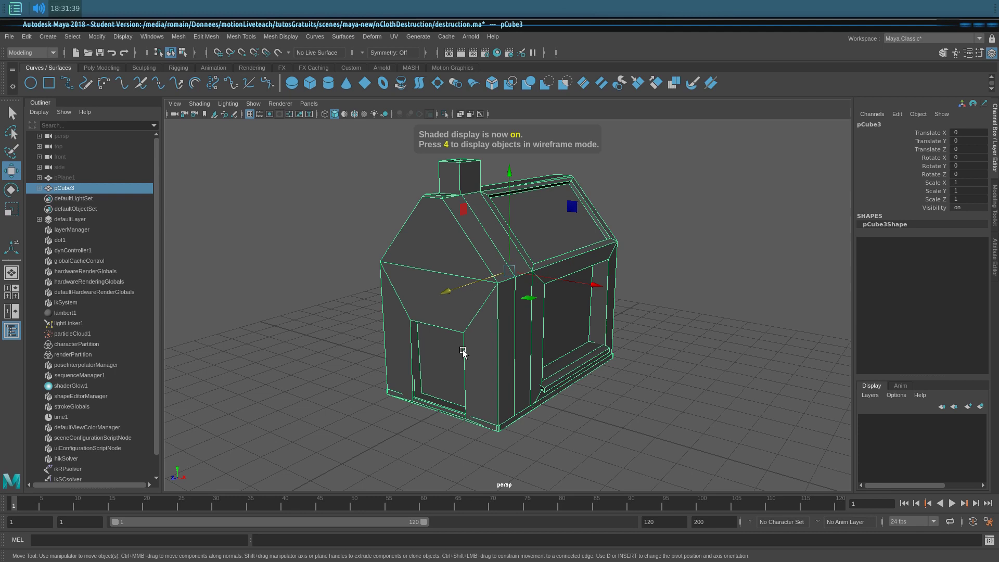
pyautogui.moveTo(463, 353)
pyautogui.keyDown('alt'); pyautogui.mouseDown()
pyautogui.moveTo(495, 392)
pyautogui.moveTo(386, 357)
pyautogui.moveTo(506, 335)
pyautogui.moveTo(519, 351)
pyautogui.moveTo(508, 388)
pyautogui.mouseUp(); pyautogui.keyUp('alt')
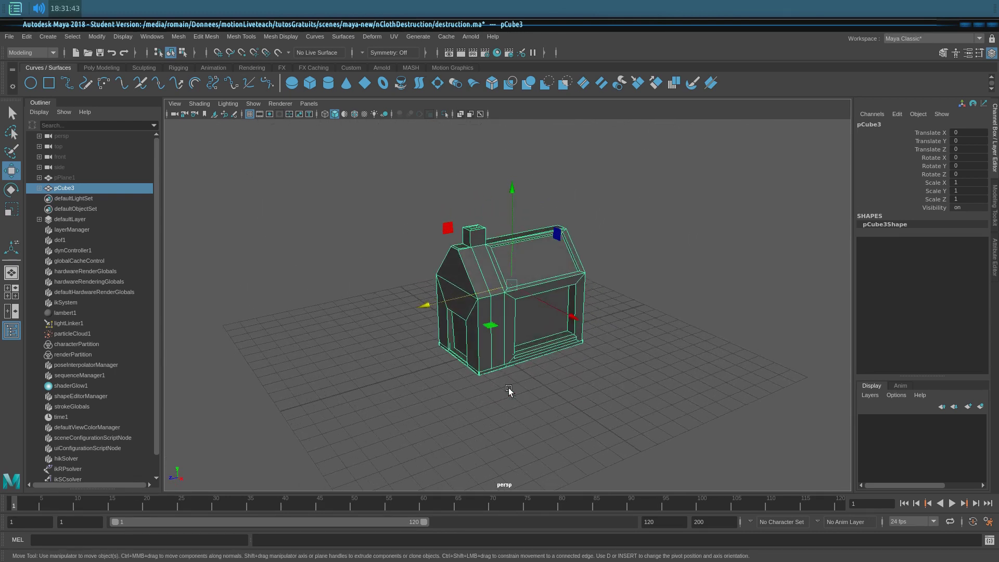
# Step: Rename the combined mesh 'maison', then select it and frame it in view
pyautogui.doubleClick(142, 189)
pyautogui.write('n')
pyautogui.press('Return')
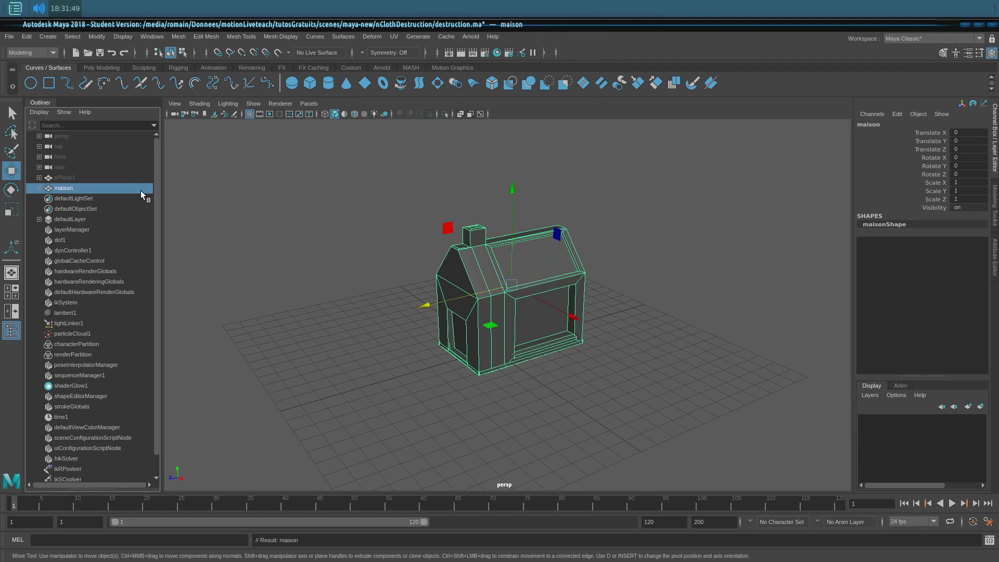
pyautogui.click(140, 177)
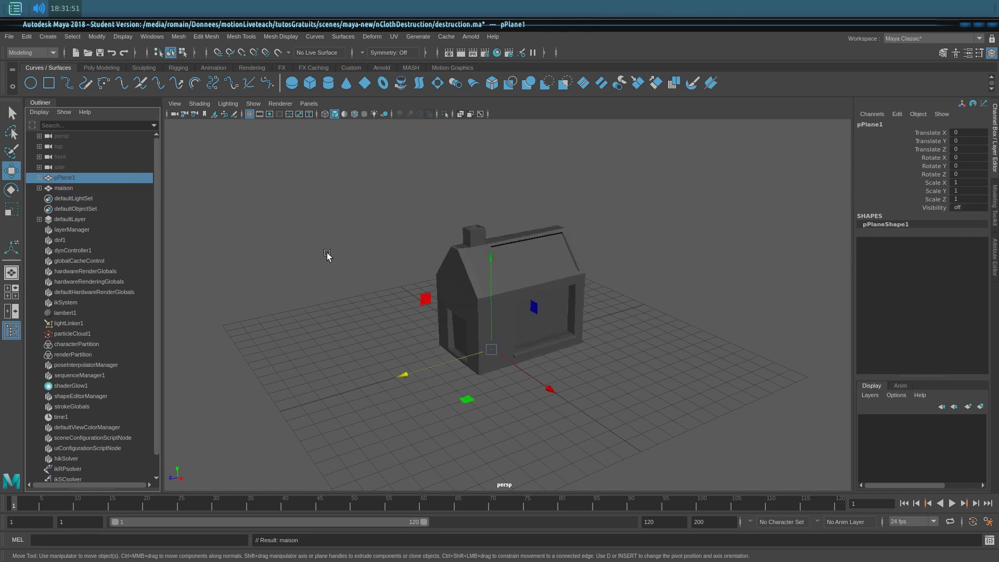
pyautogui.press('f')
pyautogui.click(693, 246)
pyautogui.click(521, 292)
pyautogui.press('f')
pyautogui.moveTo(599, 344)
pyautogui.keyDown('alt'); pyautogui.mouseDown()
pyautogui.moveTo(499, 345)
pyautogui.moveTo(499, 336)
pyautogui.mouseUp(); pyautogui.keyUp('alt')
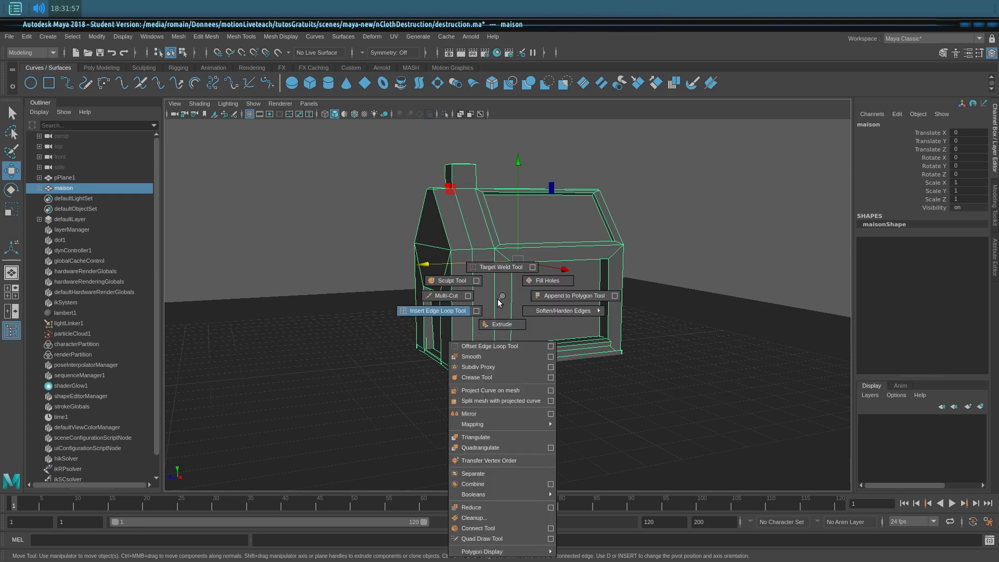
# Step: Start Multi-Cut from the marking menu and place the first cuts across the house front
pyautogui.keyDown('shift'); pyautogui.moveTo(503, 319); pyautogui.dragTo(432, 312, button='right'); pyautogui.keyUp('shift')
pyautogui.click(572, 287)
pyautogui.keyDown('alt'); pyautogui.moveTo(610, 281); pyautogui.dragTo(605, 302, button='middle'); pyautogui.keyUp('alt')
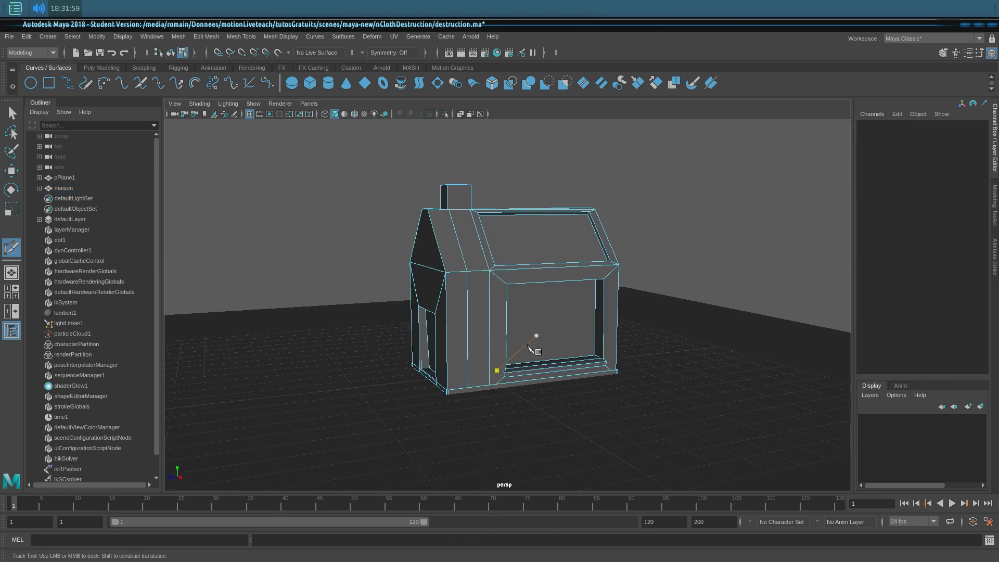
pyautogui.keyDown('alt'); pyautogui.moveTo(580, 156); pyautogui.dragTo(527, 359); pyautogui.keyUp('alt')
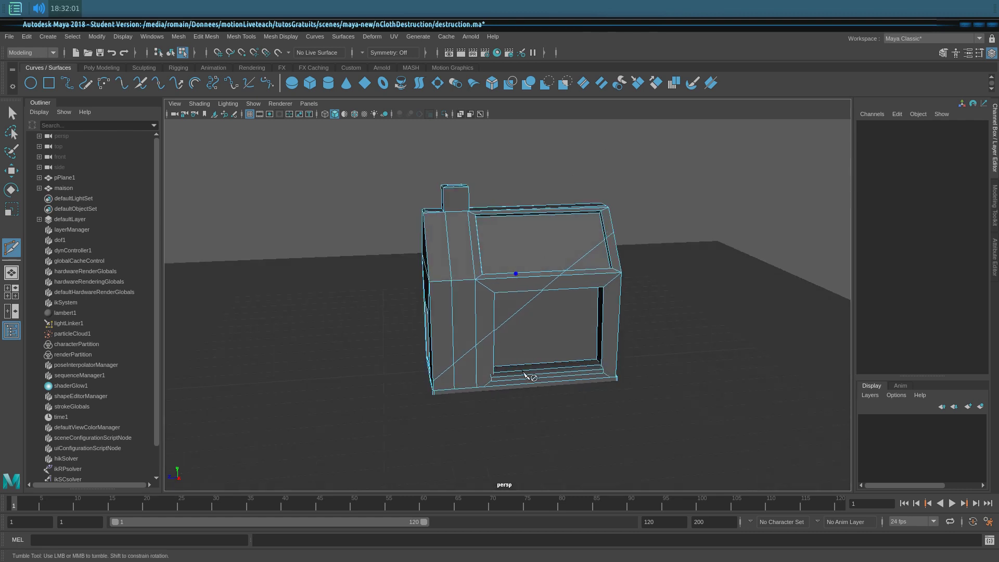
pyautogui.moveTo(572, 327)
pyautogui.keyDown('alt'); pyautogui.mouseDown()
pyautogui.moveTo(670, 342)
pyautogui.moveTo(599, 224)
pyautogui.mouseUp(); pyautogui.keyUp('alt')
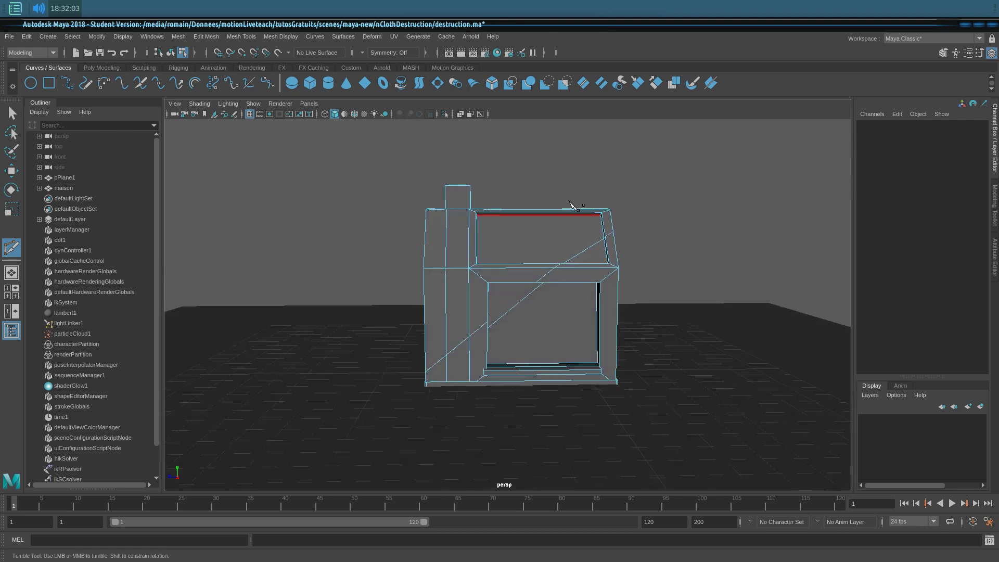
pyautogui.click(514, 211)
pyautogui.click(620, 272)
pyautogui.click(431, 395)
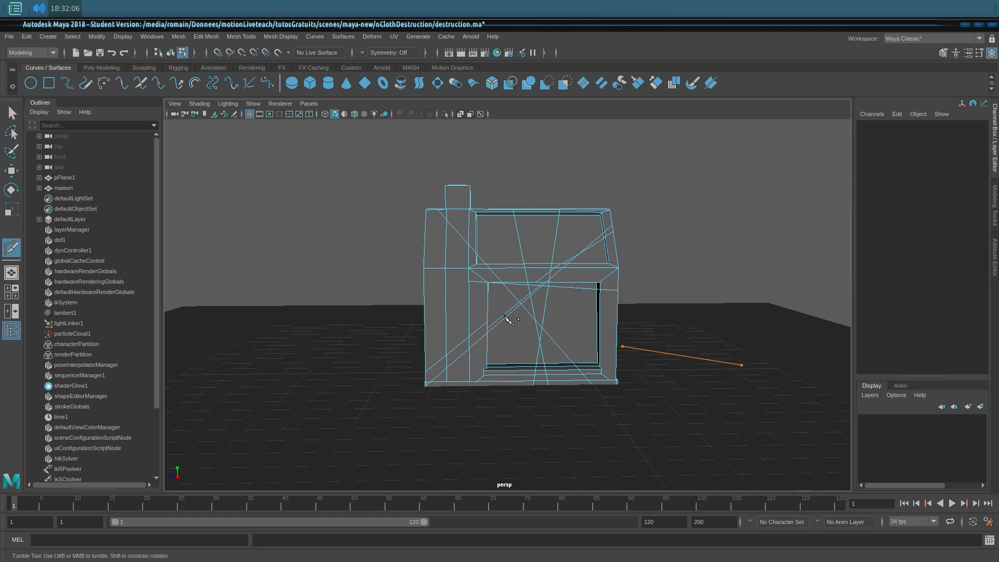
pyautogui.moveTo(508, 320); pyautogui.dragTo(547, 327)
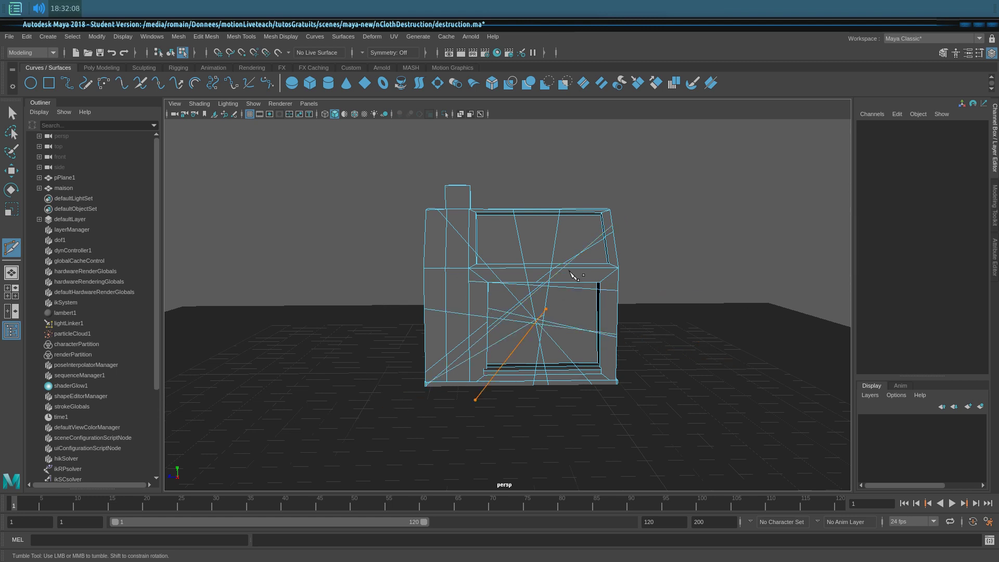
pyautogui.click(475, 383)
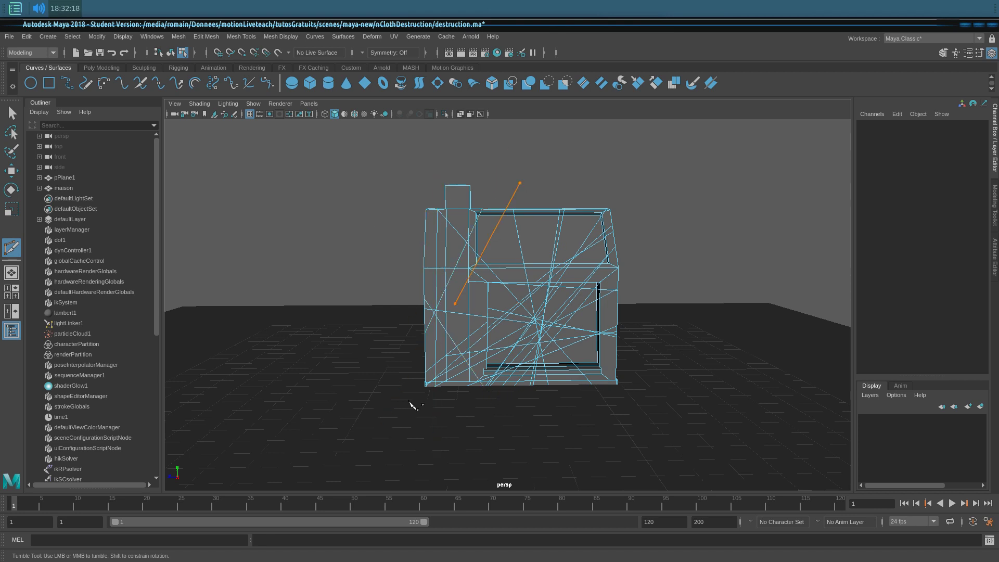
pyautogui.click(573, 364)
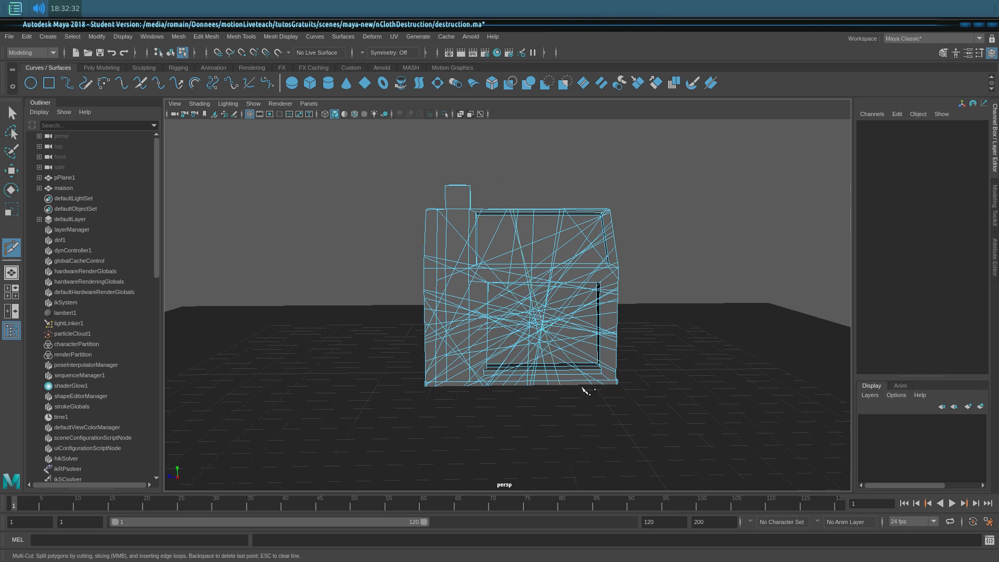
# Step: Drag about ten more random straight and diagonal slice lines across the house
pyautogui.moveTo(668, 211); pyautogui.dragTo(518, 333)
pyautogui.moveTo(711, 430); pyautogui.dragTo(476, 314)
pyautogui.moveTo(412, 447); pyautogui.dragTo(642, 216)
pyautogui.moveTo(490, 399); pyautogui.dragTo(489, 398)
pyautogui.moveTo(306, 283); pyautogui.dragTo(546, 440)
pyautogui.moveTo(575, 177); pyautogui.dragTo(494, 423)
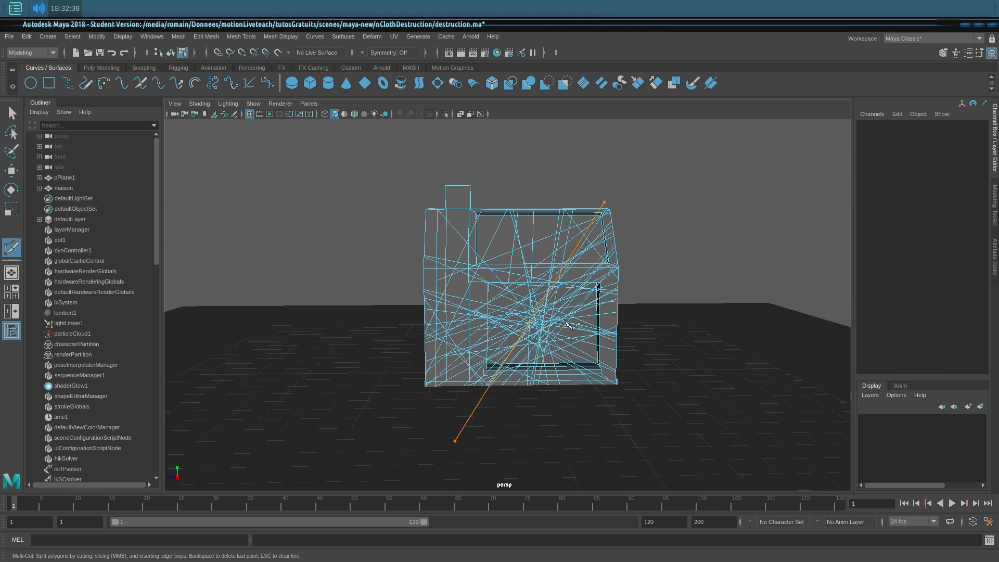
pyautogui.moveTo(457, 285); pyautogui.dragTo(760, 356)
pyautogui.moveTo(650, 444); pyautogui.dragTo(427, 140)
pyautogui.moveTo(440, 413); pyautogui.dragTo(680, 174)
pyautogui.moveTo(358, 292); pyautogui.dragTo(721, 410)
pyautogui.moveTo(540, 397)
pyautogui.keyDown('alt'); pyautogui.mouseDown()
pyautogui.moveTo(810, 390)
pyautogui.moveTo(572, 406)
pyautogui.mouseUp(); pyautogui.keyUp('alt')
# Step: Slice about a dozen random lines across the house's gable side and roof
pyautogui.moveTo(440, 194); pyautogui.dragTo(593, 446)
pyautogui.moveTo(509, 422); pyautogui.dragTo(504, 453)
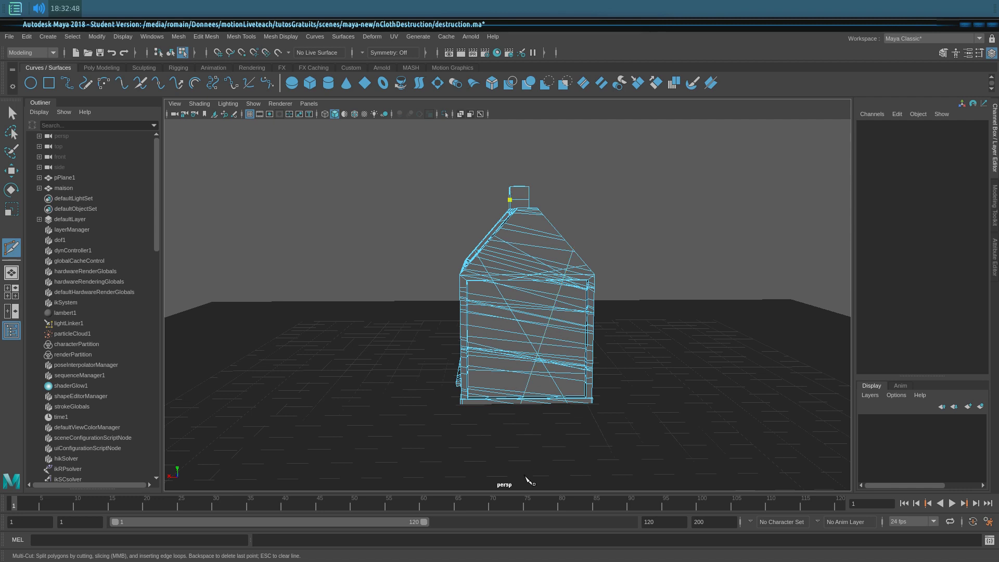
pyautogui.moveTo(574, 208); pyautogui.dragTo(527, 416)
pyautogui.moveTo(448, 190); pyautogui.dragTo(517, 430)
pyautogui.moveTo(623, 413); pyautogui.dragTo(581, 352)
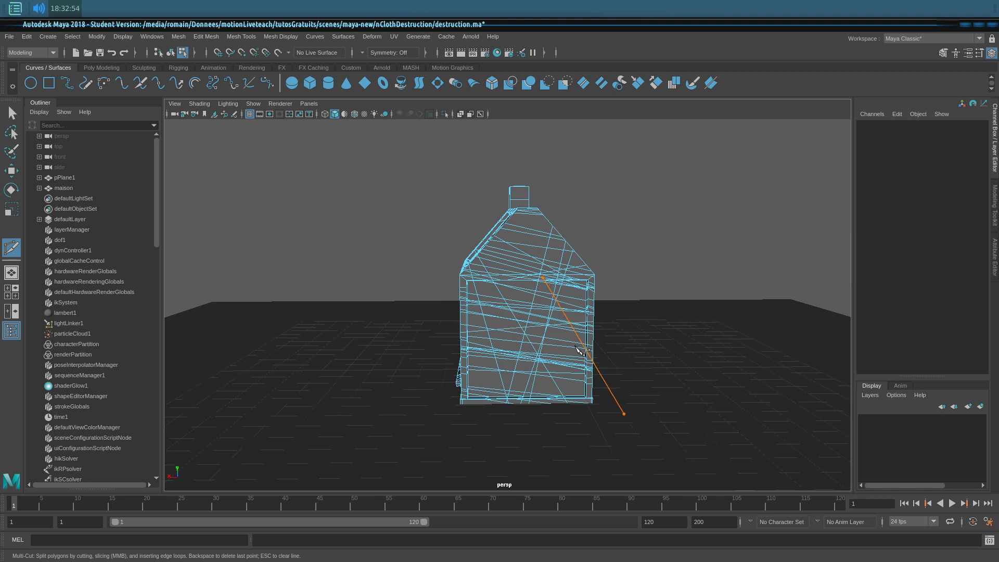
pyautogui.moveTo(659, 225); pyautogui.dragTo(443, 404)
pyautogui.moveTo(384, 280); pyautogui.dragTo(613, 457)
pyautogui.moveTo(423, 260); pyautogui.dragTo(635, 412)
pyautogui.moveTo(605, 170); pyautogui.dragTo(456, 272)
pyautogui.moveTo(404, 218); pyautogui.dragTo(703, 308)
pyautogui.moveTo(689, 358); pyautogui.dragTo(422, 233)
pyautogui.moveTo(668, 380); pyautogui.dragTo(411, 298)
pyautogui.moveTo(588, 247); pyautogui.dragTo(441, 418)
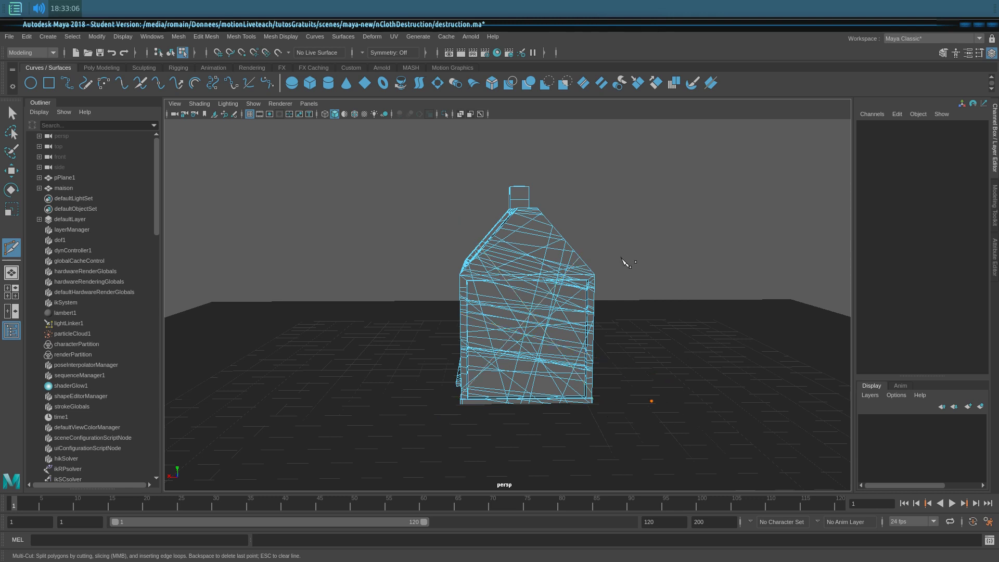
pyautogui.moveTo(653, 254); pyautogui.dragTo(402, 371)
# Step: Exit the cut tool and select the whole maison object in object mode
pyautogui.moveTo(560, 419)
pyautogui.keyDown('alt'); pyautogui.mouseDown()
pyautogui.moveTo(626, 426)
pyautogui.moveTo(710, 406)
pyautogui.moveTo(727, 430)
pyautogui.moveTo(721, 405)
pyautogui.moveTo(814, 408)
pyautogui.moveTo(677, 395)
pyautogui.moveTo(551, 337)
pyautogui.mouseUp(); pyautogui.keyUp('alt')
pyautogui.press('q')
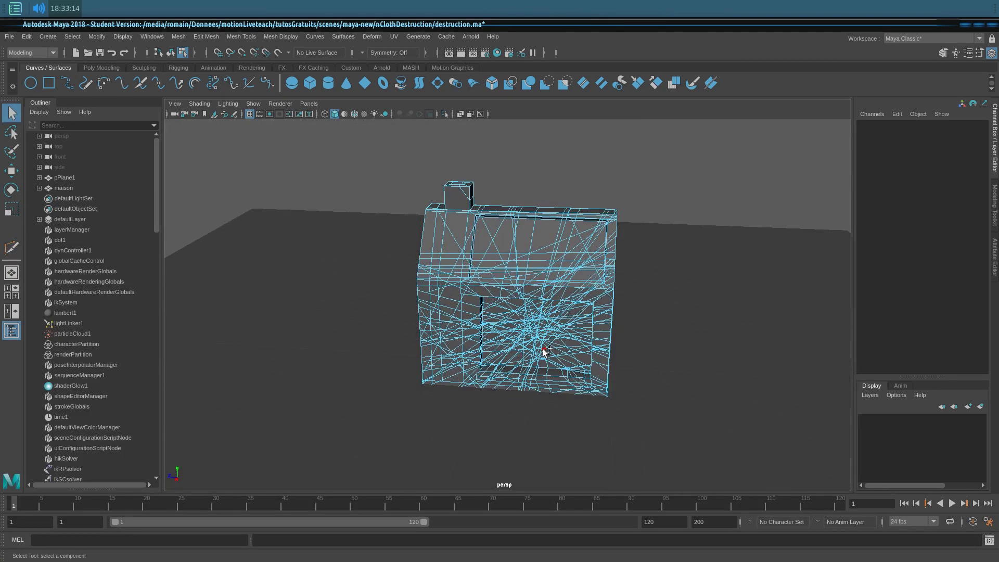
pyautogui.moveTo(675, 352)
pyautogui.keyDown('alt'); pyautogui.mouseDown()
pyautogui.moveTo(640, 323)
pyautogui.moveTo(631, 328)
pyautogui.mouseUp(); pyautogui.keyUp('alt')
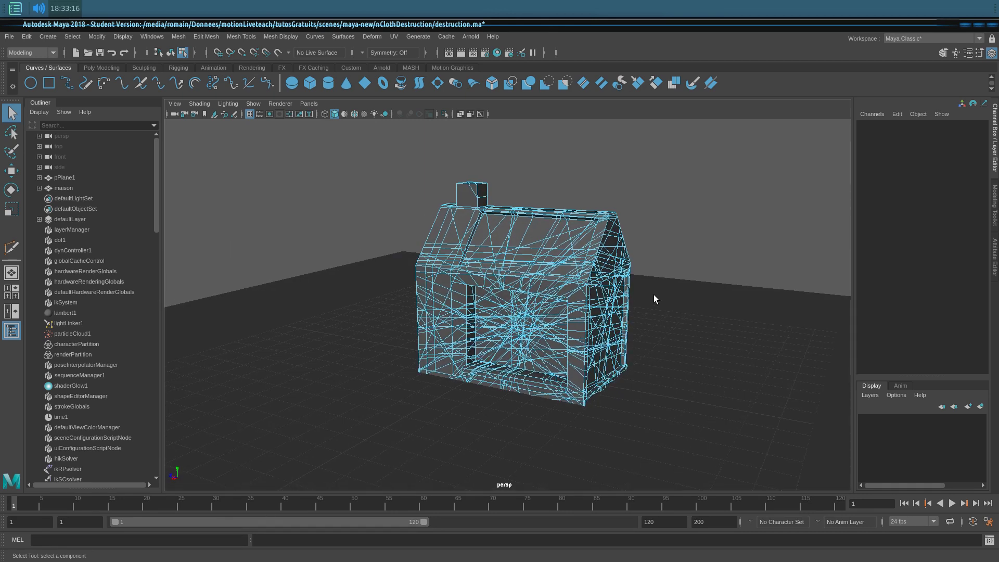
pyautogui.hotkey('ctrl', 'z')
pyautogui.press('F8')
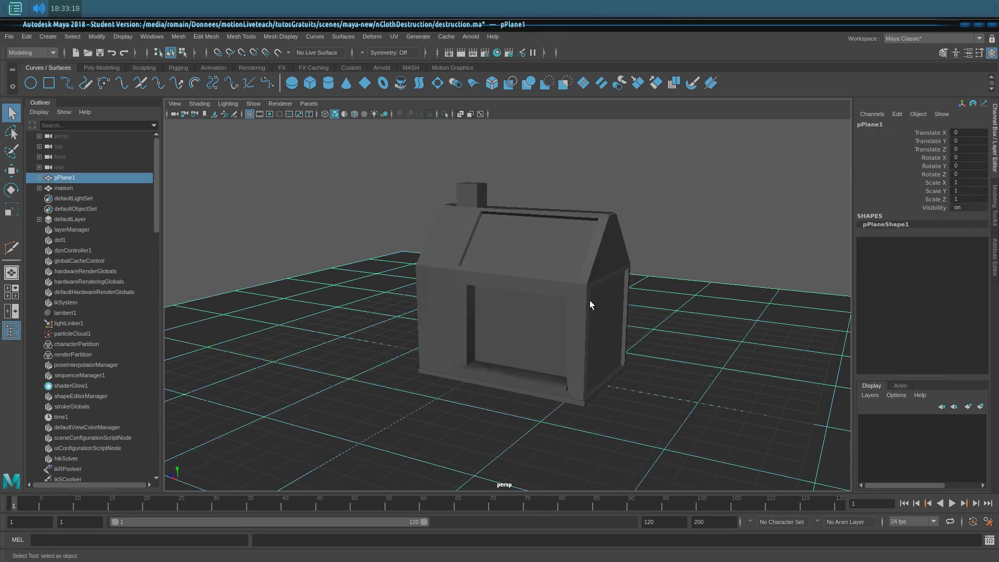
pyautogui.click(579, 297)
pyautogui.click(565, 258)
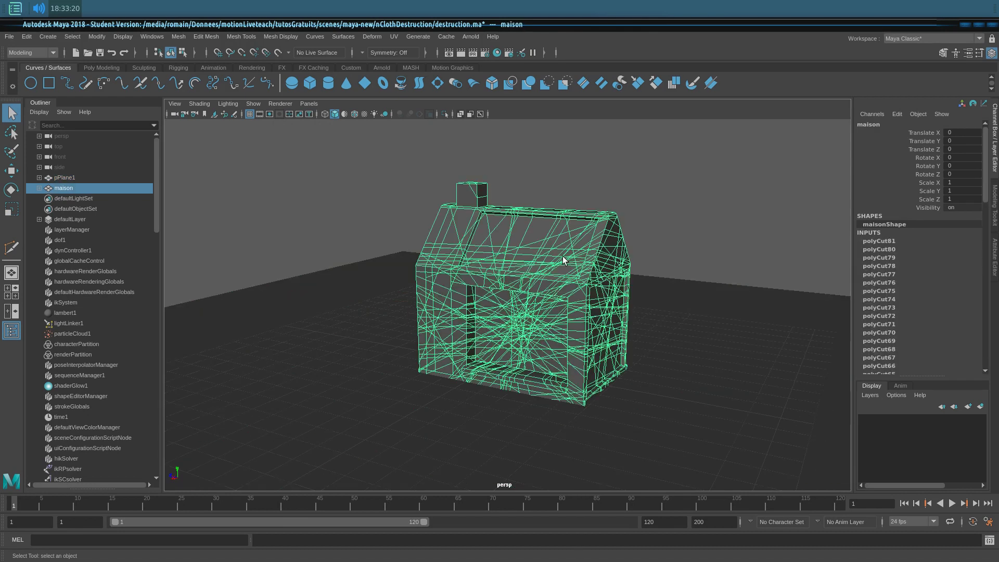
pyautogui.moveTo(564, 258); pyautogui.dragTo(562, 283, button='right')
pyautogui.keyDown('alt'); pyautogui.moveTo(703, 232); pyautogui.dragTo(699, 227); pyautogui.keyUp('alt')
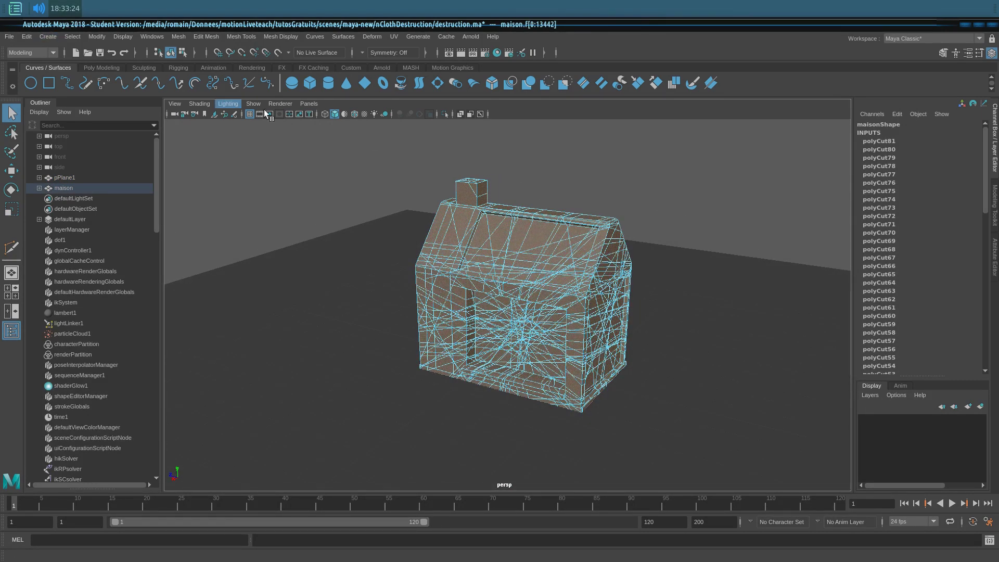
pyautogui.click(461, 280)
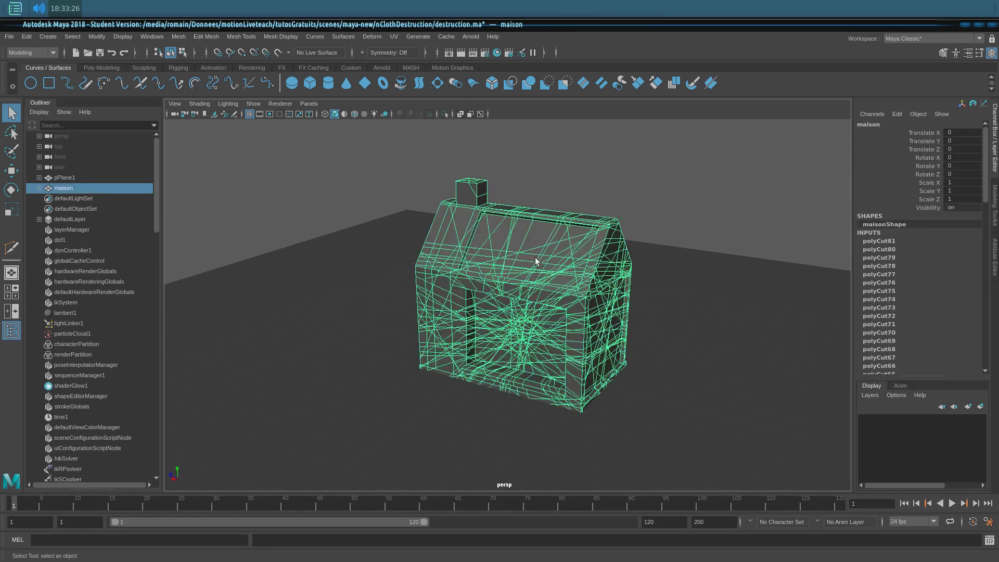
pyautogui.click(27, 36)
pyautogui.moveTo(70, 170)
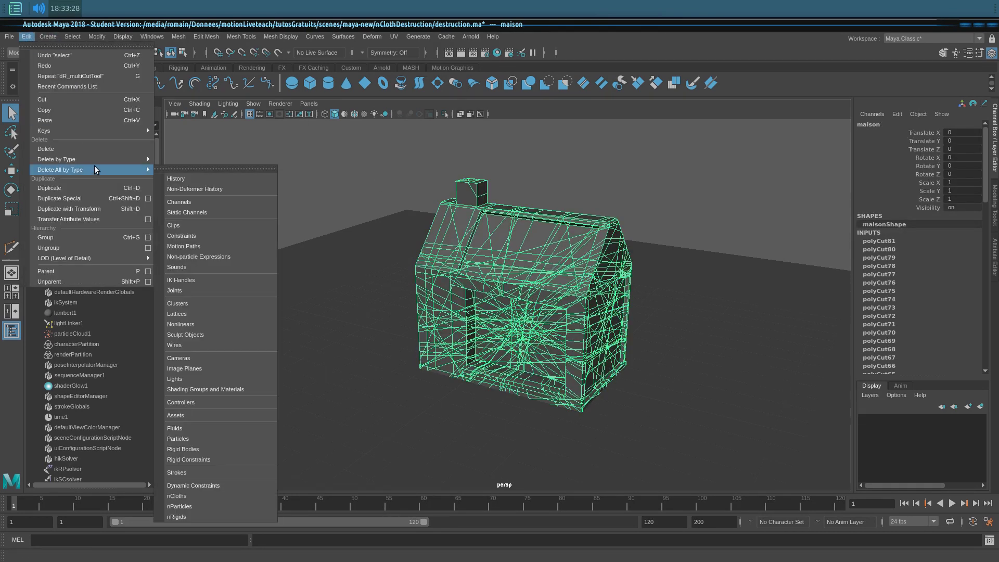
# Step: Delete all construction history so the cuts are baked into maison
pyautogui.click(177, 168)
pyautogui.moveTo(496, 238); pyautogui.dragTo(499, 250, button='right')
pyautogui.keyDown('alt'); pyautogui.moveTo(500, 253); pyautogui.dragTo(526, 255); pyautogui.keyUp('alt')
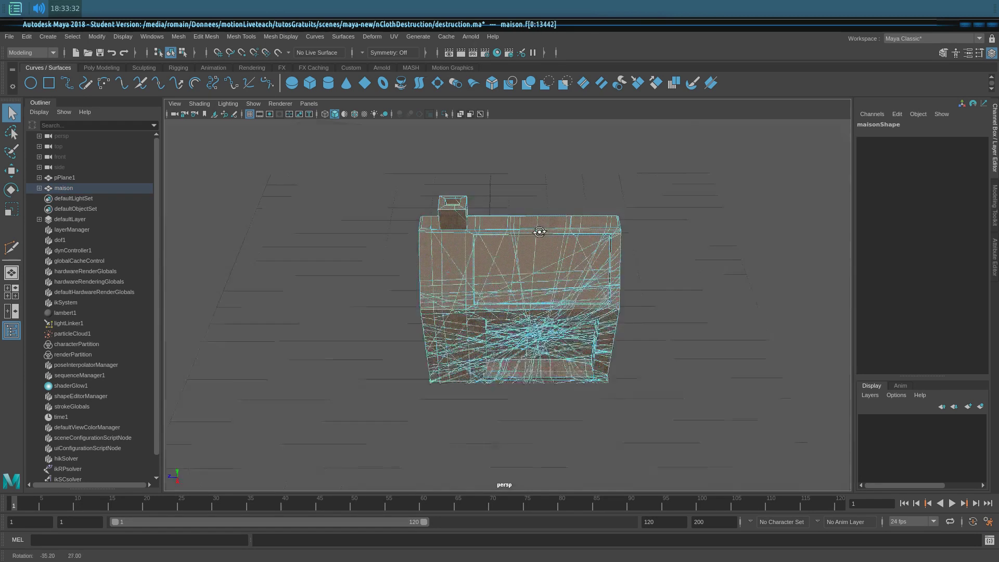
pyautogui.click(178, 38)
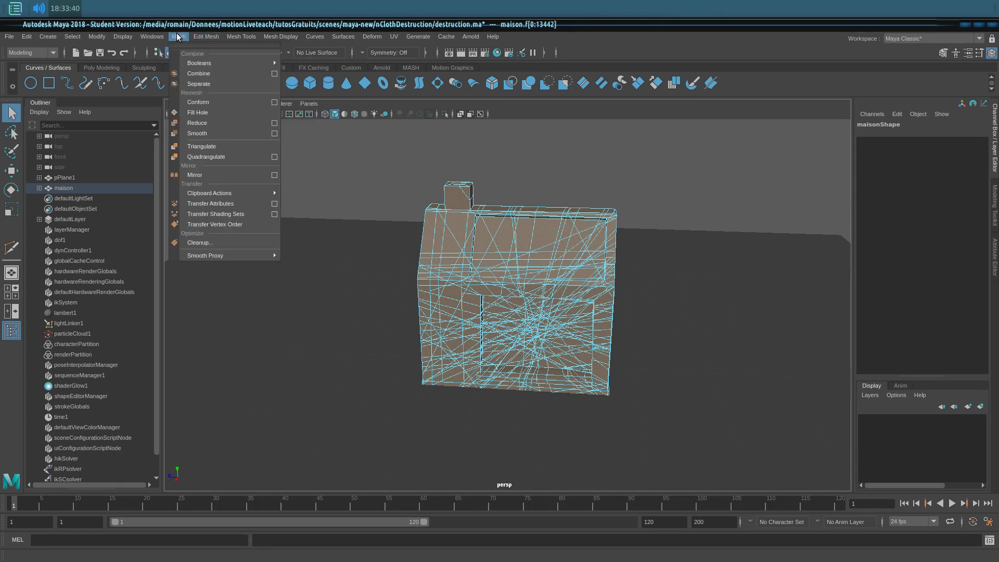
pyautogui.moveTo(207, 36)
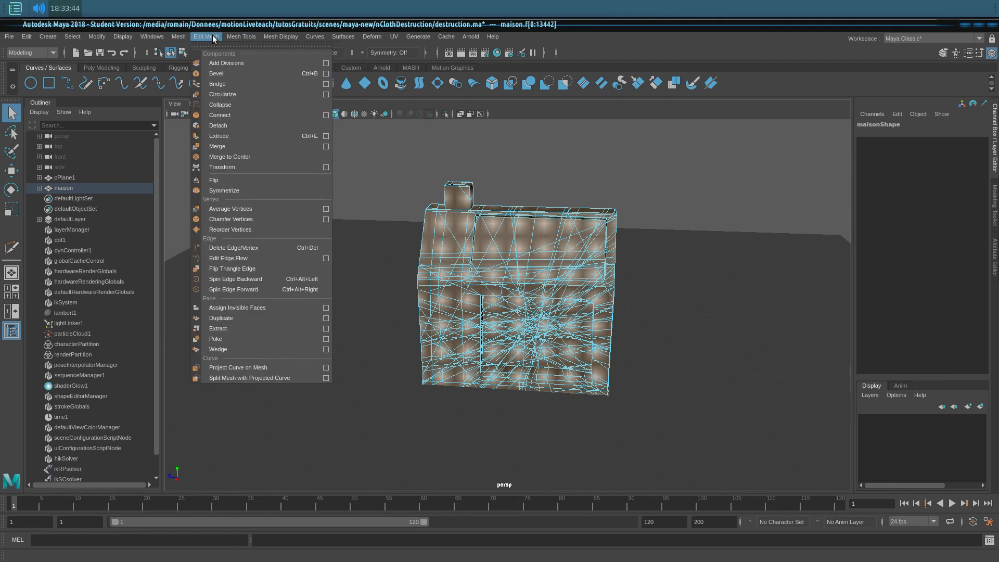
pyautogui.click(233, 121)
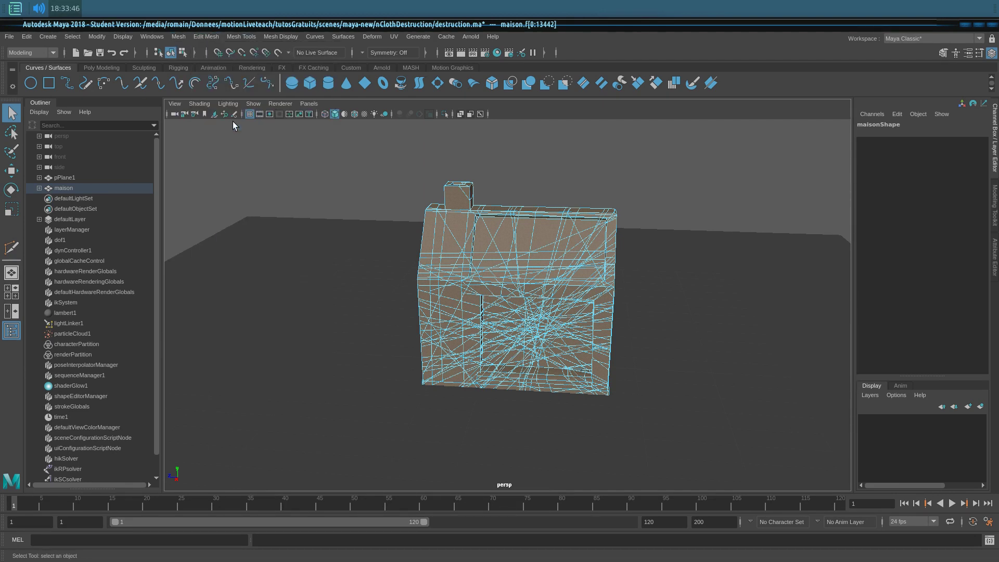
# Step: Select a roof face and grow the selection to every face of the house
pyautogui.keyDown('alt'); pyautogui.moveTo(339, 318); pyautogui.dragTo(373, 276); pyautogui.keyUp('alt')
pyautogui.click(460, 190)
pyautogui.moveTo(460, 190)
pyautogui.keyDown('alt'); pyautogui.mouseDown()
pyautogui.moveTo(501, 230)
pyautogui.moveTo(468, 214)
pyautogui.moveTo(583, 146)
pyautogui.mouseUp(); pyautogui.keyUp('alt')
pyautogui.press('w')
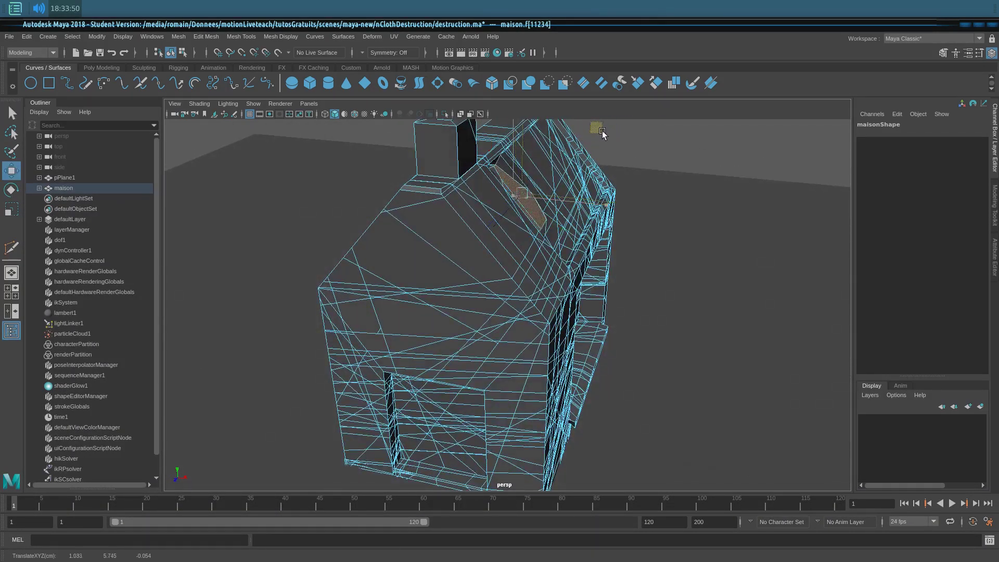
pyautogui.keyDown('alt'); pyautogui.moveTo(604, 135); pyautogui.dragTo(562, 231); pyautogui.keyUp('alt')
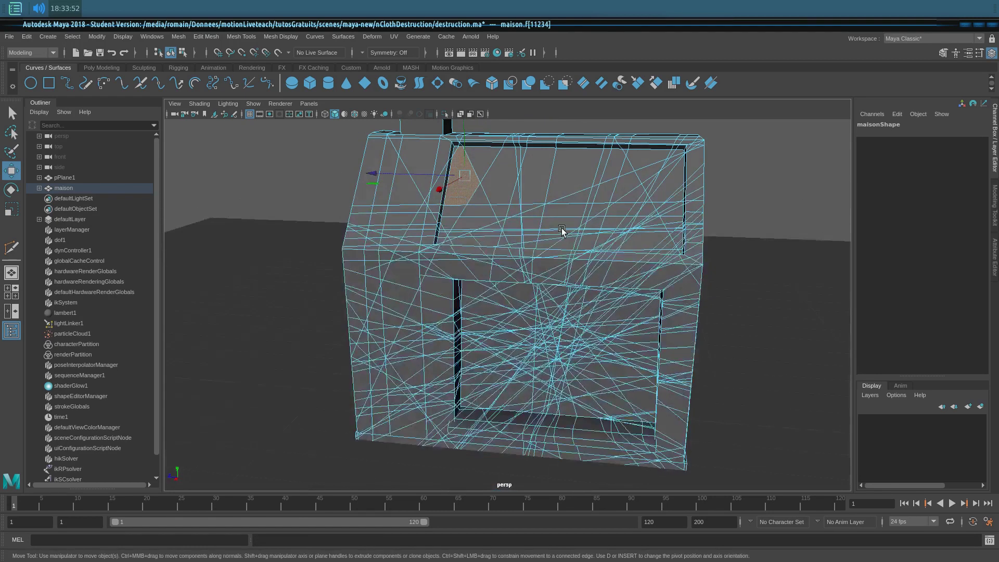
pyautogui.hotkey('ctrl', 'shift', 'a')
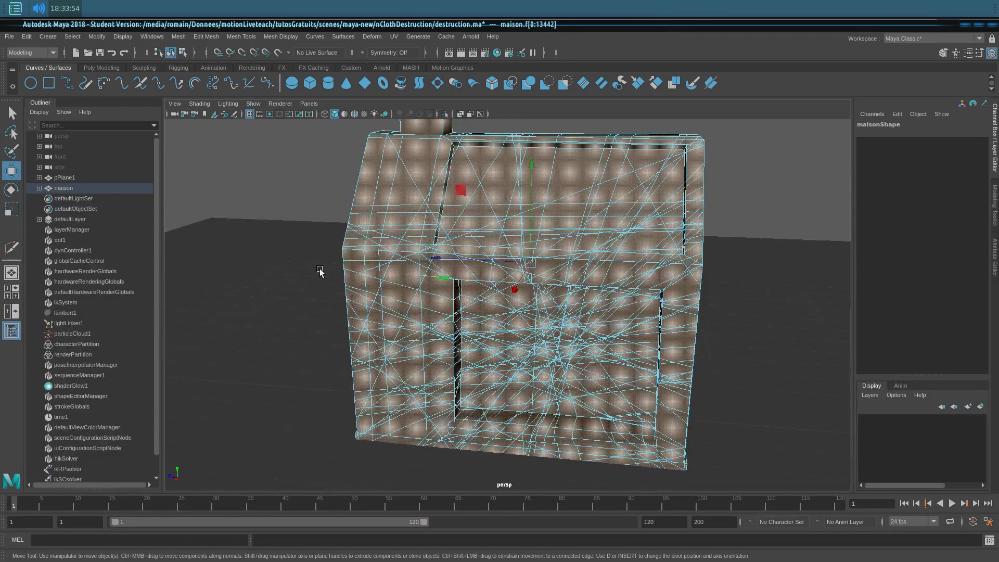
pyautogui.click(218, 40)
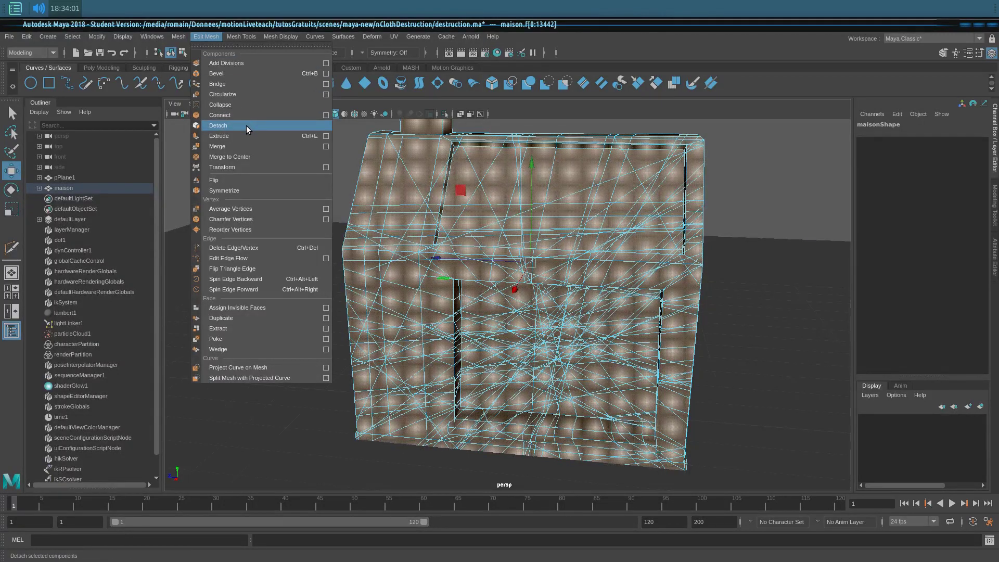
# Step: Try extracting all the house's faces, then undo it
pyautogui.click(245, 328)
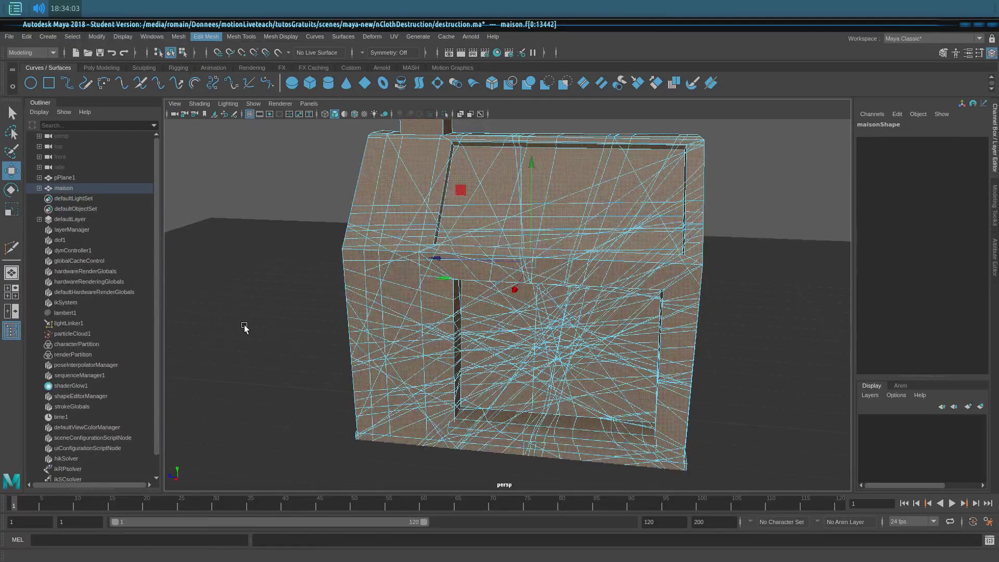
pyautogui.hotkey('ctrl', 'z')
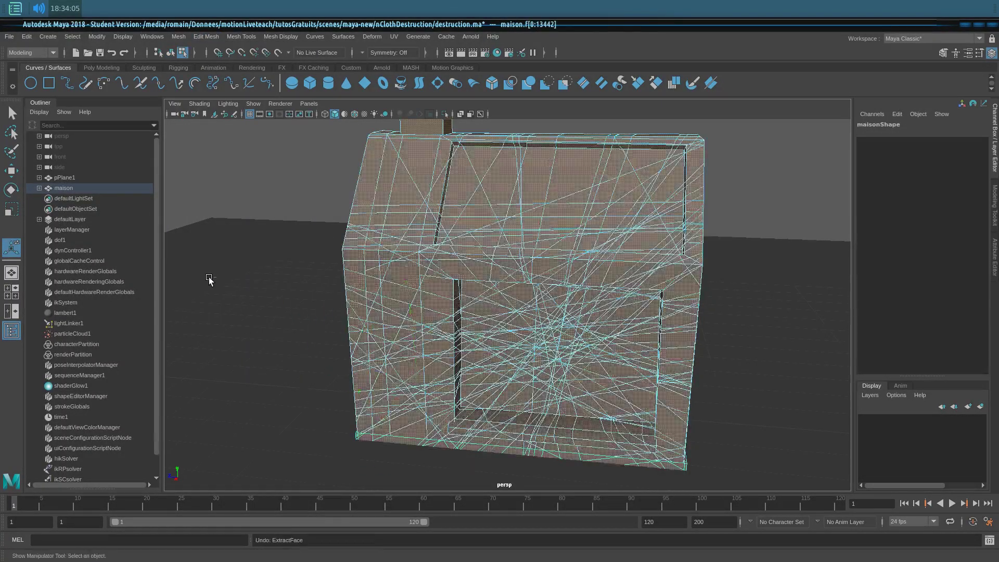
pyautogui.click(187, 38)
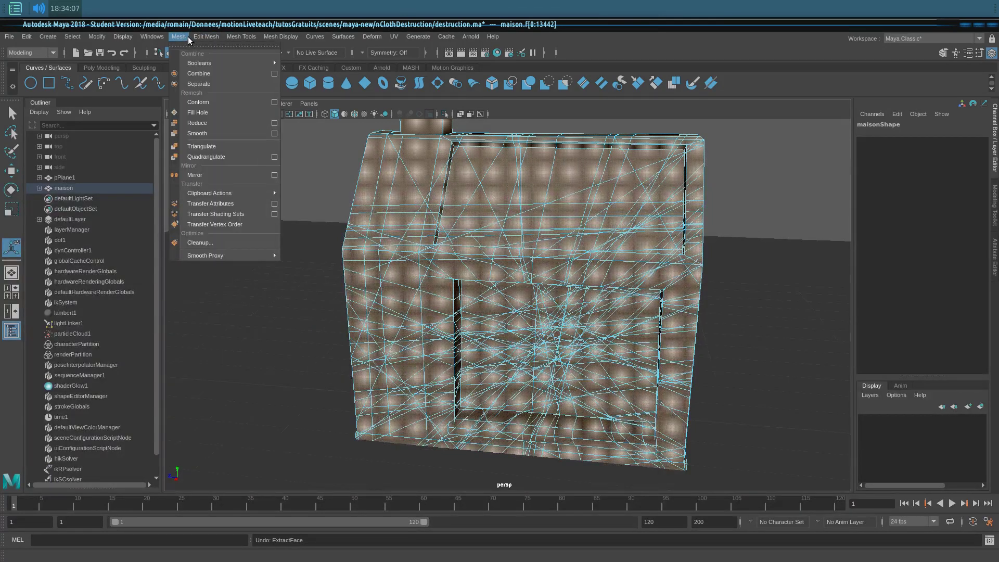
pyautogui.click(188, 36)
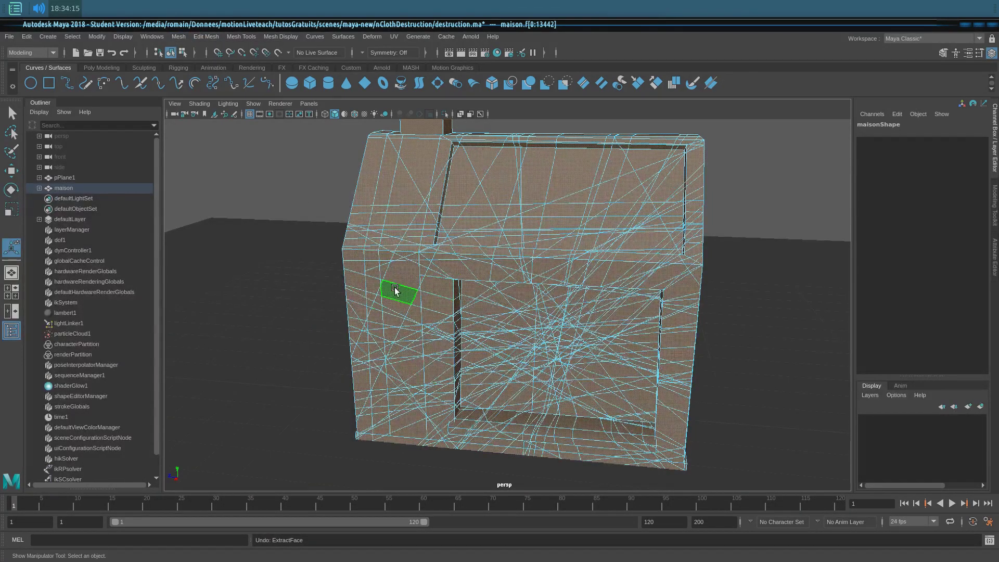
# Step: Orbit to the roof and pick a single roof face with the Move tool
pyautogui.keyDown('alt'); pyautogui.moveTo(359, 406); pyautogui.dragTo(401, 286); pyautogui.keyUp('alt')
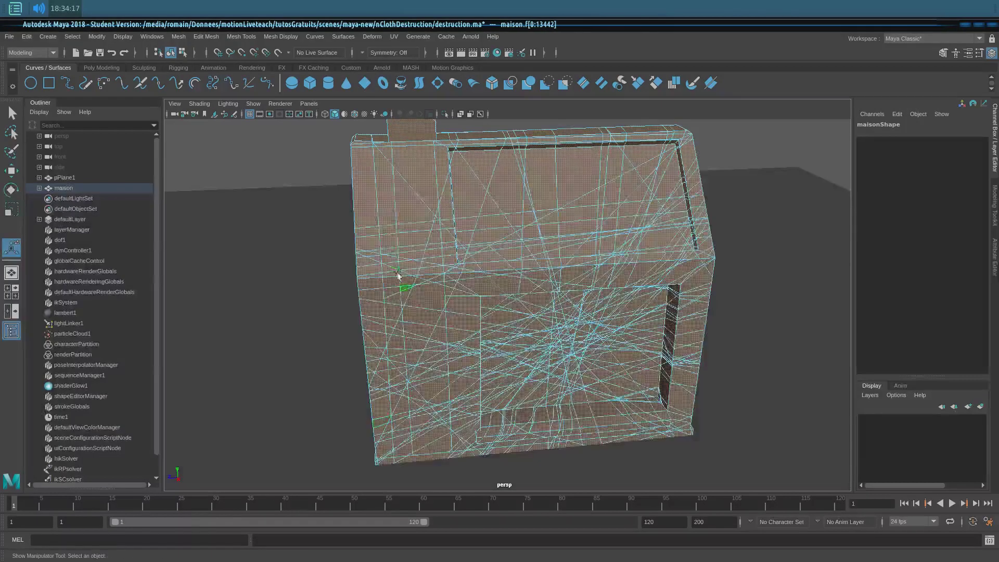
pyautogui.keyDown('alt'); pyautogui.moveTo(406, 209); pyautogui.dragTo(485, 195); pyautogui.keyUp('alt')
pyautogui.rightClick(485, 196)
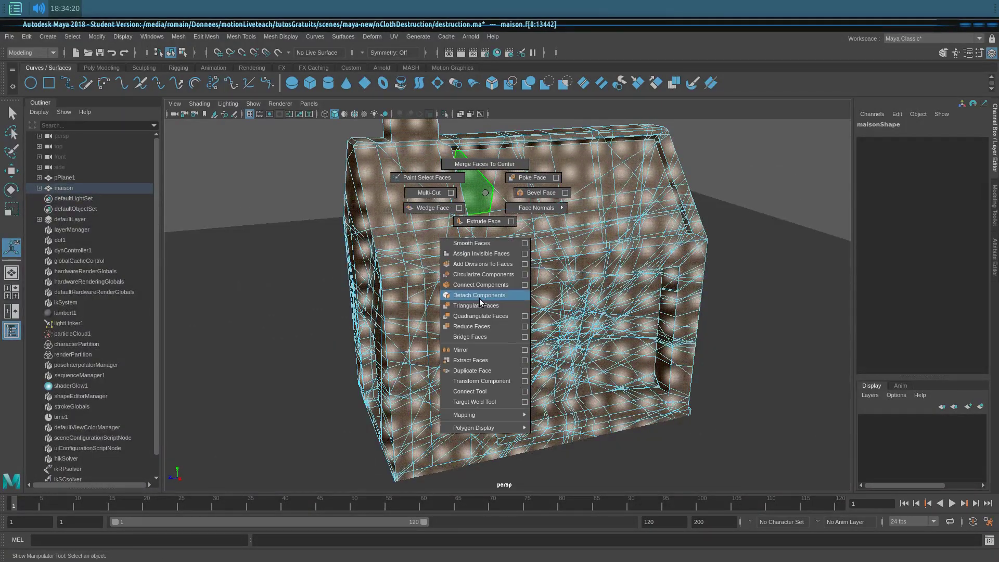
pyautogui.moveTo(479, 297)
pyautogui.keyDown('alt'); pyautogui.mouseDown()
pyautogui.moveTo(467, 286)
pyautogui.moveTo(500, 193)
pyautogui.moveTo(531, 239)
pyautogui.mouseUp(); pyautogui.keyUp('alt')
pyautogui.click(499, 193)
pyautogui.press('w')
# Step: Select all faces, convert them to vertices, and run Connect Components
pyautogui.hotkey('ctrl', 'shift', 'a')
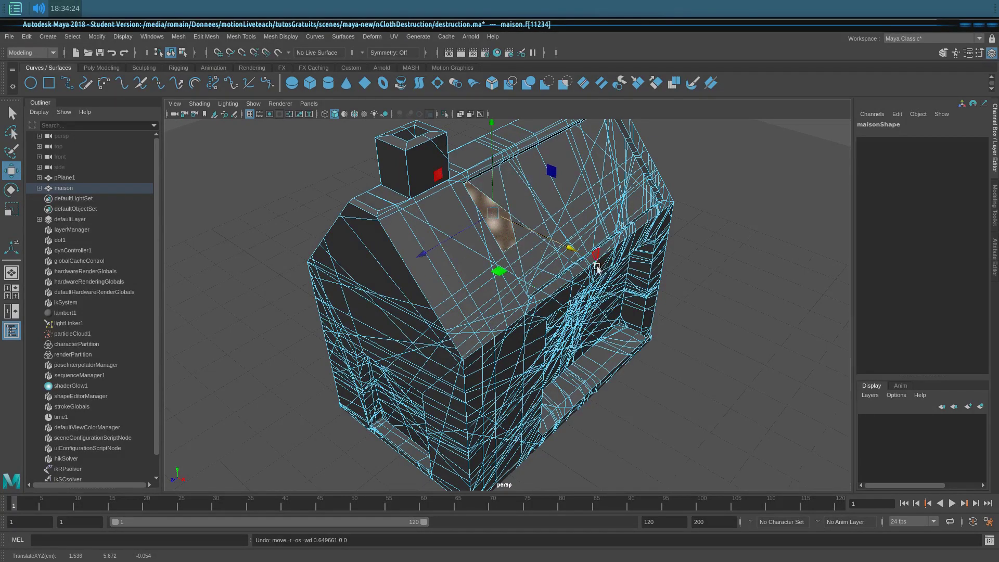
pyautogui.keyDown('alt'); pyautogui.moveTo(597, 272); pyautogui.dragTo(546, 317); pyautogui.keyUp('alt')
pyautogui.keyDown('ctrl'); pyautogui.moveTo(480, 251); pyautogui.dragTo(453, 257, button='right'); pyautogui.keyUp('ctrl')
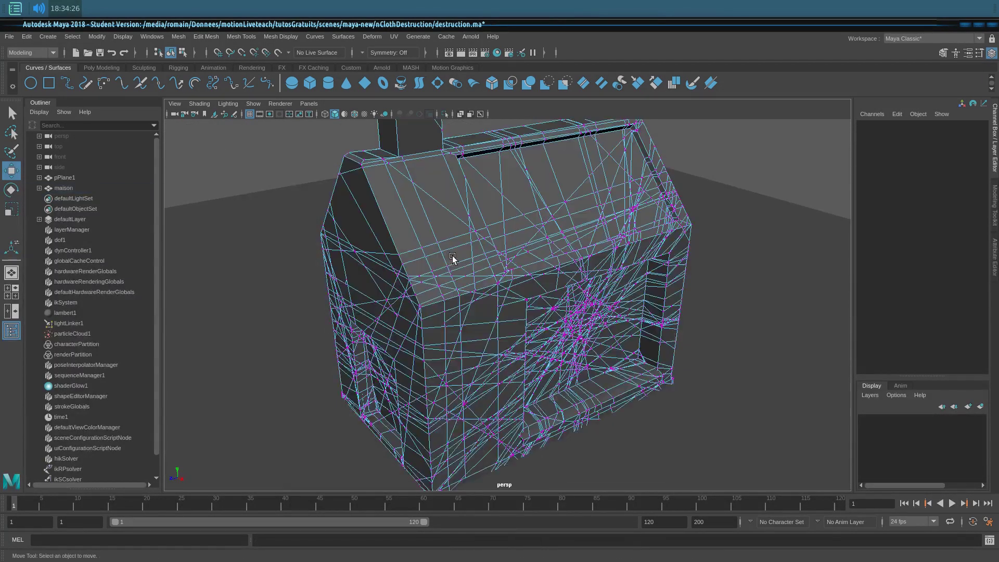
pyautogui.keyDown('alt'); pyautogui.moveTo(520, 270); pyautogui.dragTo(489, 225); pyautogui.keyUp('alt')
pyautogui.keyDown('shift'); pyautogui.rightClick(490, 225); pyautogui.keyUp('shift')
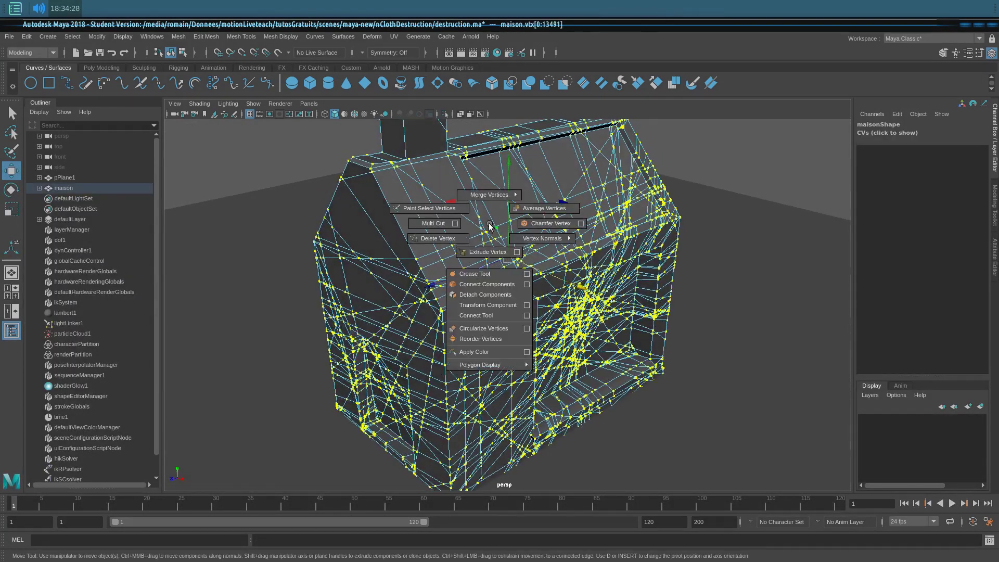
pyautogui.click(499, 284)
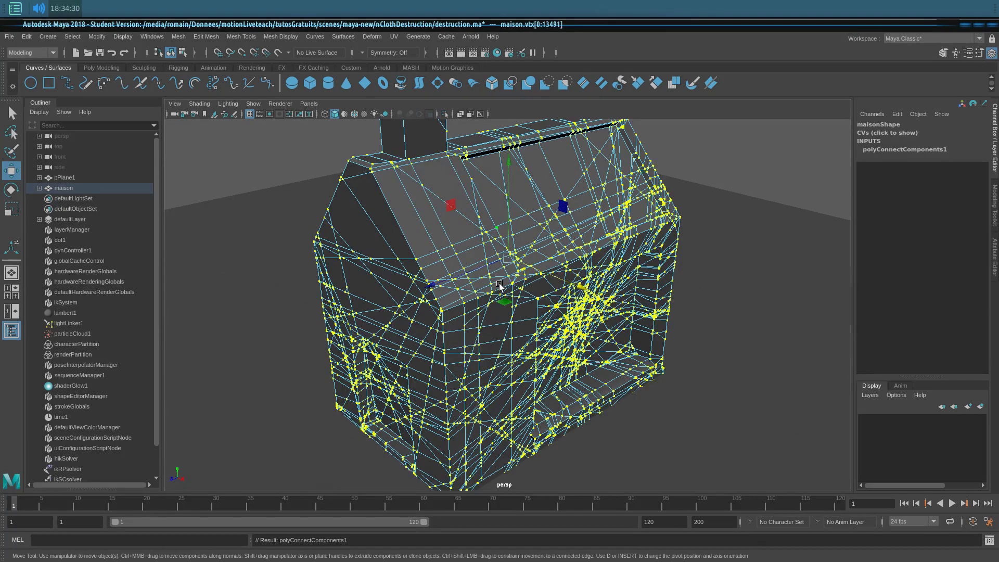
# Step: Return to object selection on the house and orbit to a high three-quarter view
pyautogui.keyDown('alt'); pyautogui.moveTo(576, 286); pyautogui.dragTo(514, 292); pyautogui.keyUp('alt')
pyautogui.hotkey('ctrl', 'shift', 'a')
pyautogui.hotkey('ctrl', 'z')
pyautogui.hotkey('ctrl', 'z')
pyautogui.hotkey('ctrl', 'z')
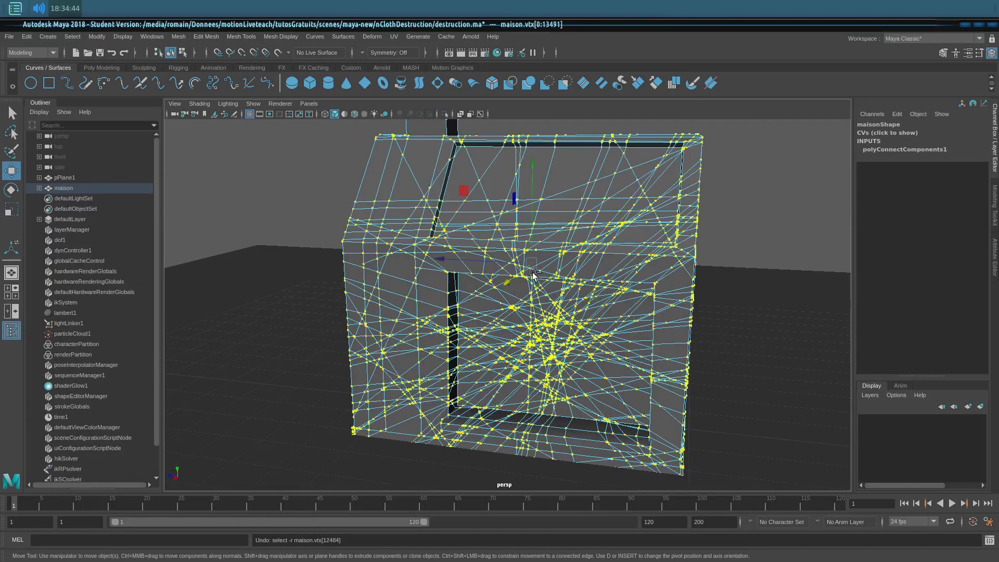
pyautogui.press('F8')
pyautogui.scroll(-5, 519, 302)
pyautogui.moveTo(519, 302)
pyautogui.keyDown('alt'); pyautogui.mouseDown()
pyautogui.moveTo(611, 272)
pyautogui.moveTo(565, 255)
pyautogui.mouseUp(); pyautogui.keyUp('alt')
pyautogui.moveTo(565, 255); pyautogui.dragTo(565, 281, button='right')
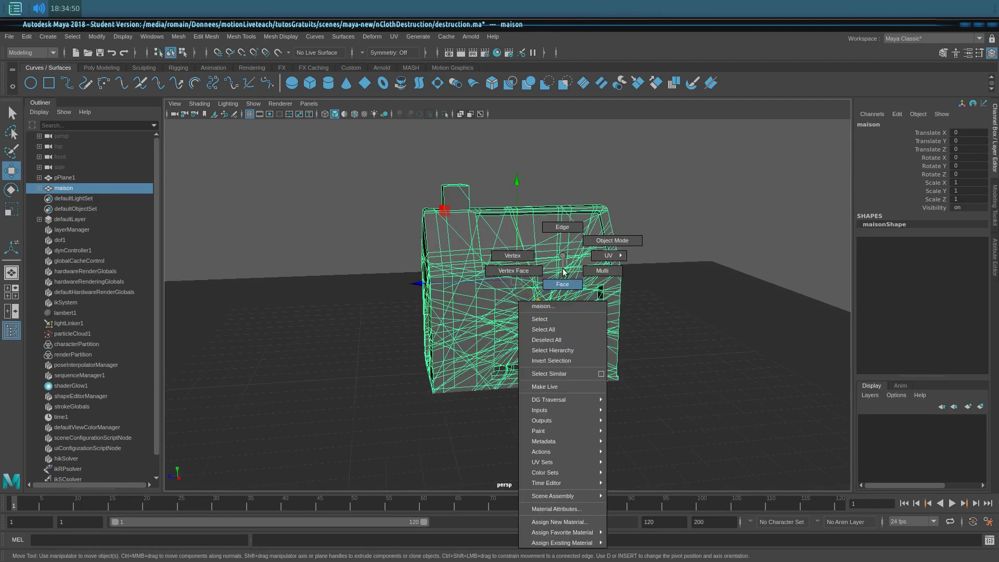
# Step: Triangulate all the house's selected faces and reselect the whole maison object
pyautogui.keyDown('shift'); pyautogui.moveTo(467, 226); pyautogui.dragTo(471, 436, button='right'); pyautogui.keyUp('shift')
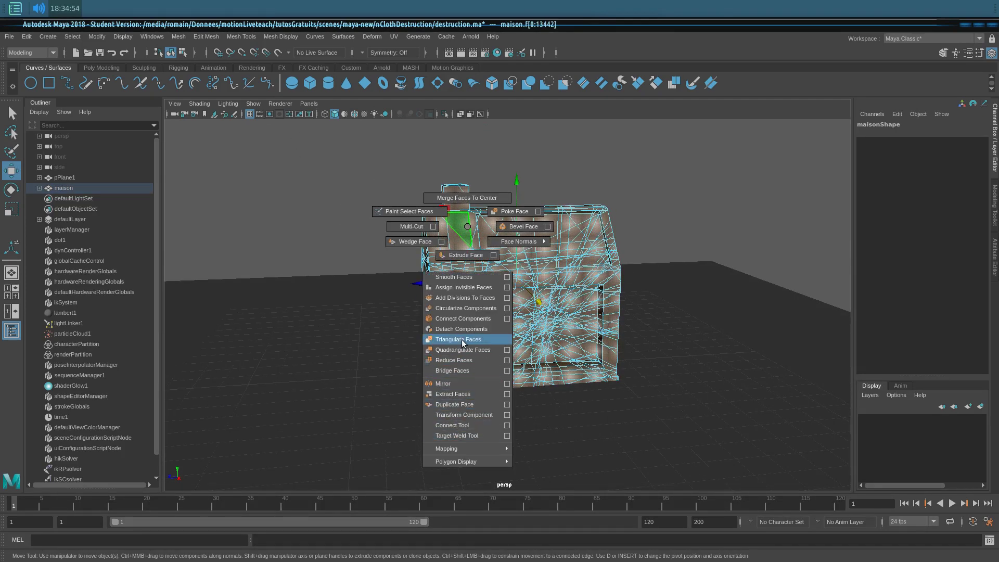
pyautogui.keyDown('shift'); pyautogui.moveTo(471, 435); pyautogui.dragTo(459, 339, button='right'); pyautogui.keyUp('shift')
pyautogui.moveTo(459, 339)
pyautogui.keyDown('alt'); pyautogui.mouseDown()
pyautogui.moveTo(547, 372)
pyautogui.moveTo(536, 359)
pyautogui.mouseUp(); pyautogui.keyUp('alt')
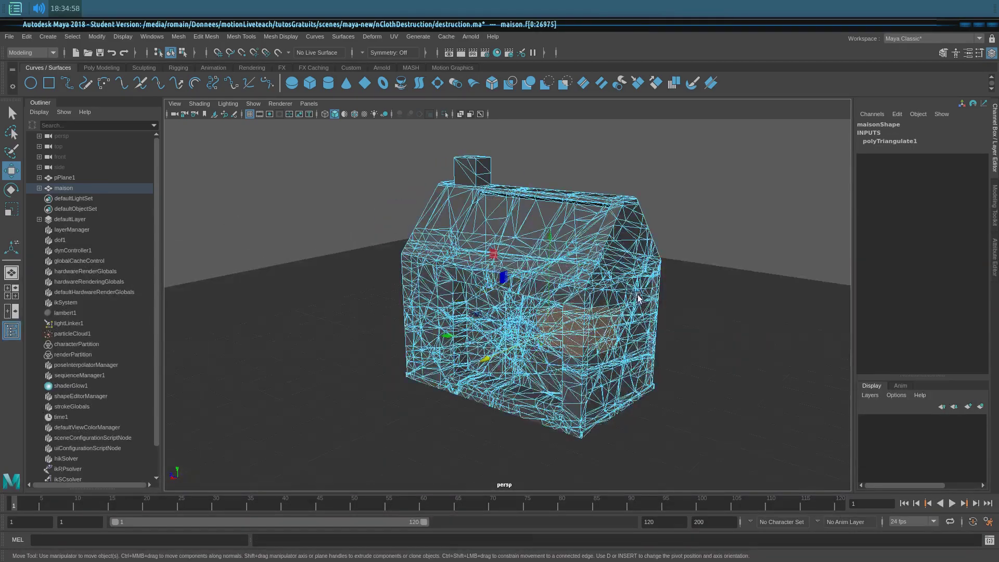
pyautogui.keyDown('alt'); pyautogui.moveTo(536, 359); pyautogui.dragTo(521, 313); pyautogui.keyUp('alt')
pyautogui.click(64, 188)
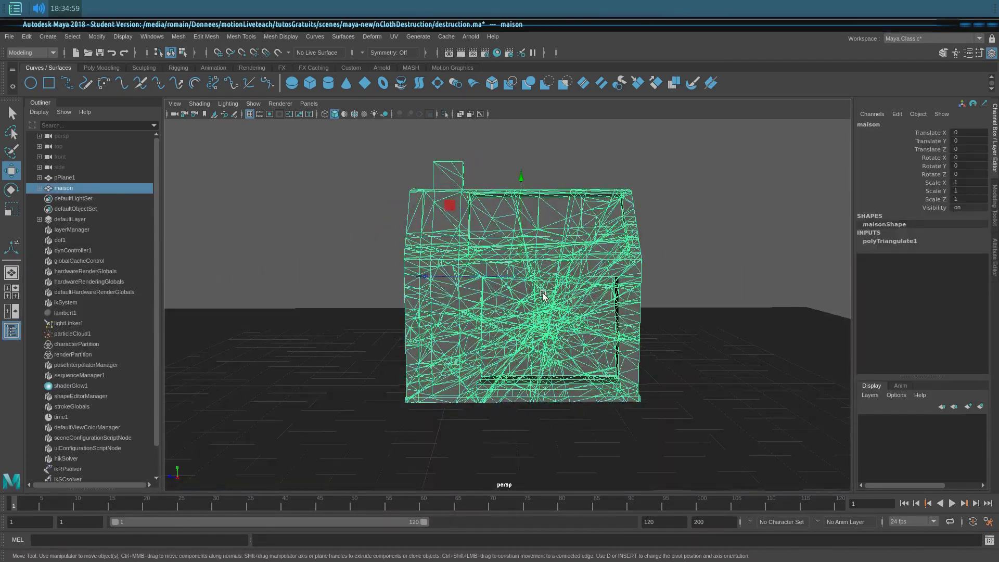
pyautogui.click(22, 37)
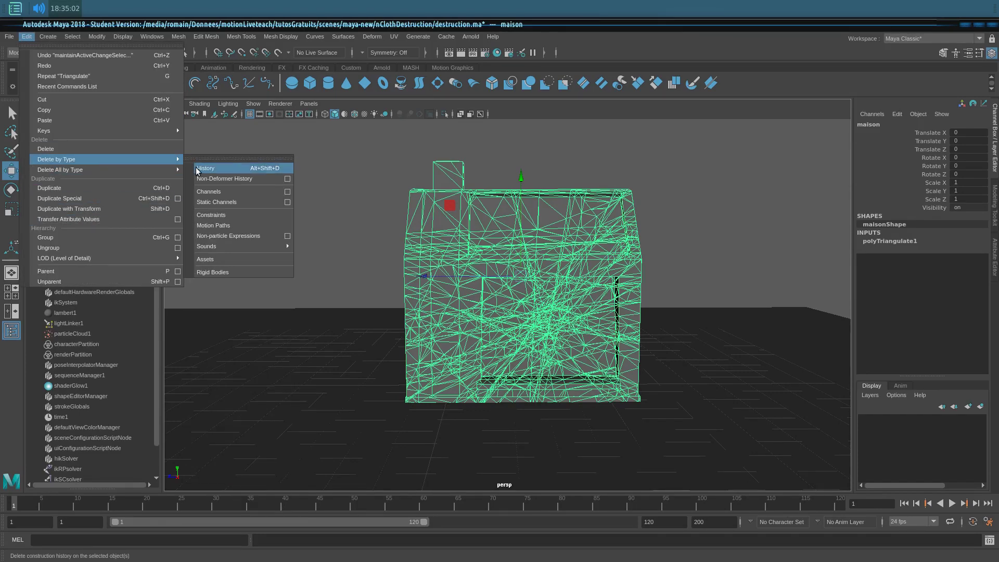
# Step: Delete maison's construction history and keep only maison selected, dropping pPlane1
pyautogui.click(206, 168)
pyautogui.moveTo(219, 183)
pyautogui.keyDown('alt'); pyautogui.mouseDown()
pyautogui.moveTo(421, 242)
pyautogui.moveTo(529, 243)
pyautogui.moveTo(453, 264)
pyautogui.moveTo(416, 252)
pyautogui.mouseUp(); pyautogui.keyUp('alt')
pyautogui.keyDown('shift'); pyautogui.click(417, 252); pyautogui.keyUp('shift')
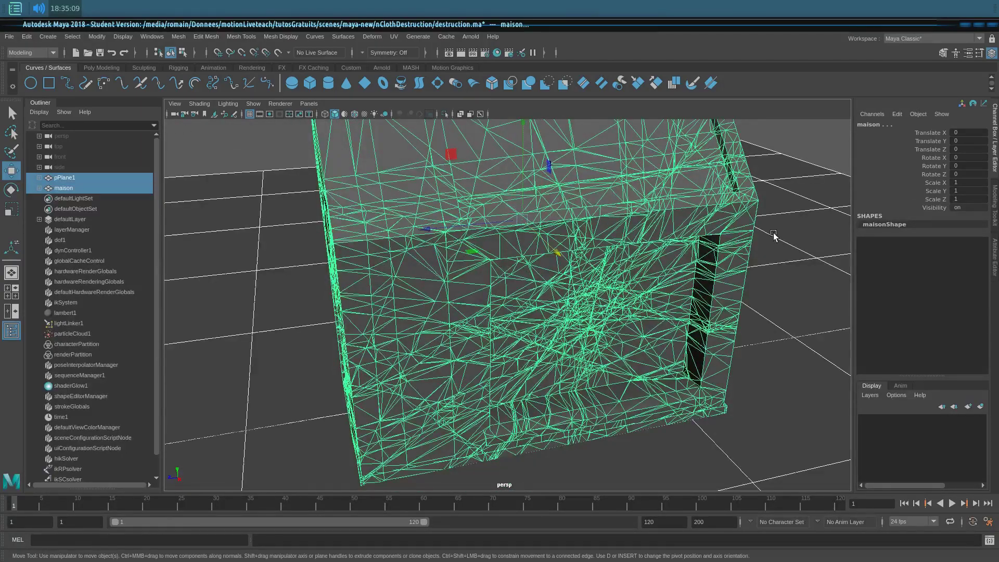
pyautogui.keyDown('shift'); pyautogui.click(774, 236); pyautogui.keyUp('shift')
pyautogui.keyDown('alt'); pyautogui.moveTo(774, 236); pyautogui.dragTo(572, 287); pyautogui.keyUp('alt')
# Step: Test-pull a wall face, then select and frame all faces for the face marking menu
pyautogui.moveTo(694, 312)
pyautogui.mouseDown(button='right')
pyautogui.moveTo(672, 313)
pyautogui.moveTo(686, 312)
pyautogui.mouseUp(button='right')
pyautogui.click(686, 307)
pyautogui.moveTo(686, 307)
pyautogui.mouseDown()
pyautogui.moveTo(692, 333)
pyautogui.moveTo(578, 369)
pyautogui.mouseUp()
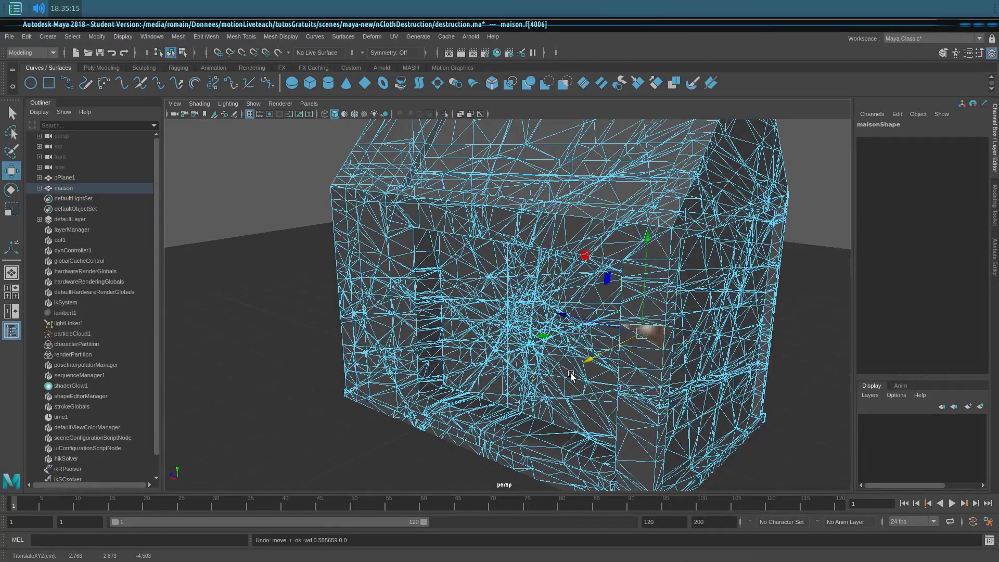
pyautogui.hotkey('ctrl', 'shift', 'a')
pyautogui.press('f')
pyautogui.moveTo(569, 379)
pyautogui.keyDown('alt'); pyautogui.mouseDown()
pyautogui.moveTo(471, 381)
pyautogui.moveTo(621, 346)
pyautogui.mouseUp(); pyautogui.keyUp('alt')
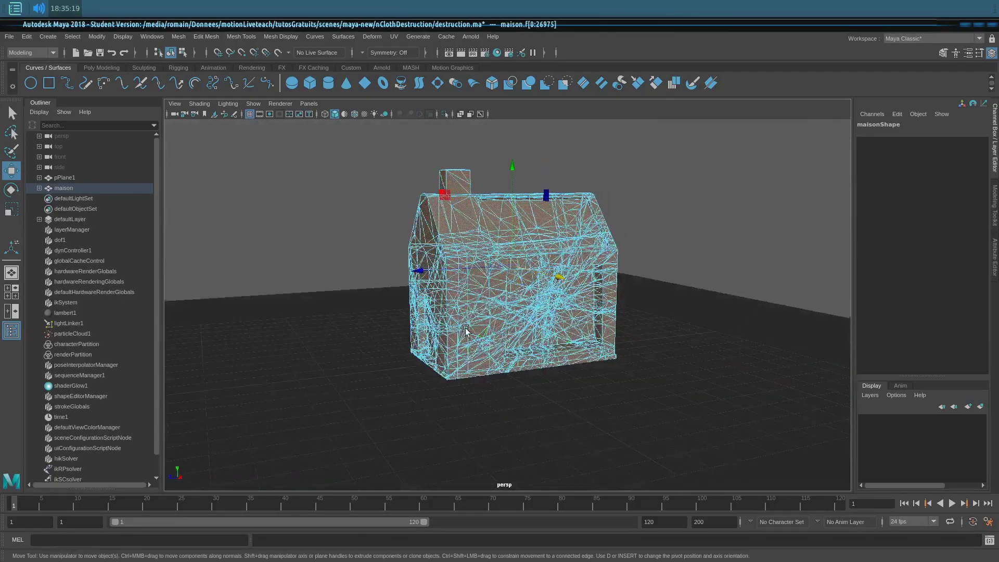
pyautogui.scroll(5, 546, 322)
pyautogui.keyDown('shift'); pyautogui.rightClick(446, 298); pyautogui.keyUp('shift')
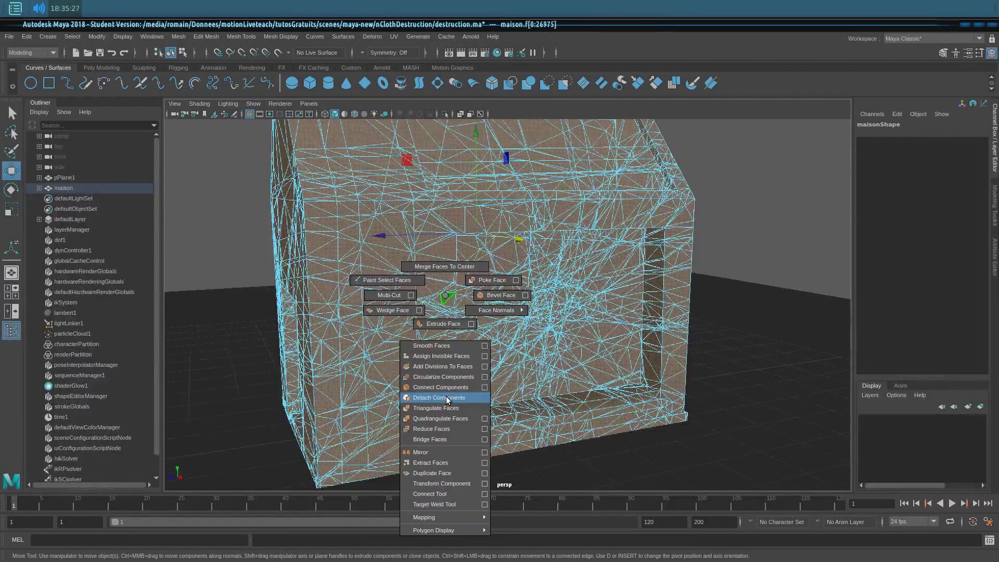
# Step: Detach all the selected faces from one another
pyautogui.click(476, 402)
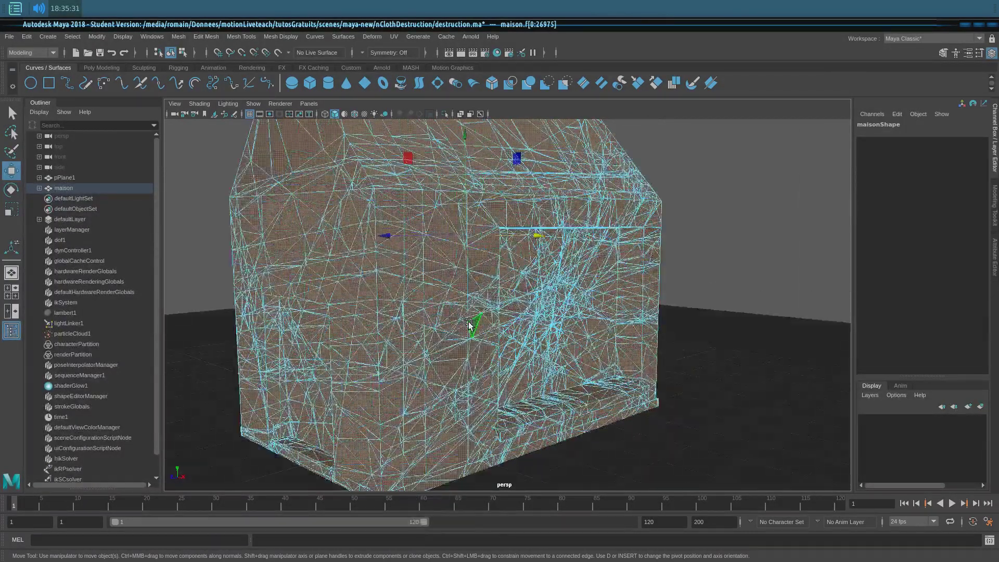
pyautogui.click(122, 36)
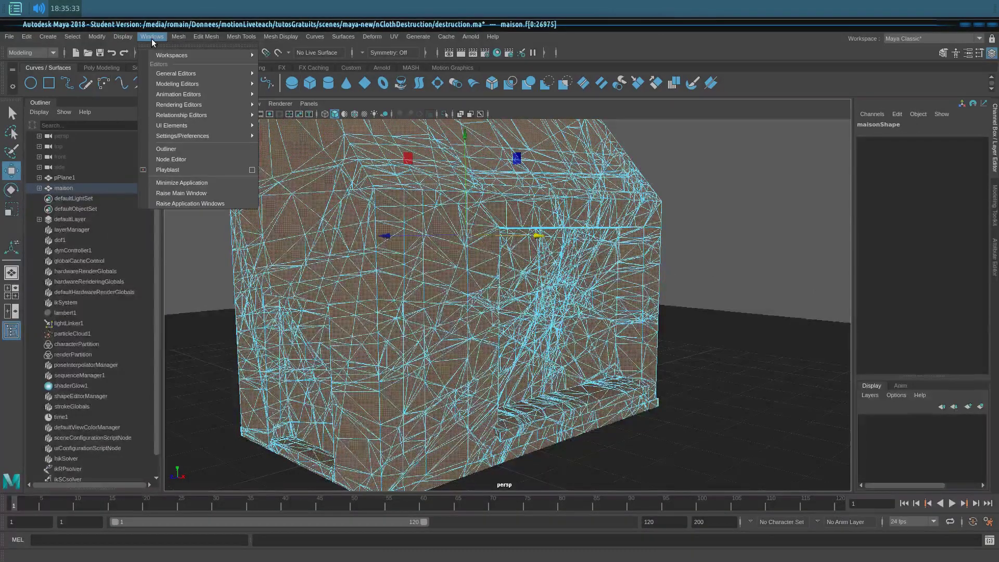
pyautogui.click(476, 296)
pyautogui.scroll(-2, 476, 297)
pyautogui.scroll(-5, 476, 296)
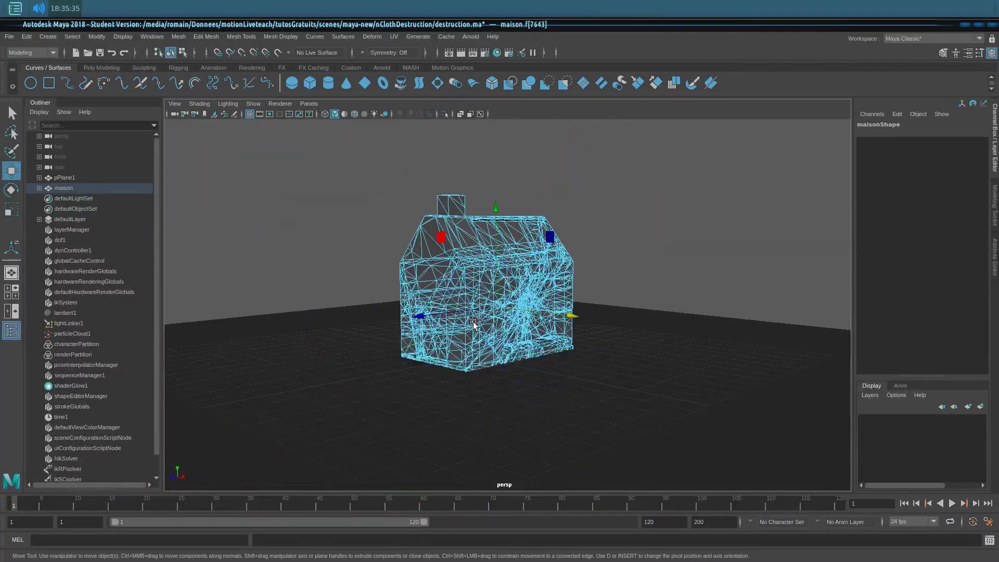
# Step: Convert the selection to all edges and show the mesh's operation attributes
pyautogui.click(514, 322)
pyautogui.moveTo(514, 322); pyautogui.dragTo(514, 241, button='right')
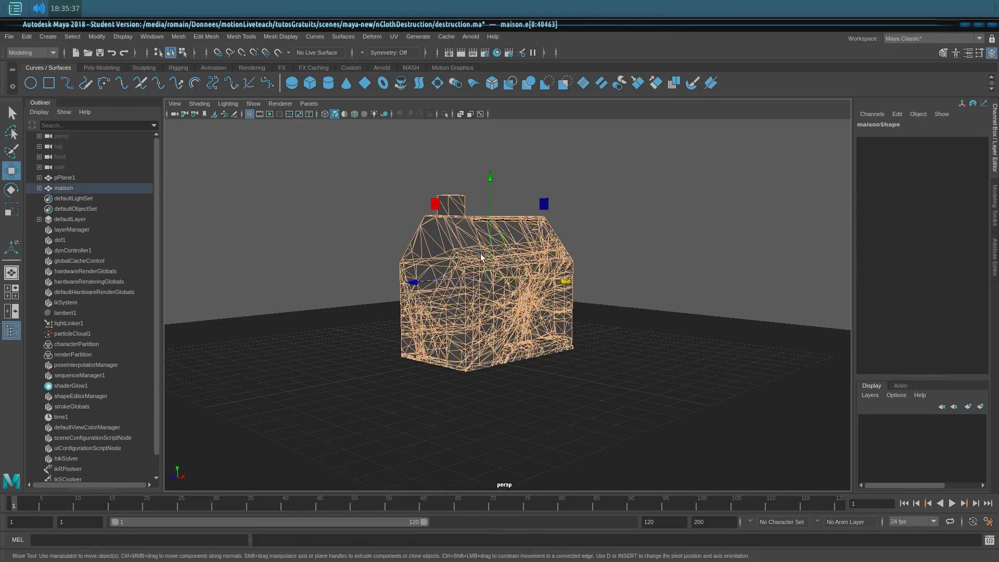
pyautogui.click(173, 39)
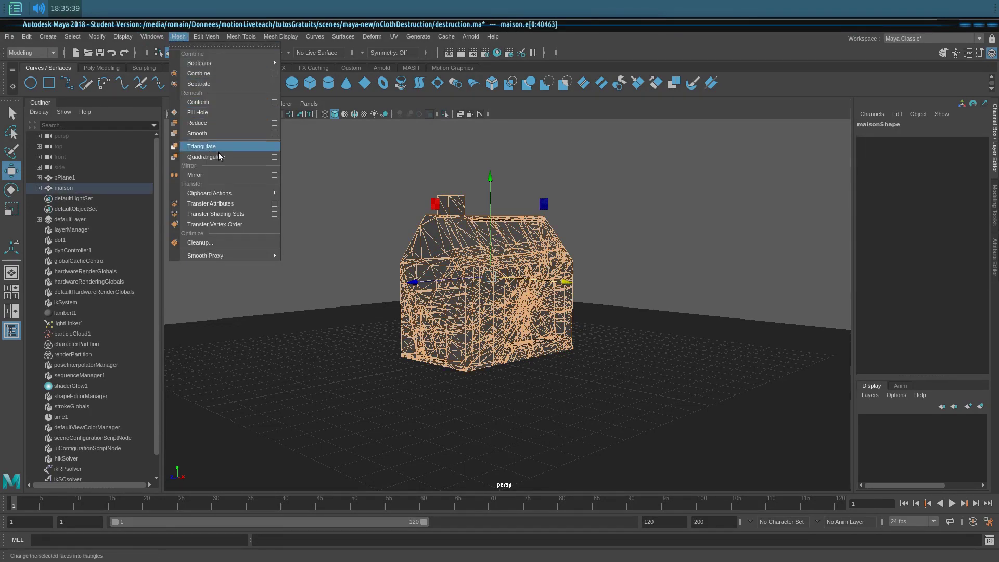
pyautogui.press('Escape')
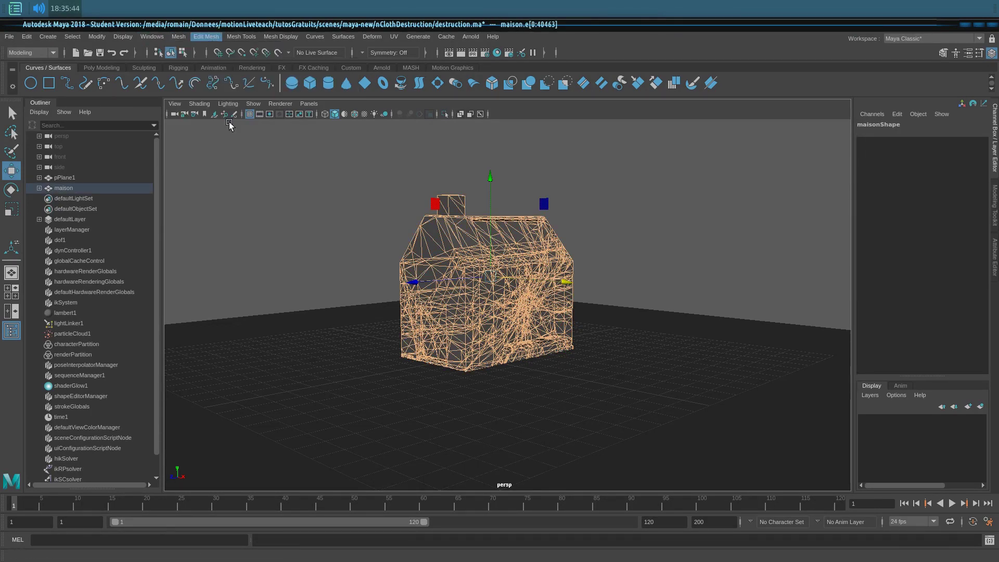
pyautogui.click(994, 250)
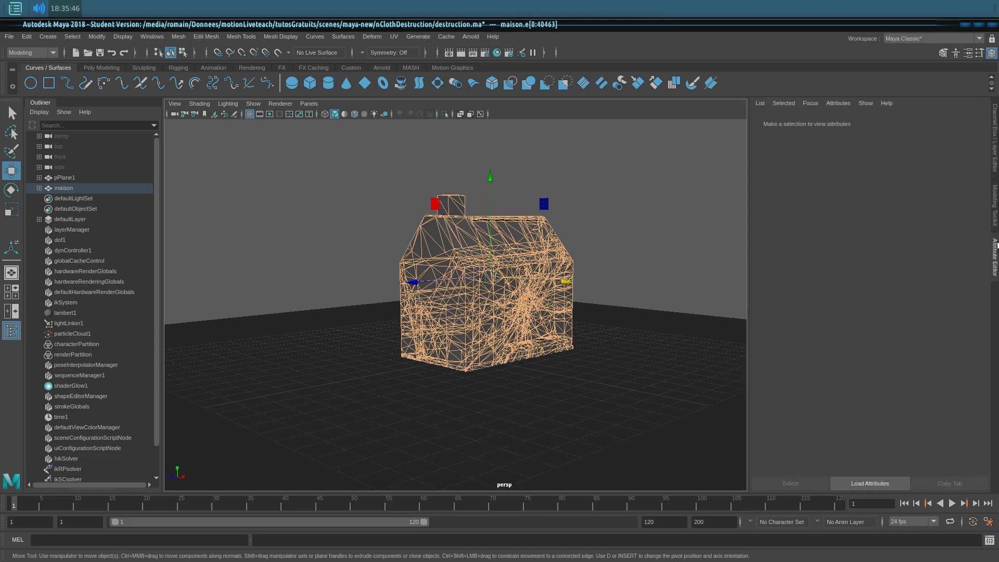
# Step: View the edge-split node's settings, then select and frame all the house's faces
pyautogui.click(828, 122)
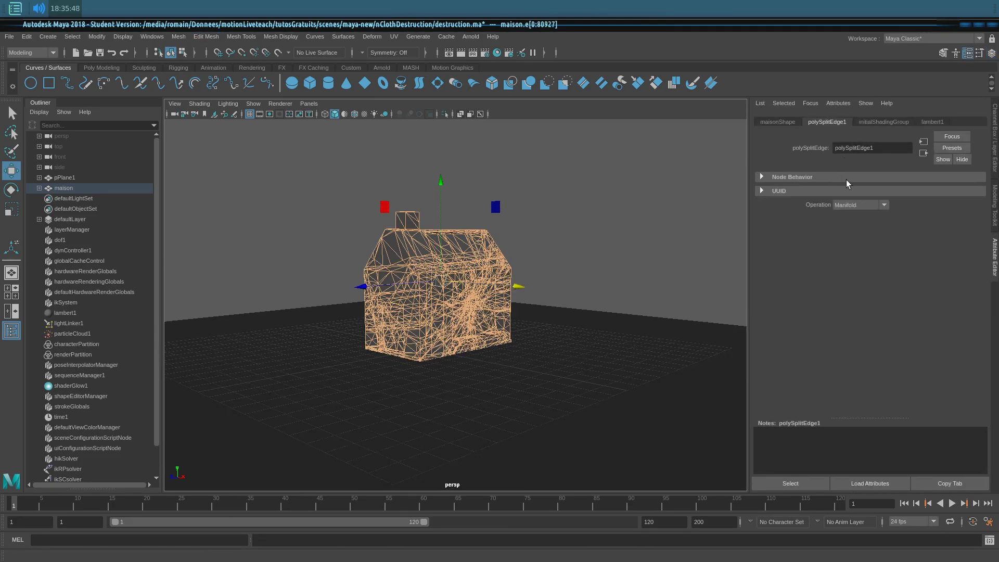
pyautogui.press('f')
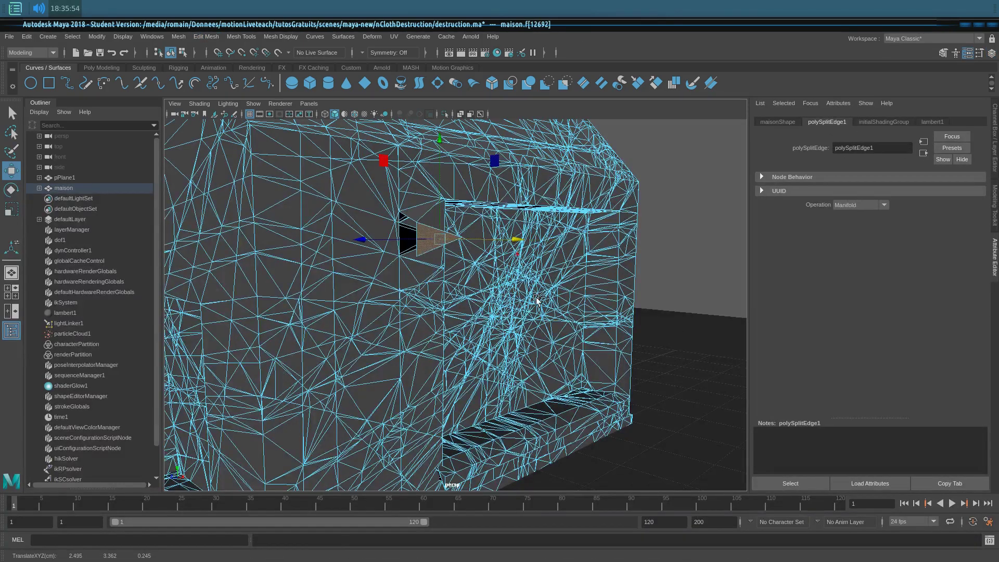
pyautogui.keyDown('alt'); pyautogui.moveTo(578, 348); pyautogui.dragTo(499, 348, button='middle'); pyautogui.keyUp('alt')
pyautogui.hotkey('ctrl', 'shift', 'a')
pyautogui.press('f')
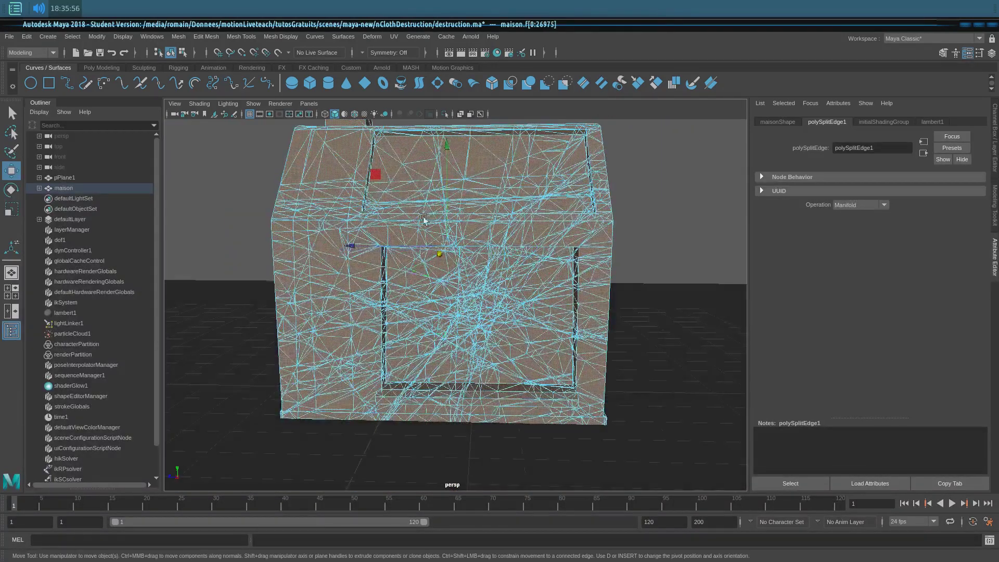
# Step: Convert to all edges, detach the mesh along them, and reselect the house
pyautogui.moveTo(425, 207); pyautogui.dragTo(385, 207, button='right')
pyautogui.hotkey('ctrl', 'shift', 'a')
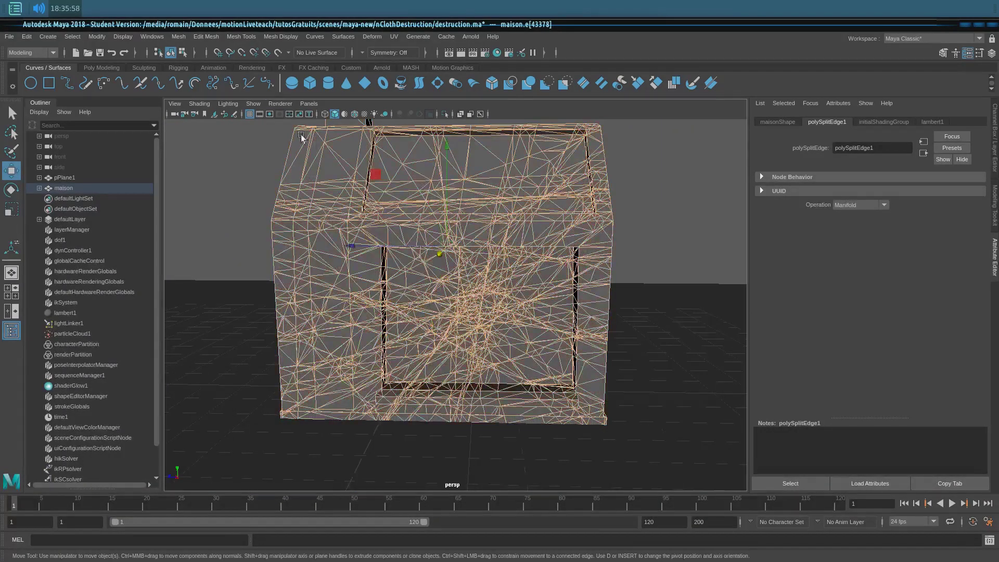
pyautogui.click(208, 37)
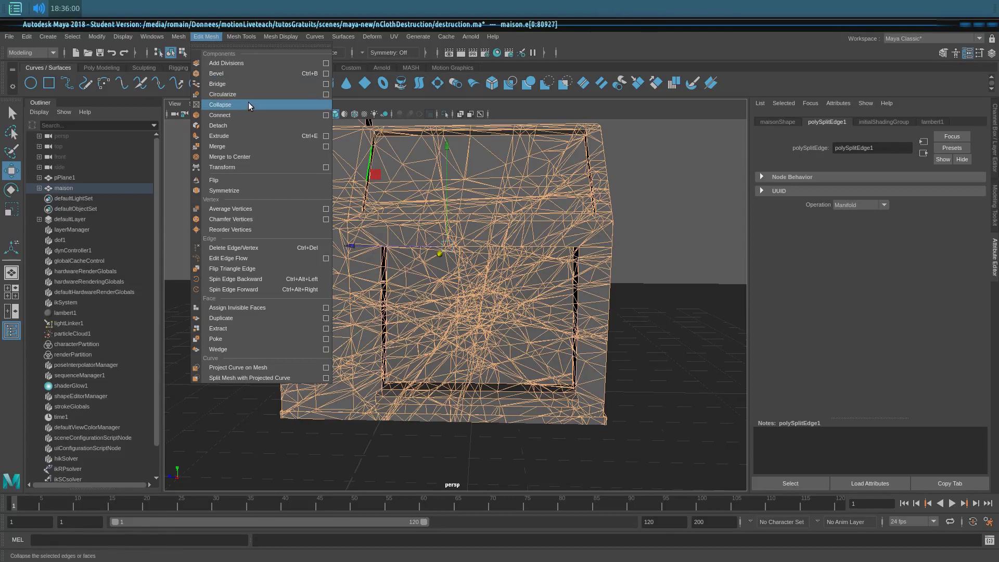
pyautogui.click(251, 126)
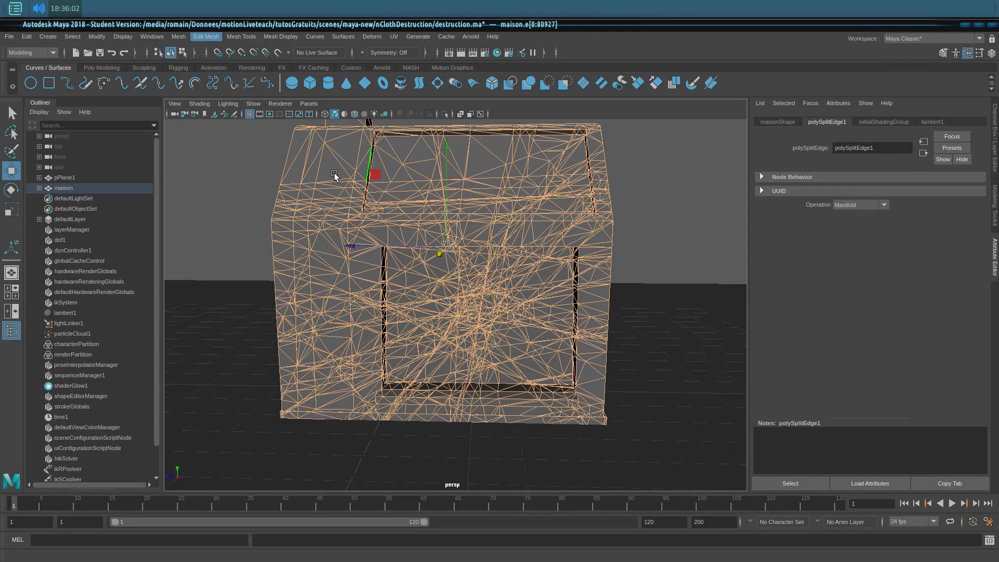
pyautogui.moveTo(379, 201)
pyautogui.keyDown('alt'); pyautogui.mouseDown()
pyautogui.moveTo(505, 277)
pyautogui.moveTo(395, 260)
pyautogui.mouseUp(); pyautogui.keyUp('alt')
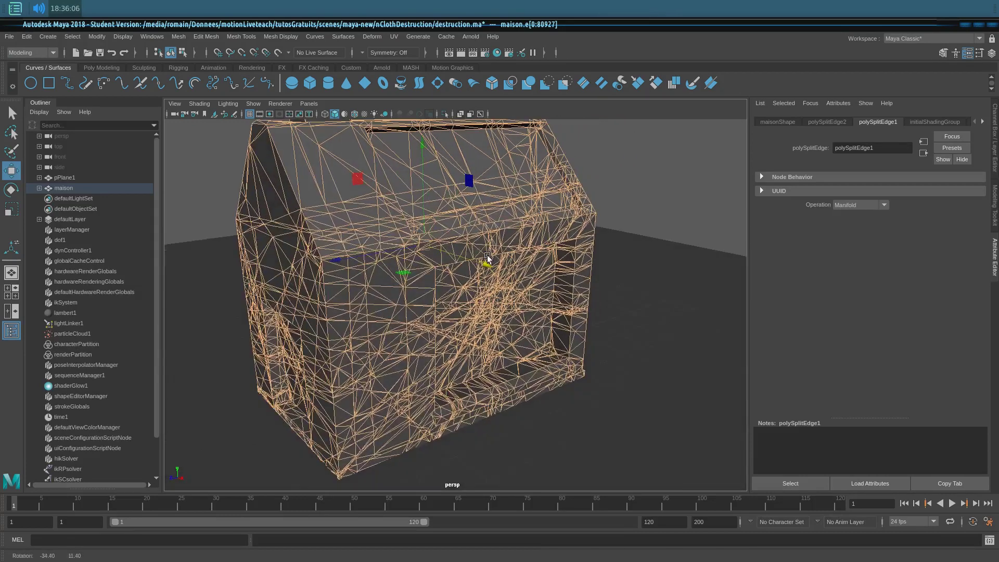
pyautogui.rightClick(63, 188)
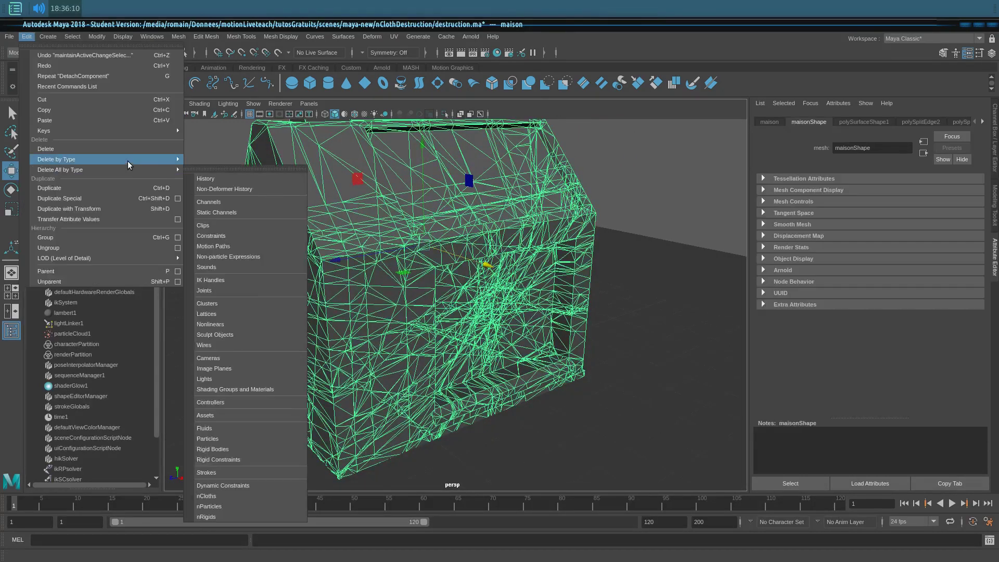
# Step: Detach the house mesh at all its vertices and return to object mode
pyautogui.moveTo(373, 240); pyautogui.dragTo(331, 234, button='right')
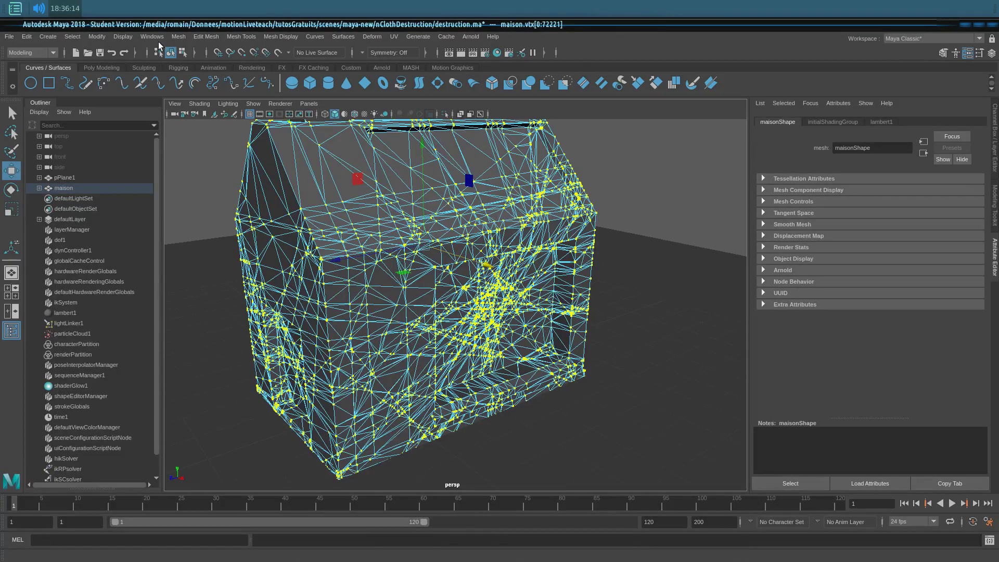
pyautogui.click(180, 37)
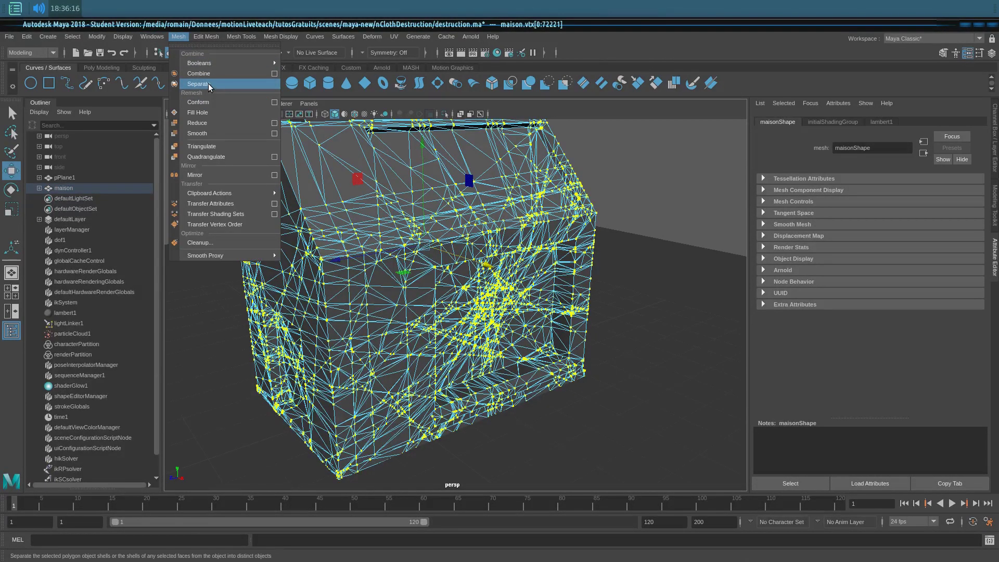
pyautogui.click(208, 62)
pyautogui.press('F8')
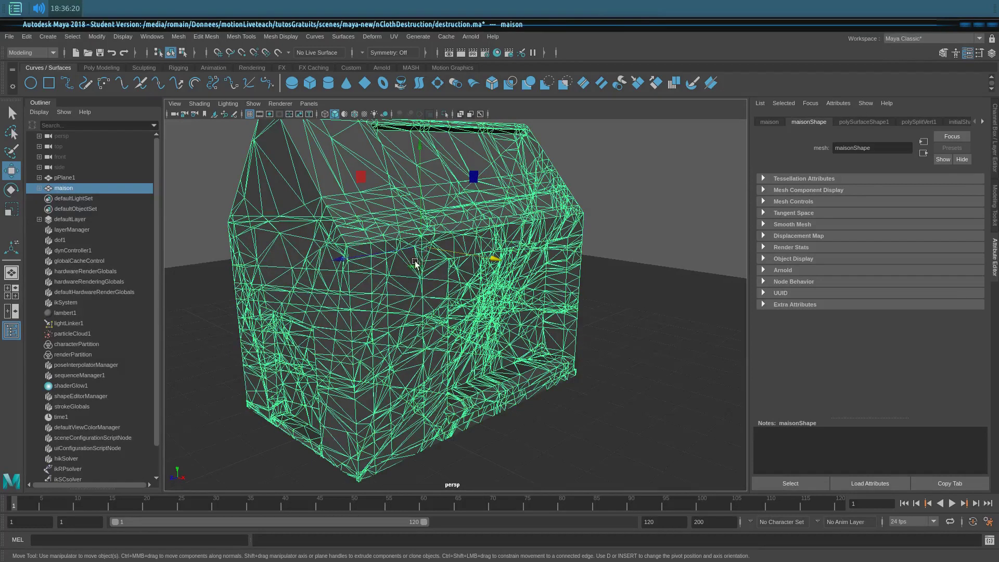
# Step: Test-move a single face to confirm it is loose, then undo the move
pyautogui.press('F11')
pyautogui.click(400, 264)
pyautogui.moveTo(476, 285); pyautogui.dragTo(512, 296)
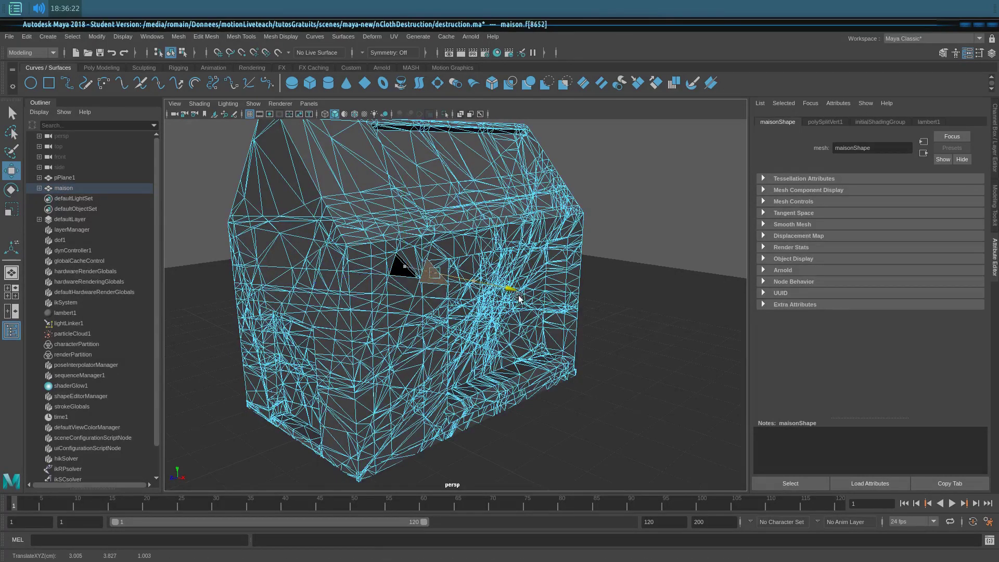
pyautogui.hotkey('ctrl', 'z')
pyautogui.press('F8')
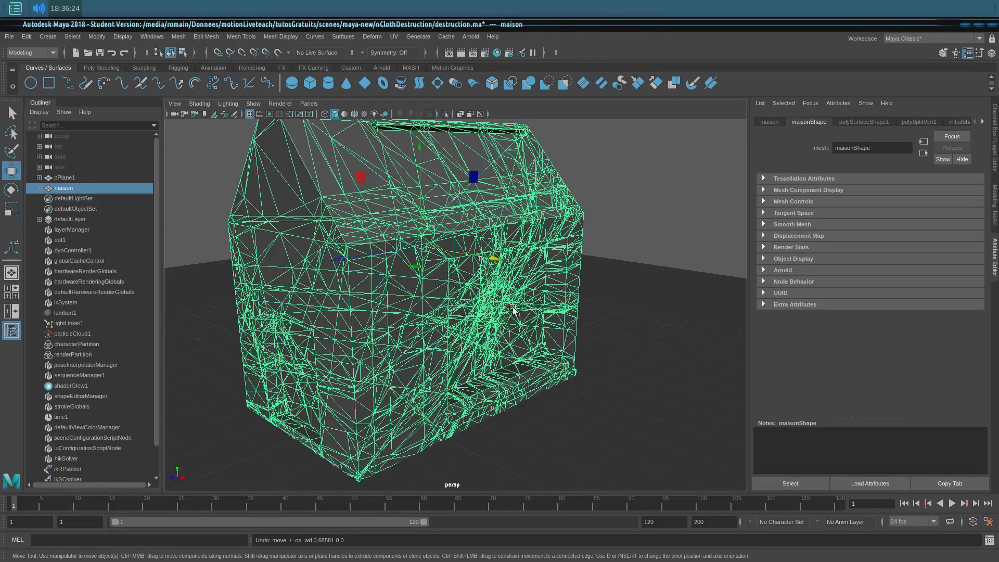
# Step: Revisit all vertices and the mesh editing menu unchanged, then delete the house's history
pyautogui.rightClick(498, 265)
pyautogui.moveTo(498, 273); pyautogui.dragTo(448, 264, button='right')
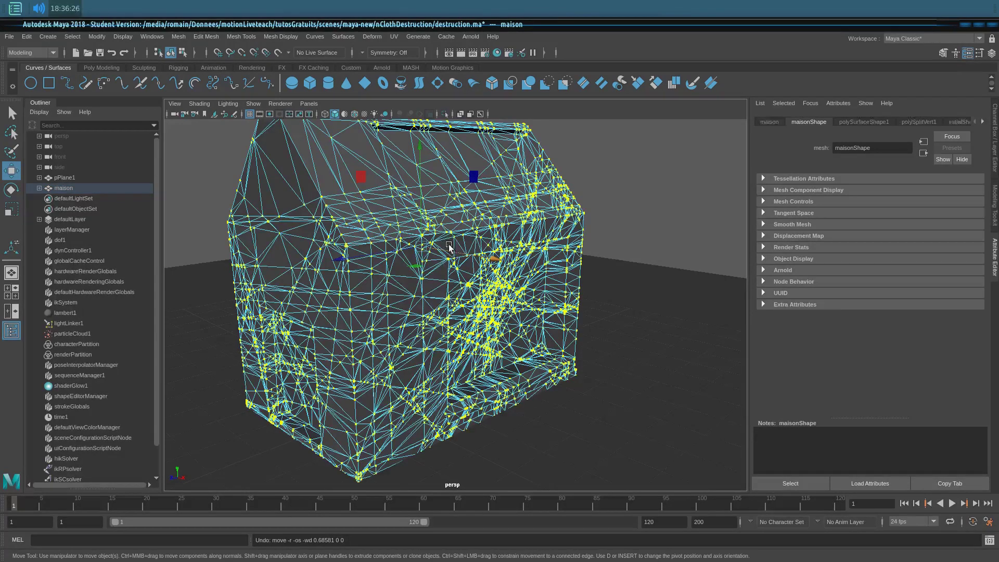
pyautogui.keyDown('shift'); pyautogui.rightClick(448, 239); pyautogui.keyUp('shift')
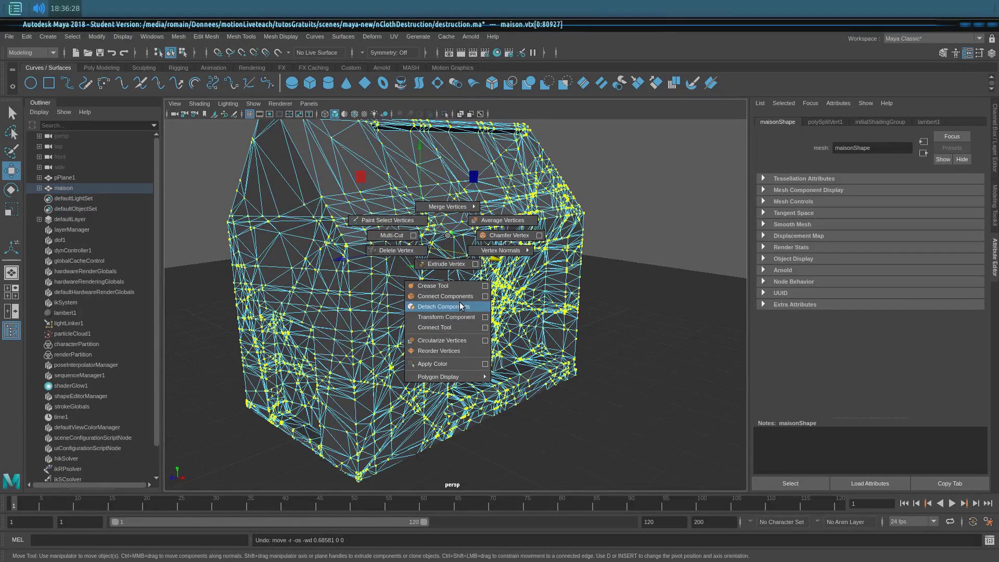
pyautogui.click(206, 36)
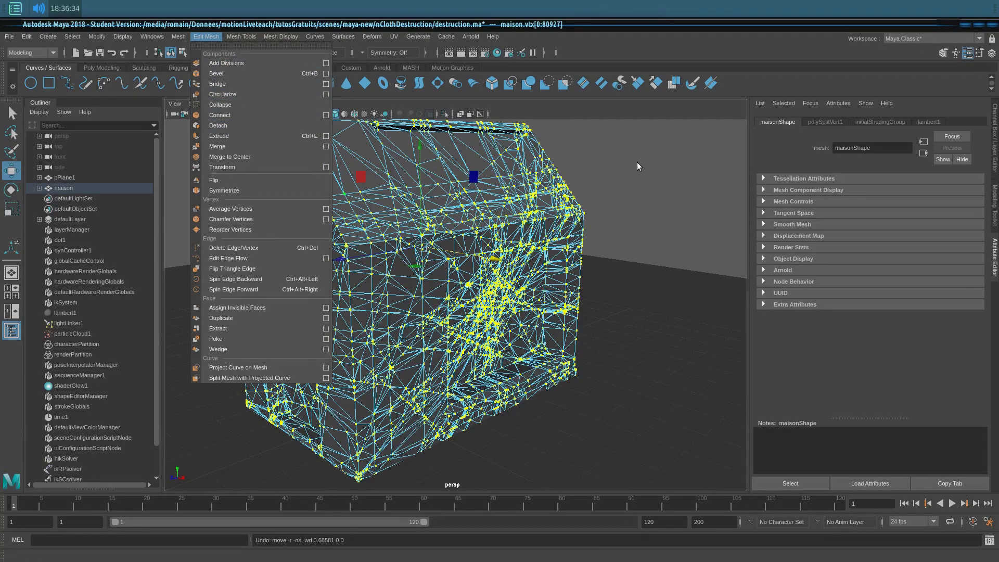
pyautogui.click(433, 239)
pyautogui.press('F8')
pyautogui.click(34, 36)
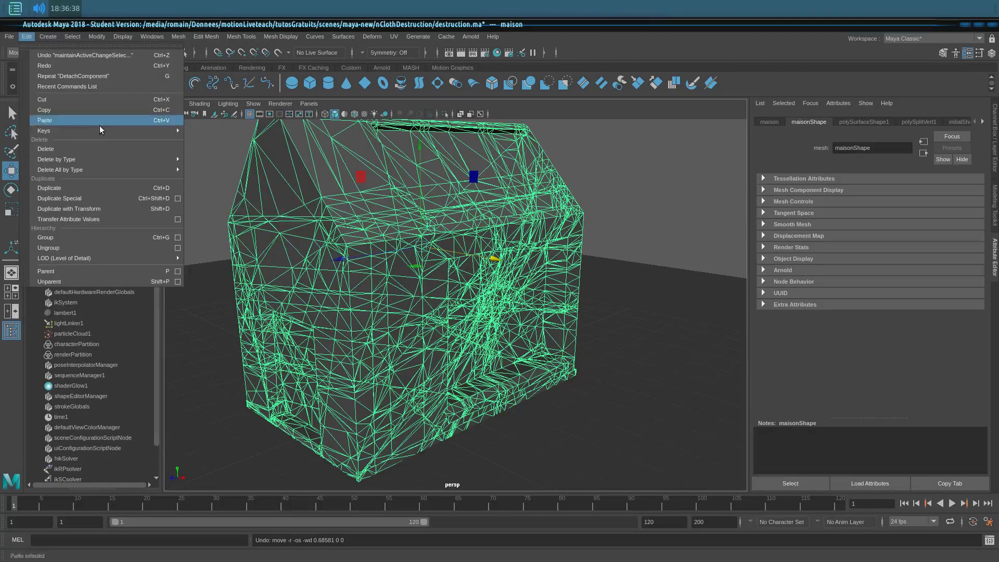
pyautogui.click(209, 170)
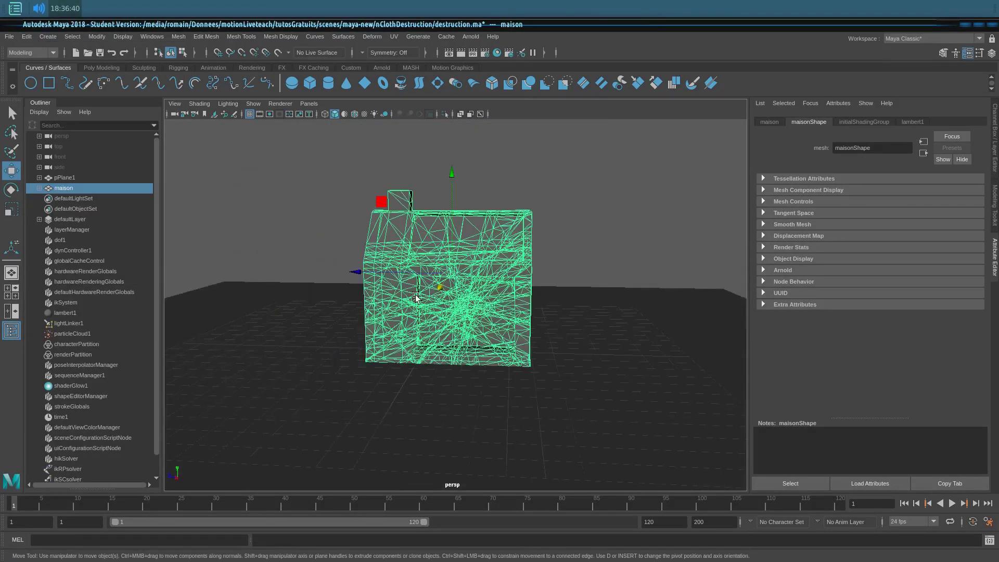
# Step: In face mode, select every face of the house
pyautogui.scroll(10, 417, 296)
pyautogui.press('F11')
pyautogui.keyDown('alt'); pyautogui.moveTo(479, 297); pyautogui.dragTo(455, 350); pyautogui.keyUp('alt')
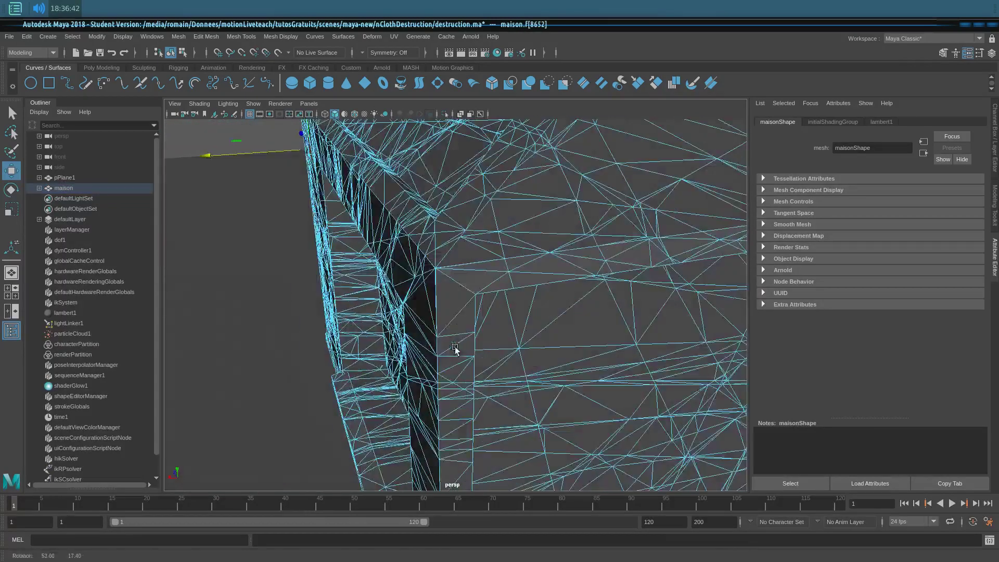
pyautogui.scroll(-5, 455, 350)
pyautogui.click(494, 313)
pyautogui.moveTo(495, 312)
pyautogui.keyDown('alt'); pyautogui.mouseDown()
pyautogui.moveTo(469, 281)
pyautogui.moveTo(504, 283)
pyautogui.mouseUp(); pyautogui.keyUp('alt')
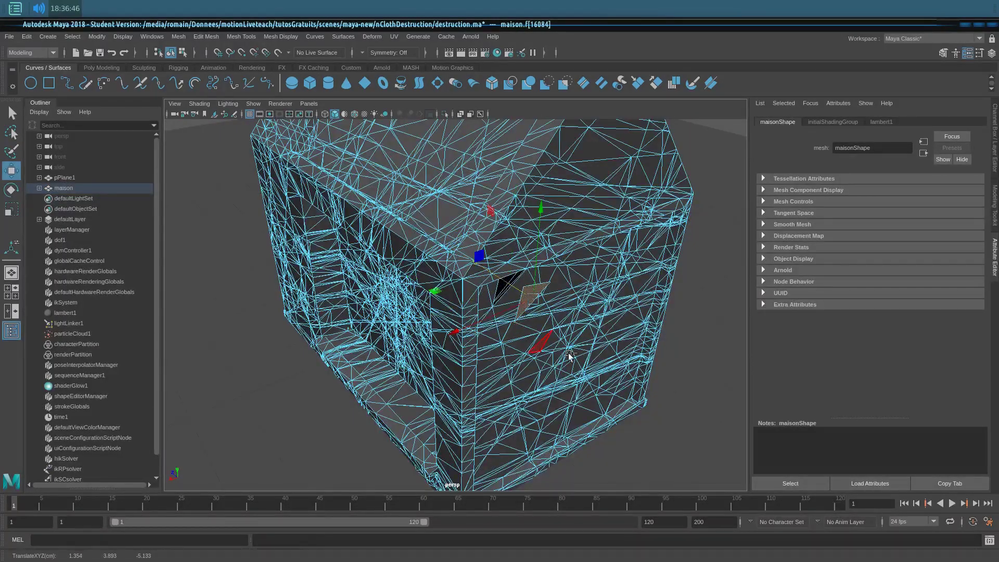
pyautogui.scroll(5, 585, 365)
pyautogui.keyDown('alt'); pyautogui.moveTo(585, 363); pyautogui.dragTo(508, 326); pyautogui.keyUp('alt')
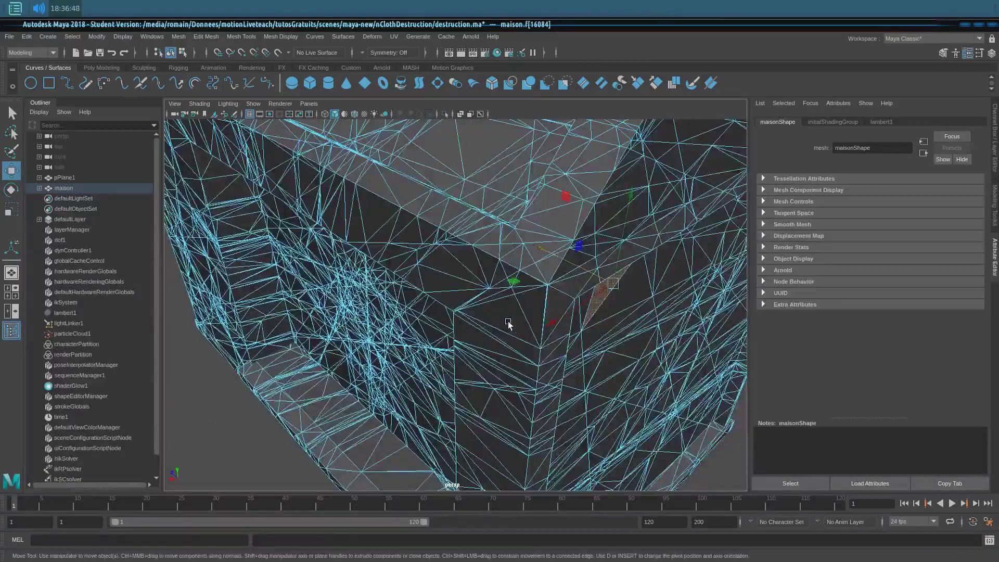
pyautogui.hotkey('ctrl', 'shift', 'a')
pyautogui.scroll(3, 521, 322)
pyautogui.scroll(3, 497, 302)
pyautogui.moveTo(497, 302)
pyautogui.keyDown('alt'); pyautogui.mouseDown()
pyautogui.moveTo(528, 312)
pyautogui.moveTo(527, 328)
pyautogui.mouseUp(); pyautogui.keyUp('alt')
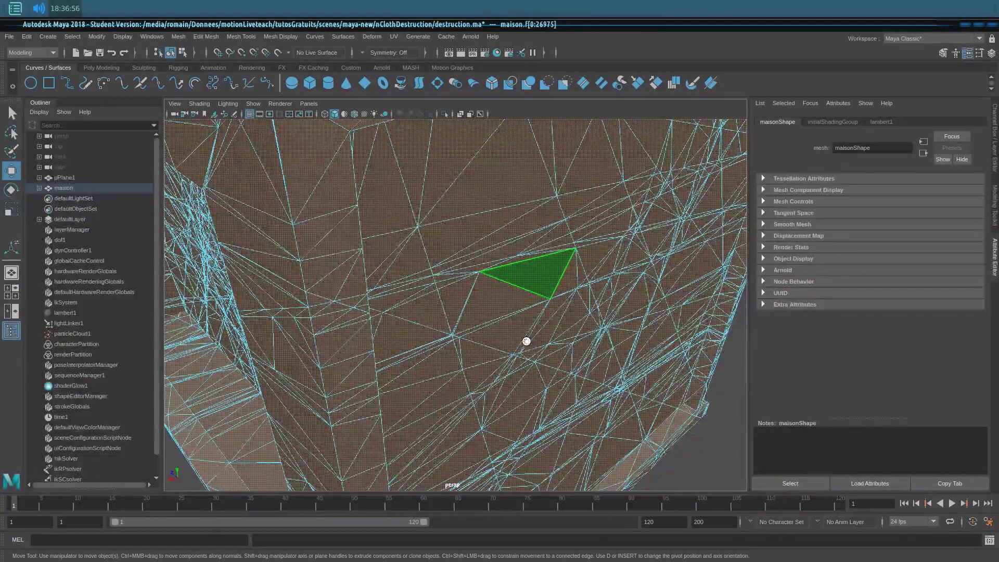
# Step: Extrude all the faces and drag the depth handle outward
pyautogui.hotkey('ctrl', 'e')
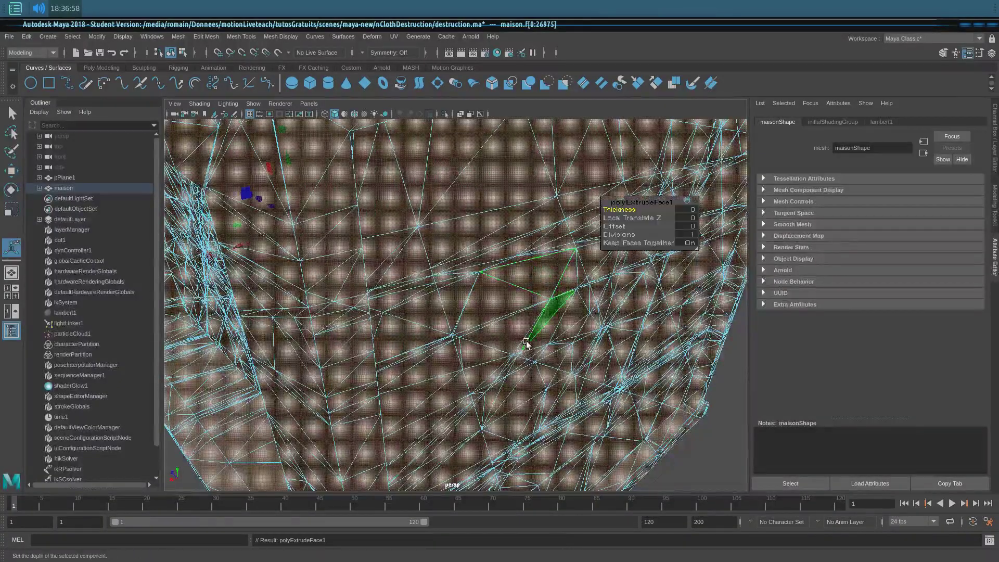
pyautogui.moveTo(561, 321)
pyautogui.keyDown('alt'); pyautogui.mouseDown()
pyautogui.moveTo(404, 254)
pyautogui.moveTo(337, 313)
pyautogui.moveTo(436, 334)
pyautogui.mouseUp(); pyautogui.keyUp('alt')
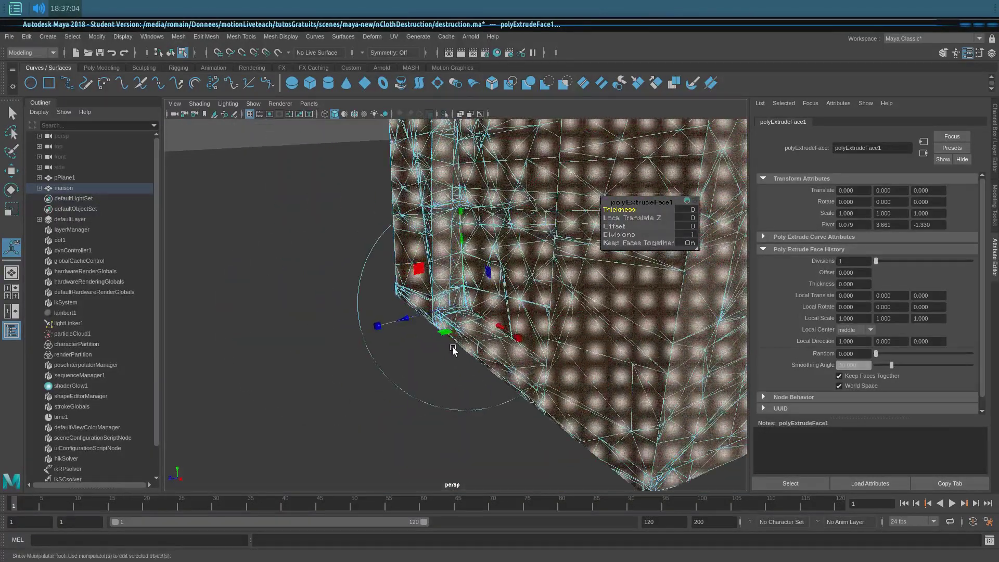
pyautogui.moveTo(410, 321); pyautogui.dragTo(412, 321)
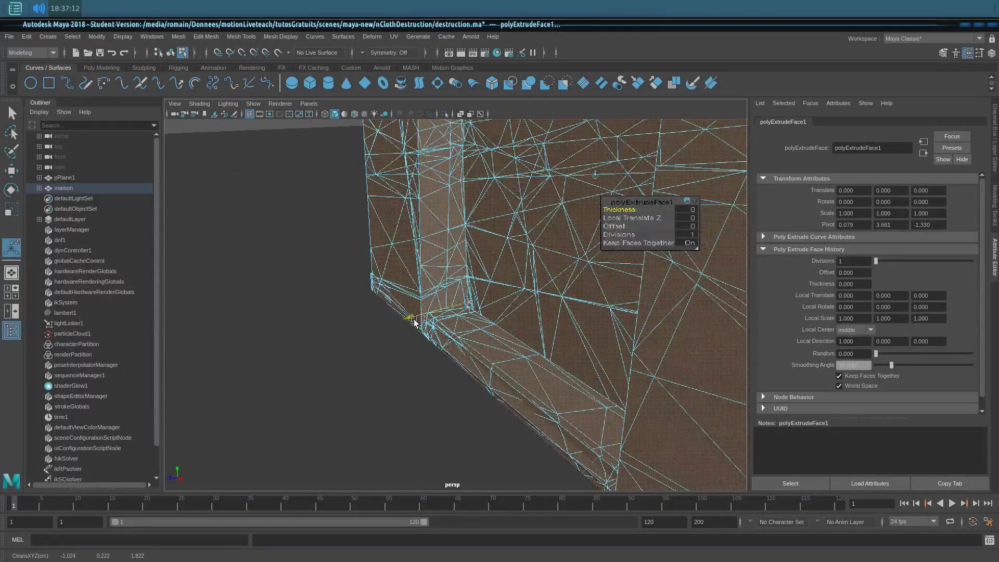
pyautogui.moveTo(415, 322); pyautogui.dragTo(407, 316)
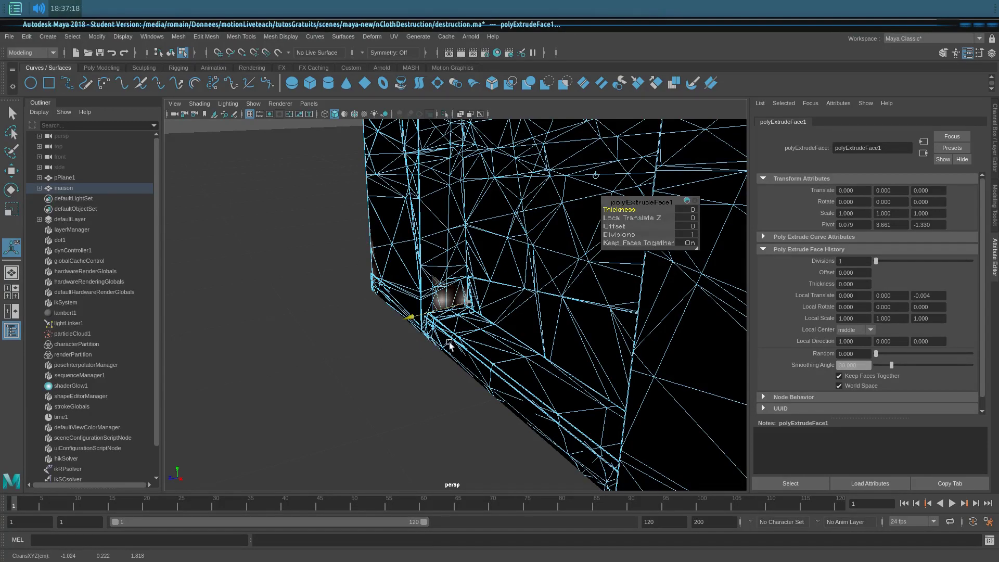
pyautogui.moveTo(460, 347); pyautogui.dragTo(373, 413)
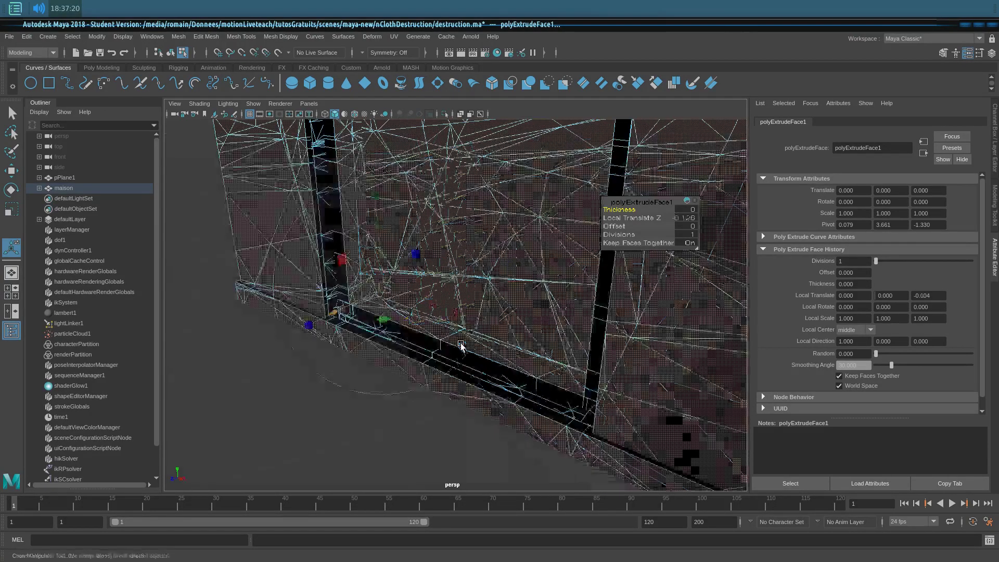
pyautogui.keyDown('alt'); pyautogui.moveTo(428, 409); pyautogui.dragTo(520, 313); pyautogui.keyUp('alt')
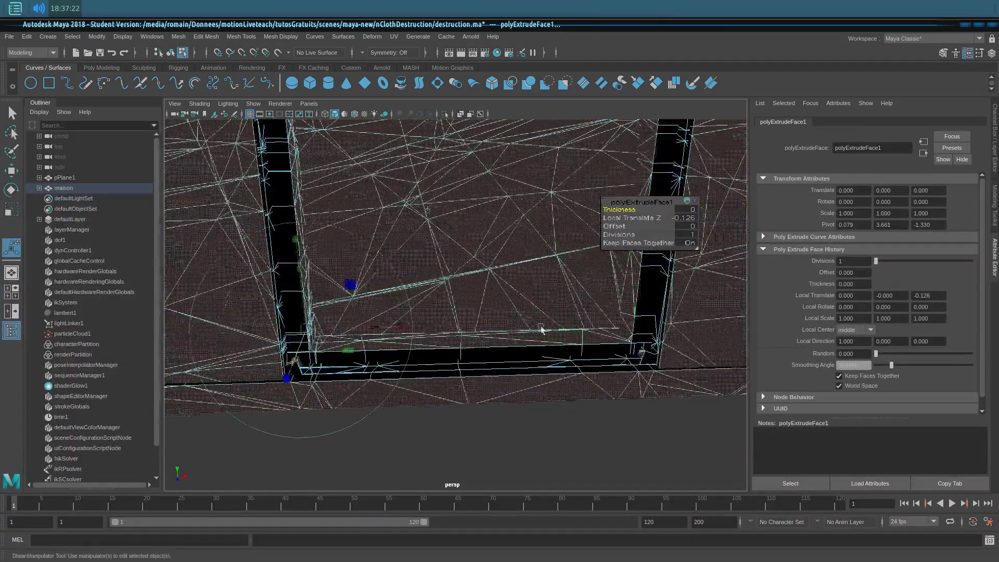
# Step: Set the extrusion's Local Translate Z to 0.025
pyautogui.click(687, 216)
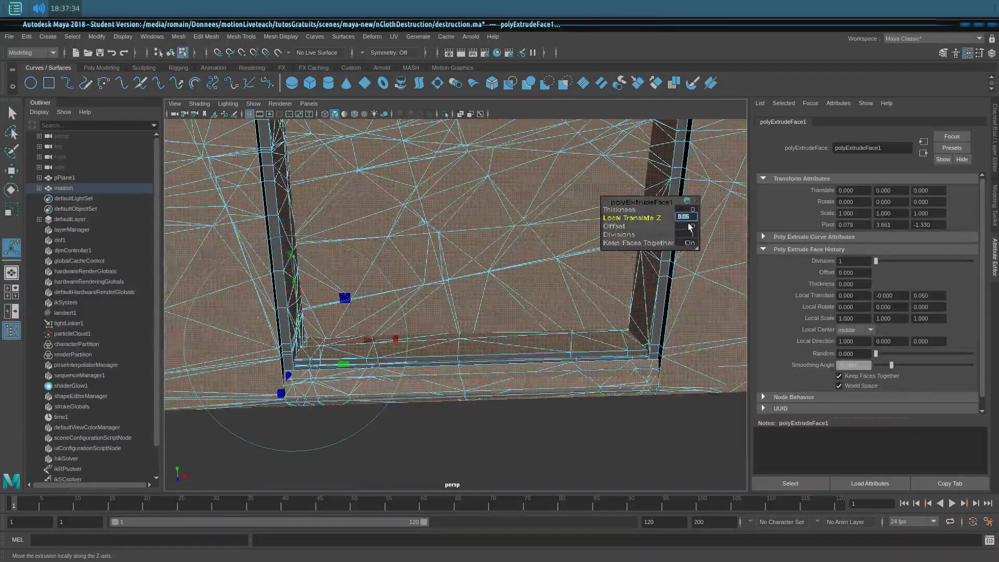
pyautogui.moveTo(598, 344)
pyautogui.keyDown('alt'); pyautogui.mouseDown()
pyautogui.moveTo(604, 378)
pyautogui.moveTo(663, 375)
pyautogui.moveTo(430, 357)
pyautogui.moveTo(500, 366)
pyautogui.moveTo(506, 345)
pyautogui.moveTo(551, 321)
pyautogui.mouseUp(); pyautogui.keyUp('alt')
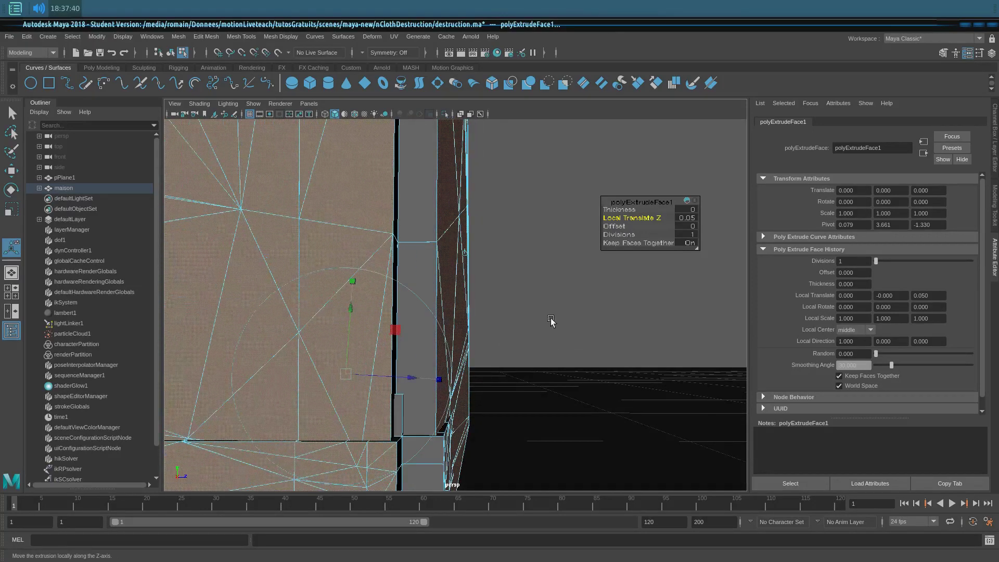
pyautogui.click(684, 219)
pyautogui.press('Return')
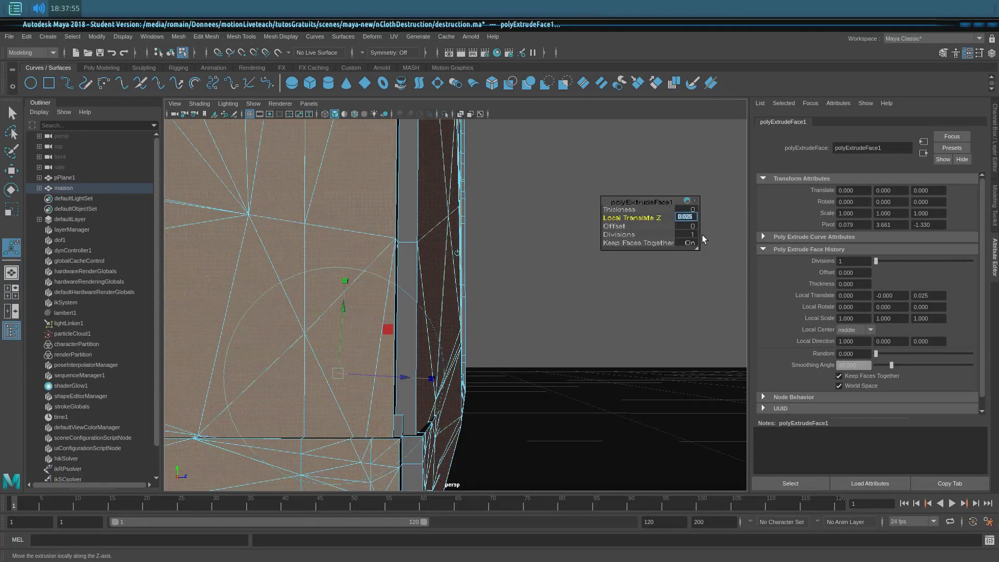
# Step: Deselect the faces, select the ground plane, and look down on the house
pyautogui.click(604, 354)
pyautogui.moveTo(604, 353)
pyautogui.keyDown('alt'); pyautogui.mouseDown()
pyautogui.moveTo(526, 328)
pyautogui.moveTo(591, 280)
pyautogui.moveTo(588, 312)
pyautogui.moveTo(560, 333)
pyautogui.moveTo(571, 461)
pyautogui.moveTo(524, 393)
pyautogui.mouseUp(); pyautogui.keyUp('alt')
pyautogui.click(592, 280)
pyautogui.click(560, 334)
pyautogui.scroll(-5, 515, 392)
pyautogui.scroll(-3, 494, 365)
pyautogui.keyDown('alt'); pyautogui.moveTo(479, 345); pyautogui.dragTo(502, 371); pyautogui.keyUp('alt')
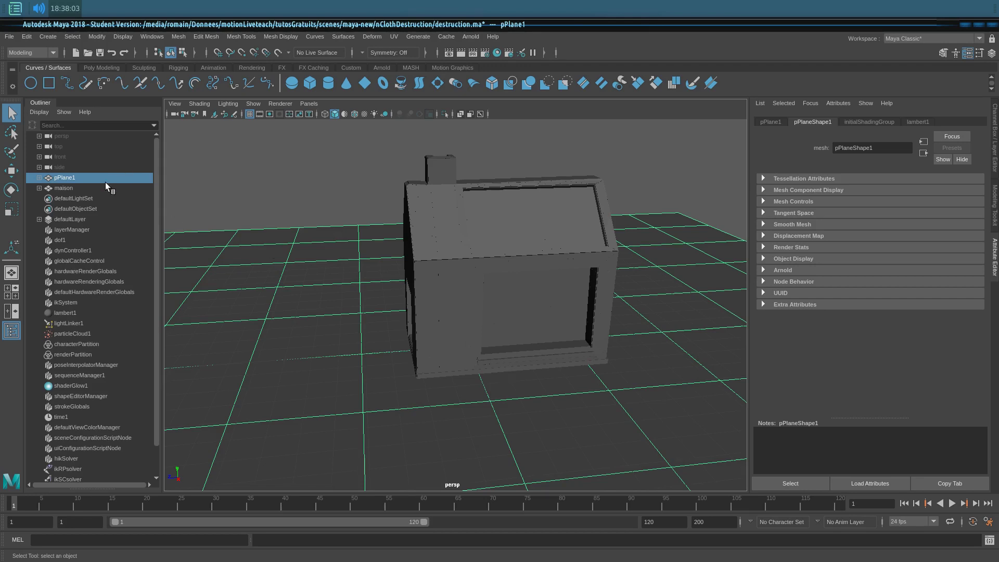
# Step: Orbit around the thickened house, selecting and deselecting it to inspect the front
pyautogui.click(489, 225)
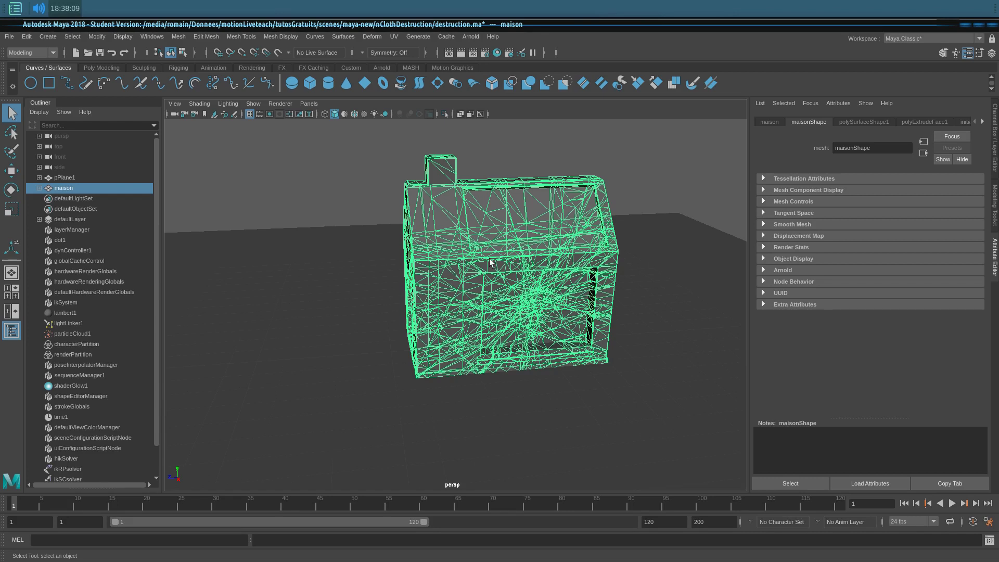
pyautogui.click(639, 197)
pyautogui.keyDown('alt'); pyautogui.moveTo(647, 205); pyautogui.dragTo(620, 270); pyautogui.keyUp('alt')
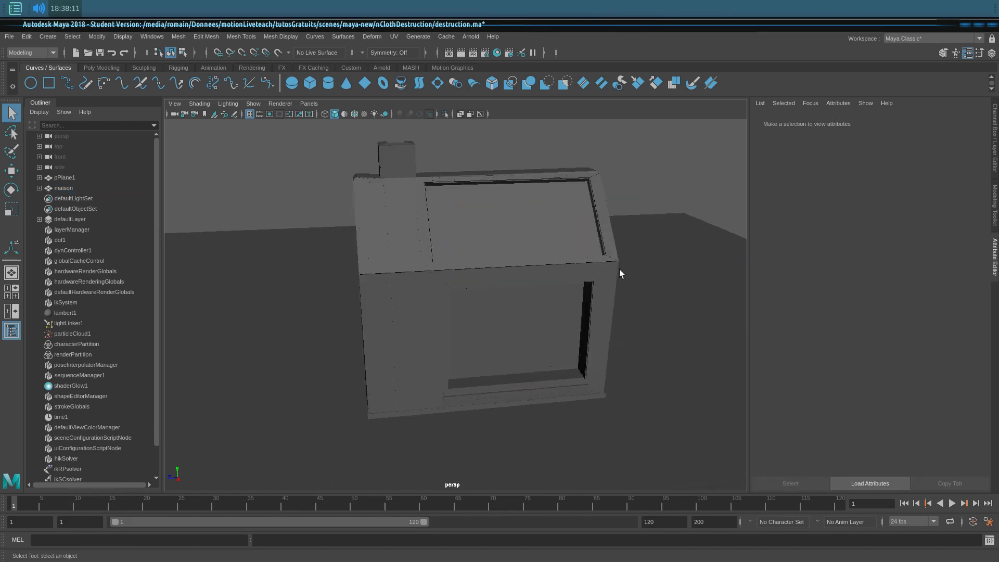
pyautogui.scroll(5, 576, 241)
pyautogui.moveTo(575, 241)
pyautogui.keyDown('alt'); pyautogui.mouseDown()
pyautogui.moveTo(507, 233)
pyautogui.moveTo(488, 245)
pyautogui.mouseUp(); pyautogui.keyUp('alt')
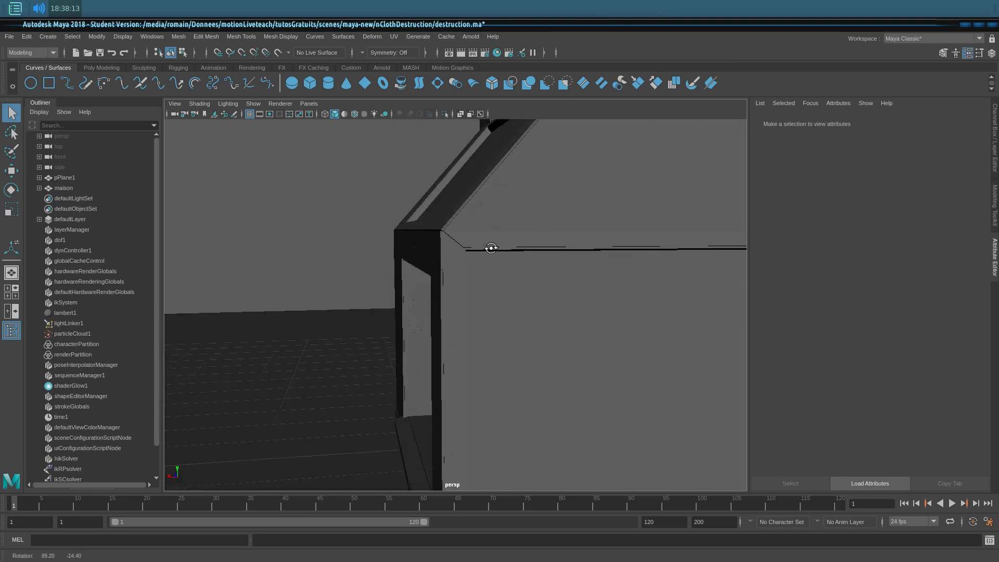
pyautogui.scroll(-5, 495, 268)
pyautogui.keyDown('alt'); pyautogui.moveTo(518, 302); pyautogui.dragTo(453, 313); pyautogui.keyUp('alt')
pyautogui.click(453, 312)
pyautogui.scroll(3, 604, 277)
pyautogui.click(604, 277)
# Step: Orbit closely around the house's front wall to examine the extruded pieces
pyautogui.keyDown('alt'); pyautogui.moveTo(557, 242); pyautogui.dragTo(576, 222); pyautogui.keyUp('alt')
pyautogui.scroll(3, 602, 212)
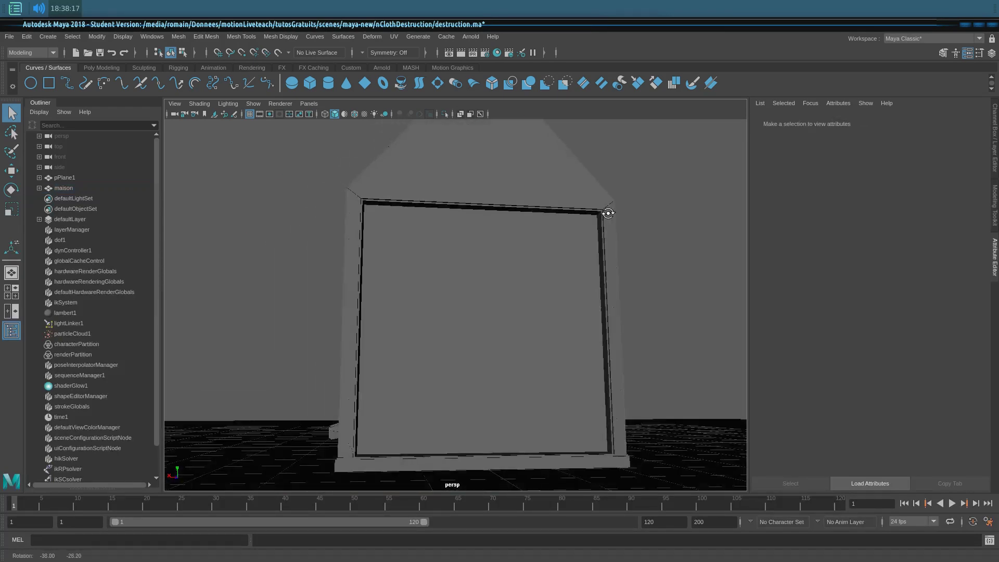
pyautogui.scroll(-4, 647, 212)
pyautogui.scroll(4, 647, 212)
pyautogui.moveTo(647, 212)
pyautogui.keyDown('alt'); pyautogui.mouseDown()
pyautogui.moveTo(690, 228)
pyautogui.moveTo(549, 268)
pyautogui.moveTo(596, 267)
pyautogui.mouseUp(); pyautogui.keyUp('alt')
pyautogui.scroll(-3, 548, 267)
pyautogui.scroll(2, 596, 268)
pyautogui.keyDown('alt'); pyautogui.moveTo(554, 331); pyautogui.dragTo(540, 313, button='middle'); pyautogui.keyUp('alt')
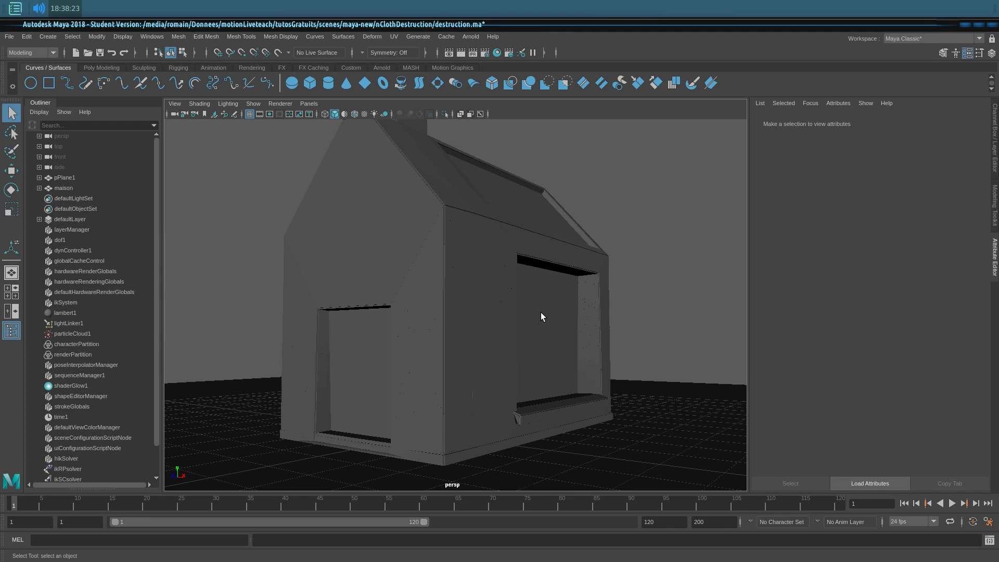
pyautogui.scroll(-5, 537, 290)
pyautogui.moveTo(538, 291)
pyautogui.keyDown('alt'); pyautogui.mouseDown()
pyautogui.moveTo(460, 285)
pyautogui.moveTo(562, 290)
pyautogui.moveTo(504, 292)
pyautogui.moveTo(517, 321)
pyautogui.moveTo(472, 325)
pyautogui.mouseUp(); pyautogui.keyUp('alt')
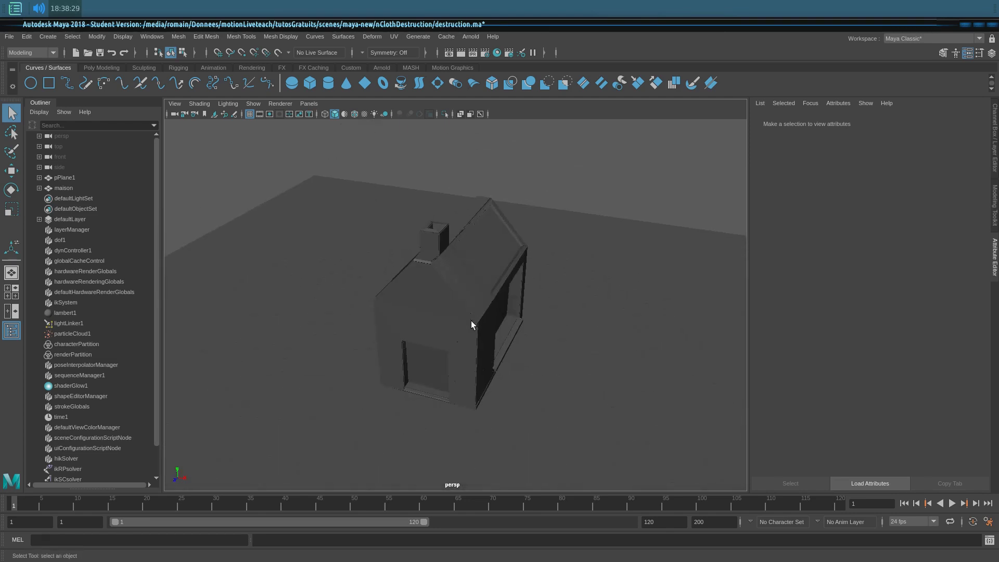
# Step: Select the house and save destruction.ma, dismissing the Student Version warning
pyautogui.click(451, 283)
pyautogui.moveTo(429, 313)
pyautogui.keyDown('alt'); pyautogui.mouseDown()
pyautogui.moveTo(335, 305)
pyautogui.moveTo(461, 311)
pyautogui.mouseUp(); pyautogui.keyUp('alt')
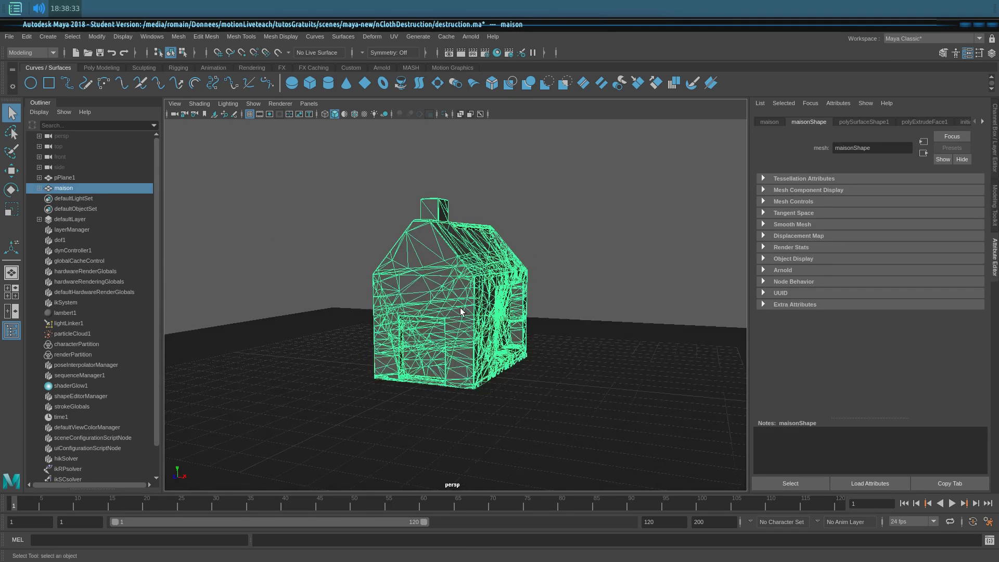
pyautogui.hotkey('ctrl', 's')
pyautogui.click(470, 271)
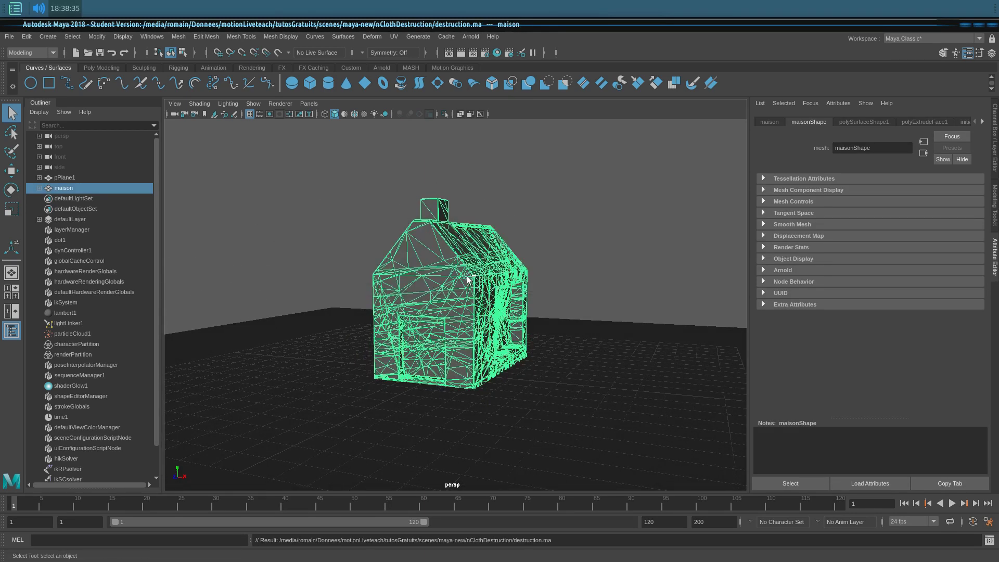
pyautogui.keyDown('alt'); pyautogui.moveTo(462, 278); pyautogui.dragTo(540, 224); pyautogui.keyUp('alt')
# Step: Create a poly sphere, place it on the house's right side, and preview playback
pyautogui.click(577, 181)
pyautogui.moveTo(587, 178)
pyautogui.keyDown('alt'); pyautogui.mouseDown()
pyautogui.moveTo(446, 189)
pyautogui.moveTo(579, 239)
pyautogui.mouseUp(); pyautogui.keyUp('alt')
pyautogui.keyDown('shift'); pyautogui.moveTo(579, 240); pyautogui.dragTo(606, 239, button='right'); pyautogui.keyUp('shift')
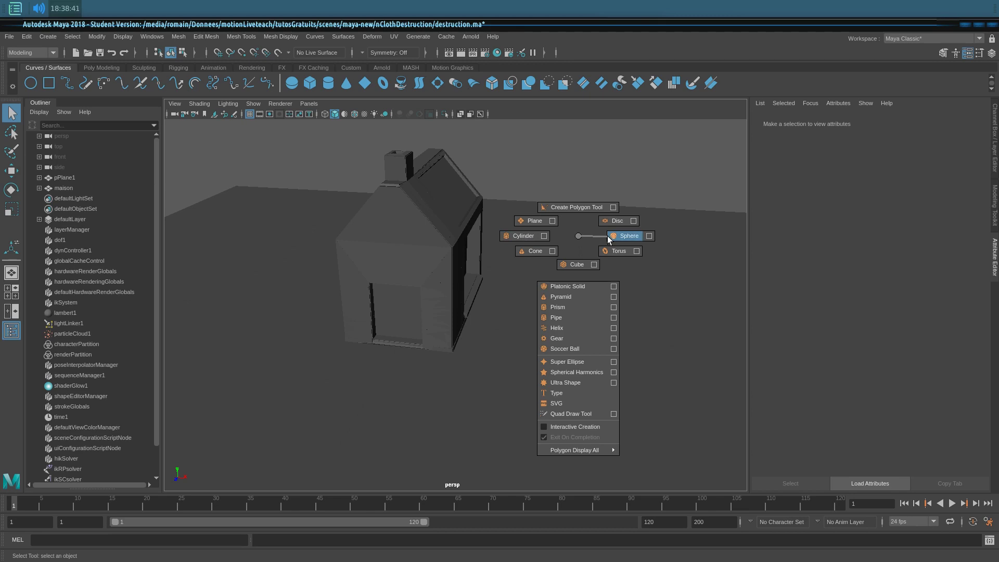
pyautogui.press('w')
pyautogui.moveTo(526, 334)
pyautogui.mouseDown()
pyautogui.moveTo(646, 339)
pyautogui.moveTo(576, 339)
pyautogui.mouseUp()
pyautogui.moveTo(641, 268)
pyautogui.keyDown('alt'); pyautogui.mouseDown()
pyautogui.moveTo(663, 186)
pyautogui.moveTo(518, 349)
pyautogui.mouseUp(); pyautogui.keyUp('alt')
pyautogui.keyDown('alt'); pyautogui.moveTo(407, 371); pyautogui.dragTo(490, 380); pyautogui.keyUp('alt')
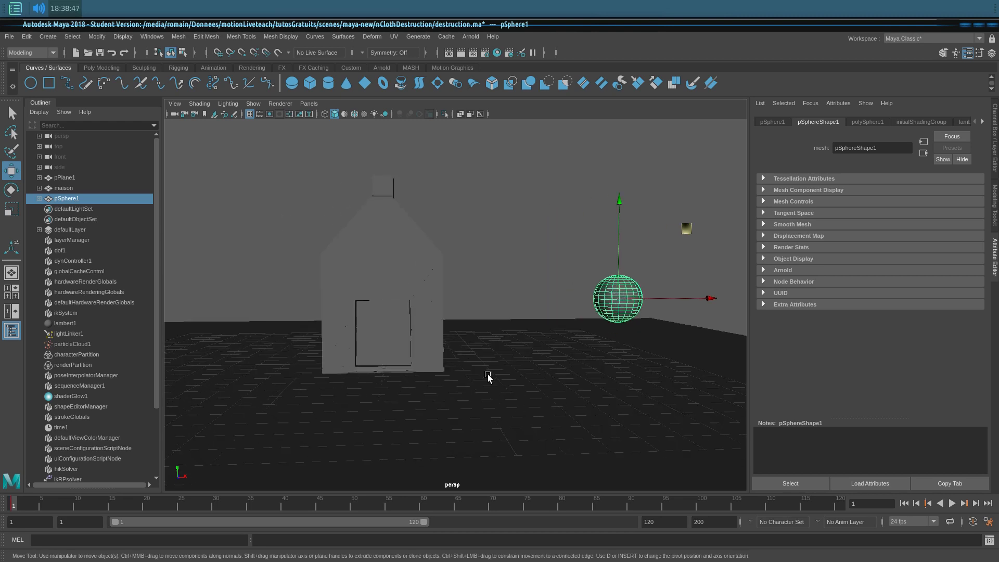
pyautogui.hotkey('alt', 'v')
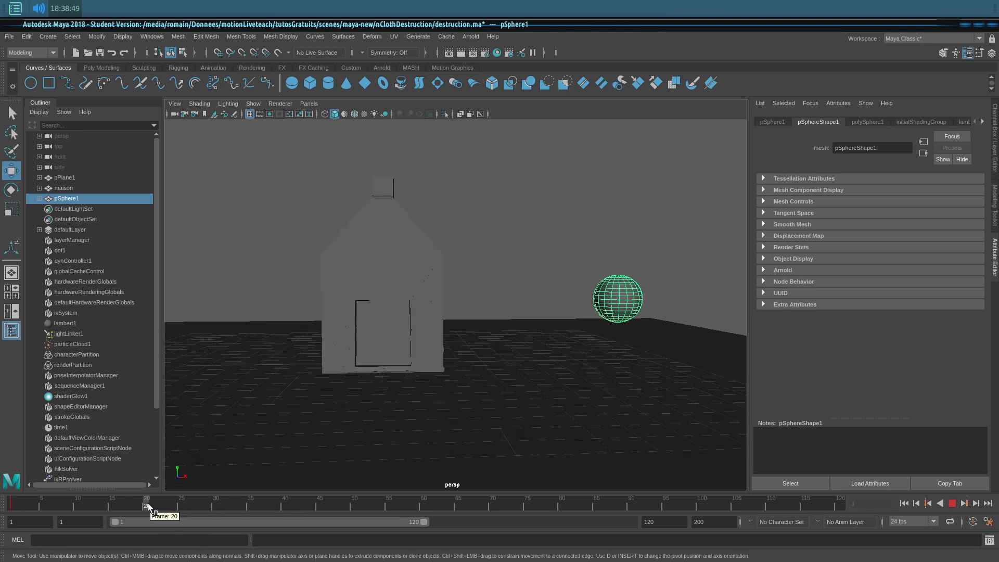
pyautogui.hotkey('alt', 'v')
pyautogui.hotkey('alt', 'shift', 'v')
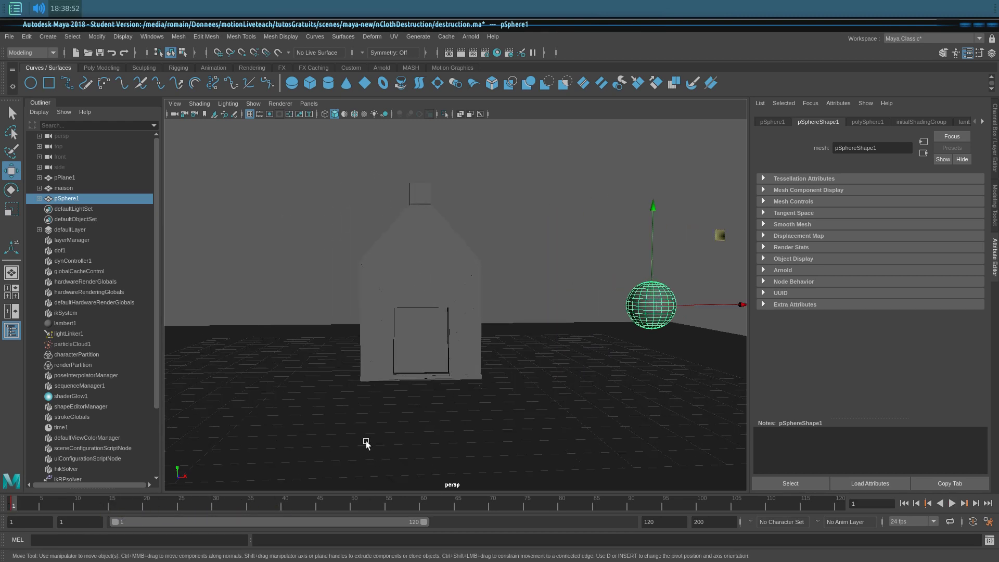
# Step: At frame 20, move the sphere to the house's left side and play the animation back
pyautogui.moveTo(606, 277)
pyautogui.keyDown('alt'); pyautogui.mouseDown()
pyautogui.moveTo(507, 310)
pyautogui.moveTo(327, 334)
pyautogui.moveTo(386, 332)
pyautogui.mouseUp(); pyautogui.keyUp('alt')
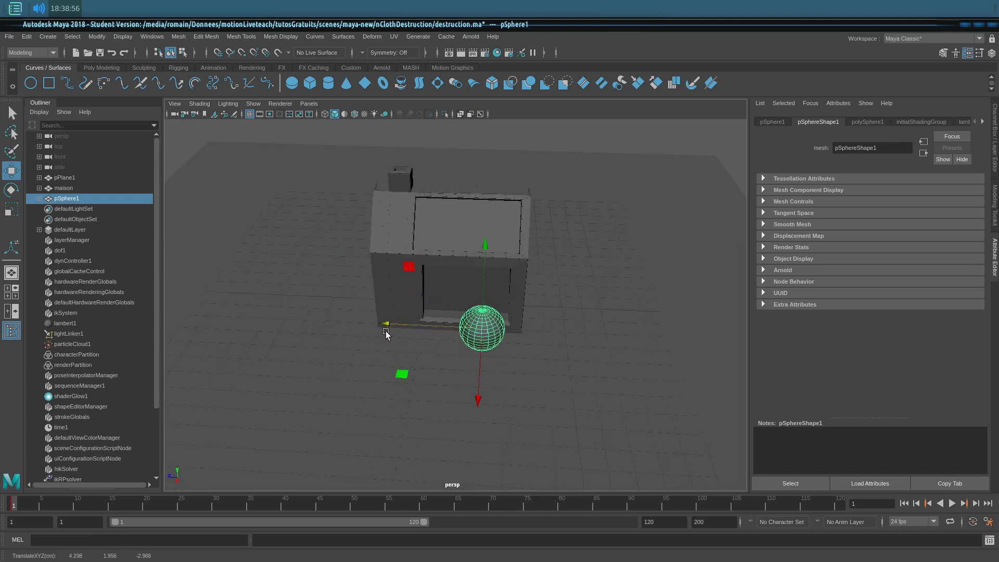
pyautogui.keyDown('alt'); pyautogui.moveTo(382, 401); pyautogui.dragTo(176, 464); pyautogui.keyUp('alt')
pyautogui.click(147, 502)
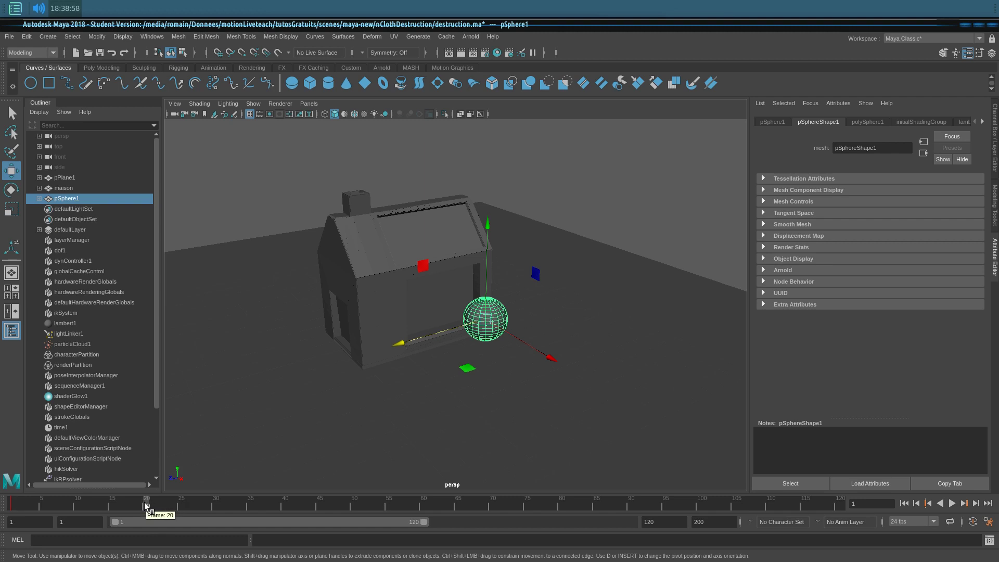
pyautogui.moveTo(257, 434)
pyautogui.keyDown('alt'); pyautogui.mouseDown()
pyautogui.moveTo(441, 407)
pyautogui.moveTo(395, 396)
pyautogui.moveTo(286, 256)
pyautogui.mouseUp(); pyautogui.keyUp('alt')
pyautogui.click(287, 258)
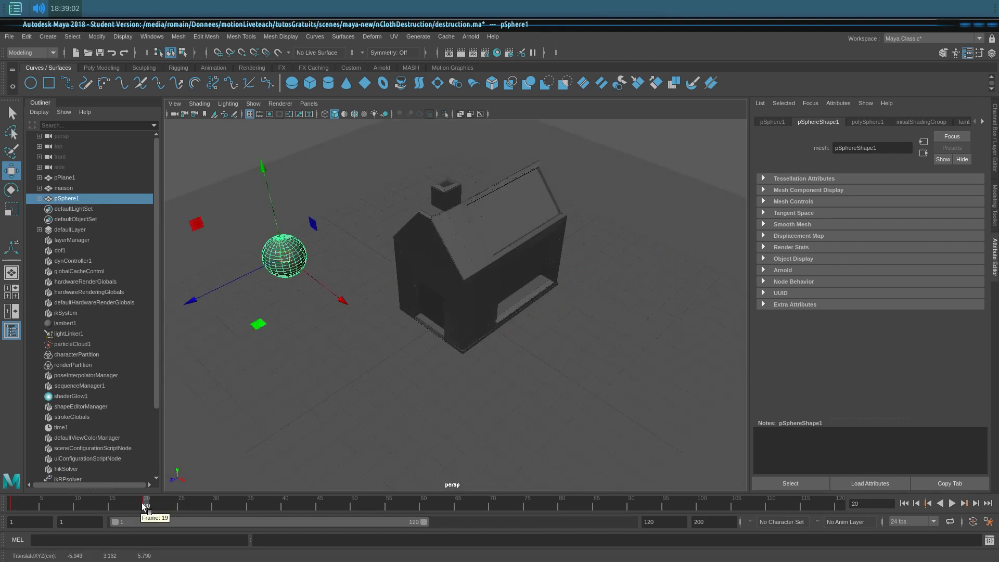
pyautogui.click(11, 503)
pyautogui.hotkey('alt', 'v')
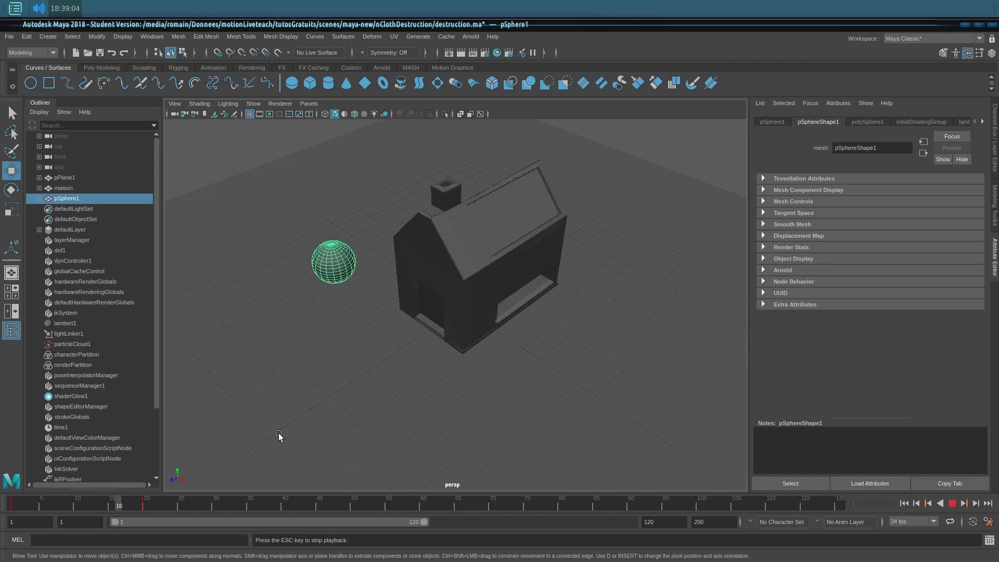
pyautogui.hotkey('alt', 'v')
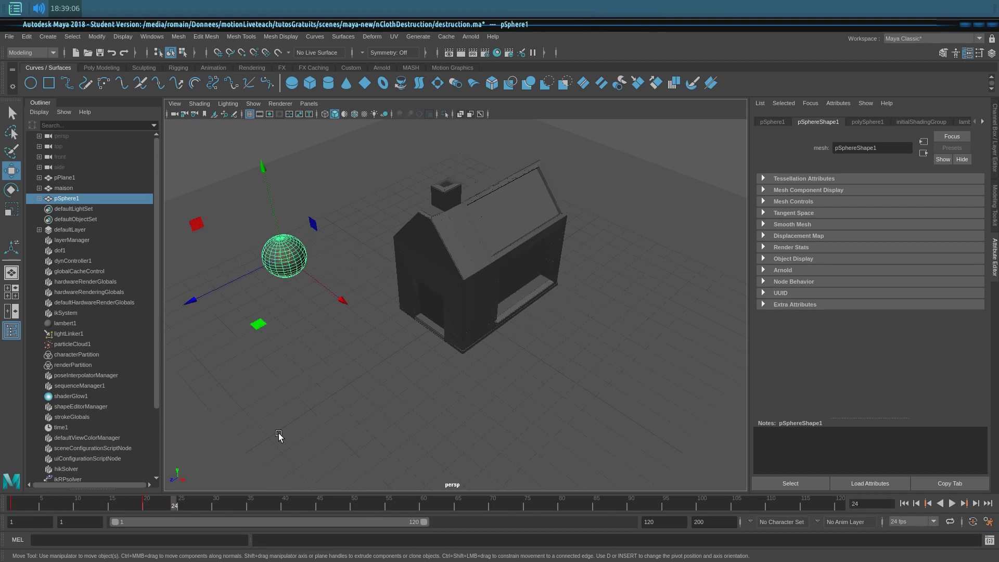
pyautogui.click(989, 522)
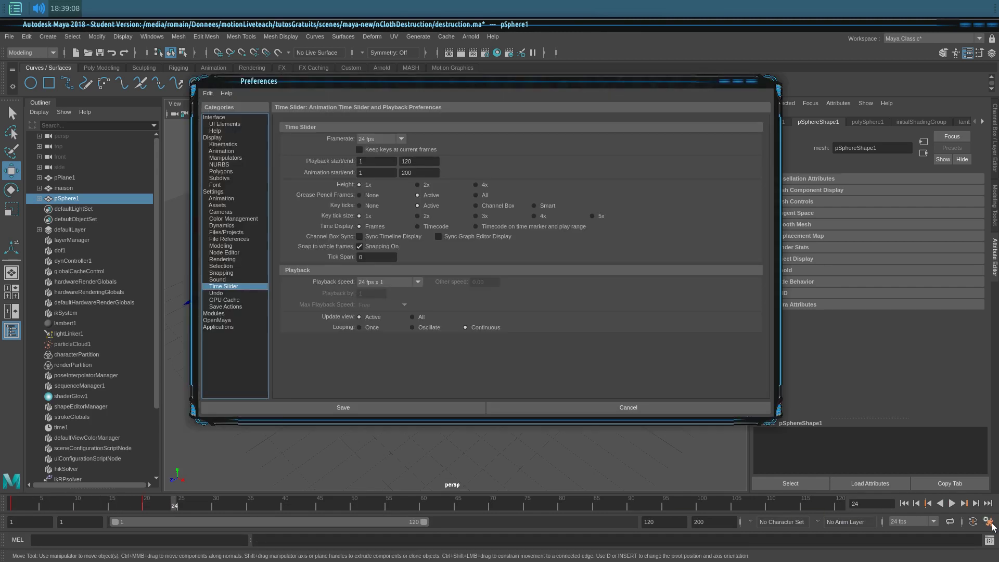
# Step: Set Time Slider playback to every frame, capped at 24 fps, and save the preferences
pyautogui.click(226, 300)
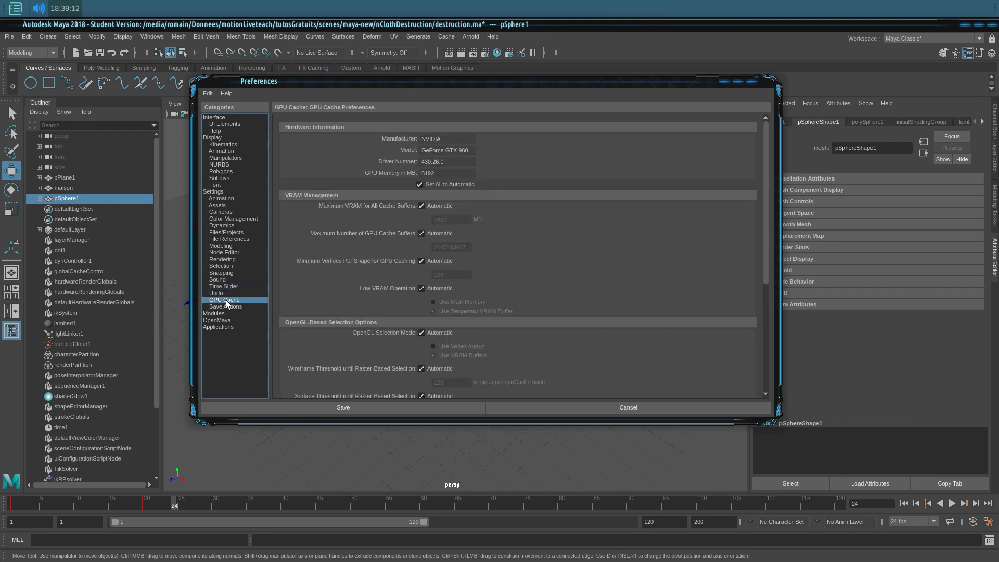
pyautogui.click(229, 287)
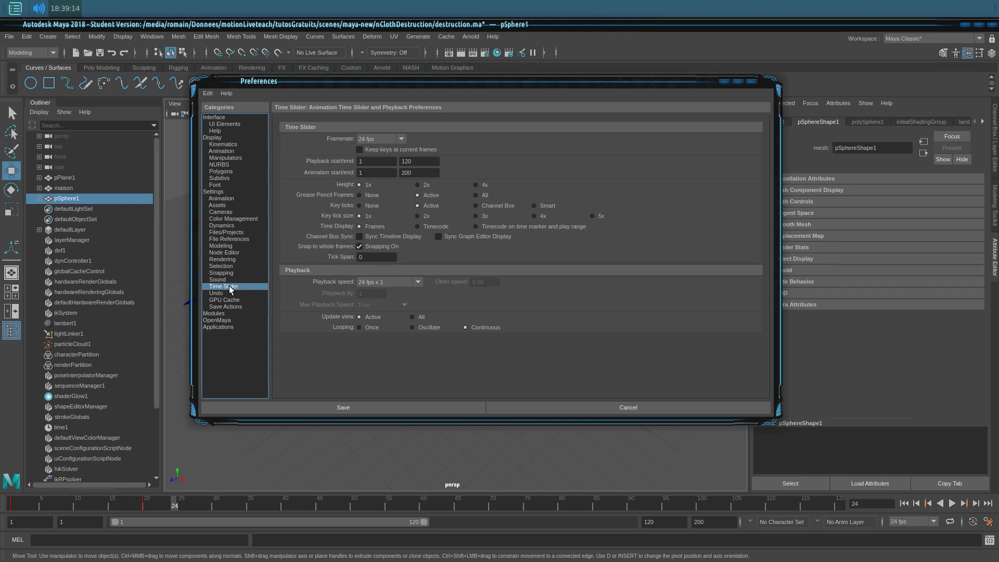
pyautogui.click(359, 281)
pyautogui.click(376, 293)
pyautogui.click(361, 306)
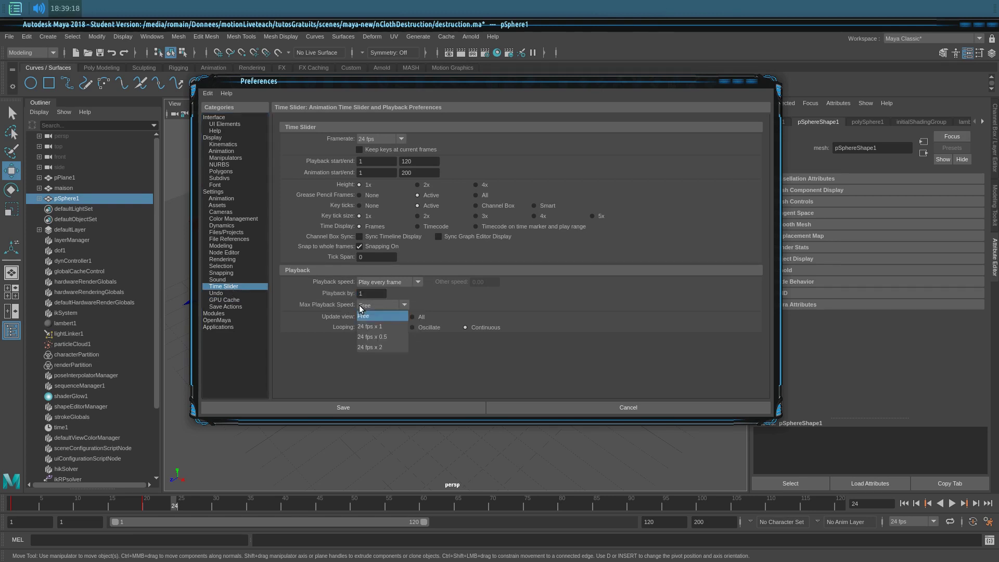
pyautogui.click(395, 327)
pyautogui.click(432, 409)
pyautogui.moveTo(370, 350)
pyautogui.keyDown('alt'); pyautogui.mouseDown()
pyautogui.moveTo(446, 335)
pyautogui.moveTo(594, 245)
pyautogui.mouseUp(); pyautogui.keyUp('alt')
pyautogui.click(594, 245)
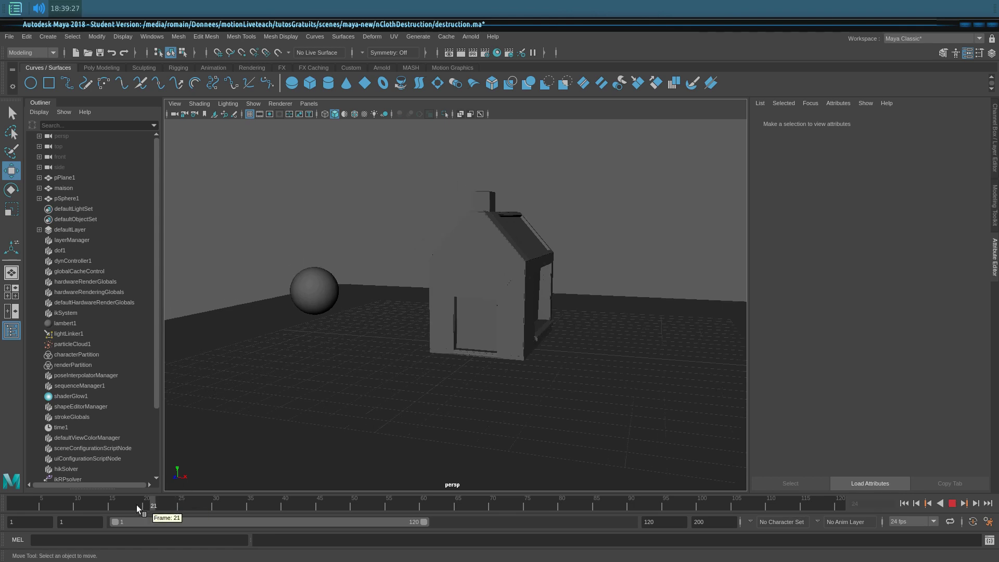
# Step: Make pPlane1 and pSphere1 passive colliders from the FX nCloth menu and play the simulation
pyautogui.moveTo(175, 506); pyautogui.dragTo(13, 506)
pyautogui.keyDown('alt'); pyautogui.moveTo(356, 341); pyautogui.dragTo(345, 345); pyautogui.keyUp('alt')
pyautogui.click(616, 298)
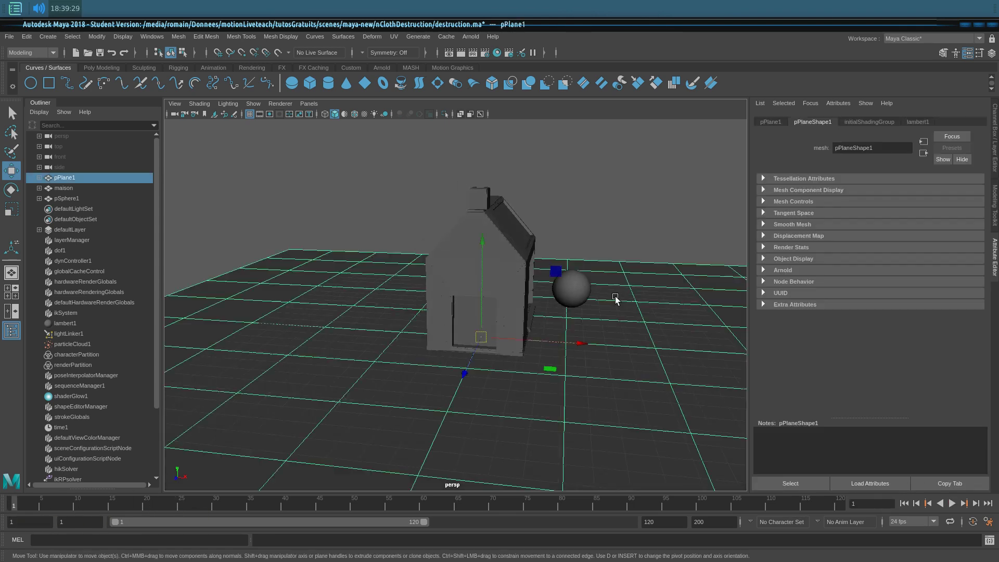
pyautogui.keyDown('shift'); pyautogui.click(587, 290); pyautogui.keyUp('shift')
pyautogui.click(31, 53)
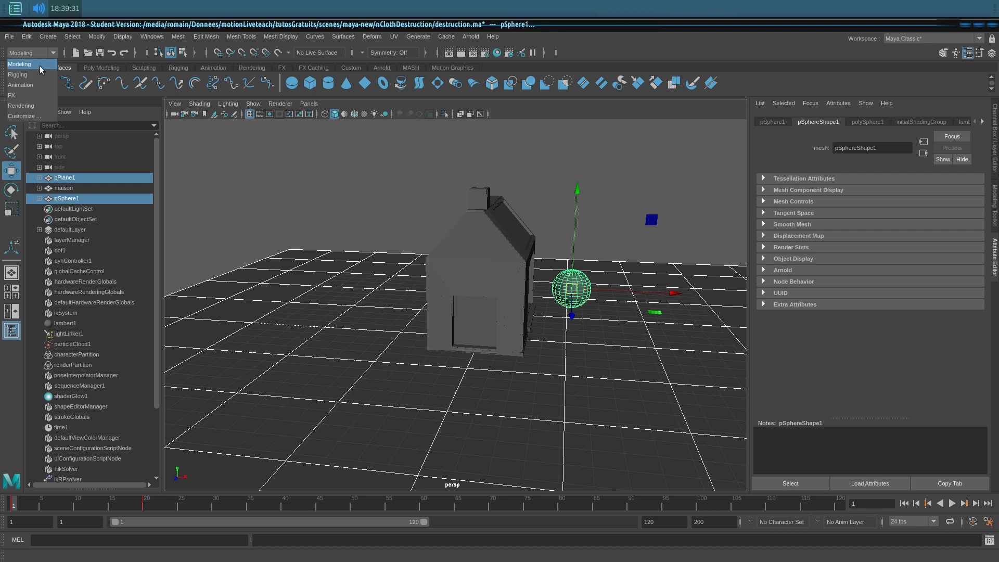
pyautogui.click(31, 93)
pyautogui.click(245, 41)
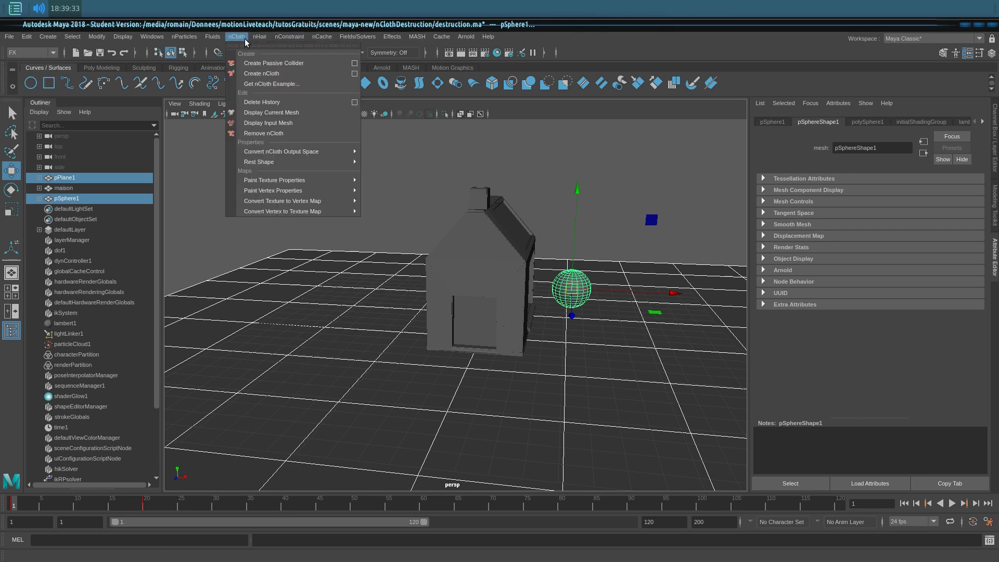
pyautogui.click(276, 63)
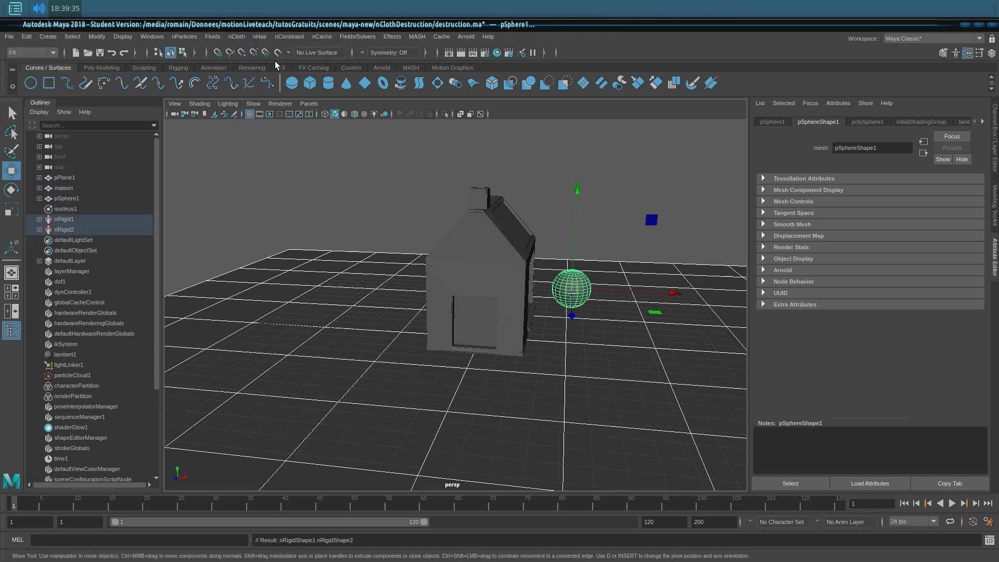
pyautogui.click(554, 201)
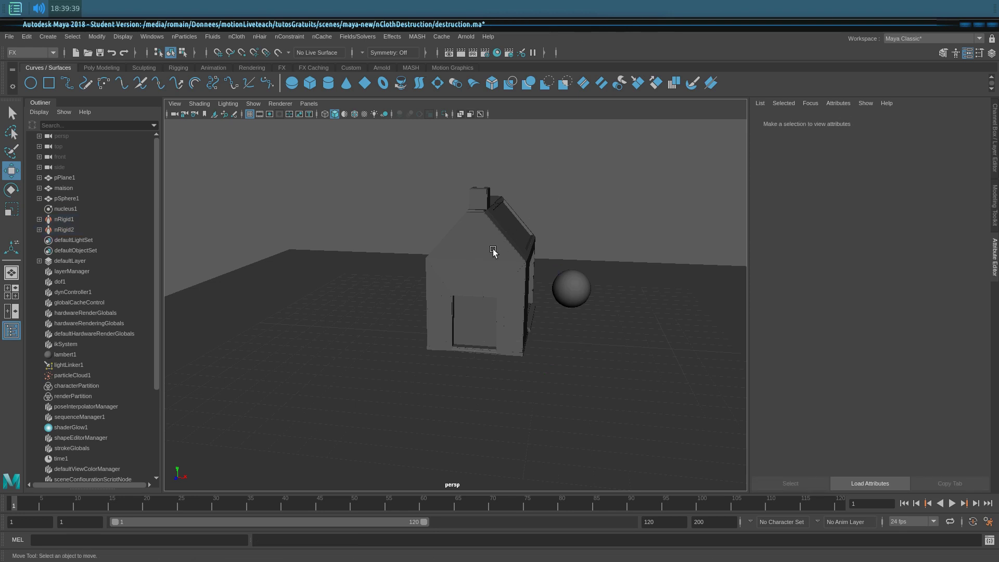
pyautogui.hotkey('alt', 'v')
pyautogui.hotkey('alt', 'v')
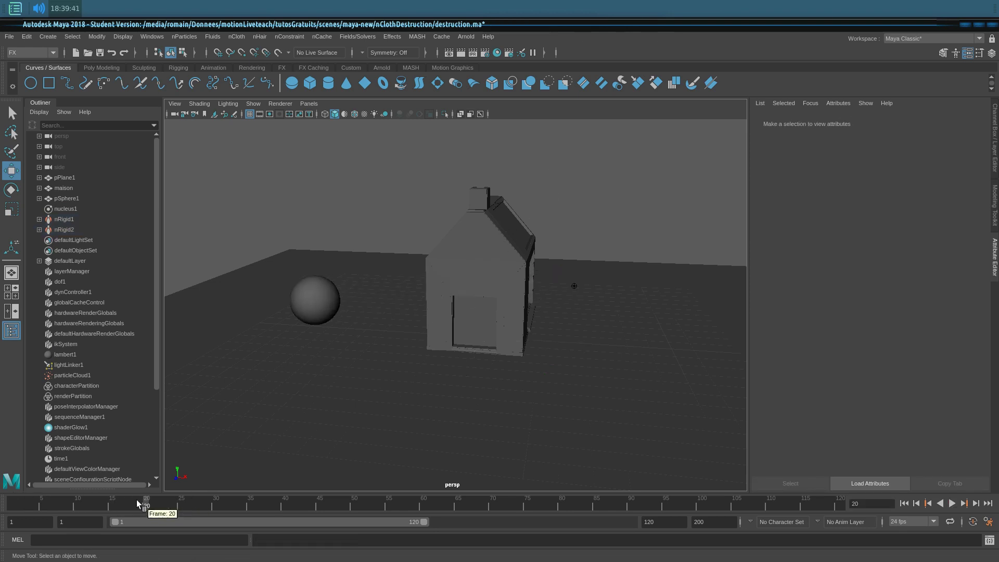
pyautogui.moveTo(151, 504); pyautogui.dragTo(11, 489)
# Step: Lower the ground plane slightly in Y, then reselect the house
pyautogui.click(479, 226)
pyautogui.moveTo(407, 328)
pyautogui.keyDown('alt'); pyautogui.mouseDown()
pyautogui.moveTo(369, 279)
pyautogui.moveTo(348, 274)
pyautogui.moveTo(346, 292)
pyautogui.mouseUp(); pyautogui.keyUp('alt')
pyautogui.keyDown('alt'); pyautogui.moveTo(346, 292); pyautogui.dragTo(448, 341, button='right'); pyautogui.keyUp('alt')
pyautogui.click(472, 339)
pyautogui.moveTo(473, 338)
pyautogui.keyDown('alt'); pyautogui.mouseDown()
pyautogui.moveTo(379, 325)
pyautogui.moveTo(396, 300)
pyautogui.mouseUp(); pyautogui.keyUp('alt')
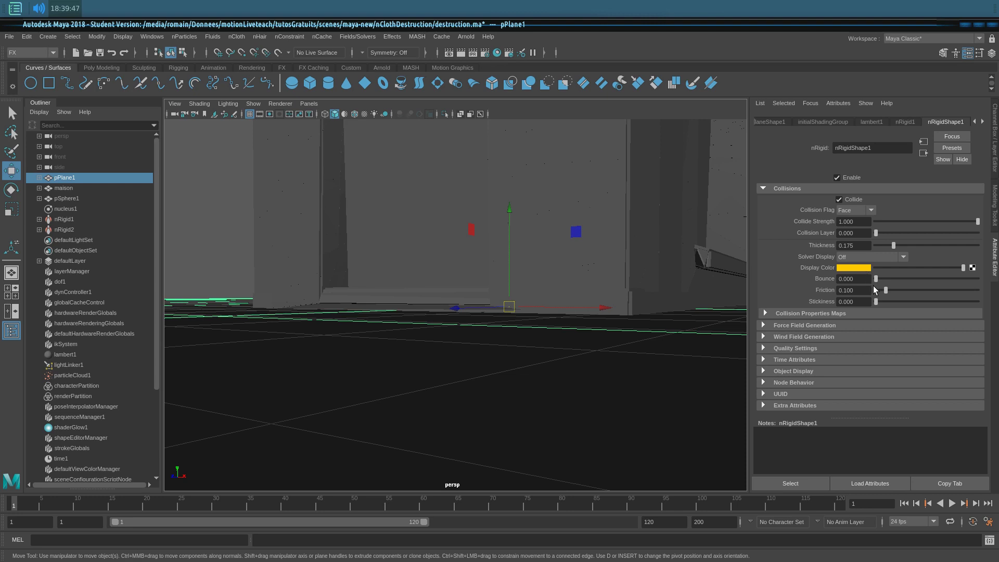
pyautogui.moveTo(516, 218); pyautogui.dragTo(514, 214)
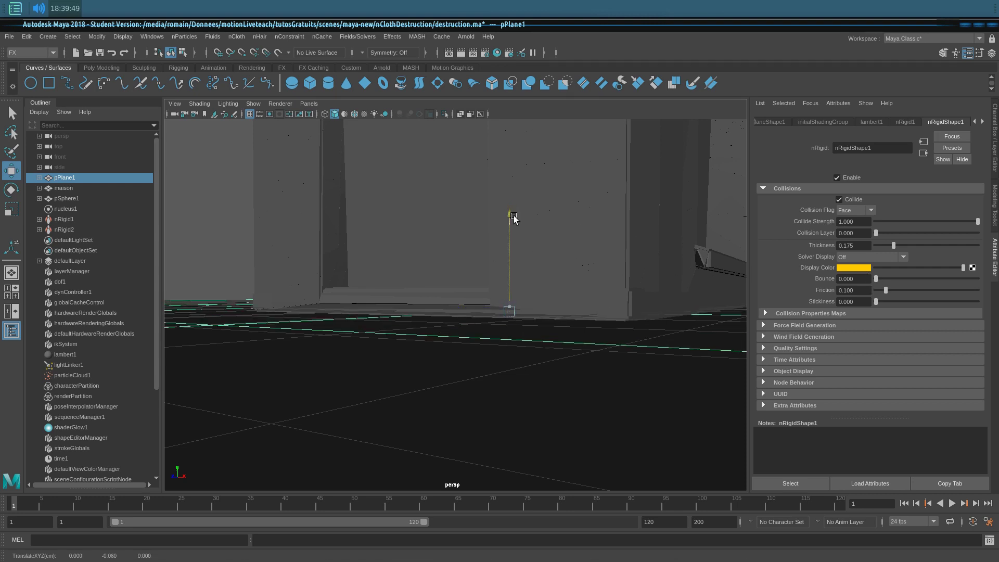
pyautogui.moveTo(513, 216)
pyautogui.keyDown('alt'); pyautogui.mouseDown()
pyautogui.moveTo(365, 299)
pyautogui.moveTo(656, 228)
pyautogui.mouseUp(); pyautogui.keyUp('alt')
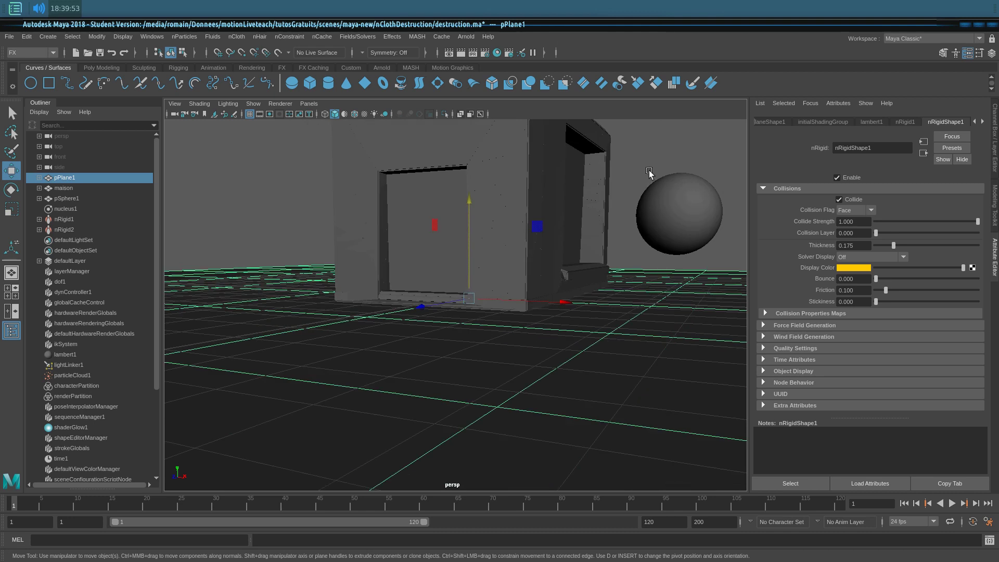
pyautogui.click(649, 174)
pyautogui.keyDown('alt'); pyautogui.moveTo(650, 173); pyautogui.dragTo(635, 270); pyautogui.keyUp('alt')
pyautogui.click(458, 271)
pyautogui.moveTo(458, 270)
pyautogui.keyDown('alt'); pyautogui.mouseDown()
pyautogui.moveTo(477, 298)
pyautogui.moveTo(435, 225)
pyautogui.mouseUp(); pyautogui.keyUp('alt')
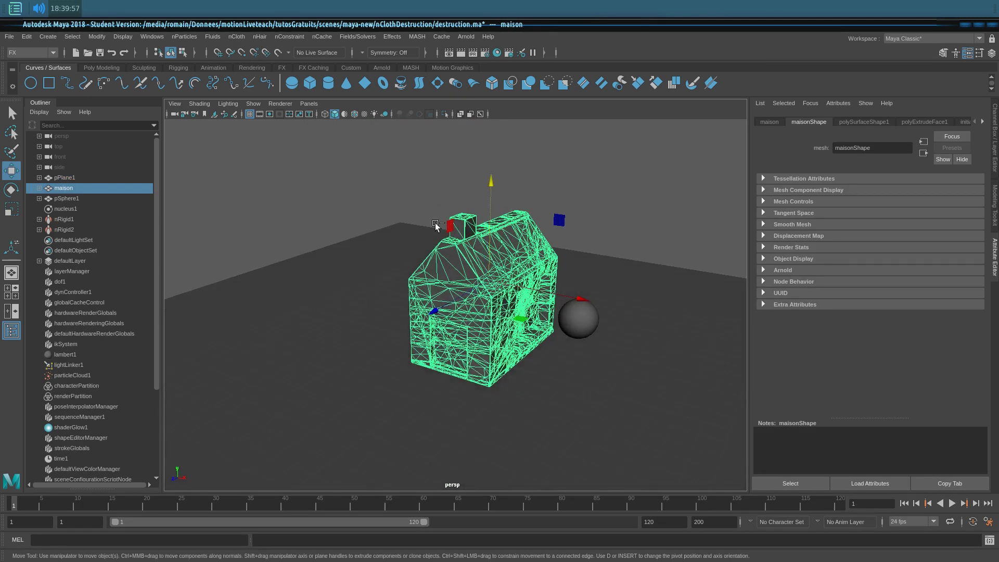
# Step: Save the scene and make the house an nCloth object
pyautogui.hotkey('ctrl', 's')
pyautogui.click(464, 271)
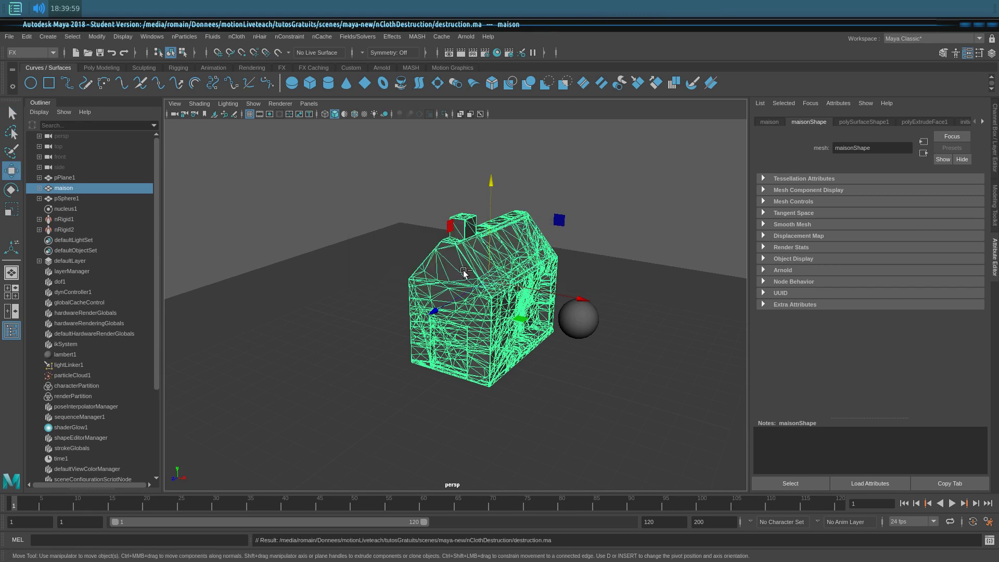
pyautogui.click(237, 37)
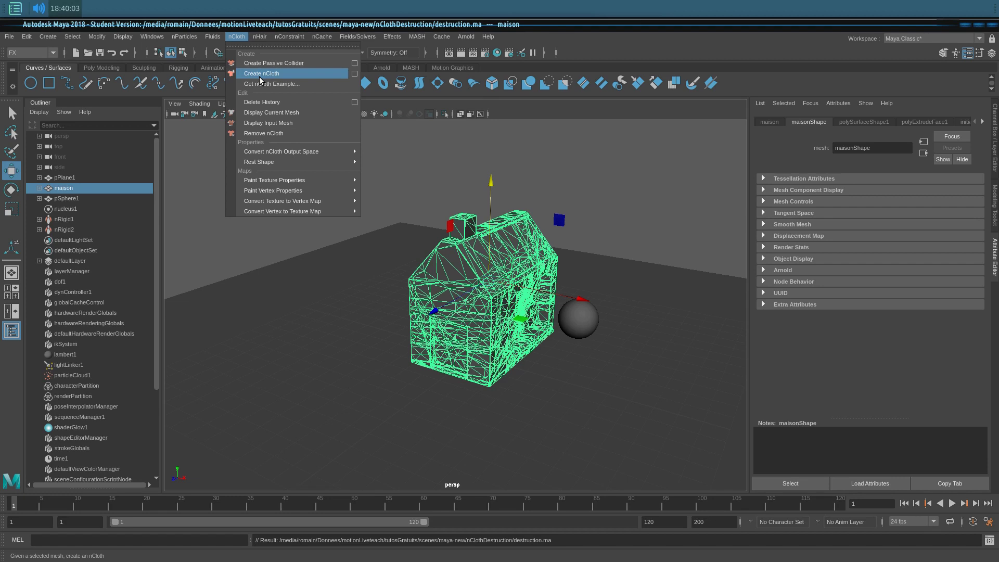
pyautogui.click(260, 75)
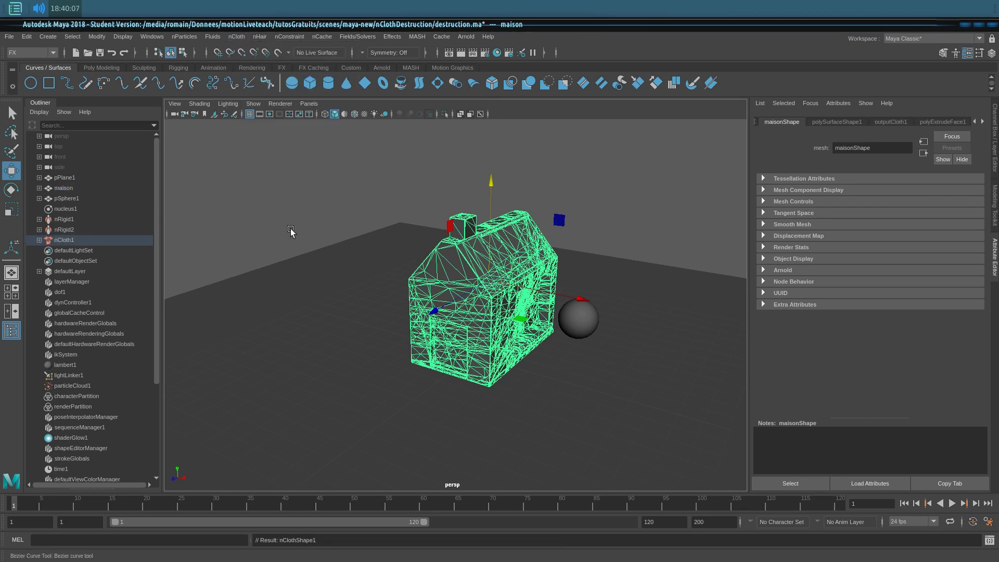
pyautogui.moveTo(320, 235)
pyautogui.keyDown('alt'); pyautogui.mouseDown()
pyautogui.moveTo(351, 232)
pyautogui.moveTo(306, 229)
pyautogui.moveTo(402, 248)
pyautogui.mouseUp(); pyautogui.keyUp('alt')
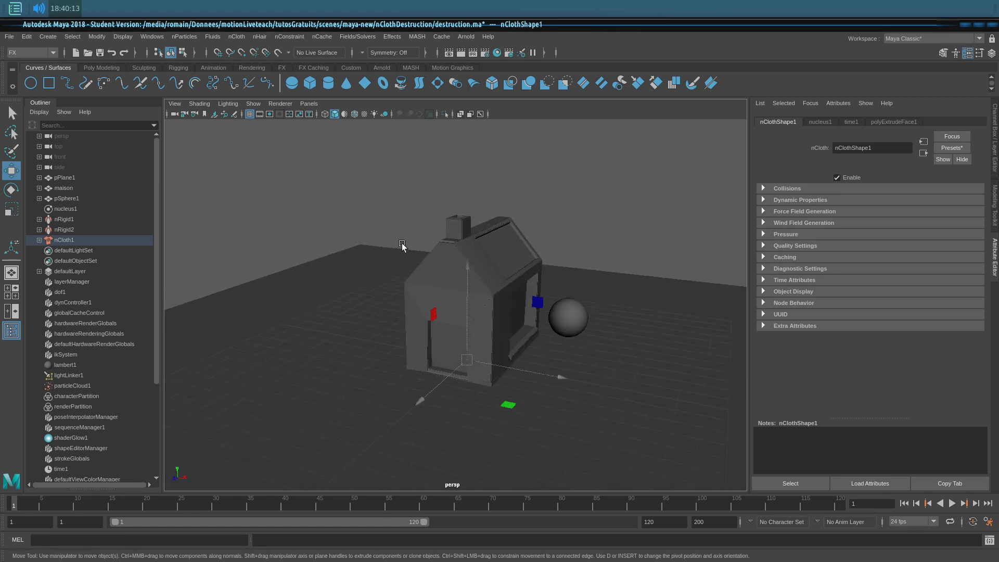
pyautogui.click(609, 233)
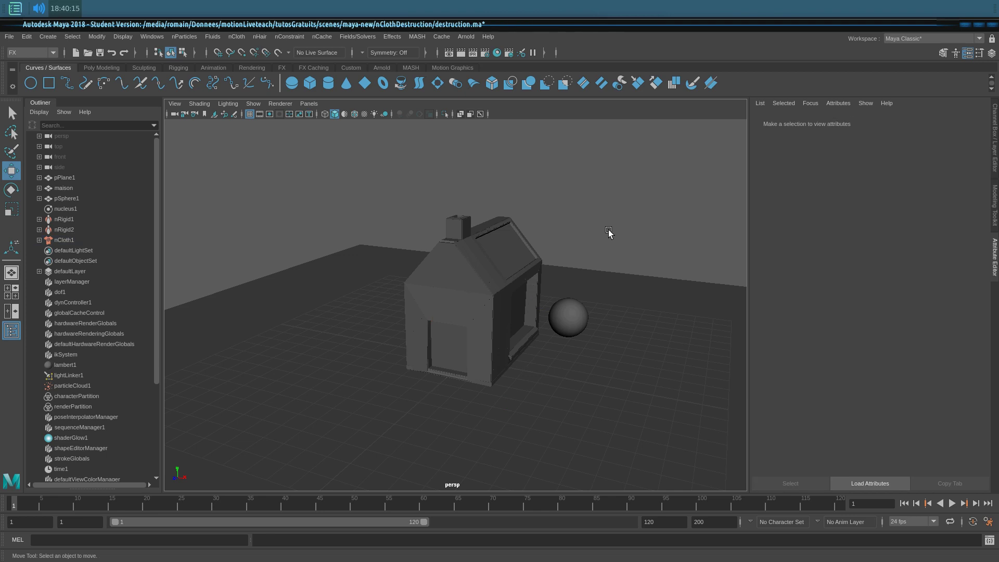
pyautogui.click(481, 238)
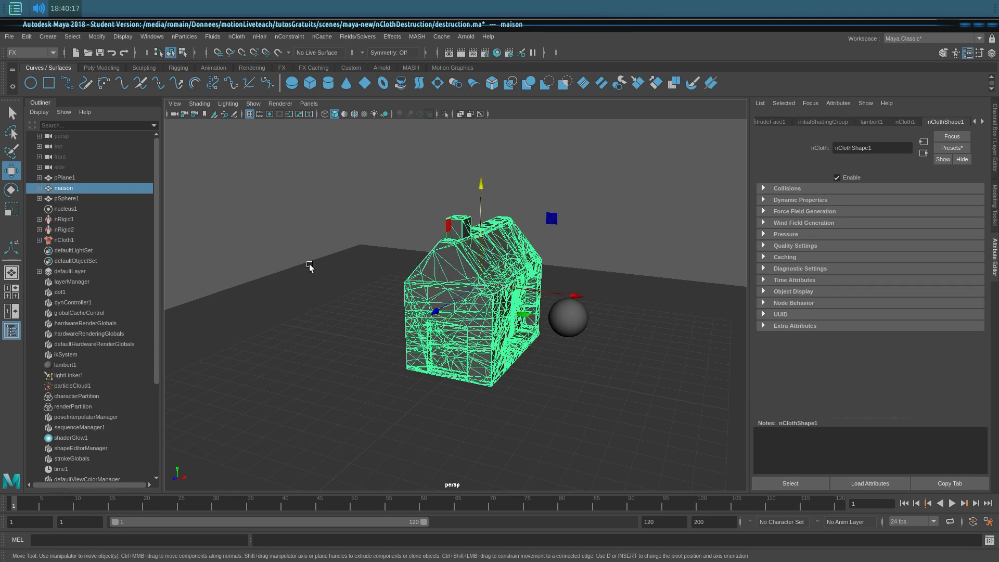
# Step: Undo that nCloth, delete all history by type, and recreate the house's nCloth
pyautogui.hotkey('ctrl', 'z')
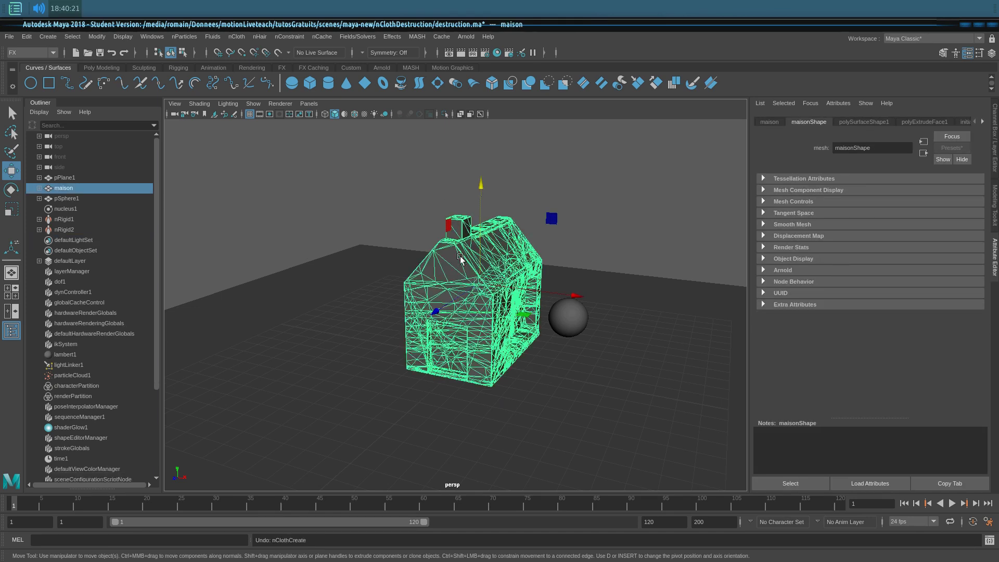
pyautogui.click(27, 37)
pyautogui.moveTo(85, 160)
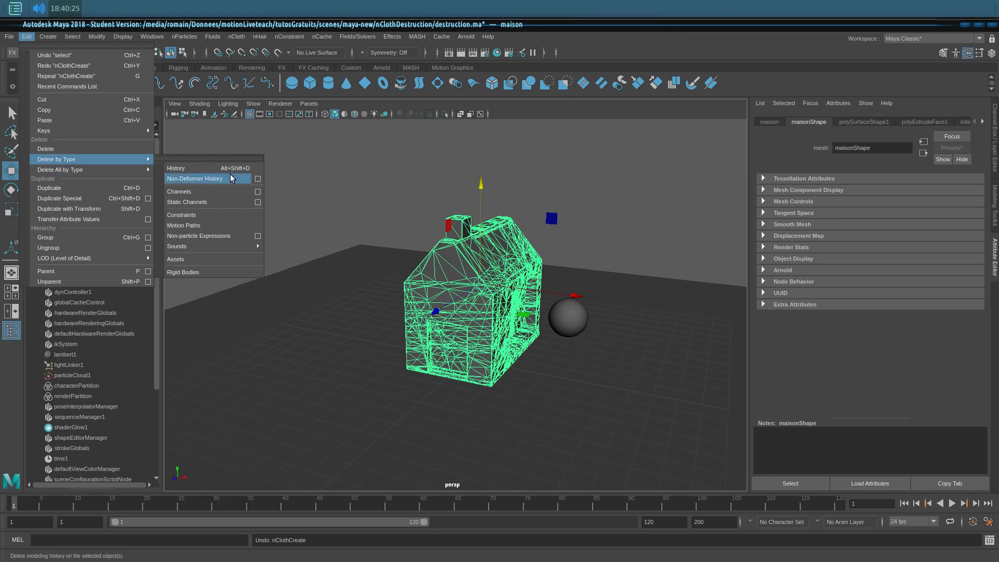
pyautogui.click(233, 178)
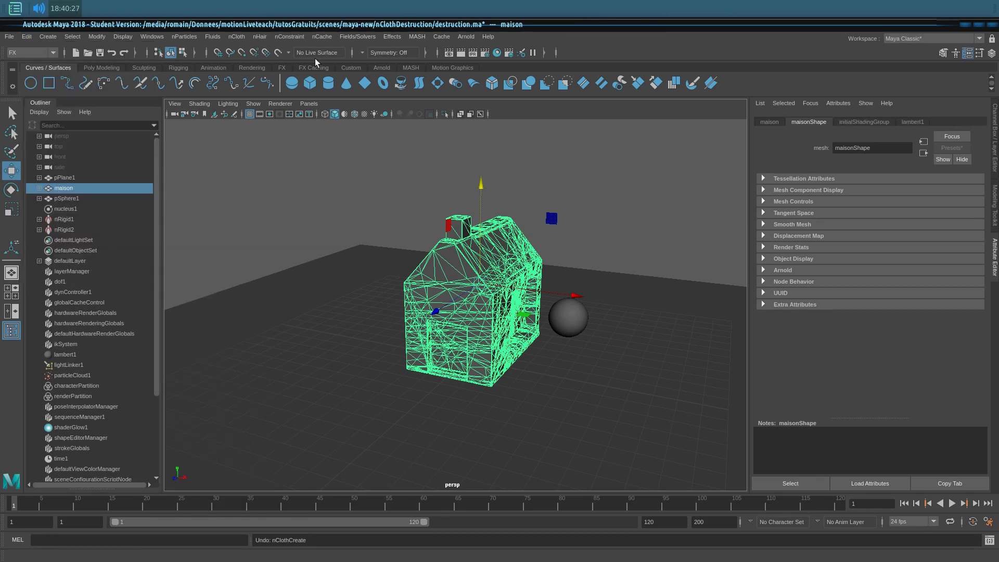
pyautogui.click(238, 37)
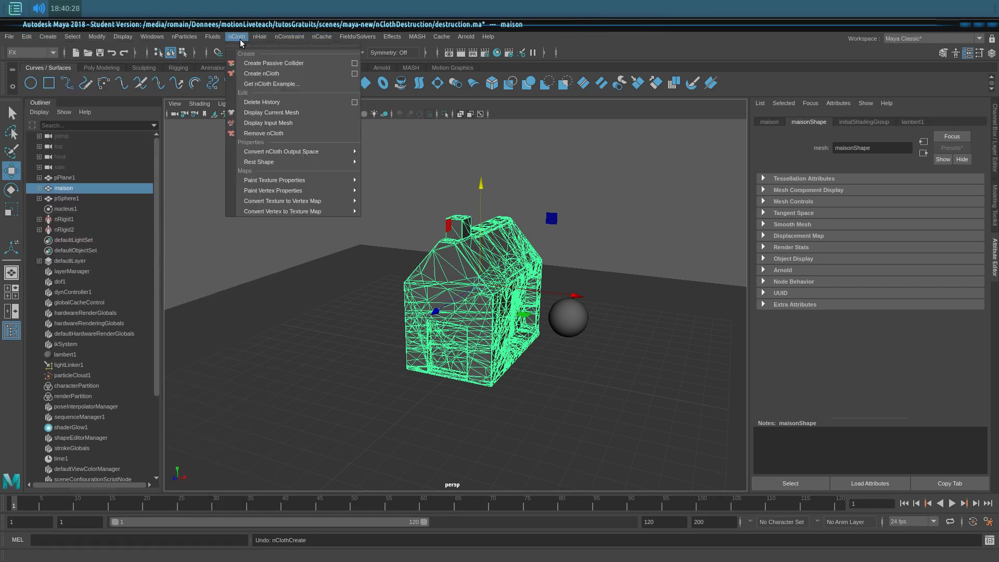
pyautogui.click(249, 73)
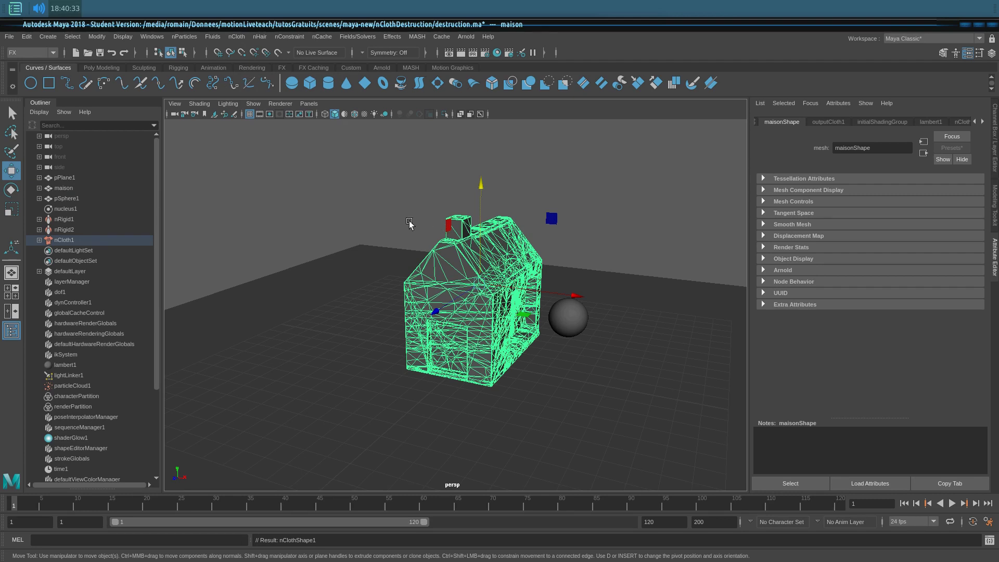
pyautogui.moveTo(398, 225)
pyautogui.keyDown('alt'); pyautogui.mouseDown()
pyautogui.moveTo(424, 234)
pyautogui.moveTo(415, 224)
pyautogui.moveTo(493, 229)
pyautogui.mouseUp(); pyautogui.keyUp('alt')
pyautogui.click(566, 223)
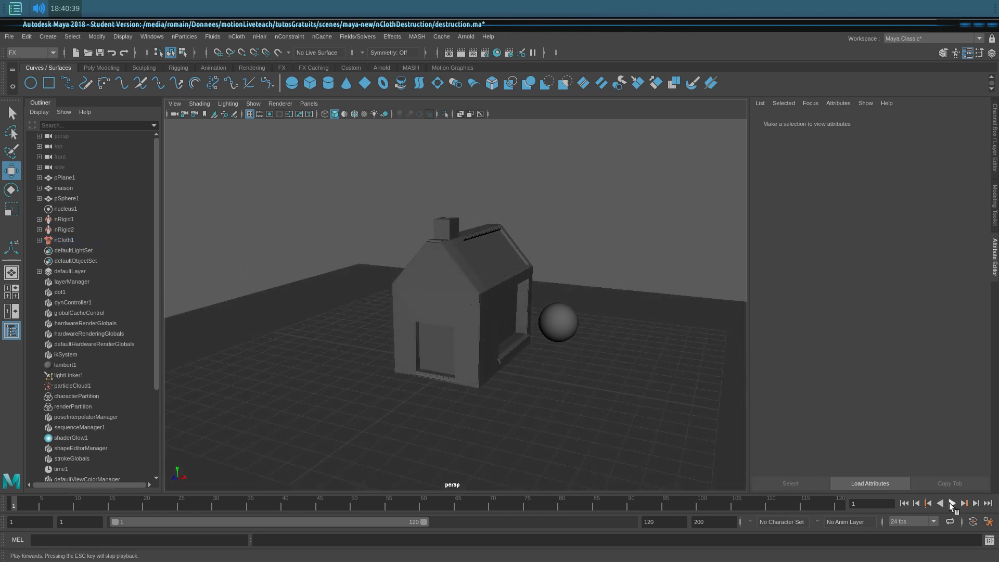
# Step: Play the simulation and orbit around the shattered house debris
pyautogui.click(952, 504)
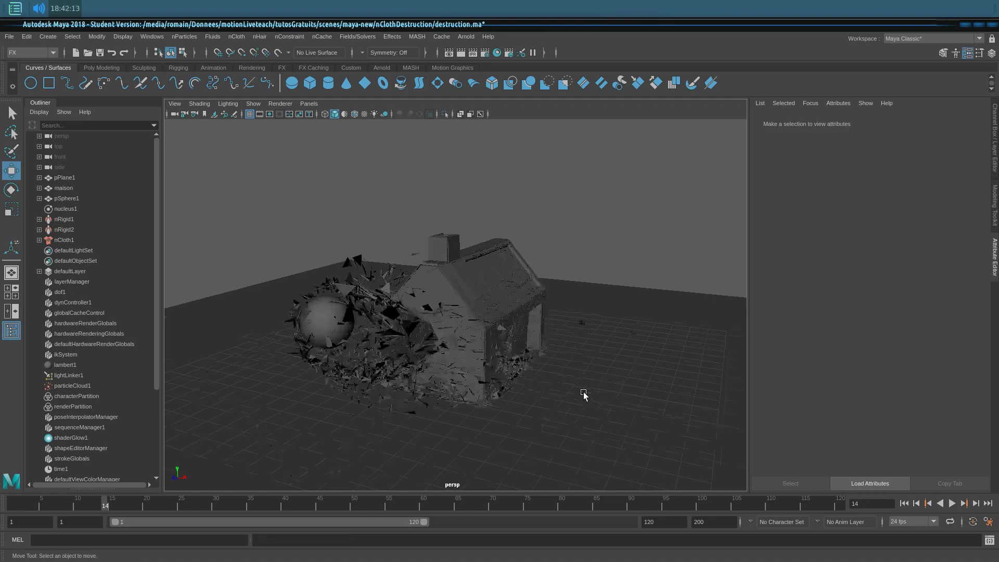
pyautogui.scroll(5, 469, 354)
pyautogui.press('Escape')
pyautogui.moveTo(497, 361)
pyautogui.keyDown('alt'); pyautogui.mouseDown()
pyautogui.moveTo(604, 406)
pyautogui.moveTo(439, 376)
pyautogui.mouseUp(); pyautogui.keyUp('alt')
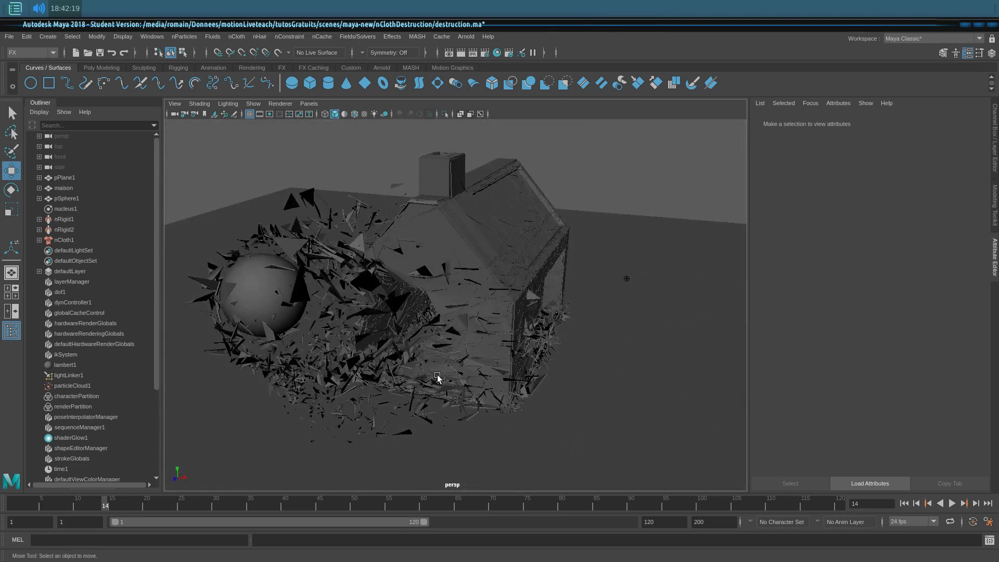
pyautogui.keyDown('alt'); pyautogui.moveTo(437, 379); pyautogui.dragTo(373, 385); pyautogui.keyUp('alt')
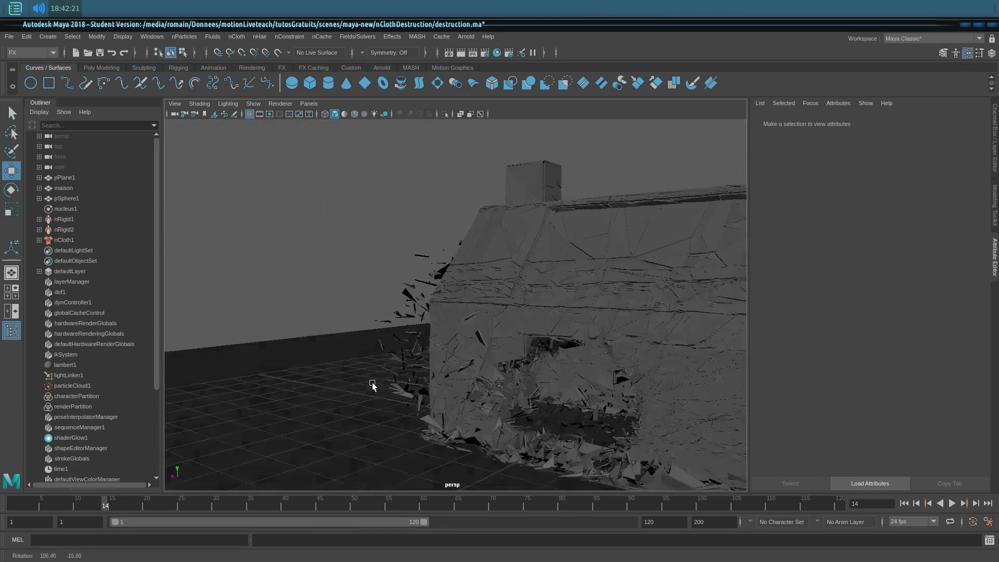
pyautogui.keyDown('alt'); pyautogui.moveTo(372, 385); pyautogui.dragTo(424, 384); pyautogui.keyUp('alt')
pyautogui.keyDown('alt'); pyautogui.moveTo(424, 384); pyautogui.dragTo(395, 282, button='right'); pyautogui.keyUp('alt')
pyautogui.moveTo(395, 282)
pyautogui.keyDown('alt'); pyautogui.mouseDown()
pyautogui.moveTo(473, 352)
pyautogui.moveTo(395, 369)
pyautogui.mouseUp(); pyautogui.keyUp('alt')
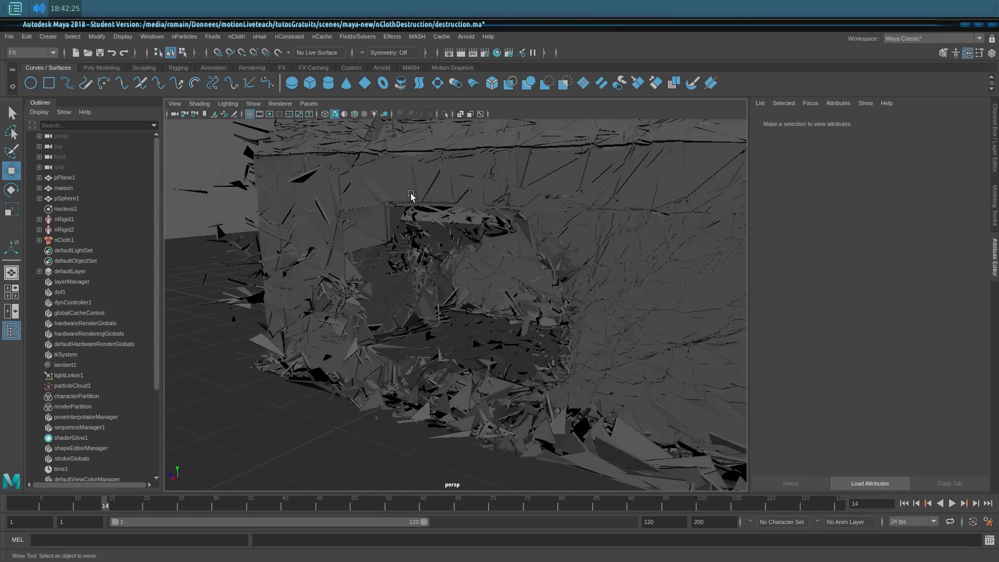
pyautogui.moveTo(411, 196)
pyautogui.keyDown('alt'); pyautogui.mouseDown()
pyautogui.moveTo(451, 370)
pyautogui.moveTo(378, 321)
pyautogui.mouseUp(); pyautogui.keyUp('alt')
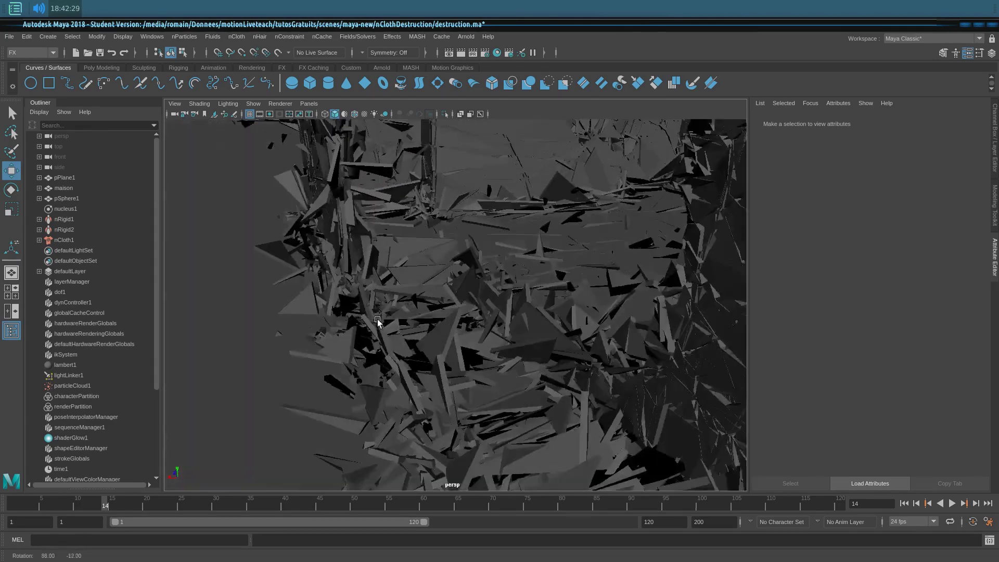
pyautogui.keyDown('alt'); pyautogui.moveTo(378, 321); pyautogui.dragTo(461, 355, button='right'); pyautogui.keyUp('alt')
pyautogui.moveTo(461, 355)
pyautogui.keyDown('alt'); pyautogui.mouseDown()
pyautogui.moveTo(465, 345)
pyautogui.moveTo(561, 367)
pyautogui.mouseUp(); pyautogui.keyUp('alt')
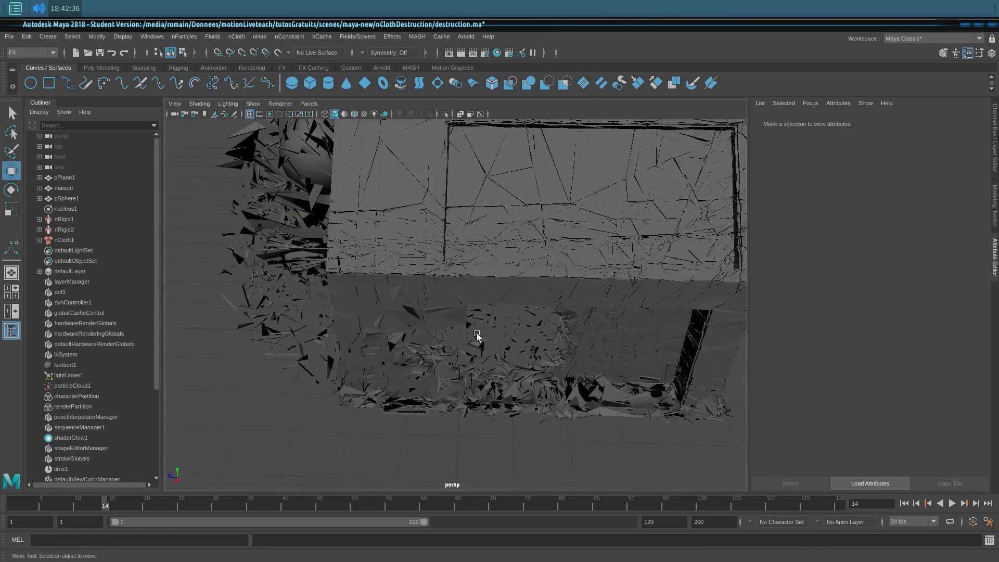
pyautogui.keyDown('alt'); pyautogui.moveTo(562, 368); pyautogui.dragTo(535, 328); pyautogui.keyUp('alt')
pyautogui.keyDown('alt'); pyautogui.moveTo(536, 328); pyautogui.dragTo(482, 337, button='right'); pyautogui.keyUp('alt')
pyautogui.moveTo(481, 337)
pyautogui.keyDown('alt'); pyautogui.mouseDown()
pyautogui.moveTo(622, 337)
pyautogui.moveTo(565, 344)
pyautogui.mouseUp(); pyautogui.keyUp('alt')
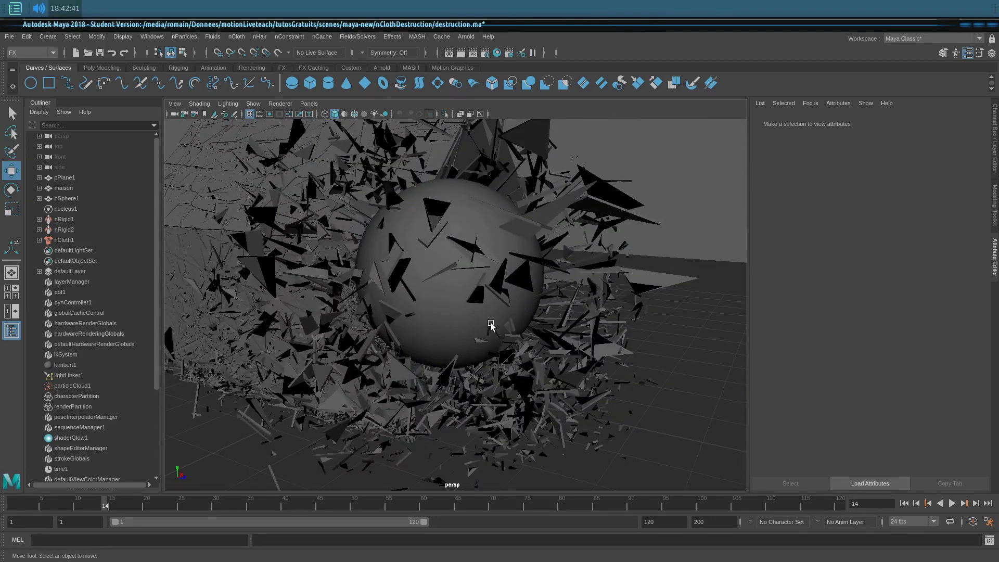
pyautogui.moveTo(416, 341)
pyautogui.keyDown('alt'); pyautogui.mouseDown()
pyautogui.moveTo(432, 333)
pyautogui.moveTo(409, 290)
pyautogui.mouseUp(); pyautogui.keyUp('alt')
pyautogui.moveTo(479, 358)
pyautogui.keyDown('alt'); pyautogui.mouseDown()
pyautogui.moveTo(390, 339)
pyautogui.moveTo(423, 358)
pyautogui.moveTo(330, 357)
pyautogui.moveTo(348, 341)
pyautogui.moveTo(449, 346)
pyautogui.mouseUp(); pyautogui.keyUp('alt')
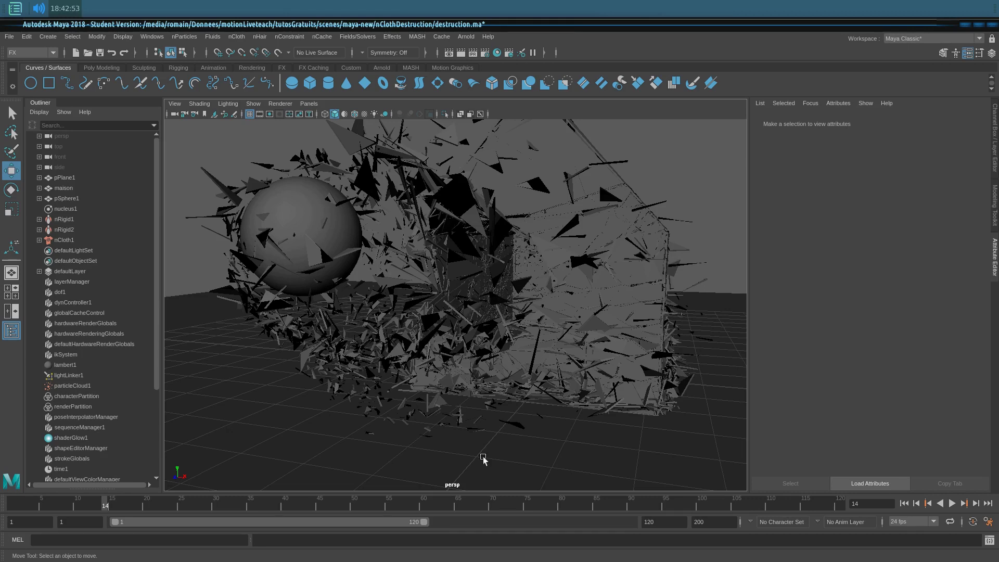
# Step: Set the playback and animation end frames to 50
pyautogui.doubleClick(660, 522)
pyautogui.write('50')
pyautogui.press('Return')
pyautogui.doubleClick(707, 521)
pyautogui.write('50')
pyautogui.press('Return')
# Step: Reframe the shattered house and sphere, then save the scene
pyautogui.scroll(-5, 475, 357)
pyautogui.scroll(-2, 475, 357)
pyautogui.moveTo(408, 312)
pyautogui.keyDown('alt'); pyautogui.mouseDown()
pyautogui.moveTo(429, 358)
pyautogui.moveTo(467, 361)
pyautogui.moveTo(544, 332)
pyautogui.moveTo(486, 330)
pyautogui.moveTo(476, 351)
pyautogui.mouseUp(); pyautogui.keyUp('alt')
pyautogui.scroll(3, 429, 357)
pyautogui.scroll(2, 428, 358)
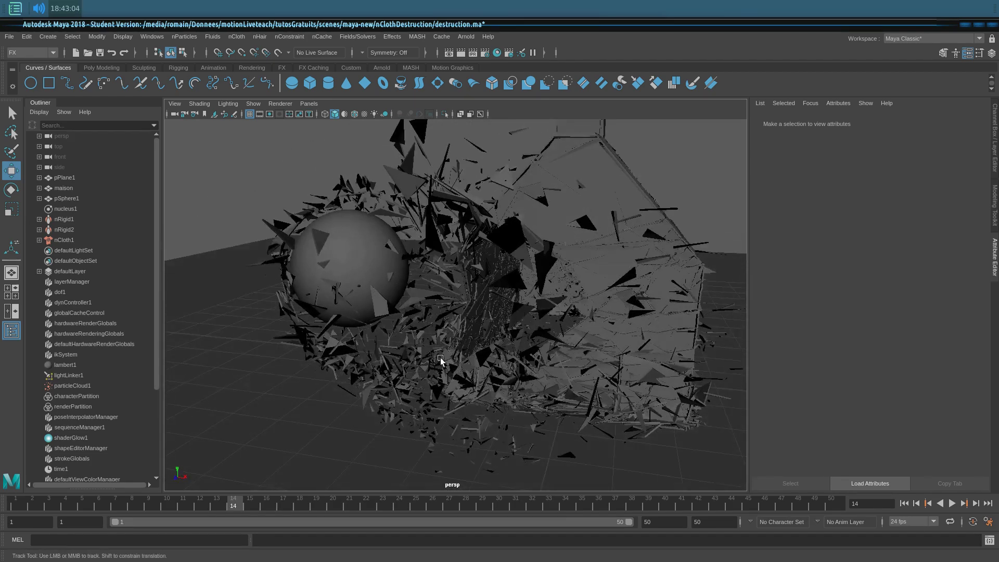
pyautogui.moveTo(476, 352)
pyautogui.keyDown('alt'); pyautogui.mouseDown(button='right')
pyautogui.moveTo(507, 357)
pyautogui.moveTo(380, 357)
pyautogui.moveTo(472, 352)
pyautogui.mouseUp(button='right'); pyautogui.keyUp('alt')
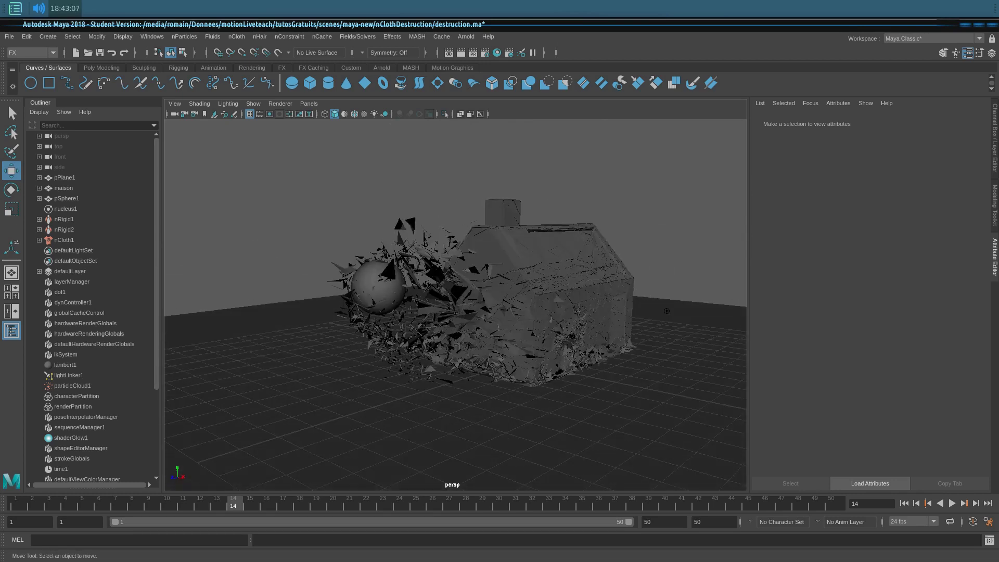
pyautogui.hotkey('ctrl', 's')
pyautogui.click(471, 271)
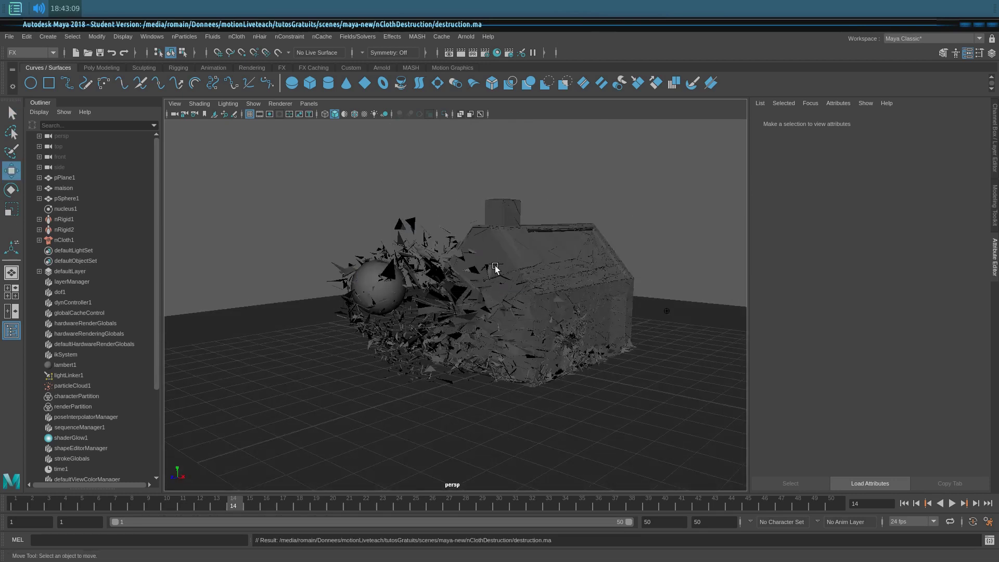
# Step: Select the house nCloth and open the nCache Create New Cache nObject options
pyautogui.click(495, 269)
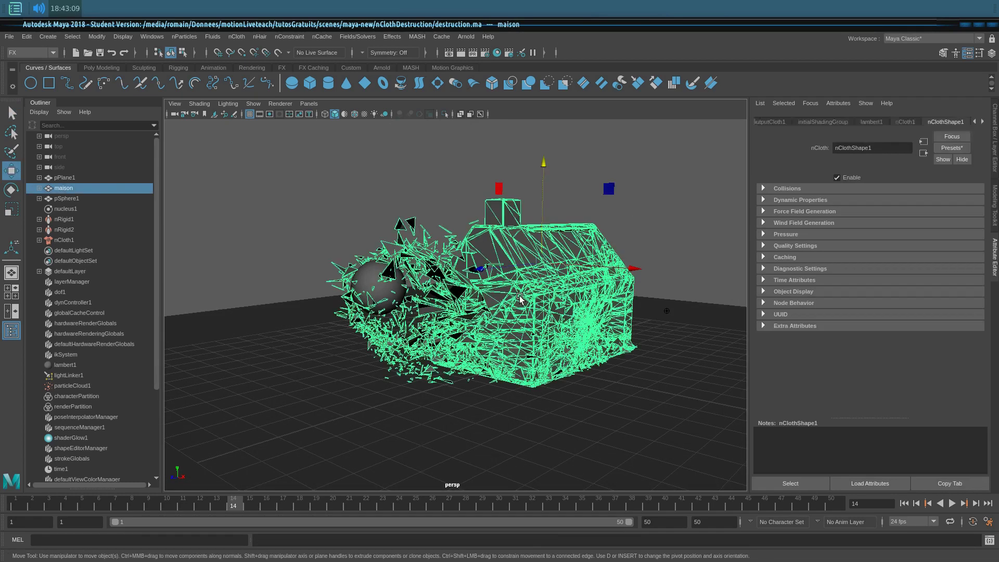
pyautogui.click(322, 36)
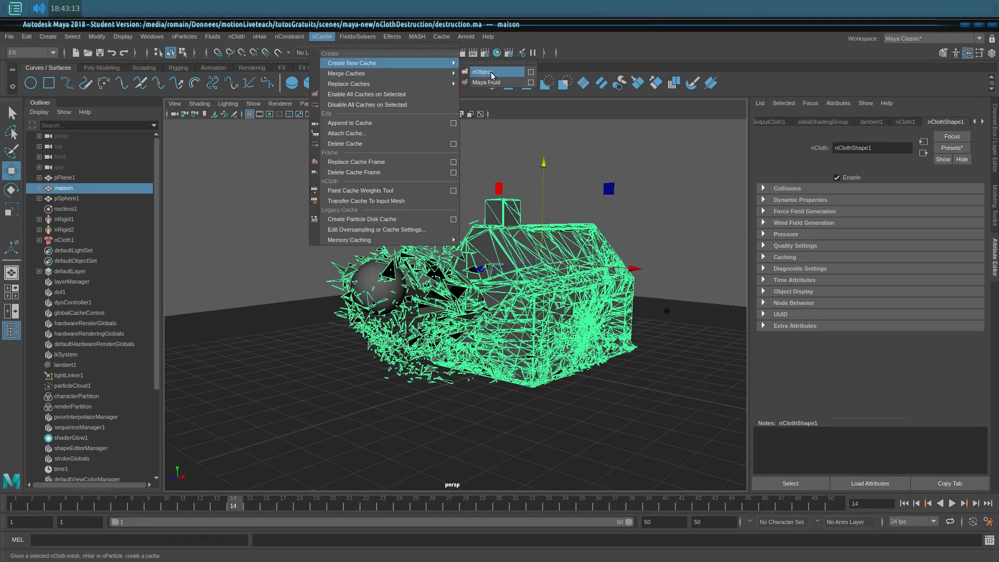
pyautogui.click(531, 72)
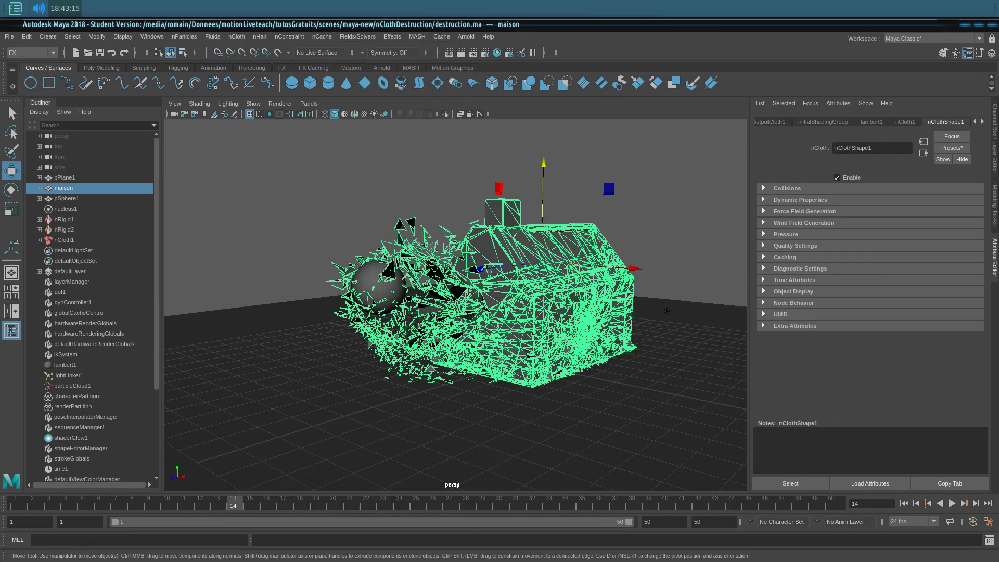
pyautogui.moveTo(575, 202); pyautogui.dragTo(711, 195)
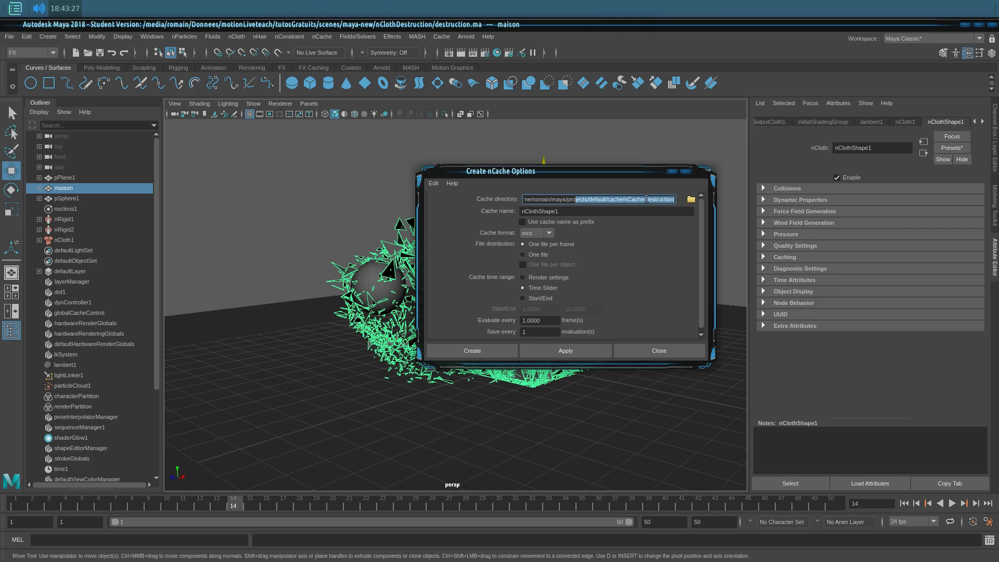
pyautogui.click(667, 202)
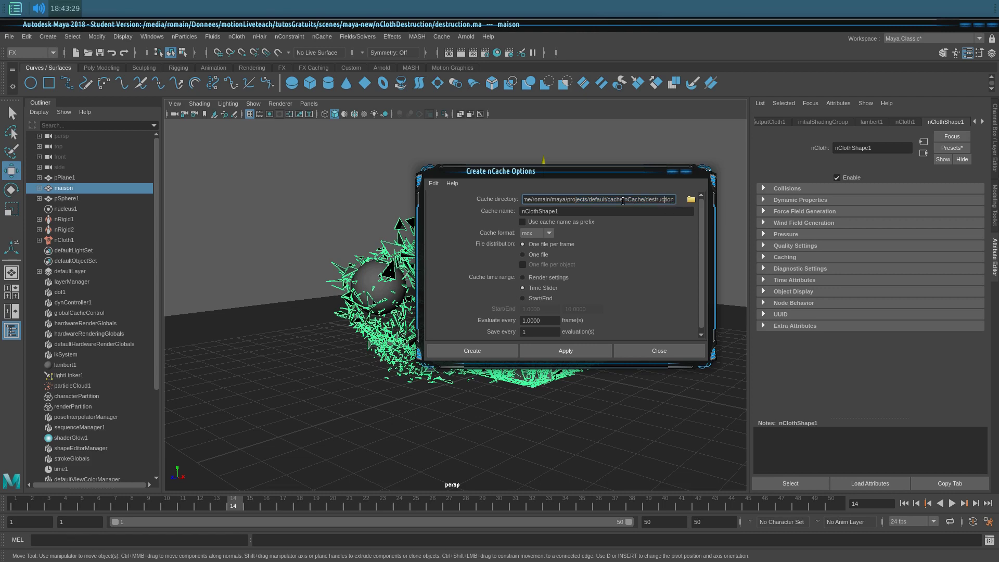
# Step: Make a new nCache folder beside destruction.ma via the cache directory browser
pyautogui.click(692, 200)
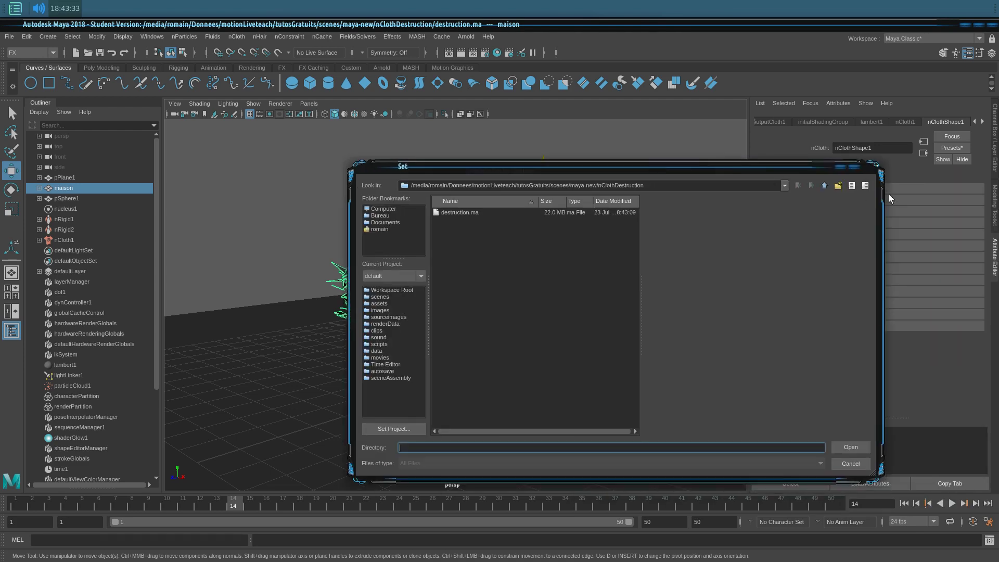
pyautogui.click(839, 186)
pyautogui.write('nCache')
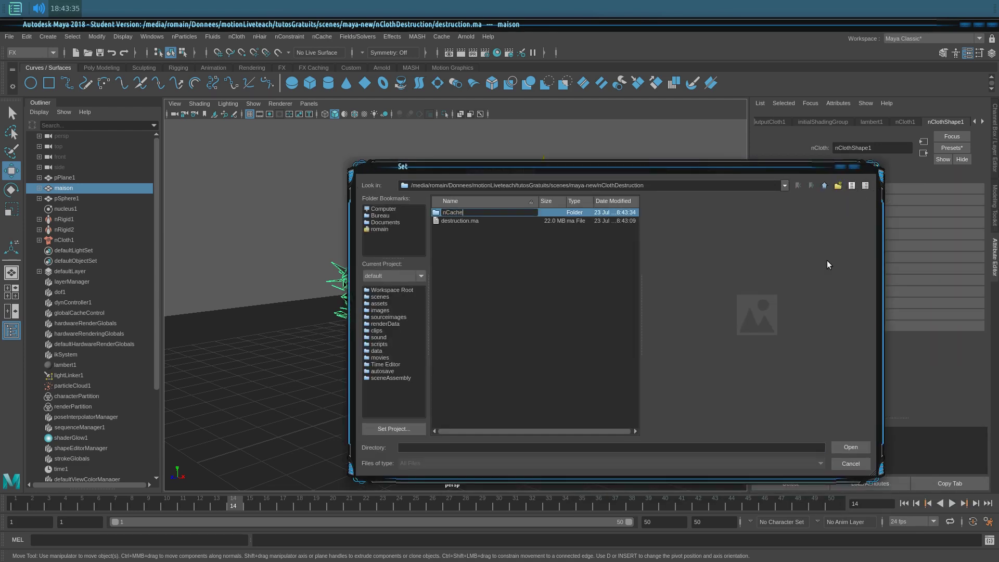
pyautogui.press('Return')
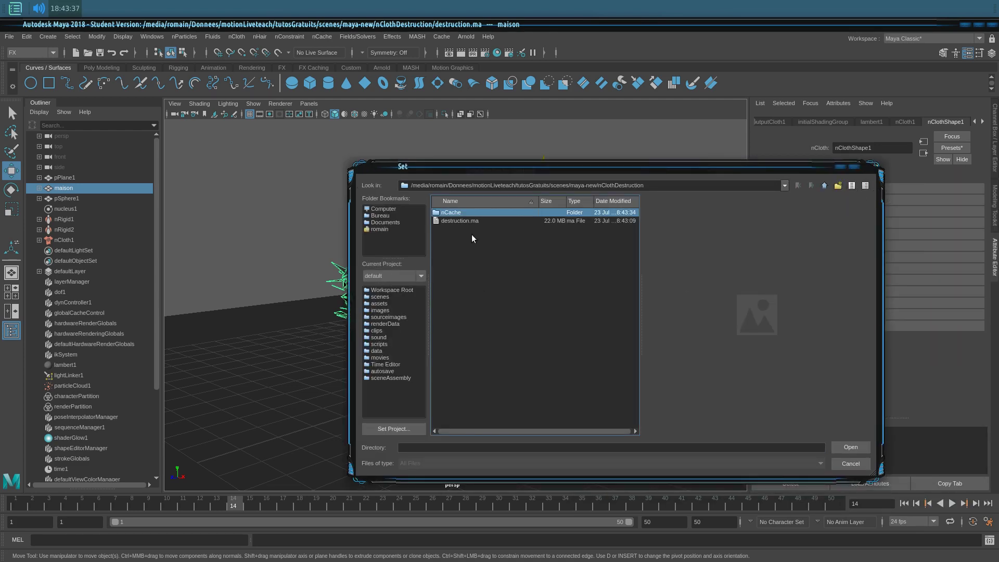
pyautogui.doubleClick(468, 212)
pyautogui.click(515, 450)
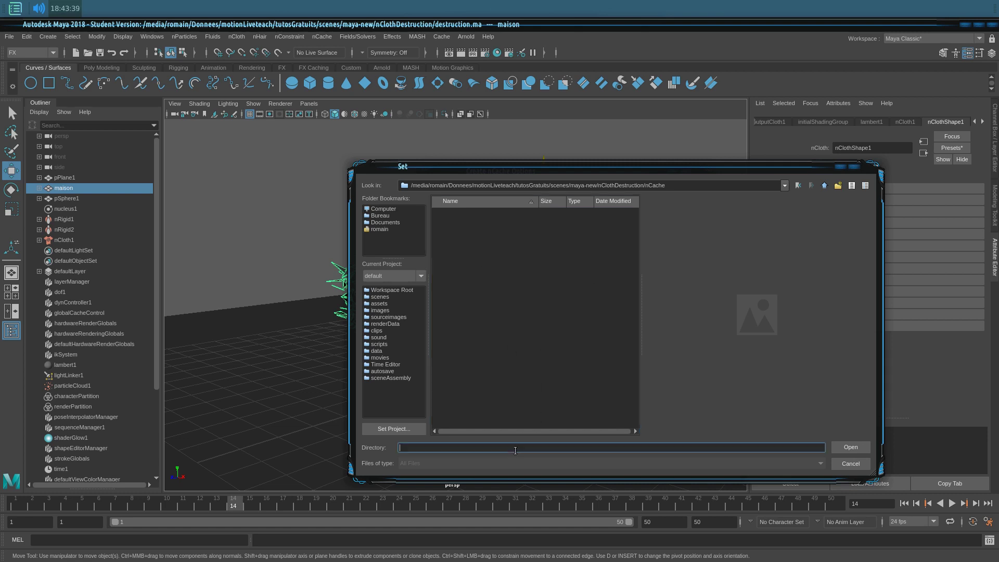
pyautogui.write('ncloth')
pyautogui.press('Escape')
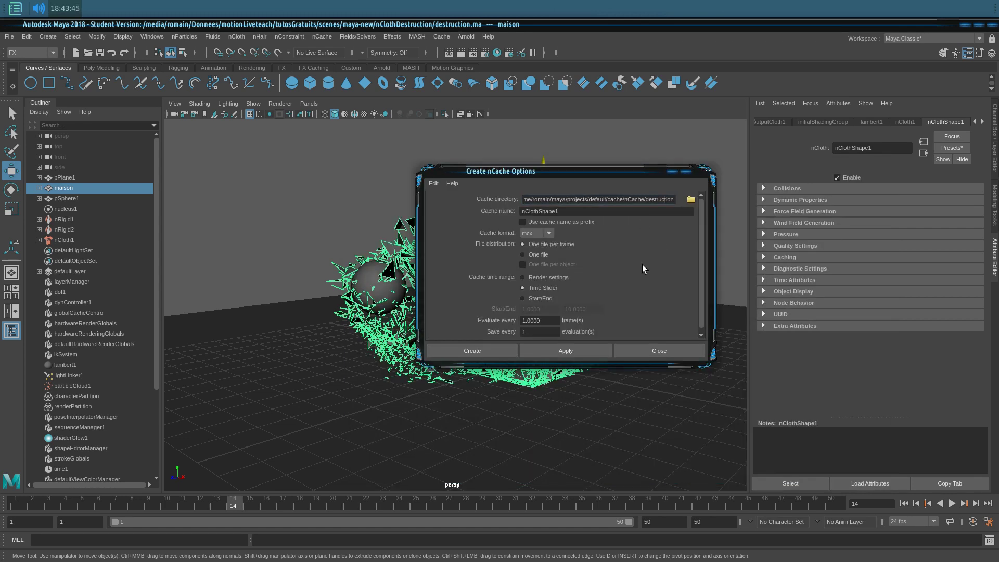
# Step: Point the cache directory at nCache, name the cache maison-destruction, and check mcx format
pyautogui.hotkey('ctrl', 'v')
pyautogui.doubleClick(575, 212)
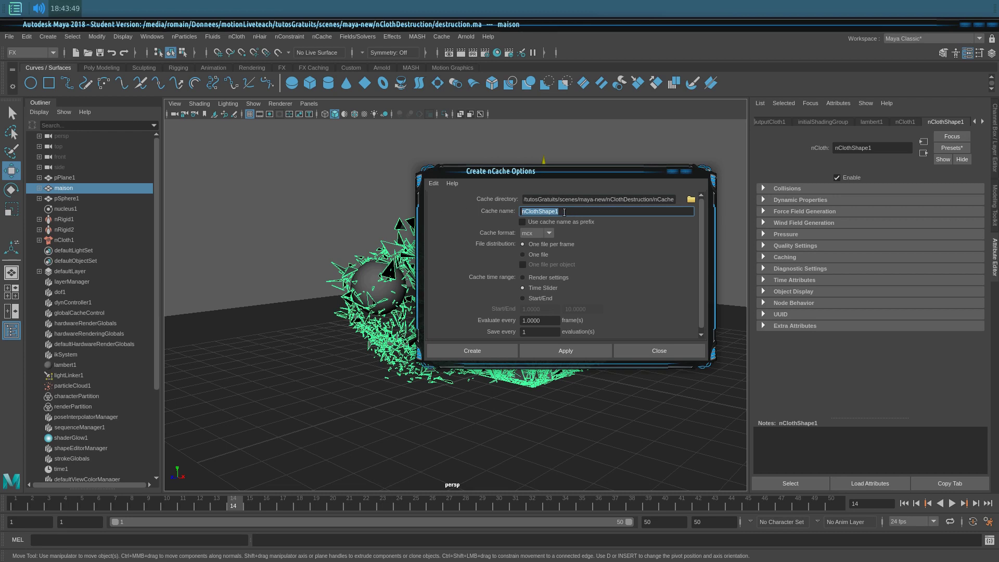
pyautogui.write('maison-destruction')
pyautogui.click(550, 233)
pyautogui.scroll(-1, 598, 276)
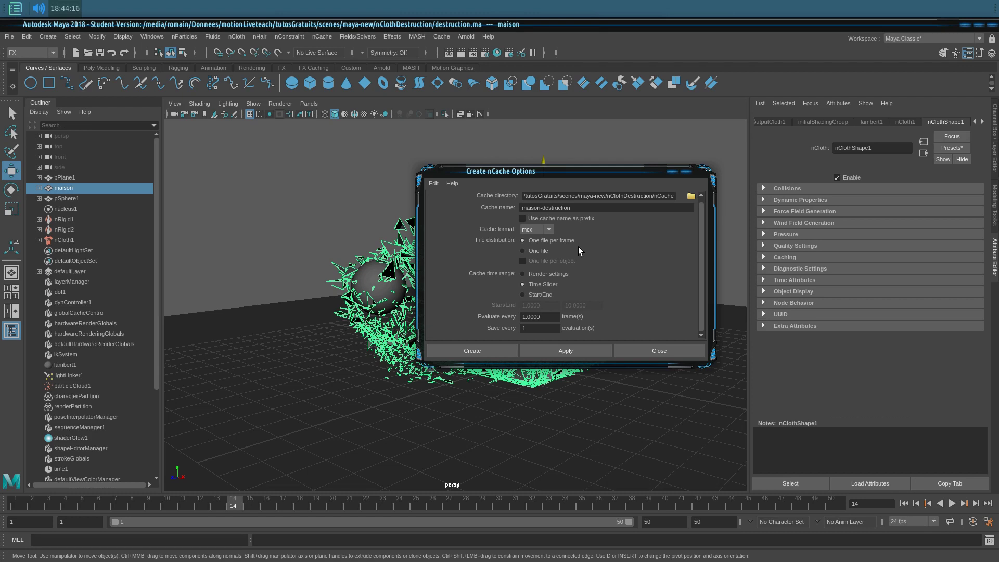
# Step: Set the nCloth cache to a Start/End range ending at frame 50
pyautogui.click(548, 295)
pyautogui.moveTo(546, 306); pyautogui.dragTo(503, 306)
pyautogui.press('Tab')
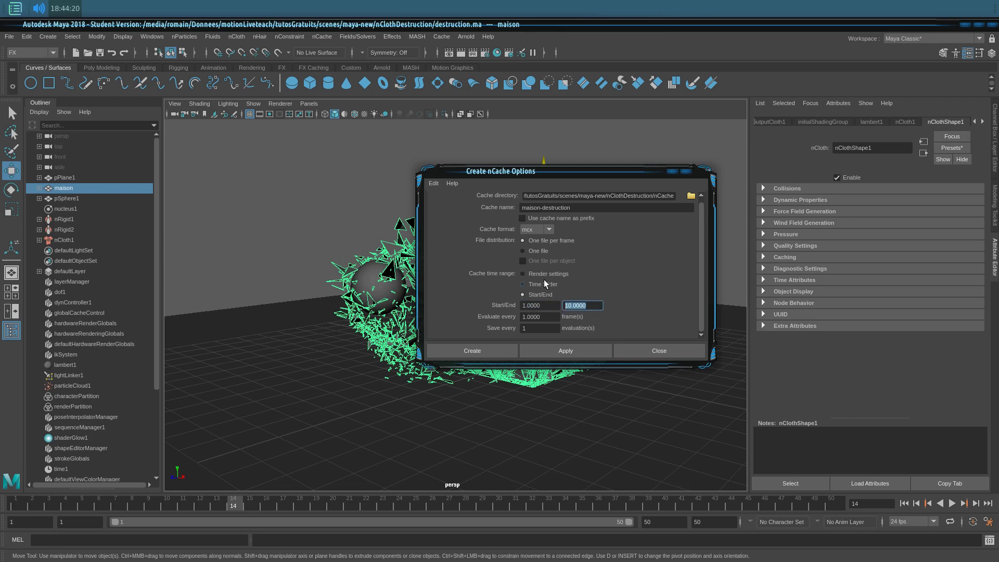
pyautogui.write('50')
pyautogui.press('Return')
pyautogui.moveTo(596, 171); pyautogui.dragTo(624, 155)
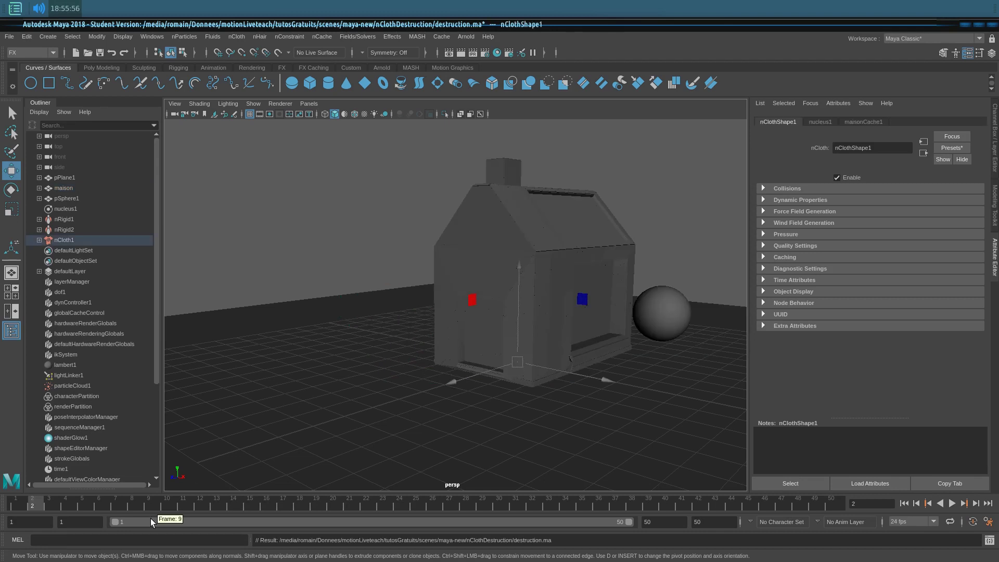
pyautogui.keyDown('alt'); pyautogui.moveTo(370, 363); pyautogui.dragTo(238, 441); pyautogui.keyUp('alt')
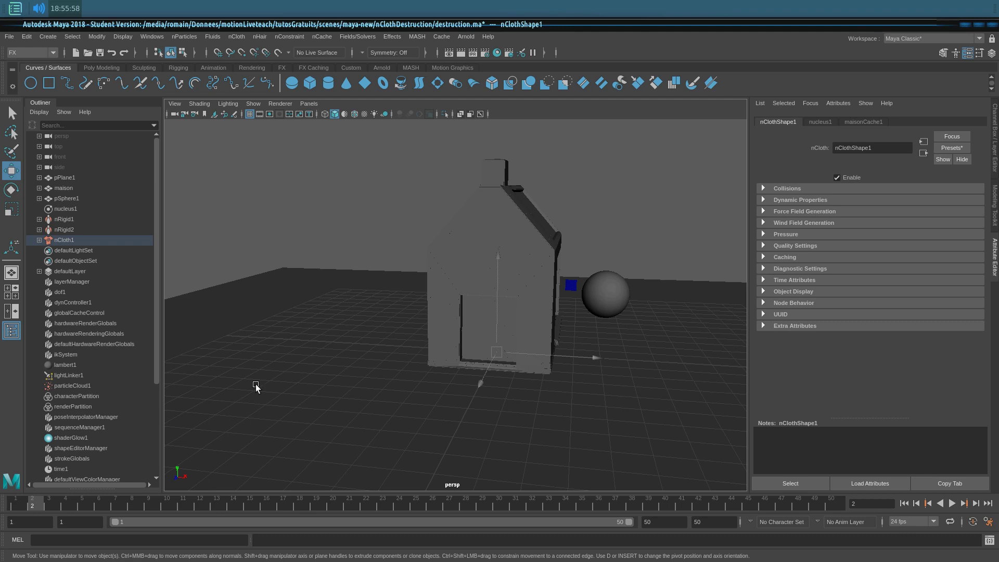
pyautogui.keyDown('alt'); pyautogui.moveTo(374, 354); pyautogui.dragTo(426, 390); pyautogui.keyUp('alt')
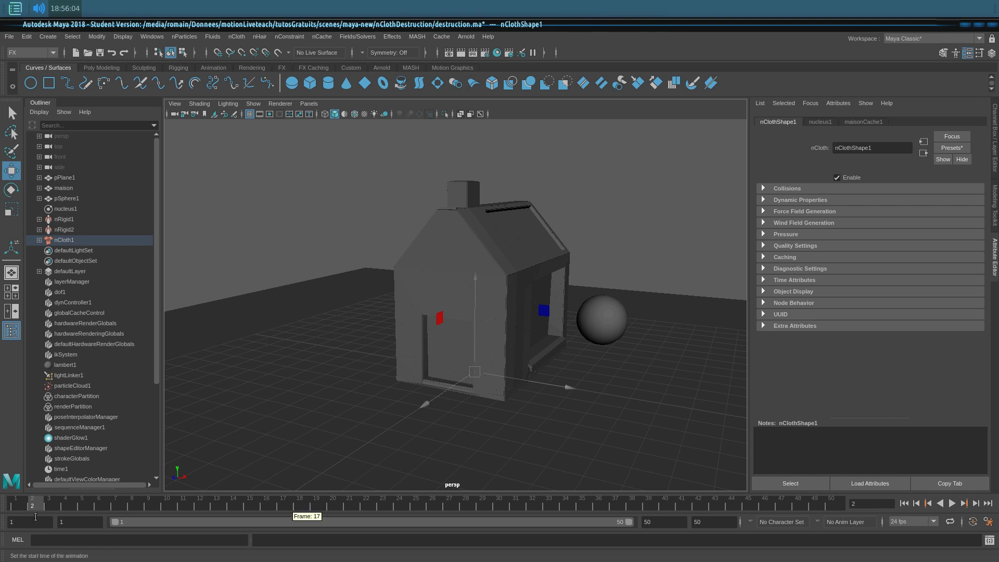
pyautogui.moveTo(33, 502); pyautogui.dragTo(366, 502)
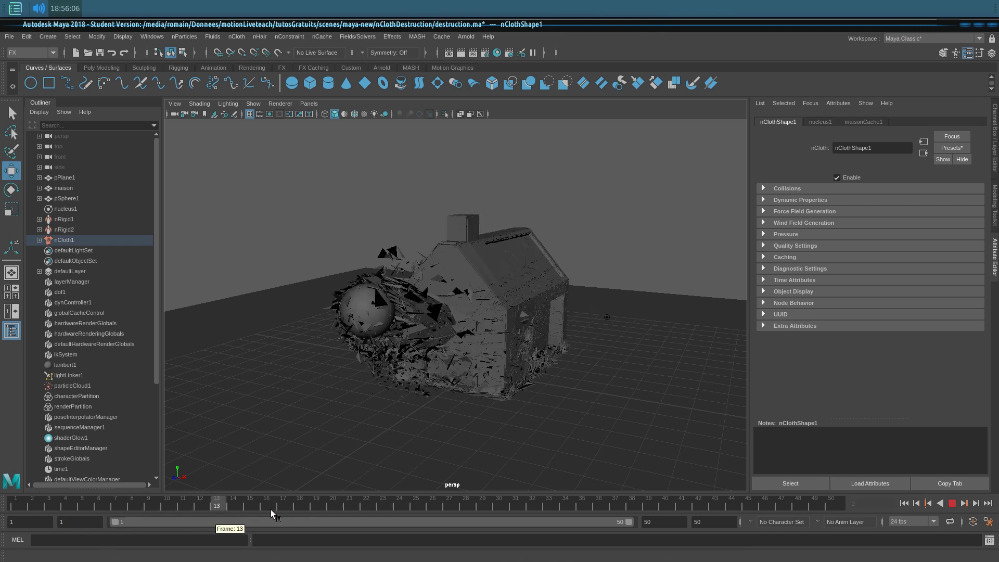
pyautogui.press('Escape')
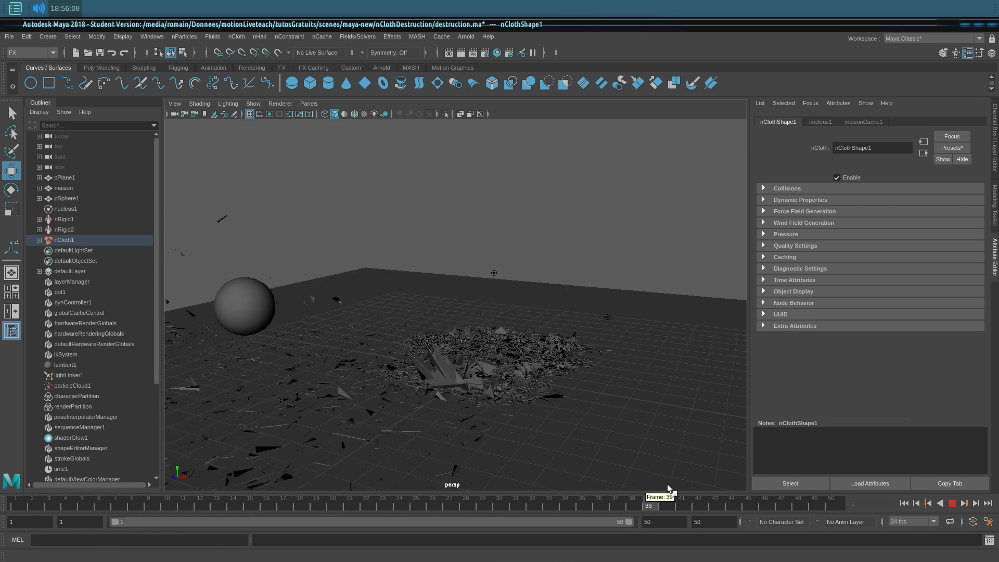
pyautogui.moveTo(540, 374)
pyautogui.keyDown('alt'); pyautogui.mouseDown()
pyautogui.moveTo(529, 339)
pyautogui.moveTo(363, 312)
pyautogui.moveTo(483, 404)
pyautogui.moveTo(312, 336)
pyautogui.moveTo(365, 333)
pyautogui.mouseUp(); pyautogui.keyUp('alt')
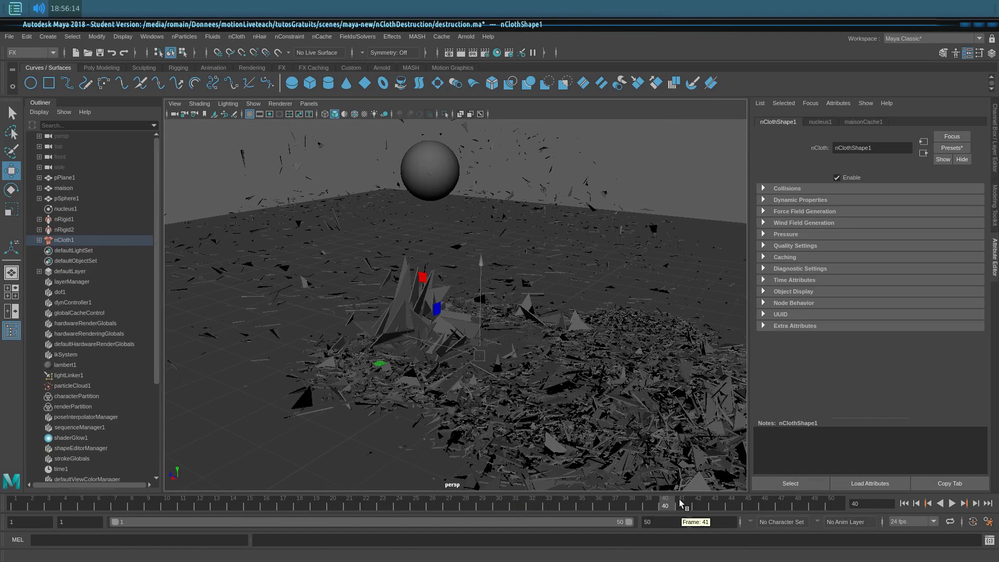
pyautogui.hotkey('alt', 'v')
pyautogui.moveTo(712, 509)
pyautogui.mouseDown()
pyautogui.moveTo(319, 485)
pyautogui.moveTo(83, 486)
pyautogui.moveTo(266, 490)
pyautogui.mouseUp()
pyautogui.moveTo(416, 323)
pyautogui.keyDown('alt'); pyautogui.mouseDown()
pyautogui.moveTo(560, 335)
pyautogui.moveTo(332, 447)
pyautogui.mouseUp(); pyautogui.keyUp('alt')
pyautogui.moveTo(261, 505)
pyautogui.mouseDown()
pyautogui.moveTo(139, 504)
pyautogui.moveTo(217, 523)
pyautogui.mouseUp()
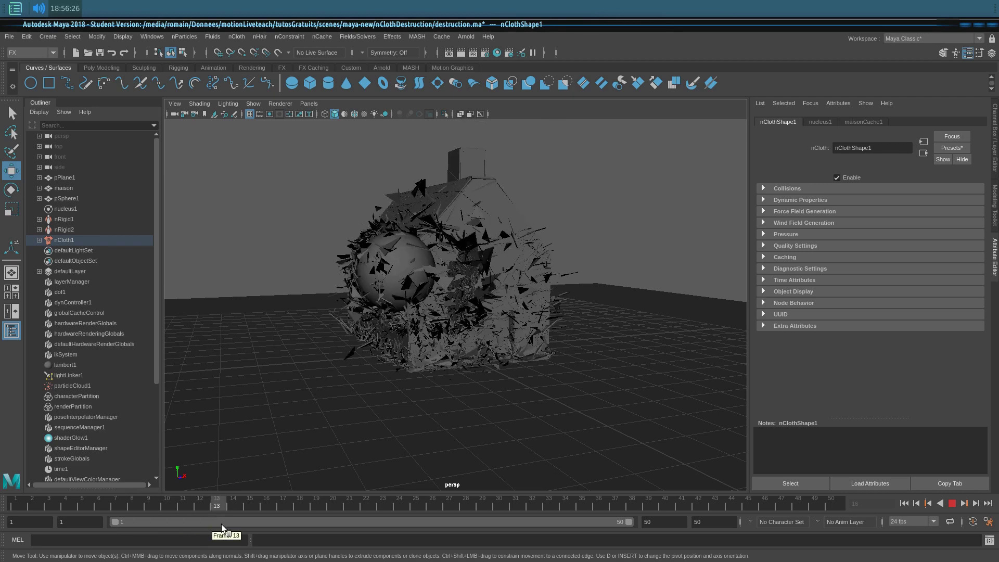
pyautogui.keyDown('alt'); pyautogui.moveTo(413, 398); pyautogui.dragTo(429, 384); pyautogui.keyUp('alt')
pyautogui.moveTo(265, 501); pyautogui.dragTo(250, 504)
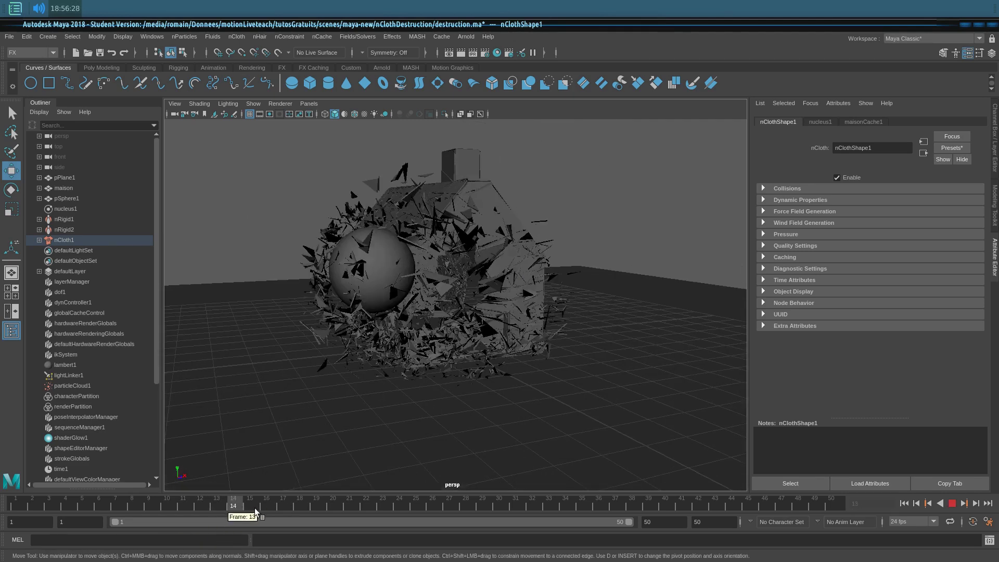
pyautogui.click(452, 363)
pyautogui.moveTo(453, 363)
pyautogui.keyDown('alt'); pyautogui.mouseDown()
pyautogui.moveTo(432, 390)
pyautogui.moveTo(399, 365)
pyautogui.mouseUp(); pyautogui.keyUp('alt')
pyautogui.click(449, 416)
pyautogui.click(573, 279)
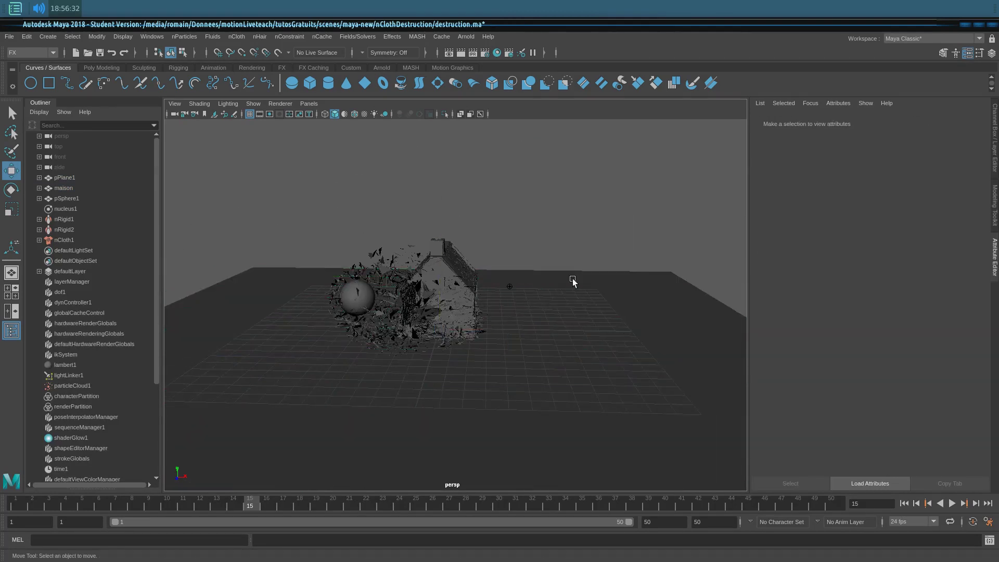
# Step: Add an Arnold Physical Sky to light the shattered house scene
pyautogui.keyDown('alt'); pyautogui.moveTo(535, 351); pyautogui.dragTo(547, 350); pyautogui.keyUp('alt')
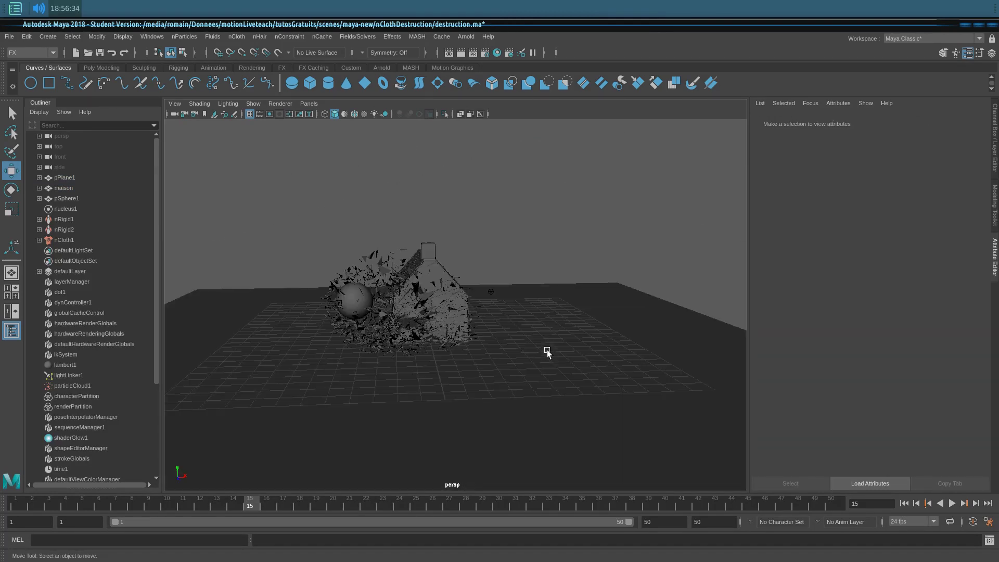
pyautogui.keyDown('alt'); pyautogui.moveTo(275, 184); pyautogui.dragTo(423, 288, button='right'); pyautogui.keyUp('alt')
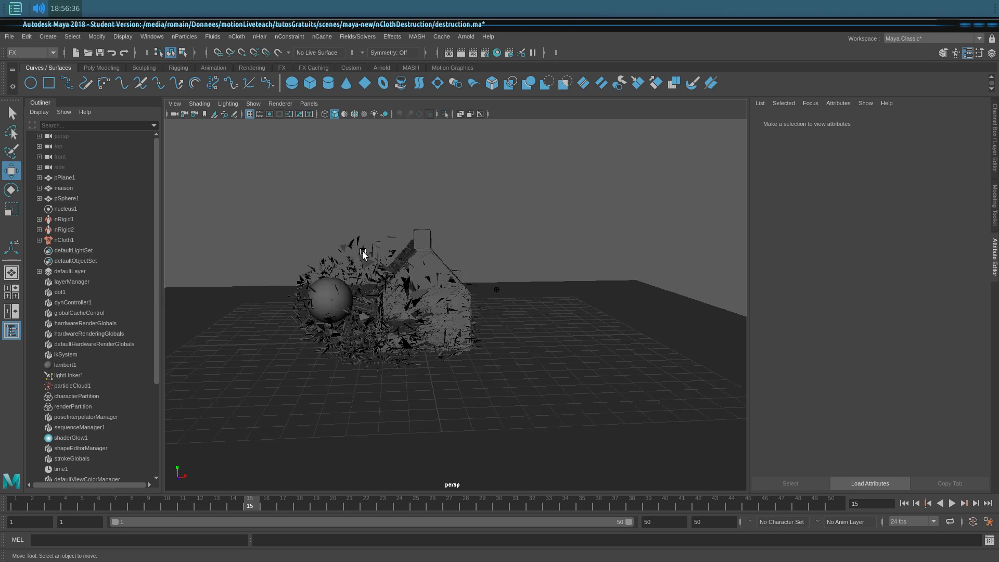
pyautogui.moveTo(423, 288)
pyautogui.keyDown('alt'); pyautogui.mouseDown()
pyautogui.moveTo(513, 223)
pyautogui.moveTo(502, 219)
pyautogui.moveTo(475, 240)
pyautogui.moveTo(474, 257)
pyautogui.mouseUp(); pyautogui.keyUp('alt')
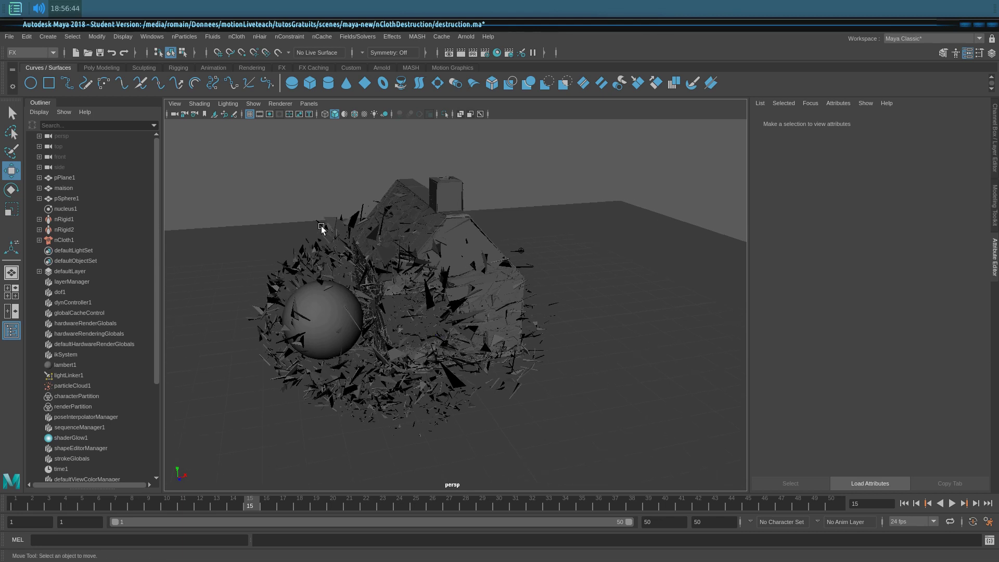
pyautogui.click(466, 37)
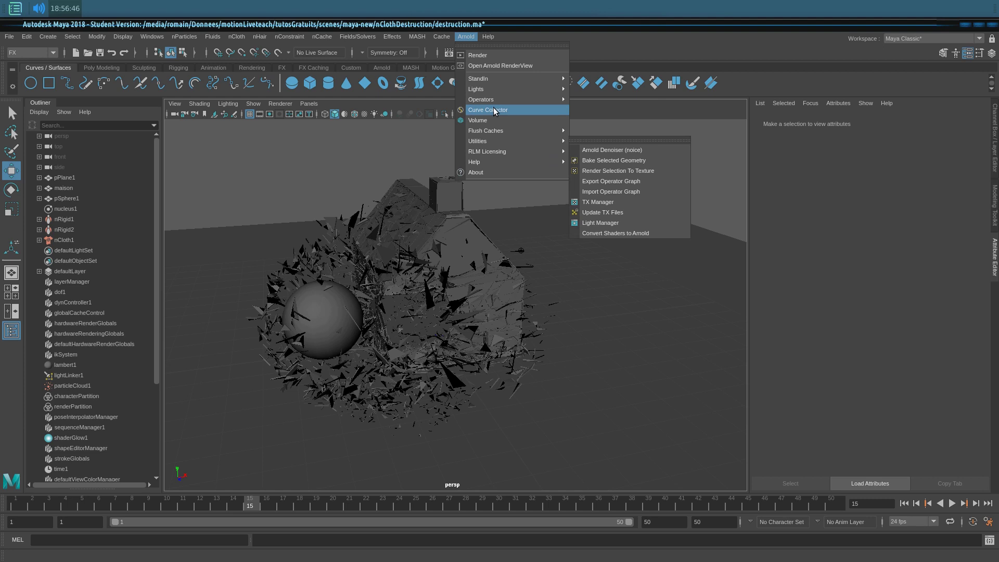
pyautogui.moveTo(500, 89)
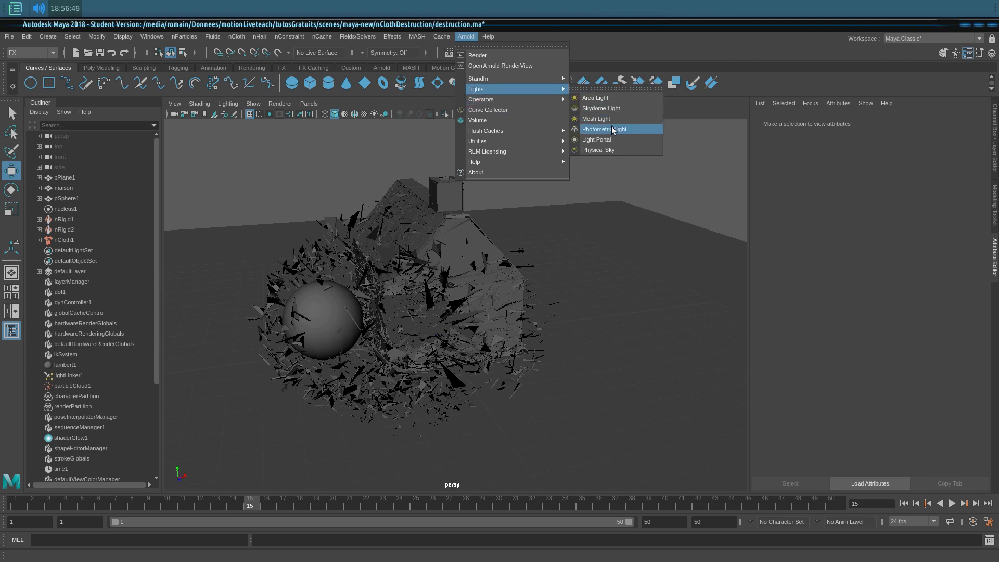
pyautogui.click(613, 150)
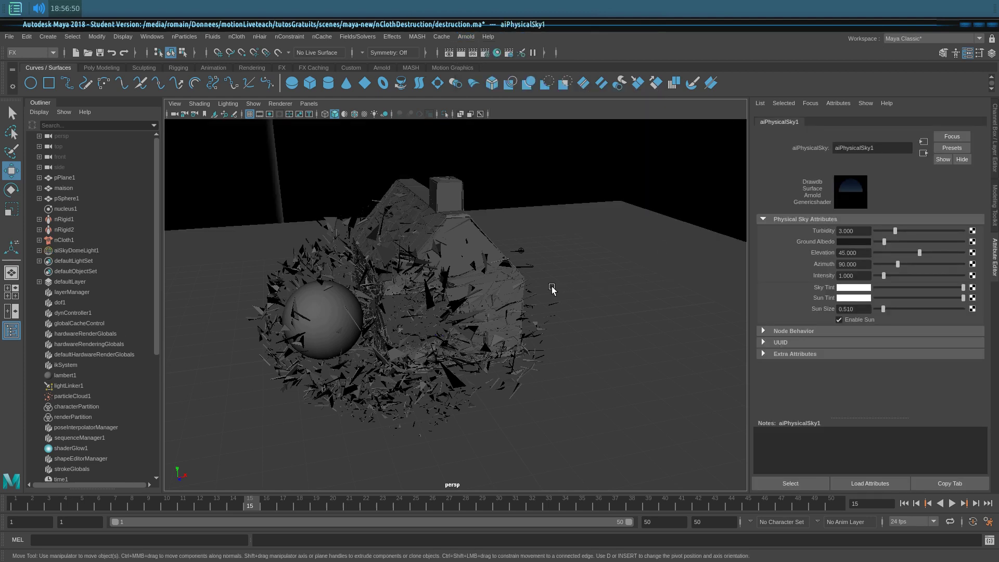
# Step: Save the scene as a student file and reselect the maison house mesh
pyautogui.hotkey('ctrl', 's')
pyautogui.click(481, 270)
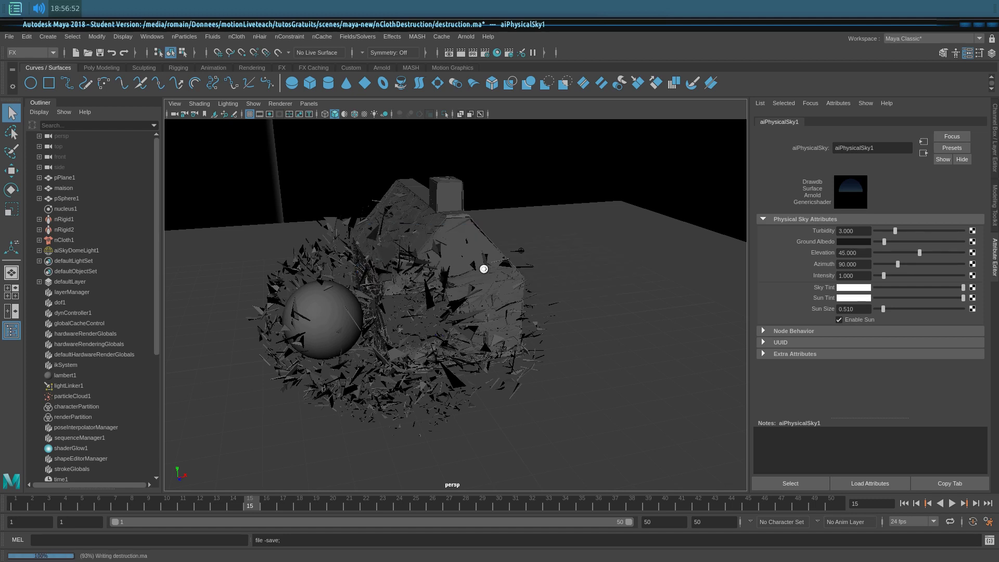
pyautogui.press('w')
pyautogui.click(487, 272)
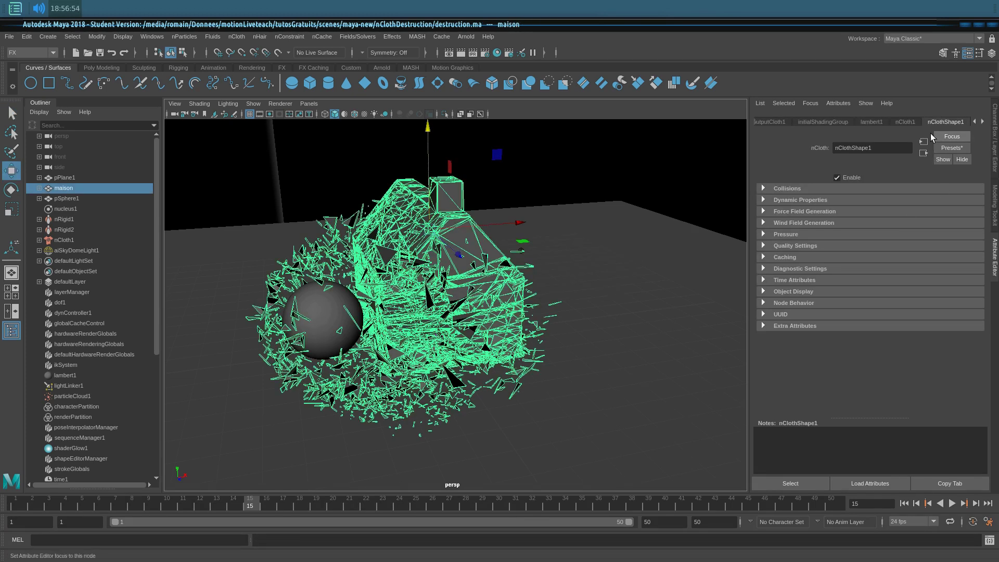
pyautogui.moveTo(453, 263); pyautogui.dragTo(460, 499, button='right')
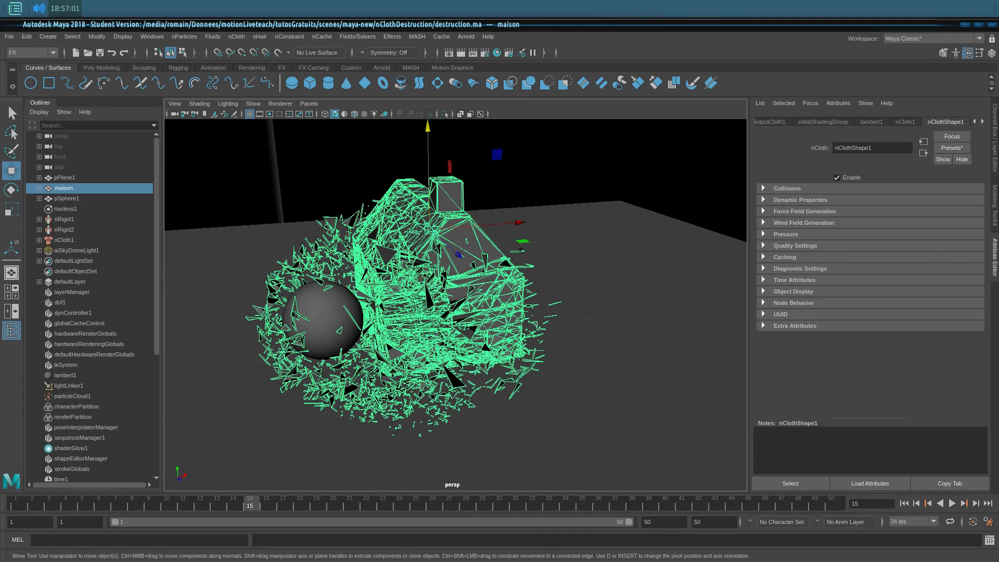
# Step: Assign new aiStandardSurface materials to the house and to pSphere1
pyautogui.click(617, 207)
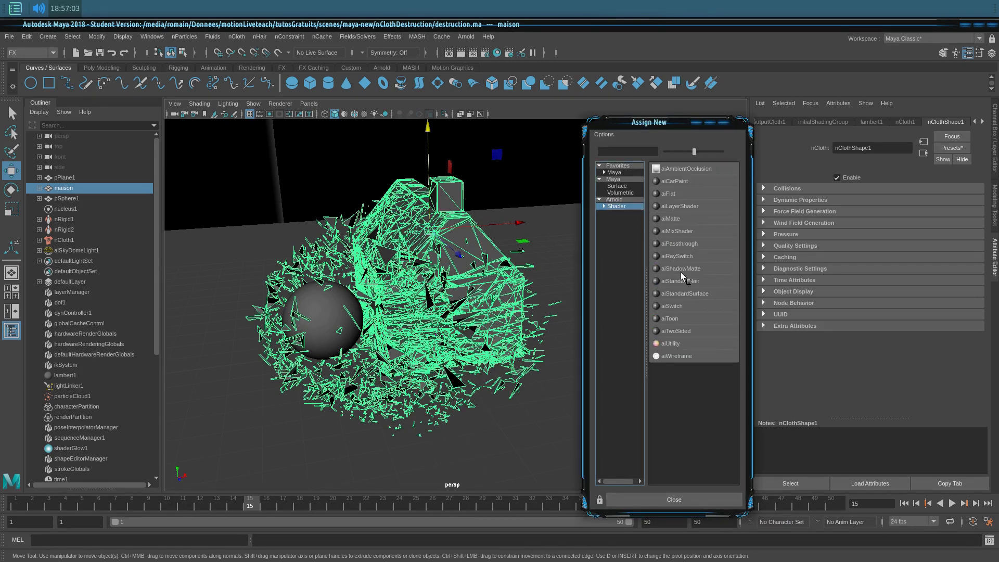
pyautogui.click(697, 294)
pyautogui.click(332, 308)
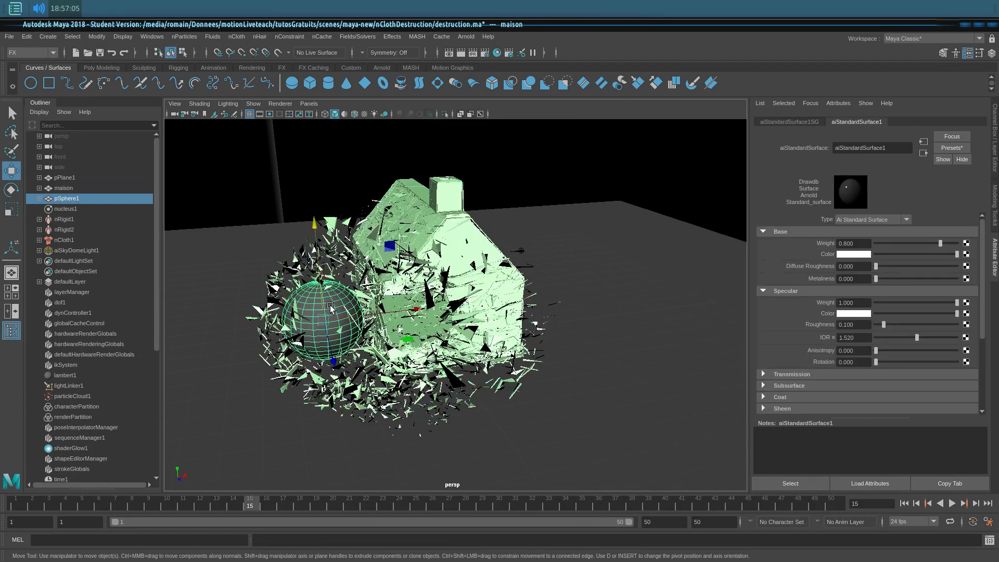
pyautogui.moveTo(333, 310); pyautogui.dragTo(352, 506, button='right')
pyautogui.click(408, 465)
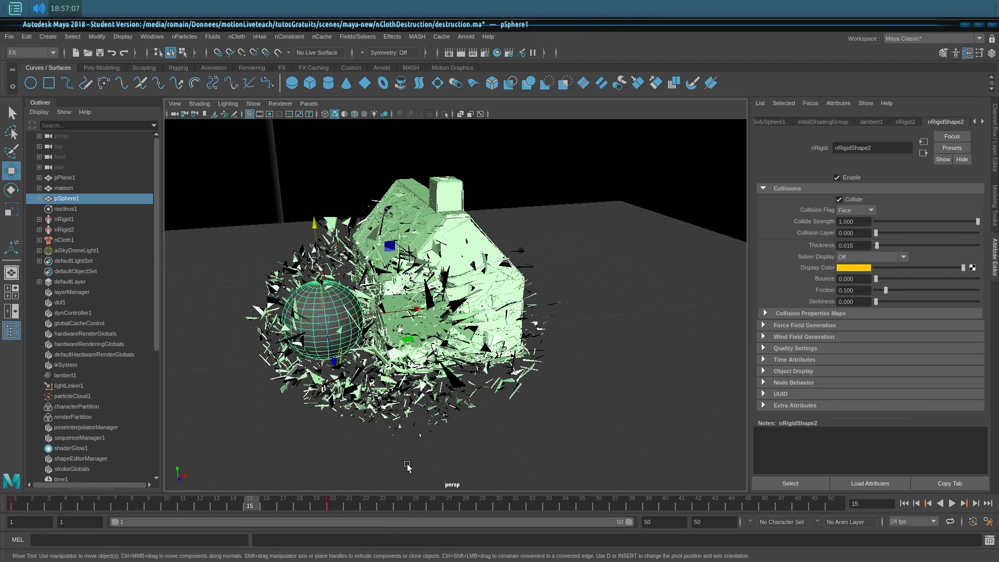
pyautogui.click(470, 244)
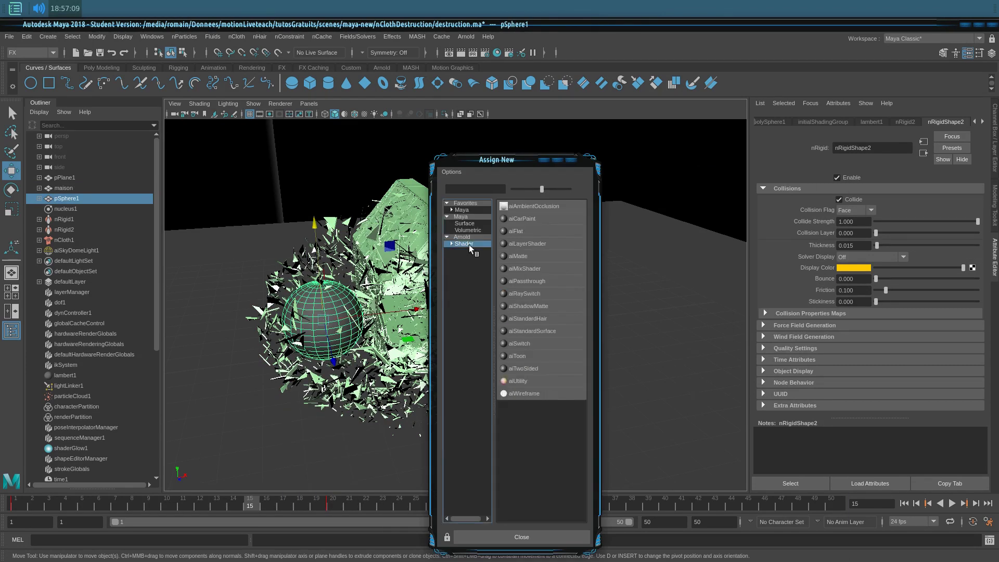
pyautogui.rightClick(542, 331)
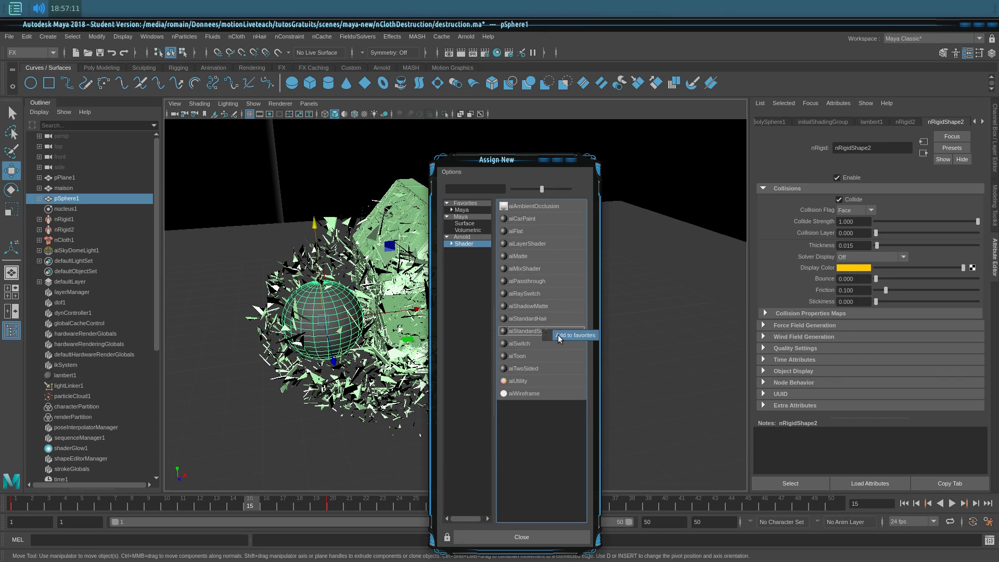
pyautogui.click(560, 335)
pyautogui.click(541, 332)
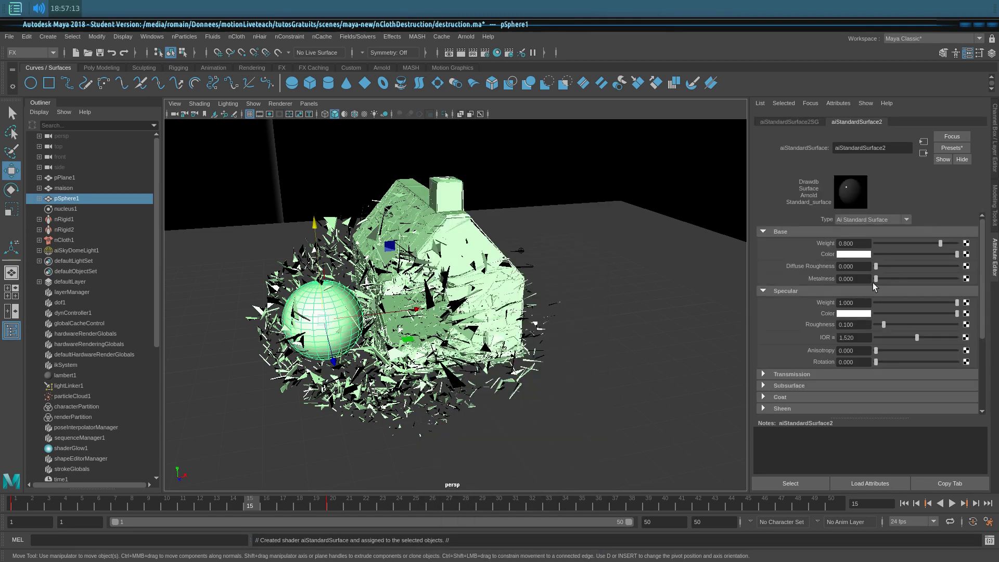
# Step: Set the sphere's Metalness to 1 and Specular Roughness to about 0.19, then save
pyautogui.moveTo(405, 309); pyautogui.dragTo(412, 301)
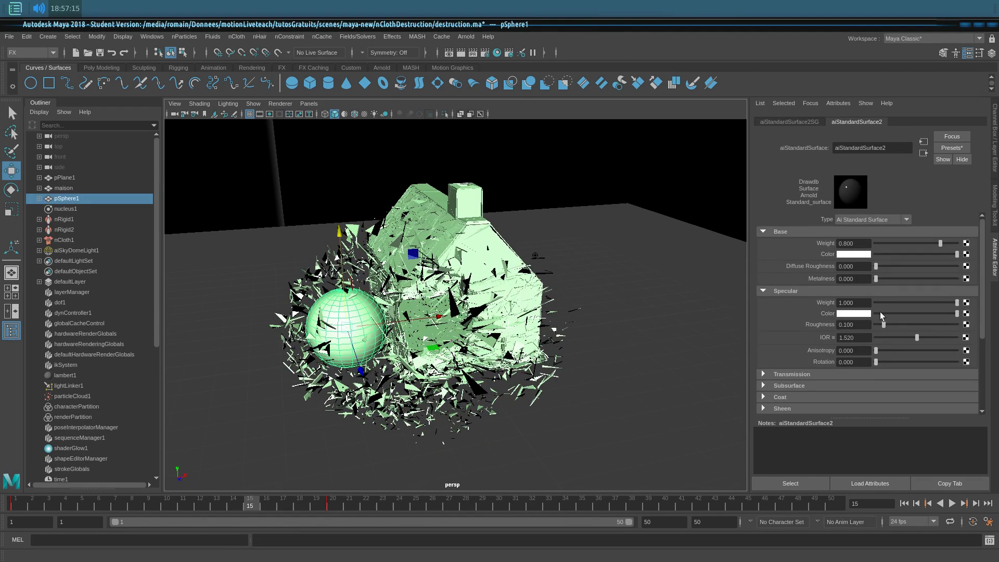
pyautogui.moveTo(876, 278); pyautogui.dragTo(958, 279)
pyautogui.moveTo(884, 325); pyautogui.dragTo(891, 326)
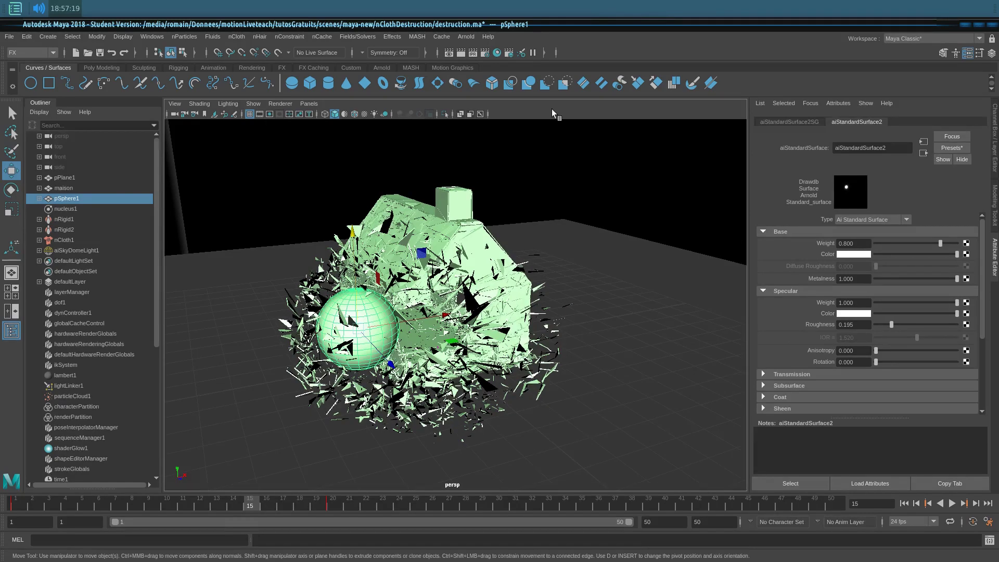
pyautogui.hotkey('ctrl', 's')
pyautogui.click(472, 271)
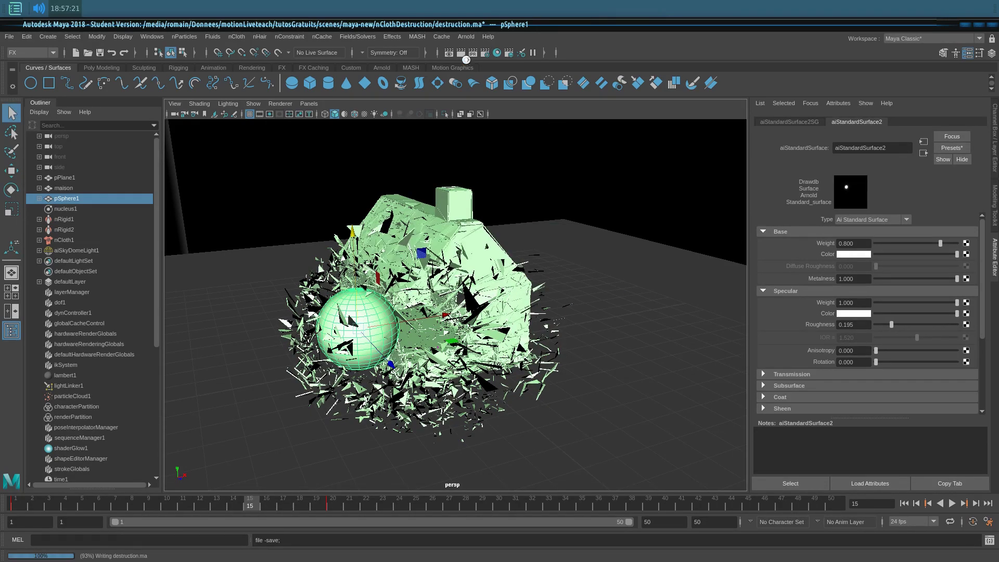
# Step: Start an Arnold render of the scene and select the house maison
pyautogui.click(467, 36)
pyautogui.click(475, 56)
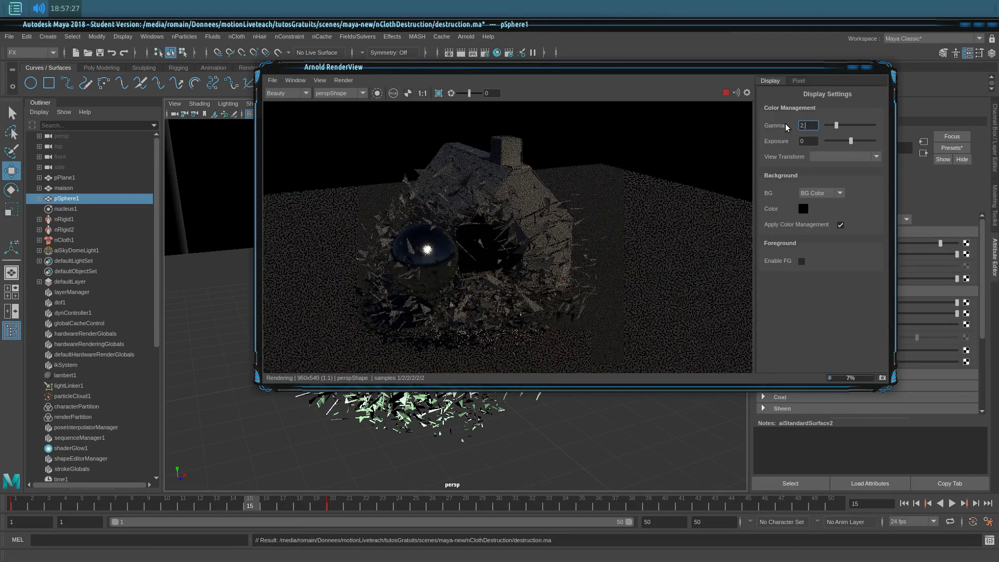
pyautogui.moveTo(786, 67); pyautogui.dragTo(954, 64)
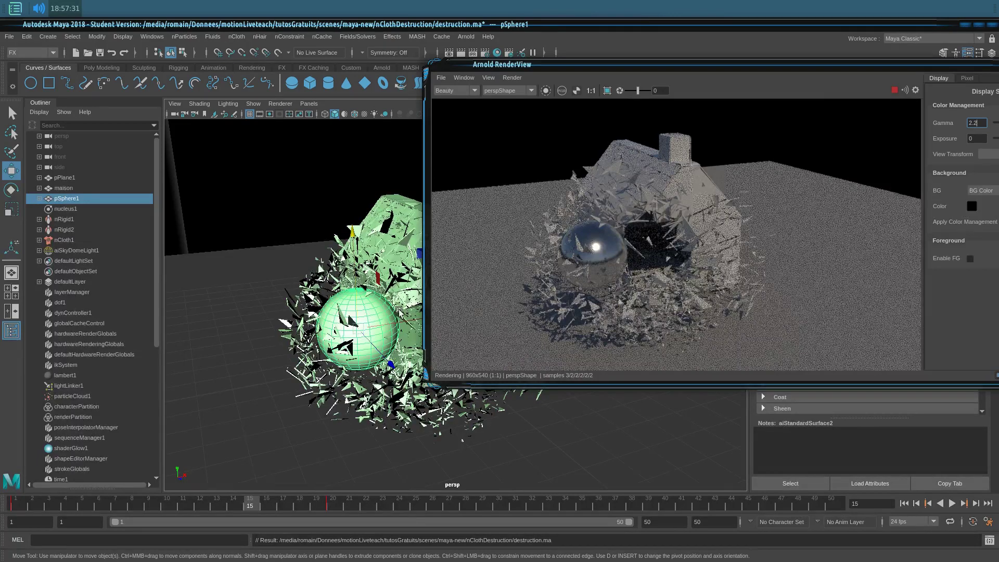
pyautogui.keyDown('alt'); pyautogui.moveTo(350, 316); pyautogui.dragTo(346, 271); pyautogui.keyUp('alt')
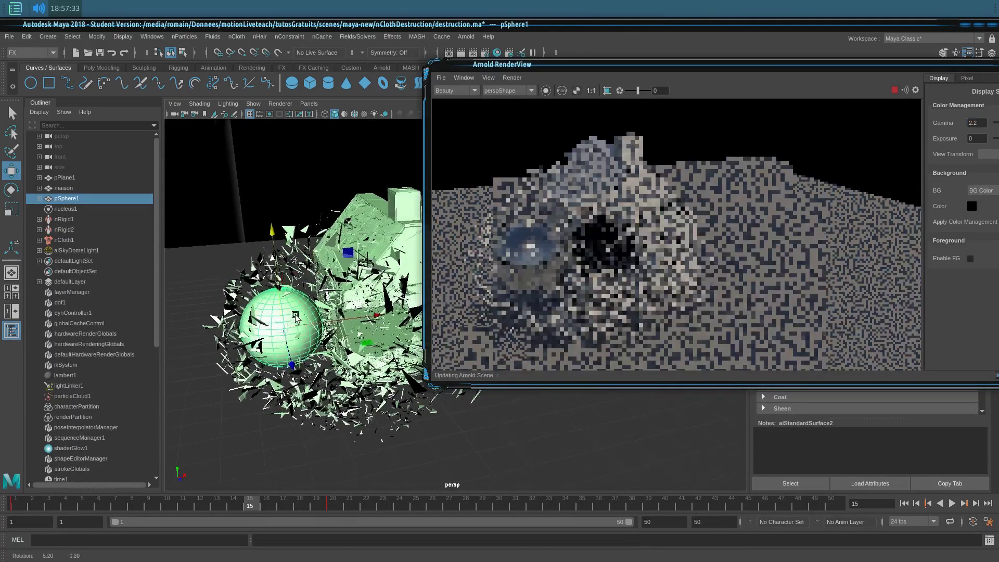
pyautogui.click(359, 245)
# Step: Move the Arnold RenderView aside and select the ground plane pPlane1
pyautogui.moveTo(790, 64)
pyautogui.mouseDown()
pyautogui.moveTo(416, 81)
pyautogui.moveTo(494, 201)
pyautogui.mouseUp()
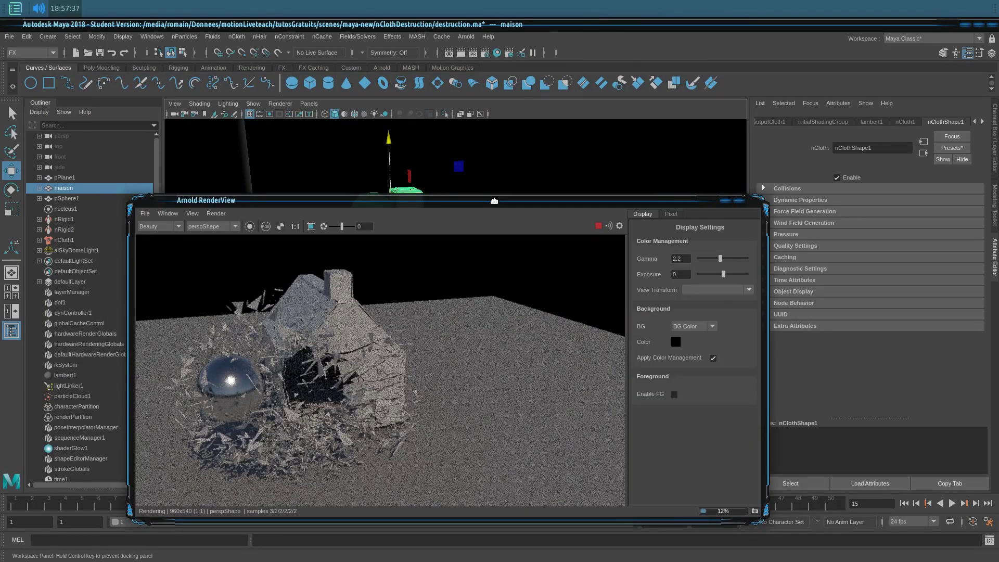
pyautogui.moveTo(636, 200); pyautogui.dragTo(774, 193)
pyautogui.click(659, 250)
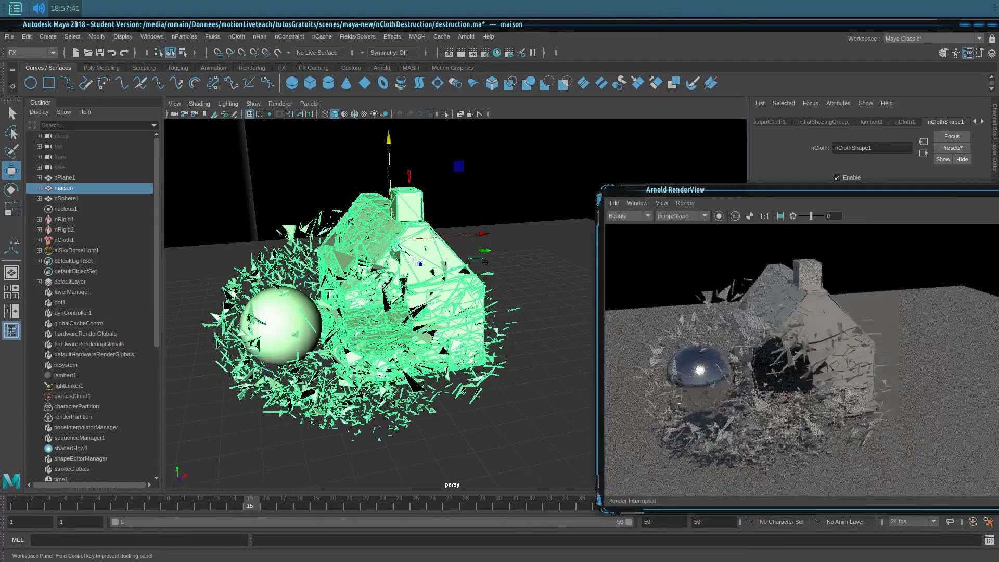
pyautogui.click(638, 294)
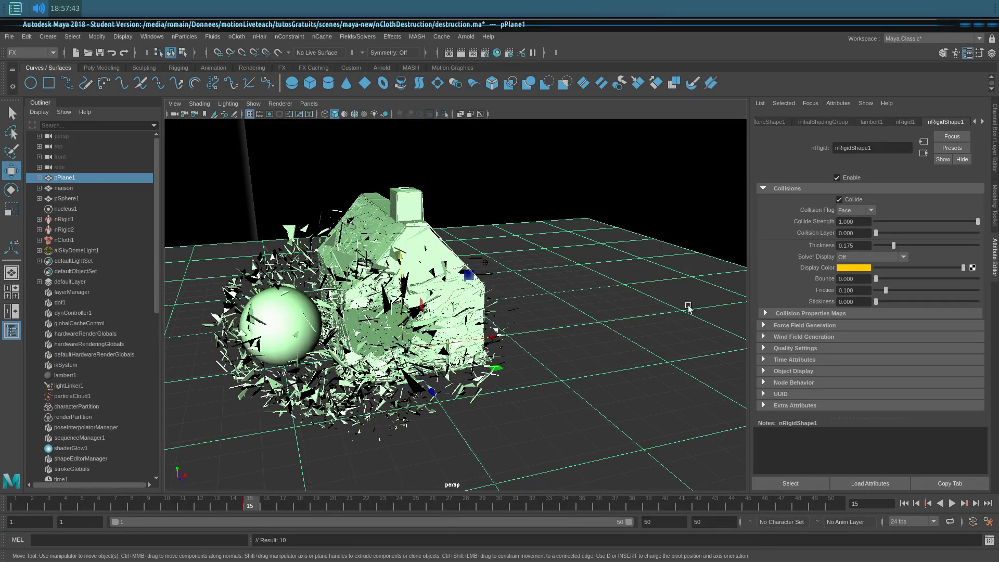
# Step: Set the ground plane's Scale X, Y and Z to 100
pyautogui.press('r')
pyautogui.hotkey('ctrl', 'z')
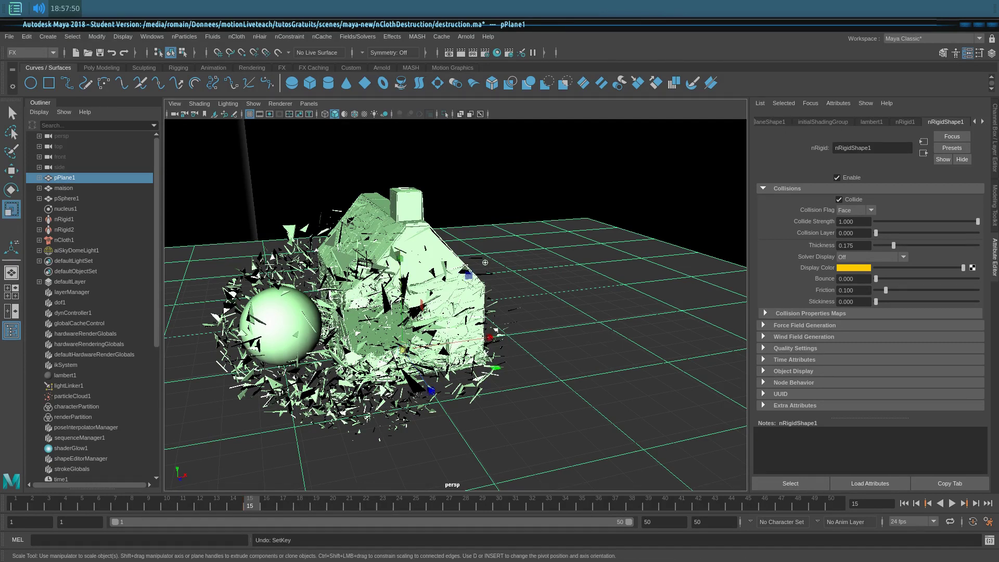
pyautogui.hotkey('ctrl', 'a')
pyautogui.moveTo(966, 183); pyautogui.dragTo(968, 199)
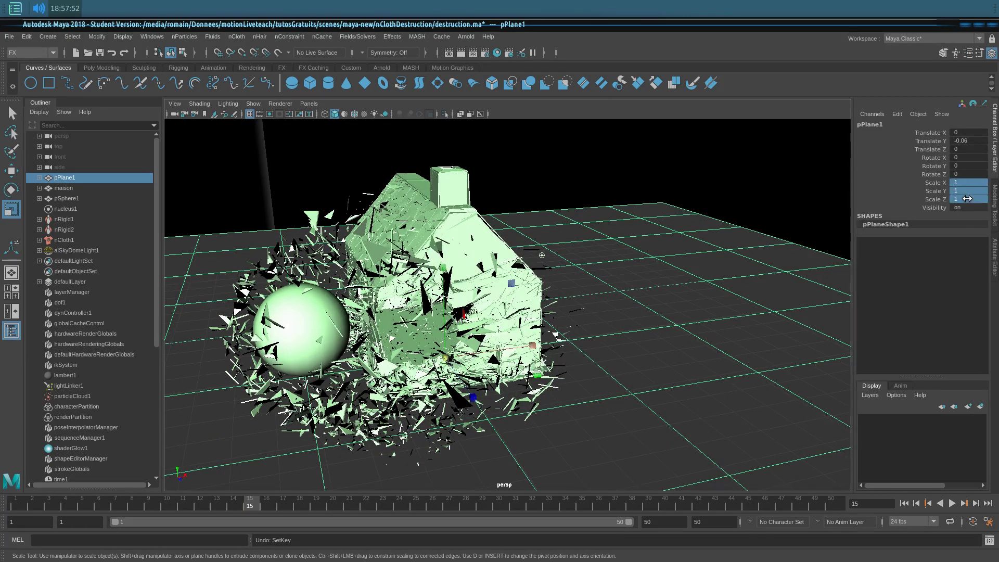
pyautogui.write('00')
pyautogui.press('Return')
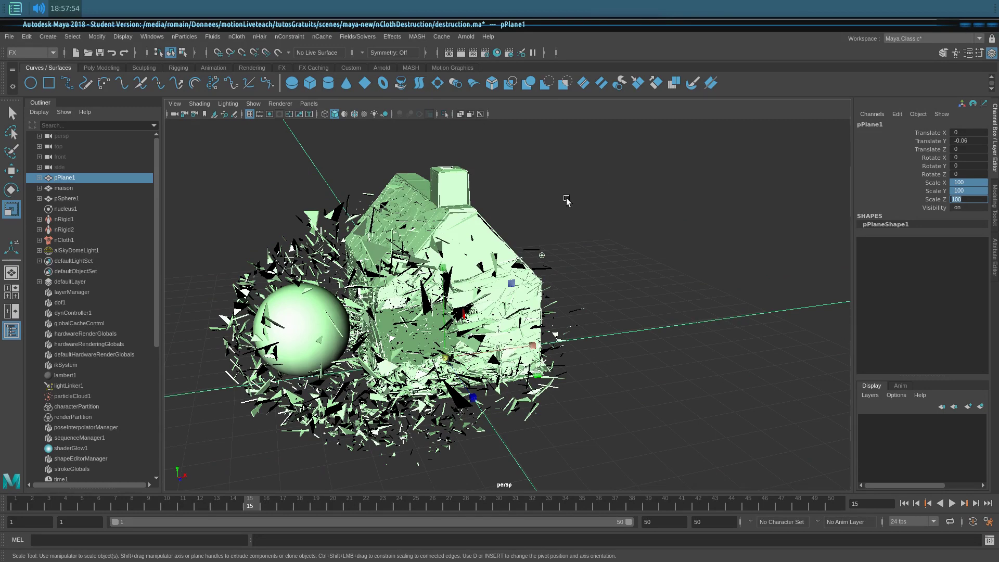
# Step: Re-render the enlarged plane in Arnold RenderView from a new orbited angle
pyautogui.keyDown('alt'); pyautogui.moveTo(516, 286); pyautogui.dragTo(543, 275); pyautogui.keyUp('alt')
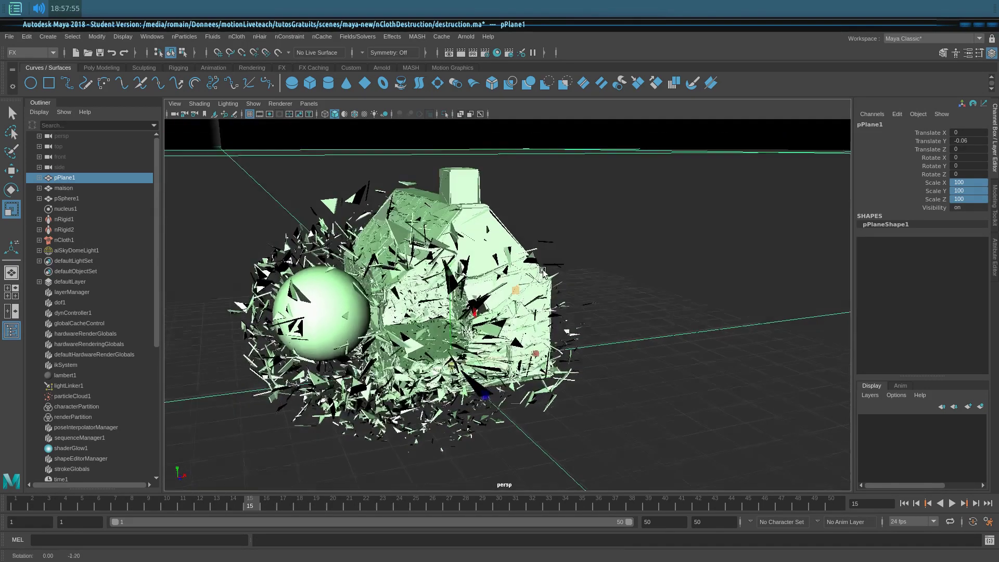
pyautogui.keyDown('alt'); pyautogui.moveTo(542, 275); pyautogui.dragTo(533, 251); pyautogui.keyUp('alt')
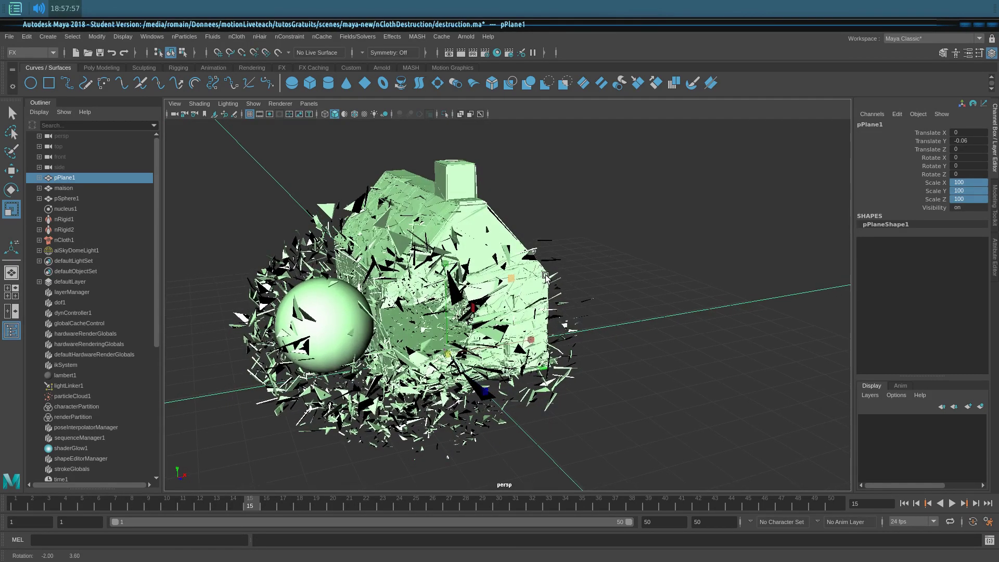
pyautogui.hotkey('alt', 'Tab')
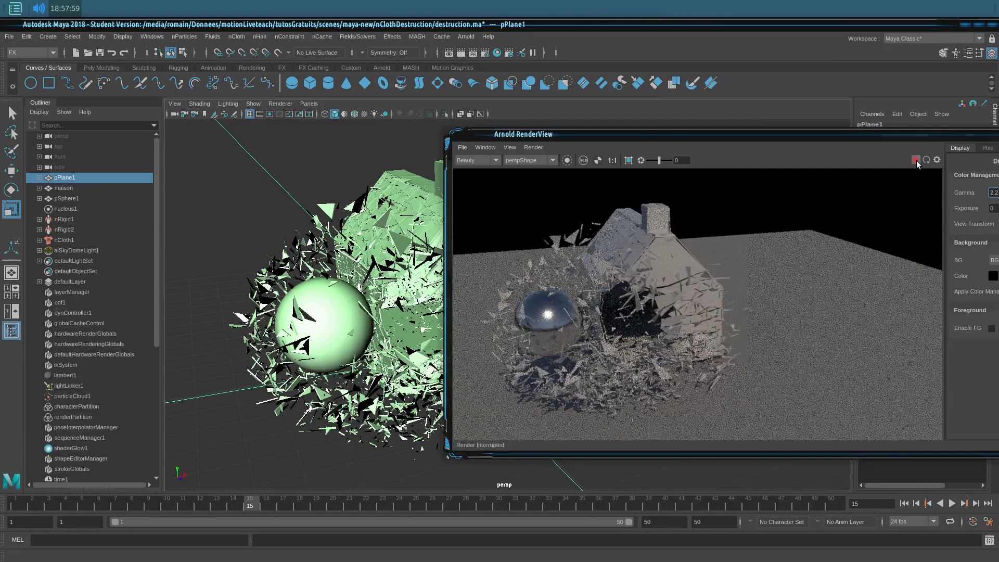
pyautogui.click(916, 160)
pyautogui.hotkey('alt', 'Tab')
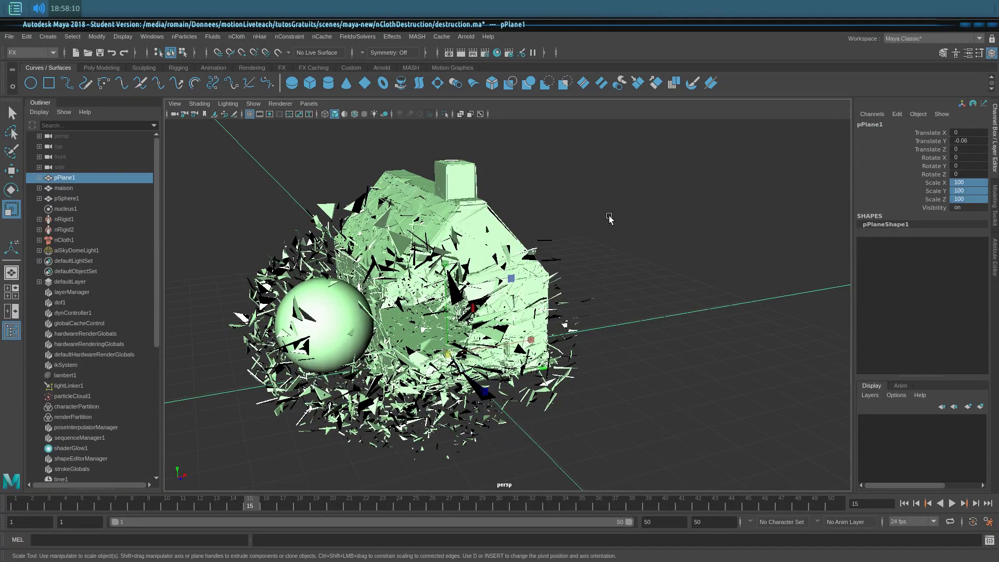
pyautogui.click(78, 251)
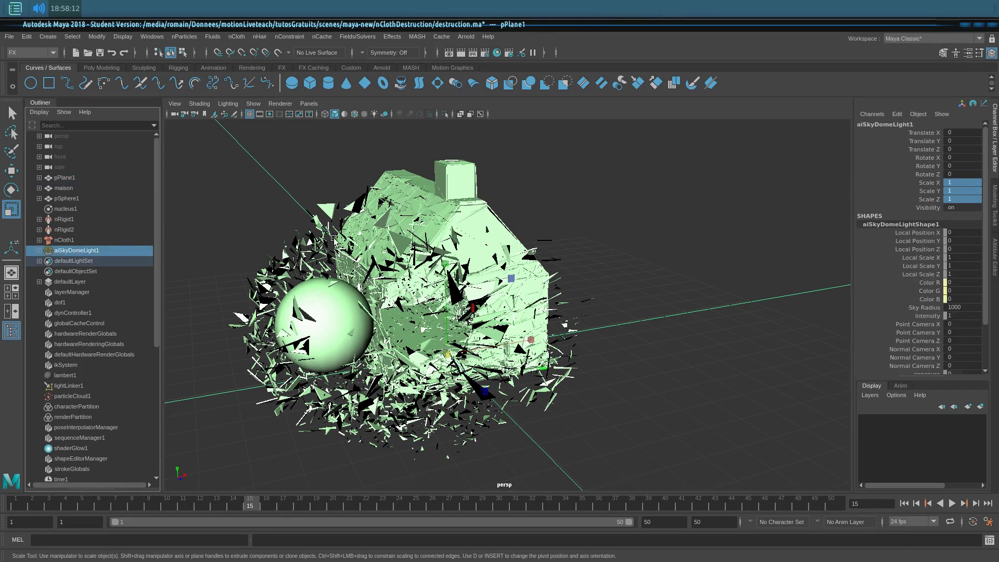
# Step: Raise the aiSkyDomeLight1 Samples to 3
pyautogui.click(995, 250)
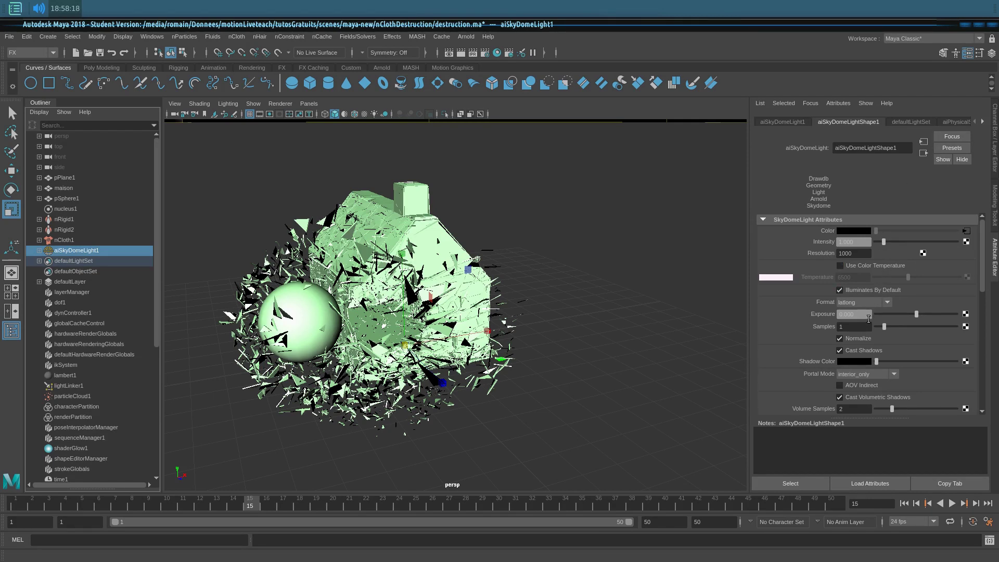
pyautogui.scroll(-2, 869, 319)
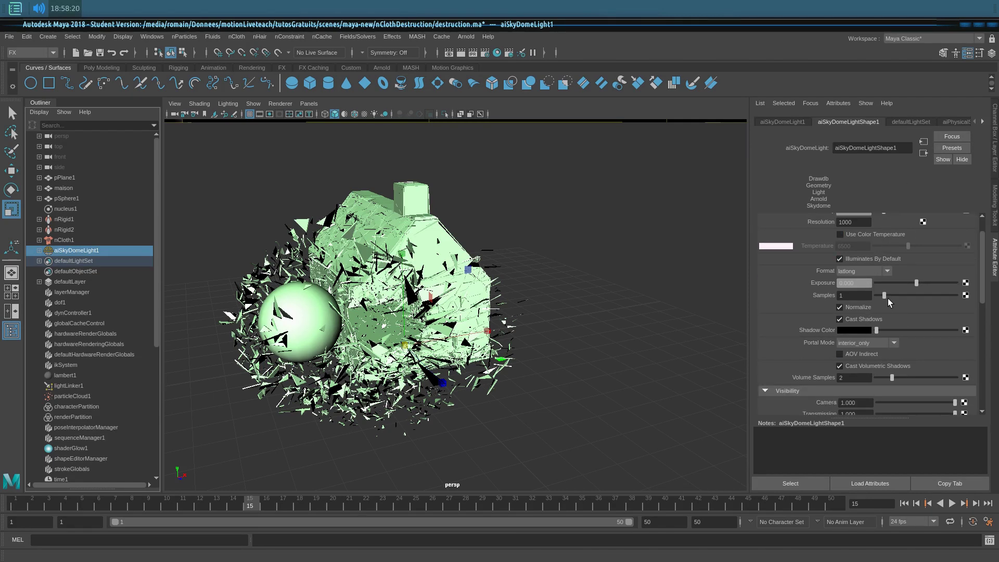
pyautogui.moveTo(888, 296); pyautogui.dragTo(900, 295)
pyautogui.scroll(-4, 901, 342)
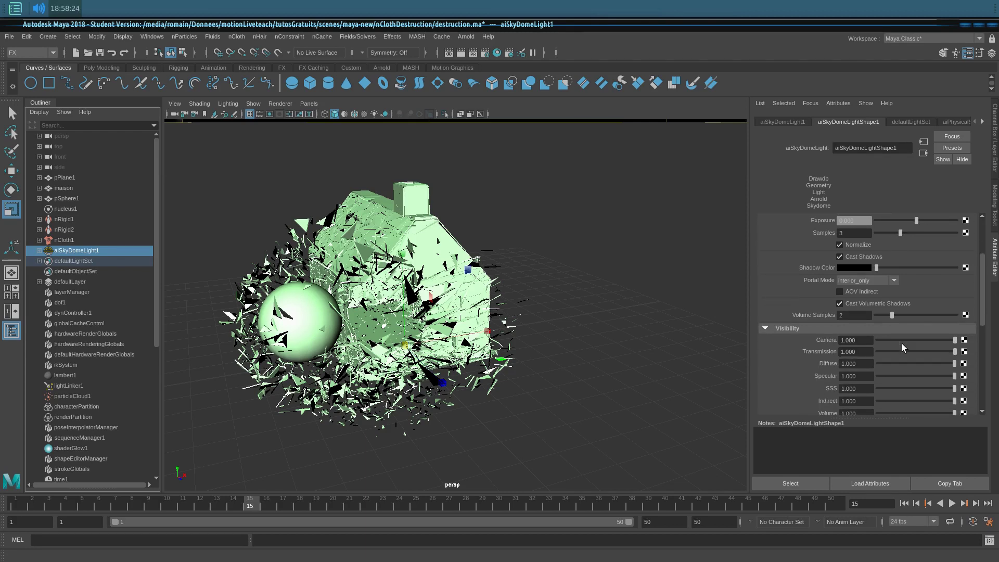
pyautogui.scroll(6, 902, 345)
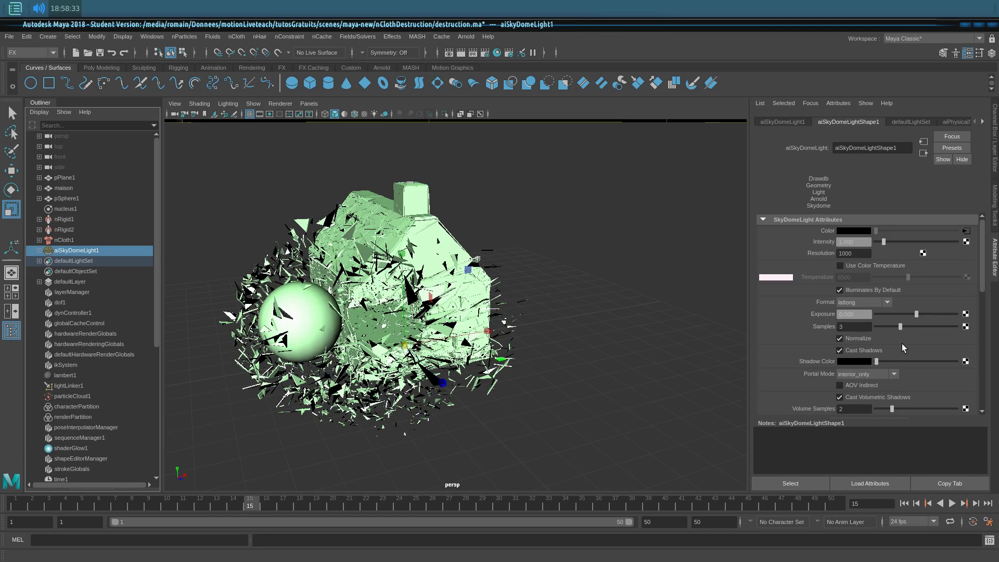
# Step: Set the sky dome light's Exposure to 1
pyautogui.click(790, 123)
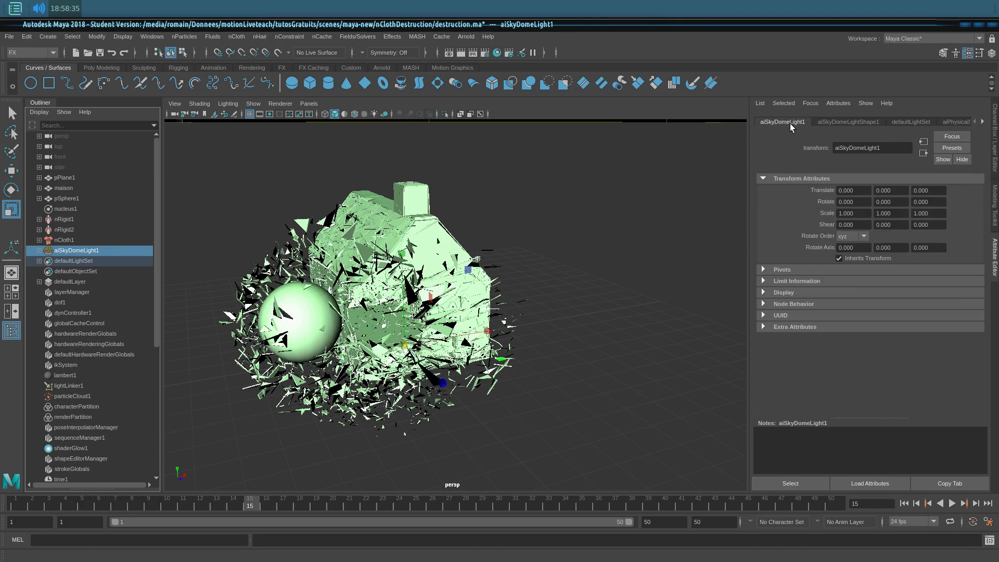
pyautogui.click(868, 123)
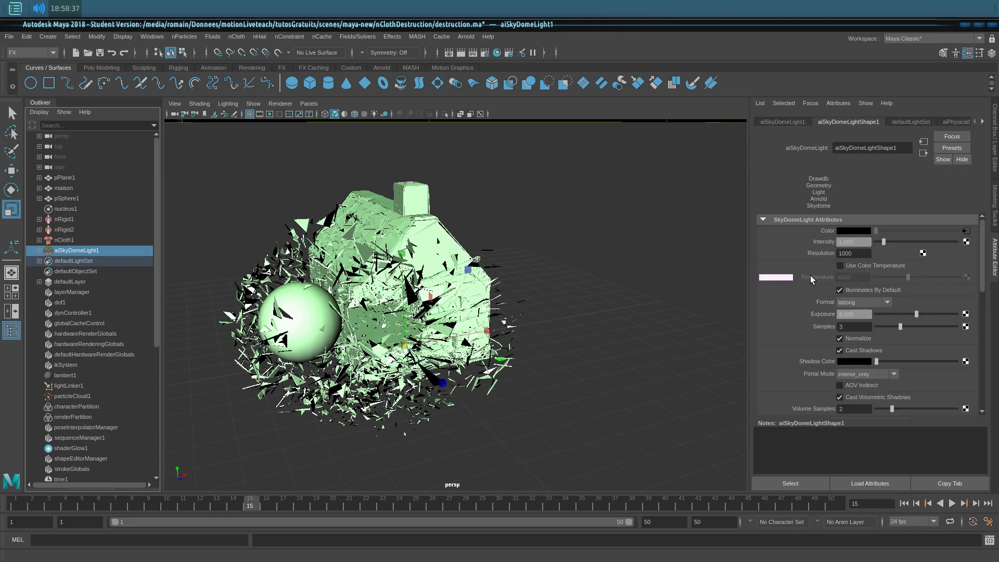
pyautogui.scroll(-1, 806, 346)
pyautogui.scroll(-1, 805, 347)
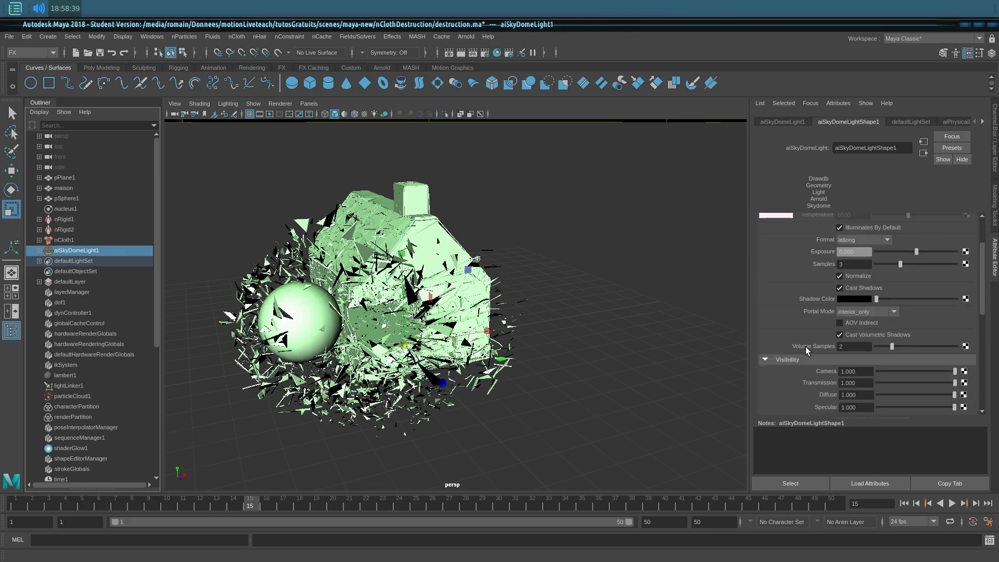
pyautogui.doubleClick(861, 252)
pyautogui.write('1')
pyautogui.press('Return')
# Step: Frame the house and sphere closely, render in Arnold, then close the RenderView
pyautogui.keyDown('alt'); pyautogui.moveTo(729, 255); pyautogui.dragTo(568, 285); pyautogui.keyUp('alt')
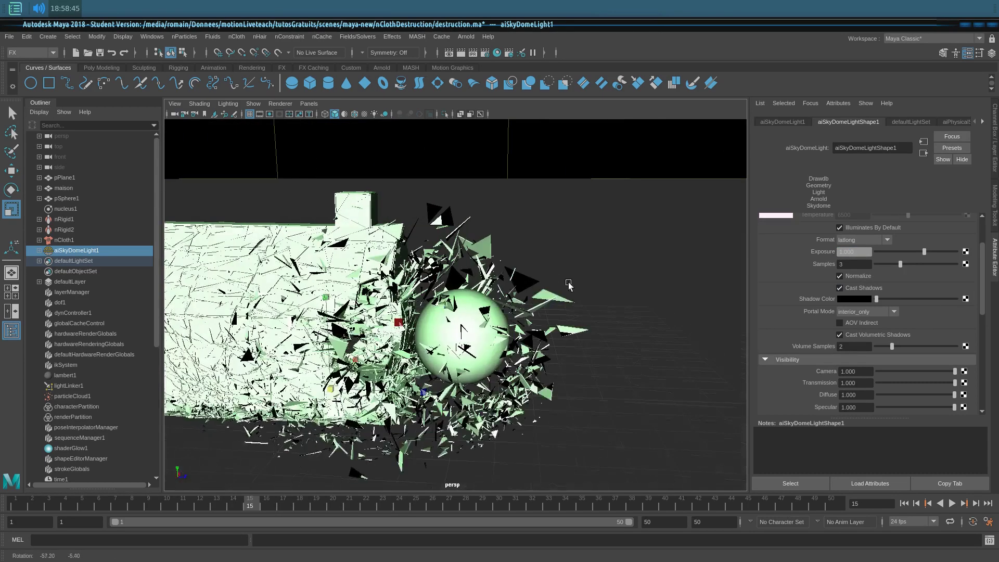
pyautogui.moveTo(467, 289)
pyautogui.keyDown('alt'); pyautogui.mouseDown()
pyautogui.moveTo(530, 279)
pyautogui.moveTo(680, 300)
pyautogui.moveTo(734, 296)
pyautogui.mouseUp(); pyautogui.keyUp('alt')
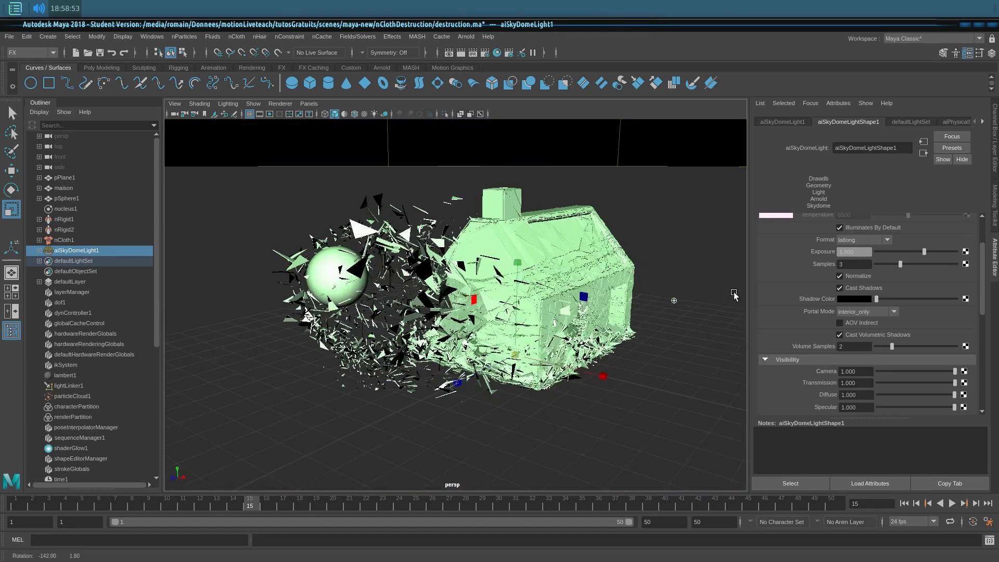
pyautogui.scroll(2, 511, 298)
pyautogui.scroll(3, 510, 298)
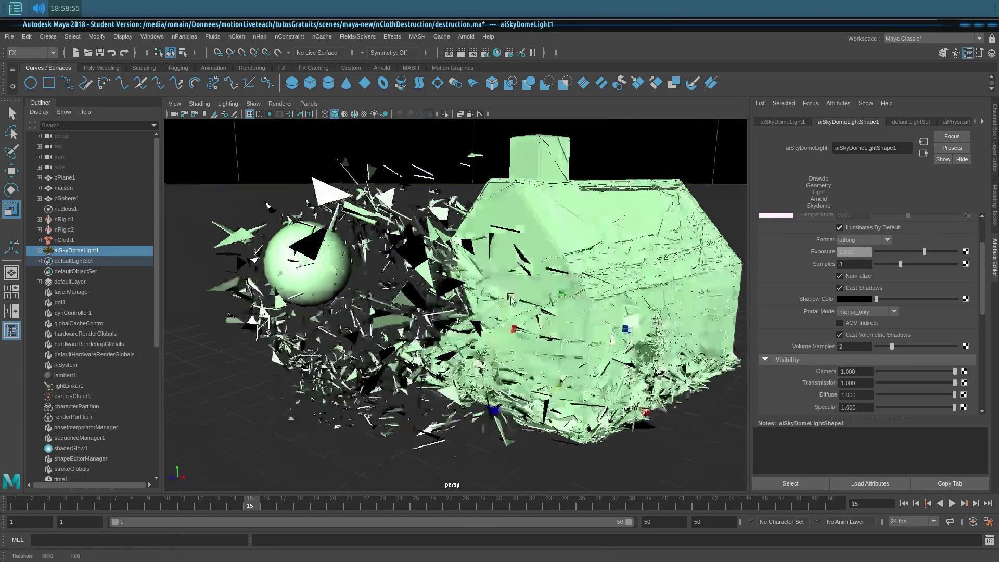
pyautogui.keyDown('alt'); pyautogui.moveTo(510, 298); pyautogui.dragTo(497, 297); pyautogui.keyUp('alt')
pyautogui.keyDown('alt'); pyautogui.moveTo(497, 297); pyautogui.dragTo(473, 304, button='middle'); pyautogui.keyUp('alt')
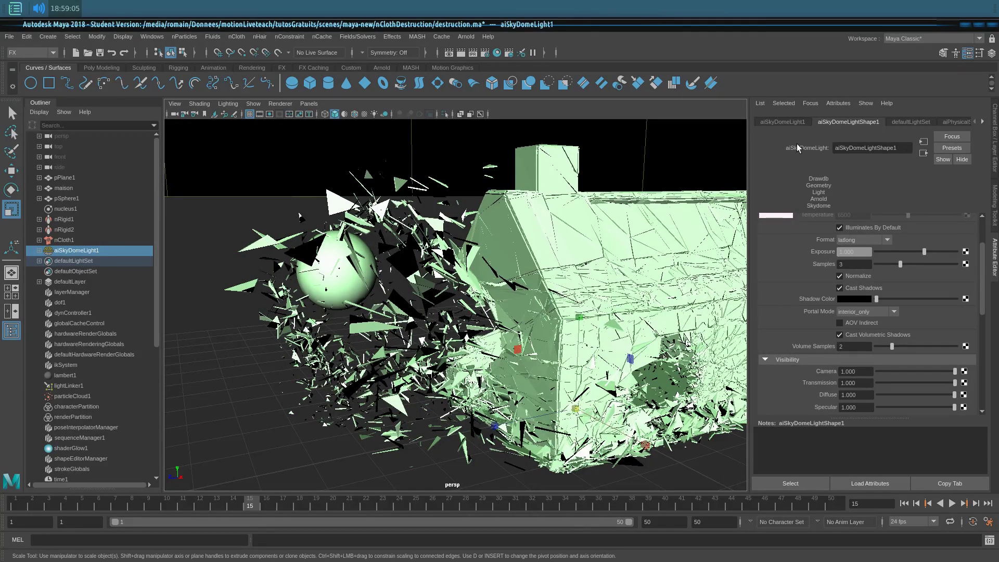
pyautogui.click(448, 52)
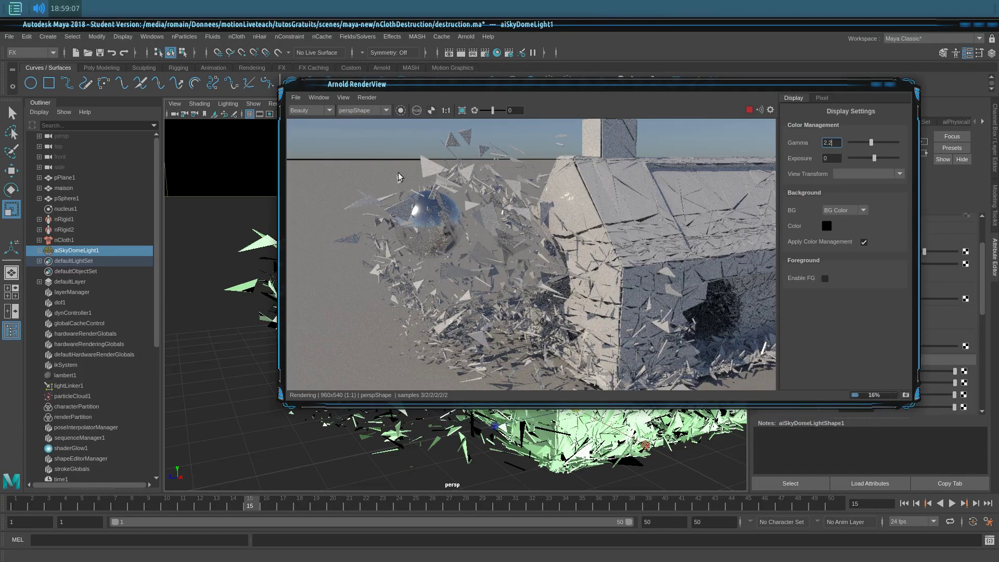
pyautogui.moveTo(520, 84); pyautogui.dragTo(464, 135)
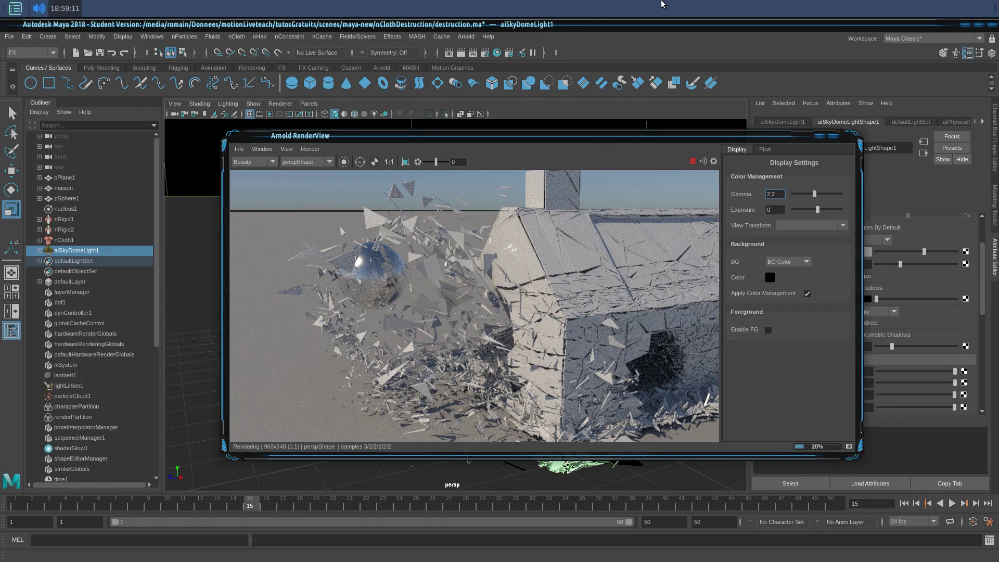
pyautogui.middleClick(704, 142)
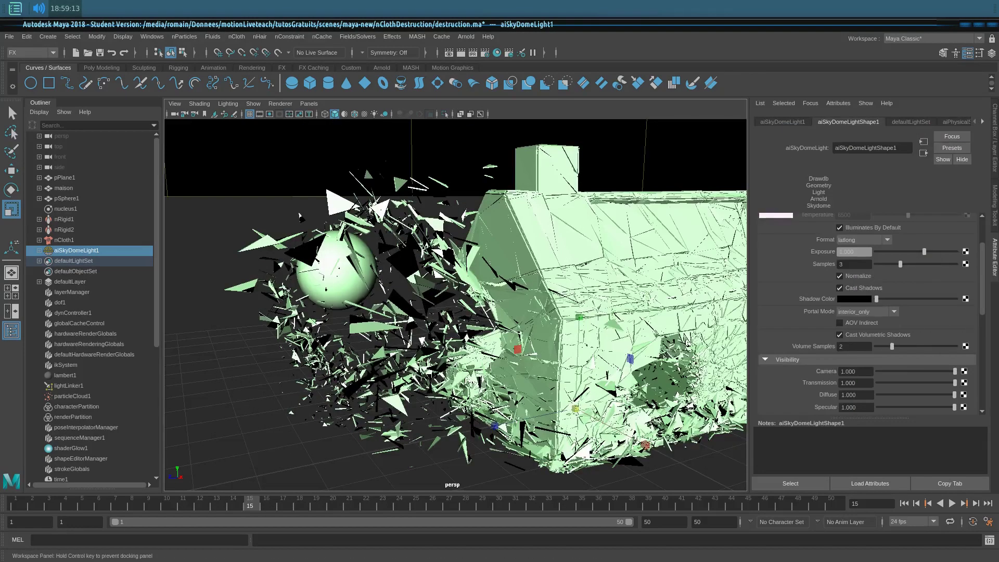
pyautogui.click(879, 243)
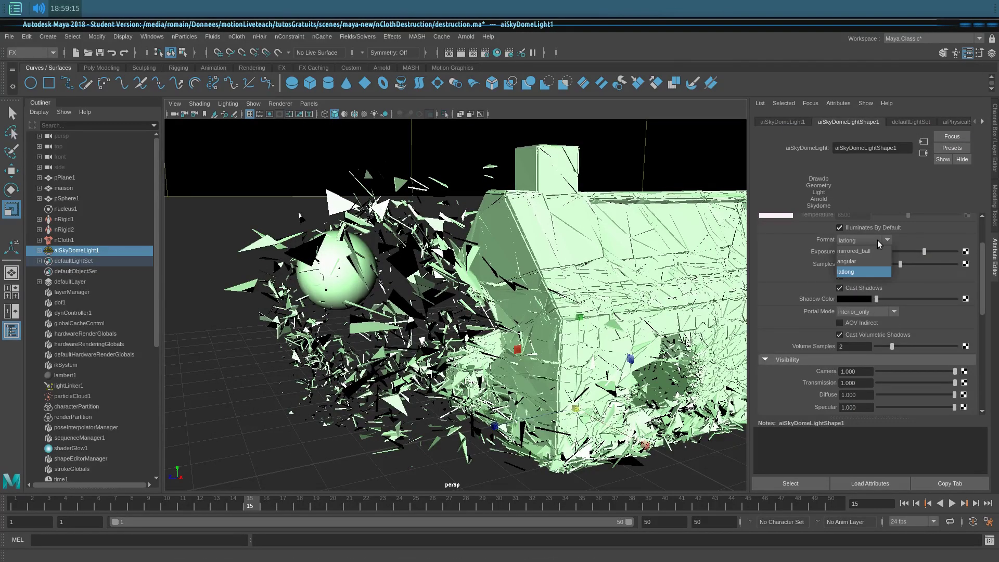
pyautogui.click(878, 261)
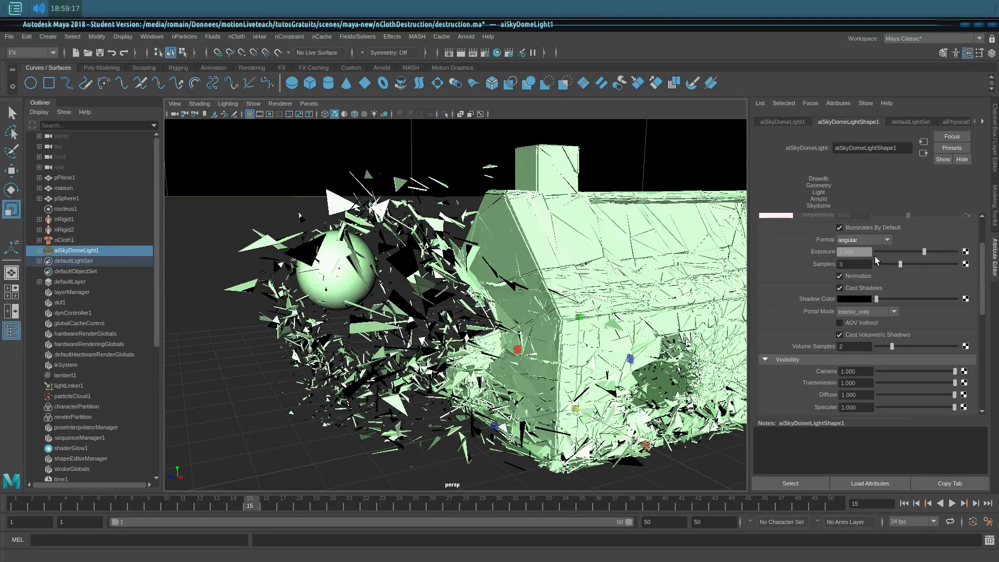
pyautogui.click(869, 240)
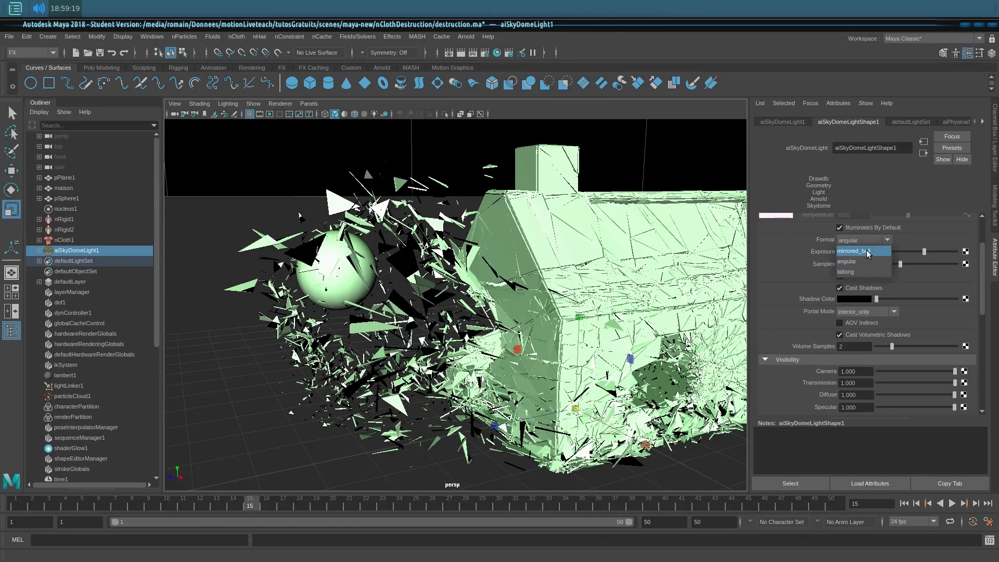
pyautogui.click(868, 240)
pyautogui.click(868, 270)
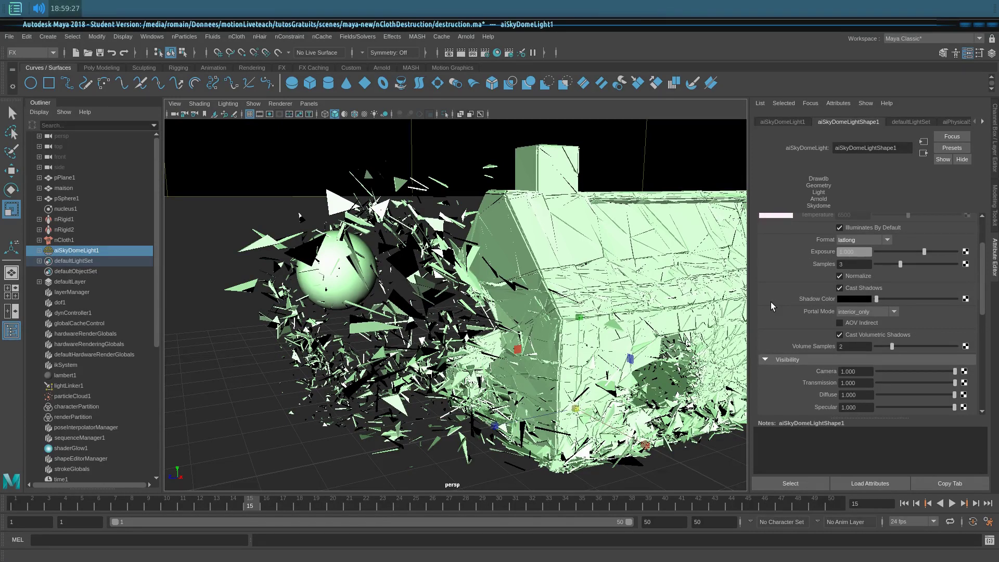
pyautogui.scroll(3, 770, 302)
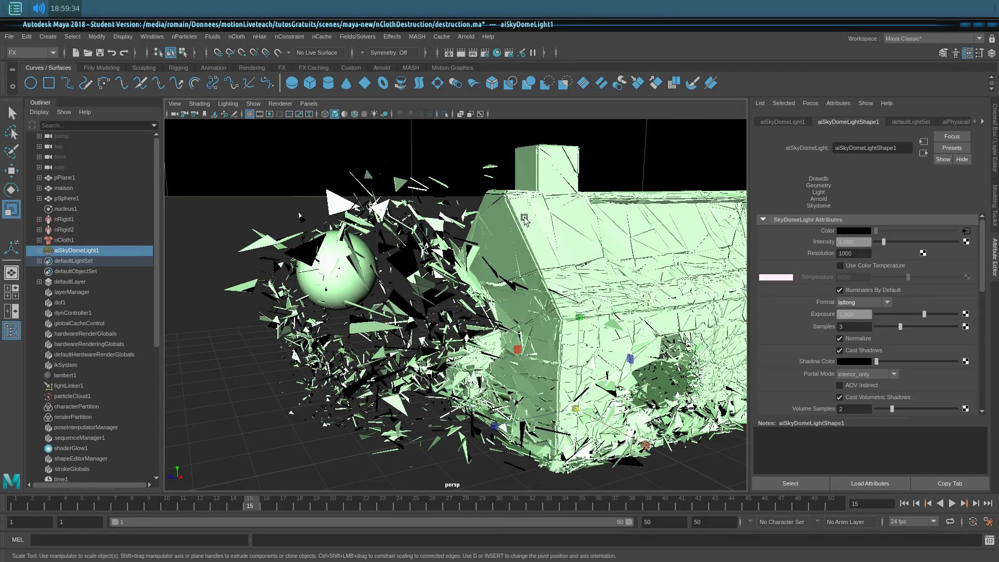
pyautogui.click(497, 54)
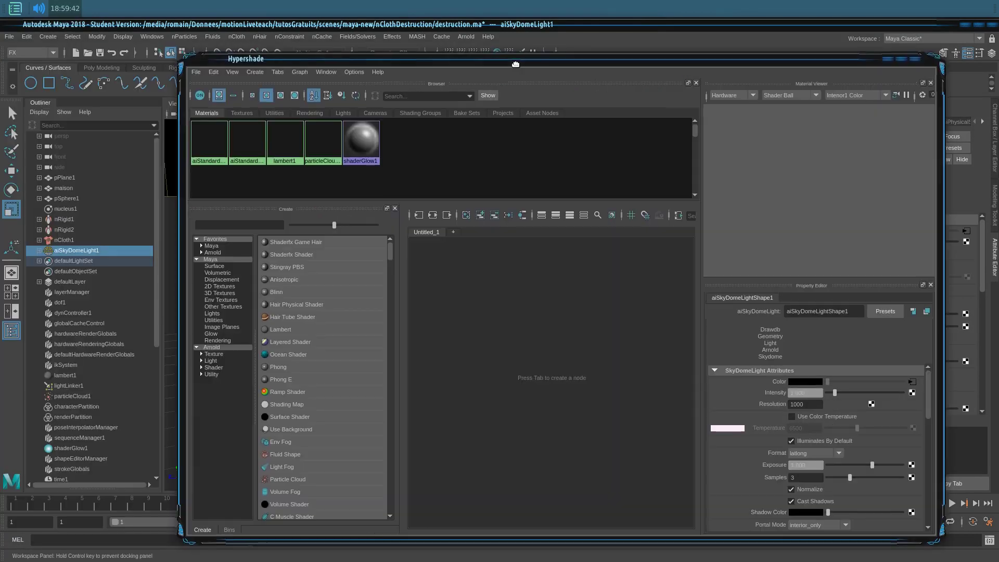
pyautogui.click(344, 112)
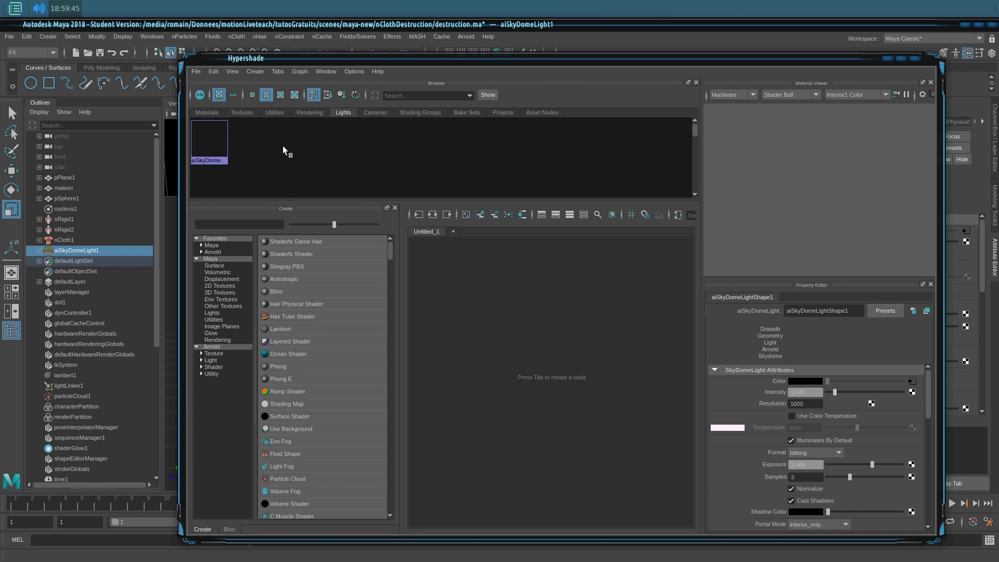
pyautogui.click(432, 216)
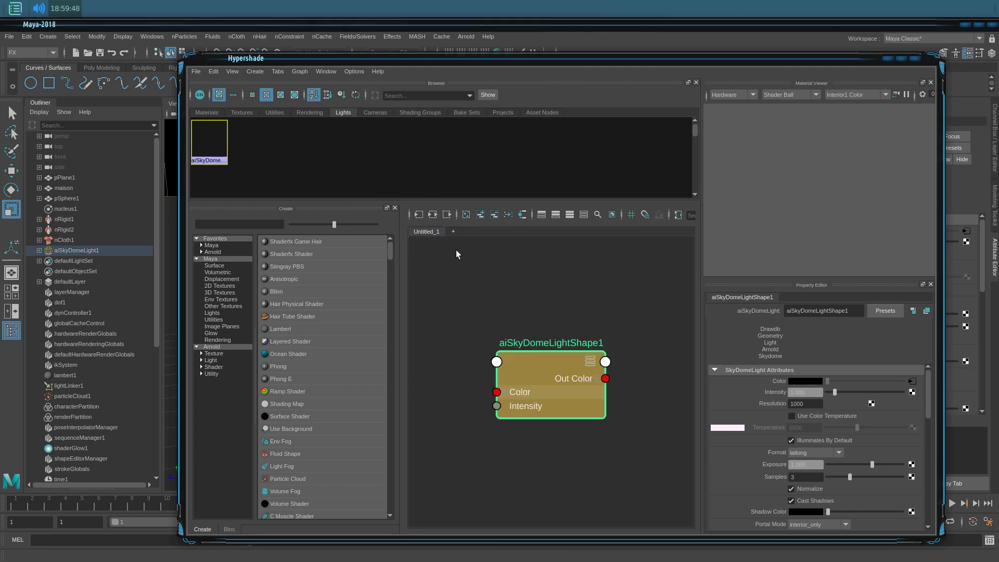
pyautogui.scroll(-3, 500, 322)
pyautogui.scroll(6, 483, 330)
pyautogui.press('f')
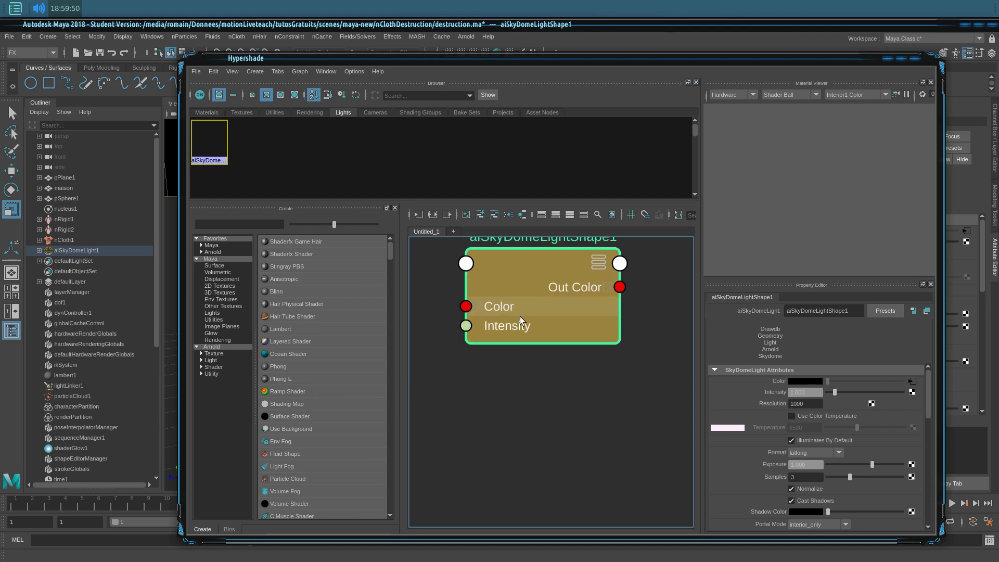
pyautogui.rightClick(585, 340)
pyautogui.click(495, 358)
pyautogui.click(498, 373)
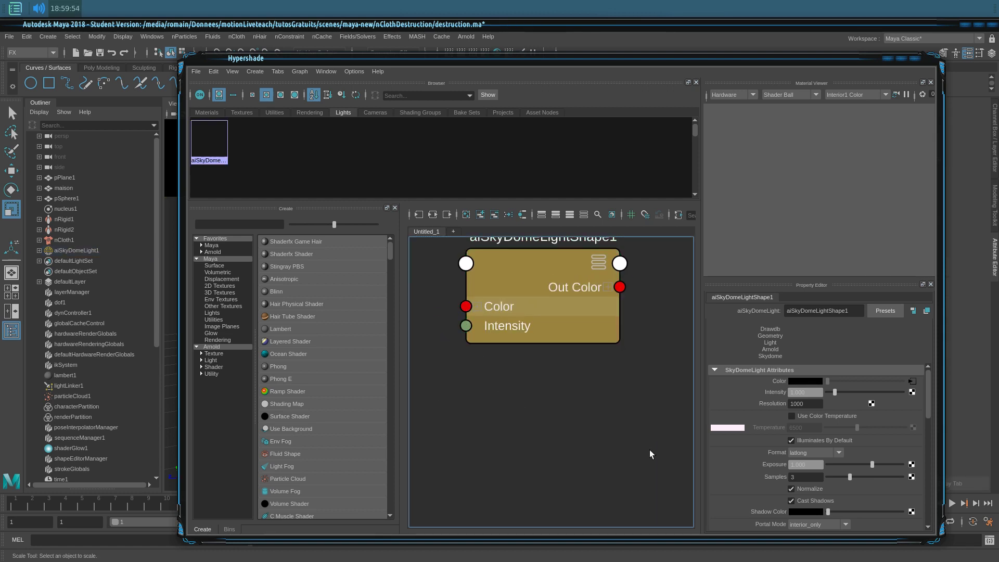
pyautogui.scroll(-3, 717, 470)
pyautogui.scroll(-2, 717, 470)
pyautogui.scroll(-2, 717, 471)
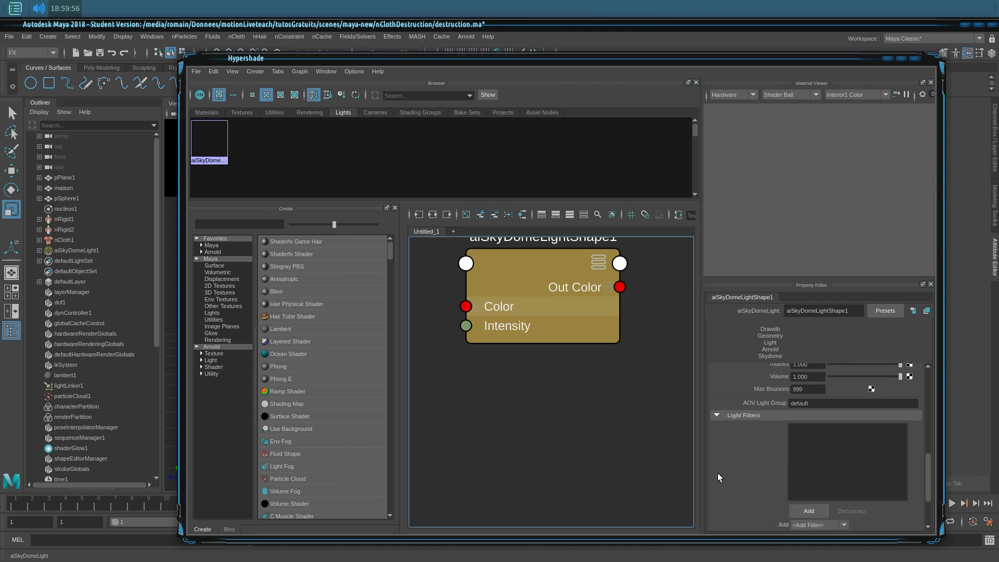
pyautogui.scroll(-3, 717, 473)
pyautogui.scroll(3, 725, 449)
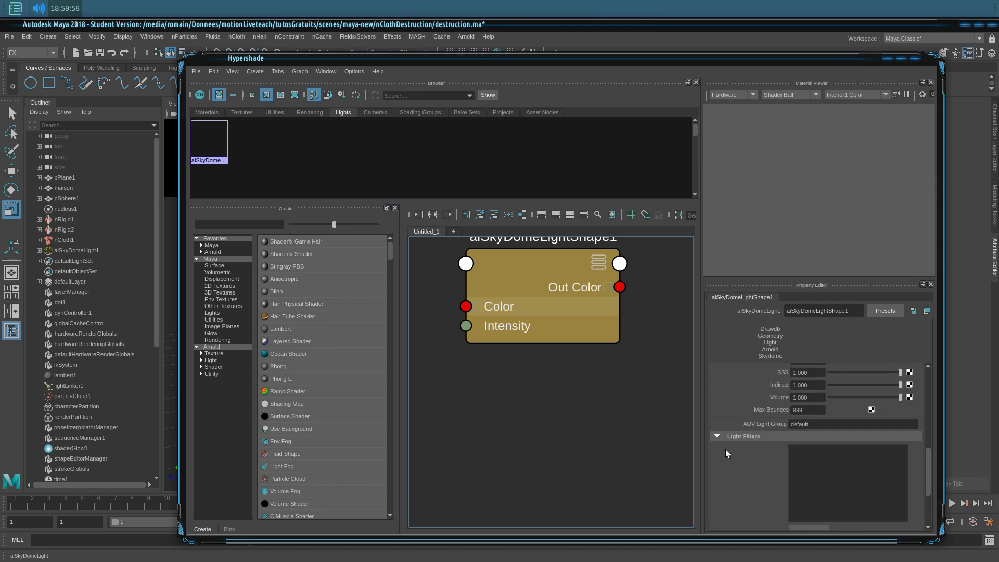
pyautogui.scroll(2, 726, 449)
pyautogui.scroll(2, 726, 454)
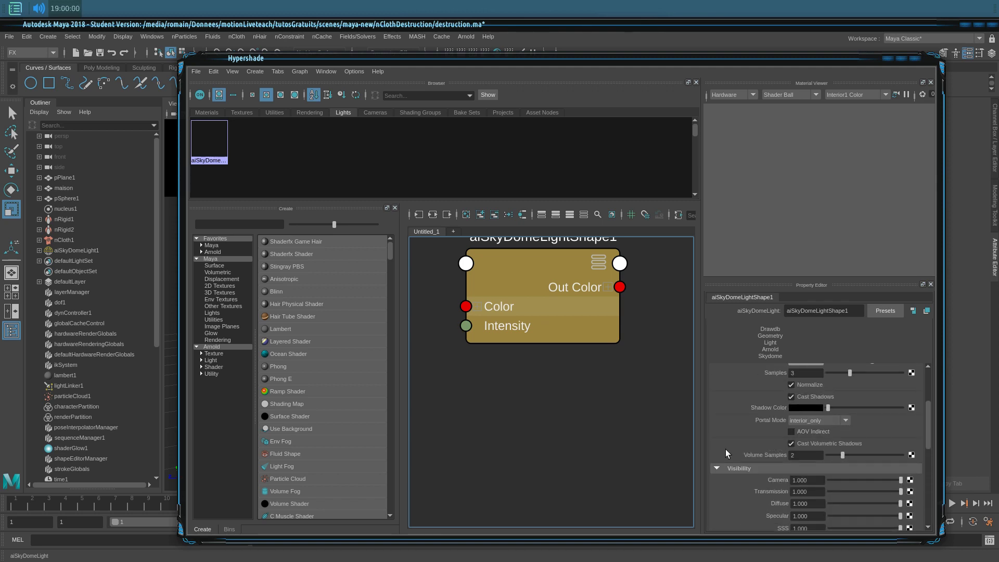
pyautogui.scroll(1, 763, 454)
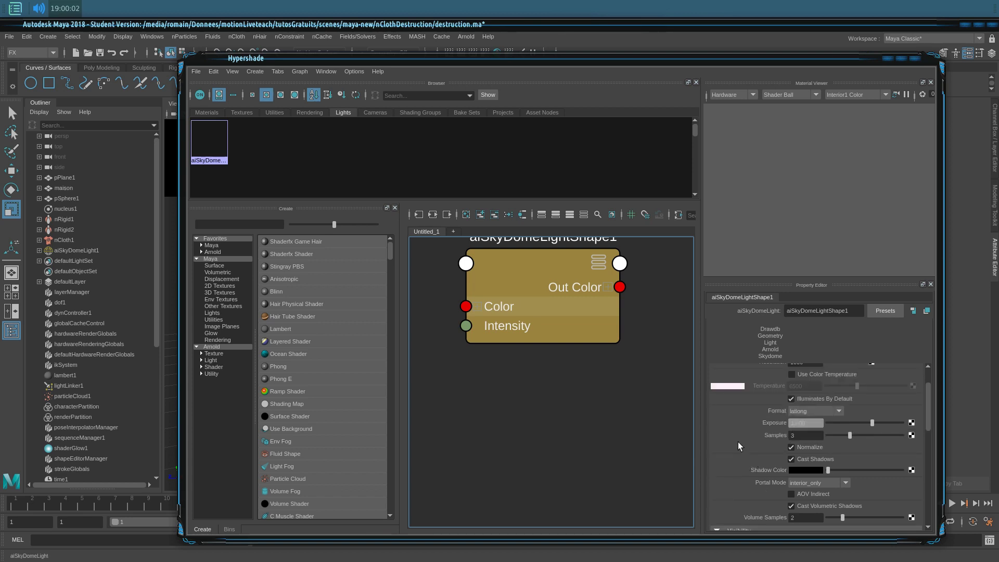
pyautogui.scroll(1, 738, 451)
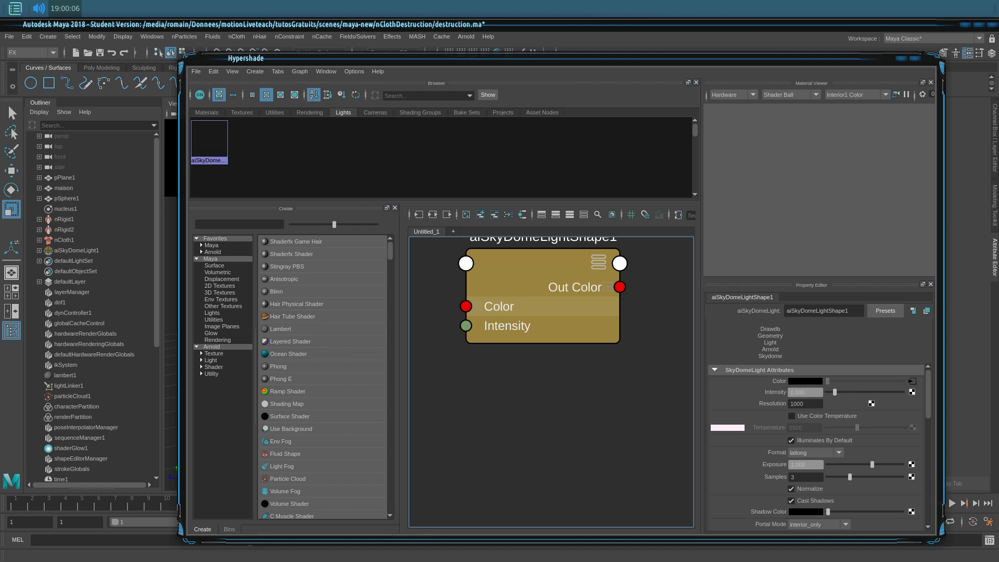
pyautogui.click(914, 58)
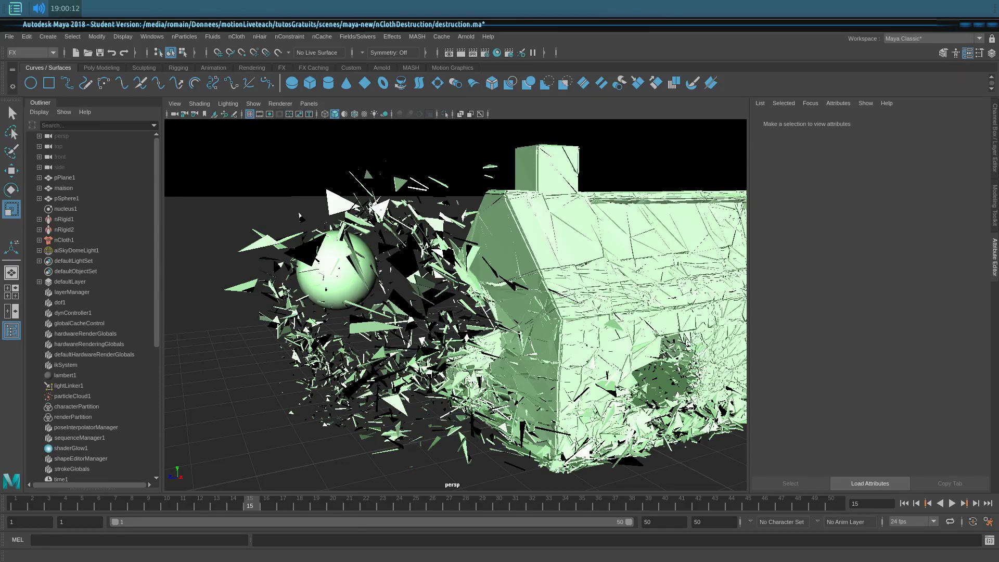
# Step: Show the Channel Box, close the Arnold RenderView, and save the scene
pyautogui.click(996, 127)
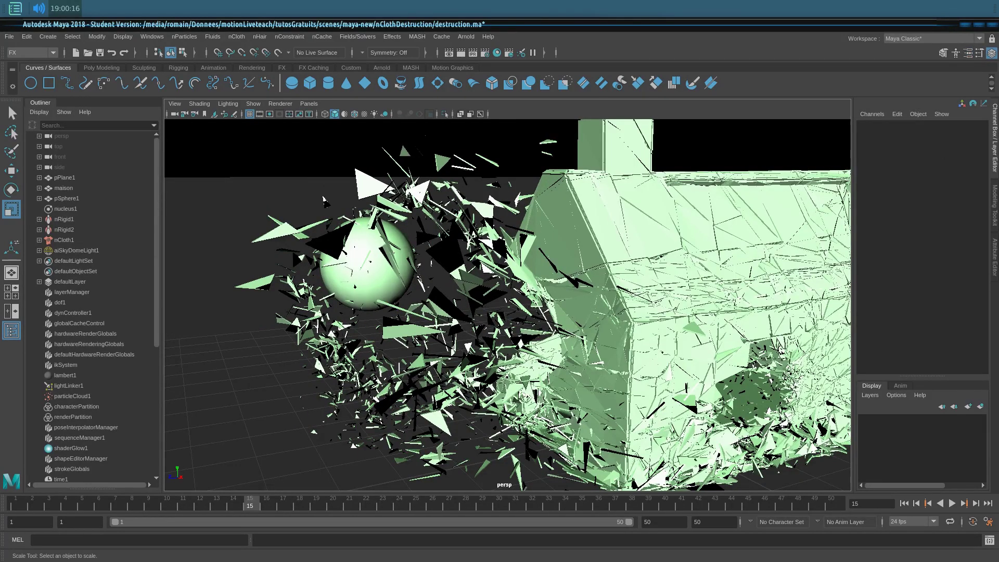
pyautogui.hotkey('alt', 'Tab')
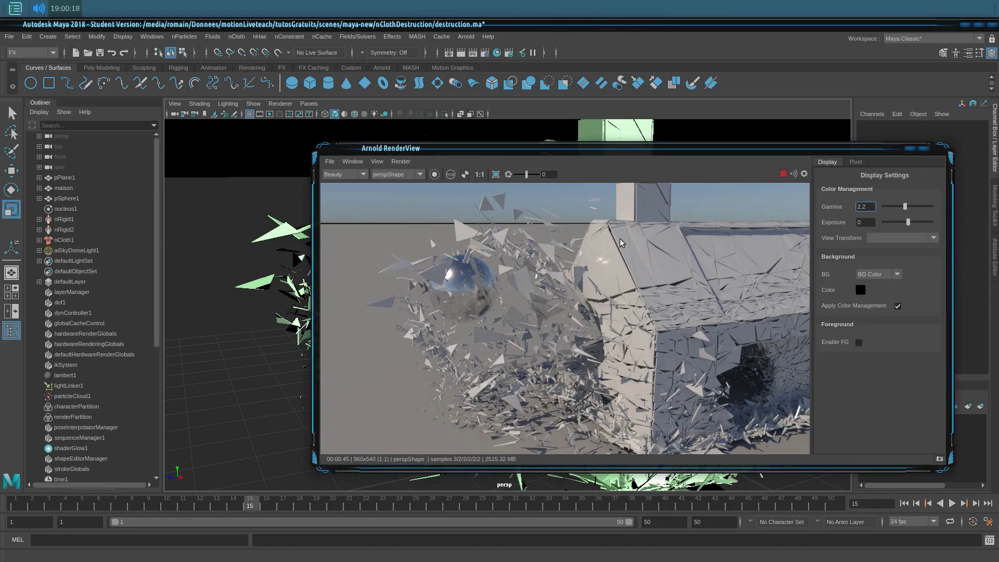
pyautogui.click(924, 148)
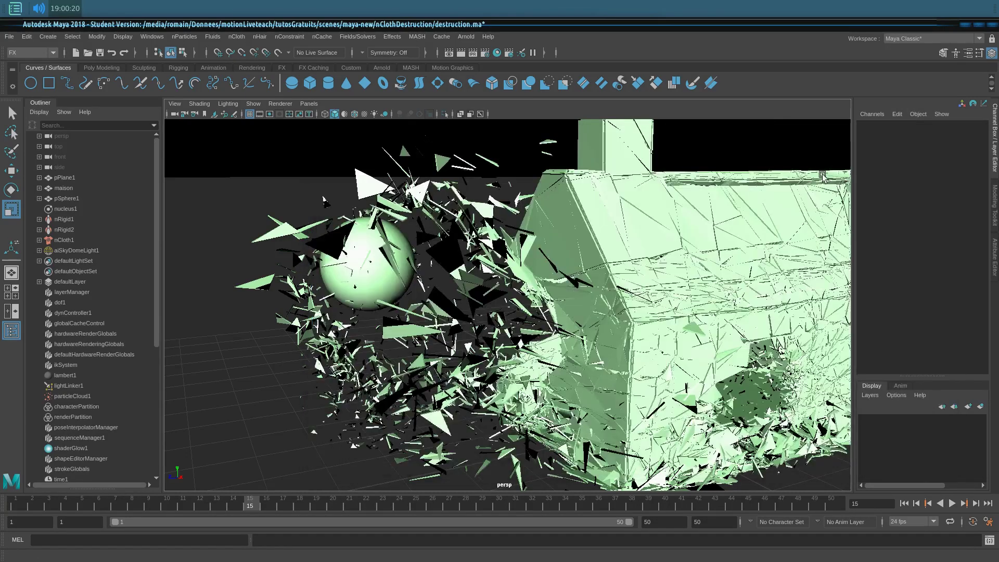
pyautogui.hotkey('ctrl', 's')
pyautogui.click(482, 270)
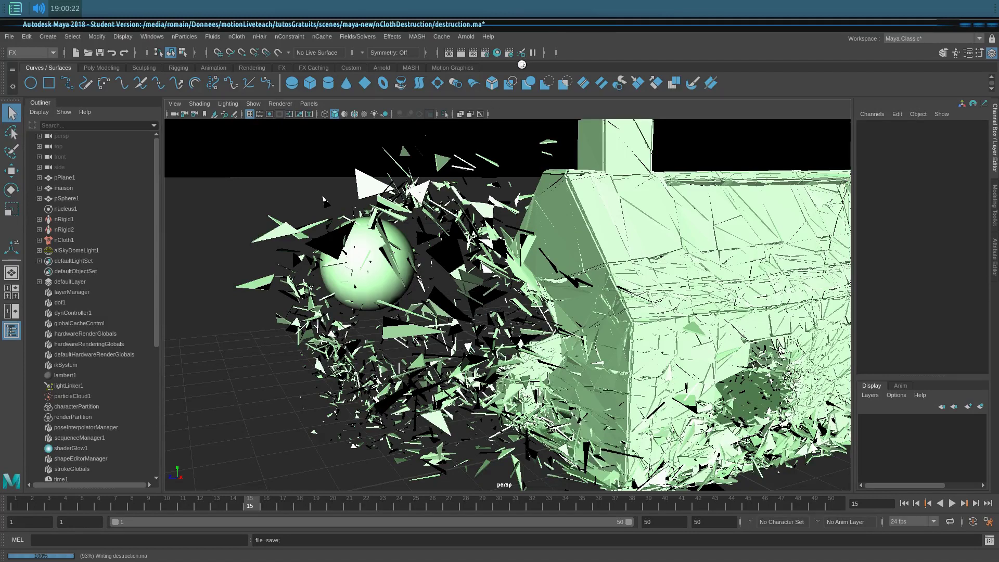
pyautogui.click(485, 53)
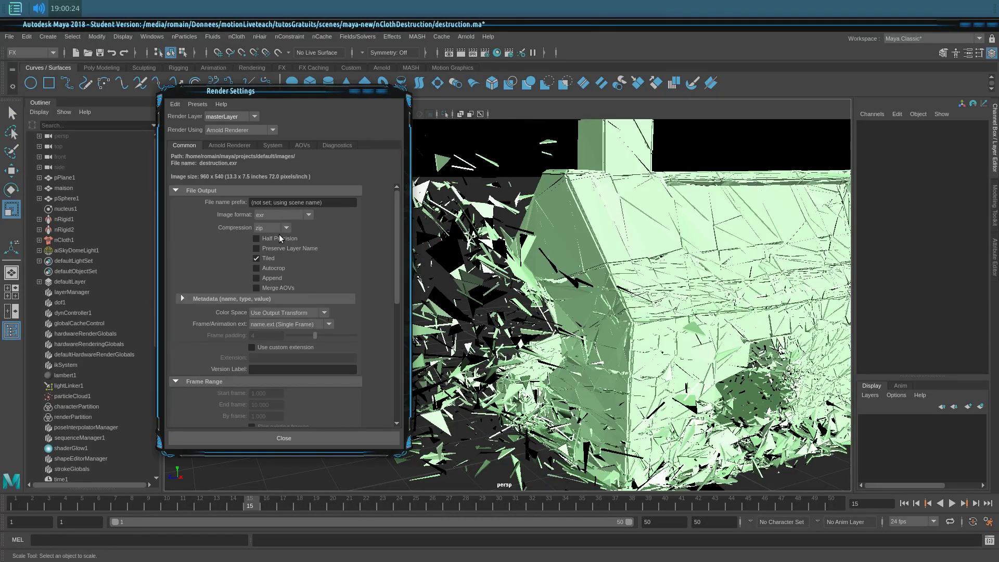
# Step: Set the render image size to 1080 × 1080 starting from the Full_1024 preset
pyautogui.scroll(-2, 302, 282)
pyautogui.scroll(-3, 302, 283)
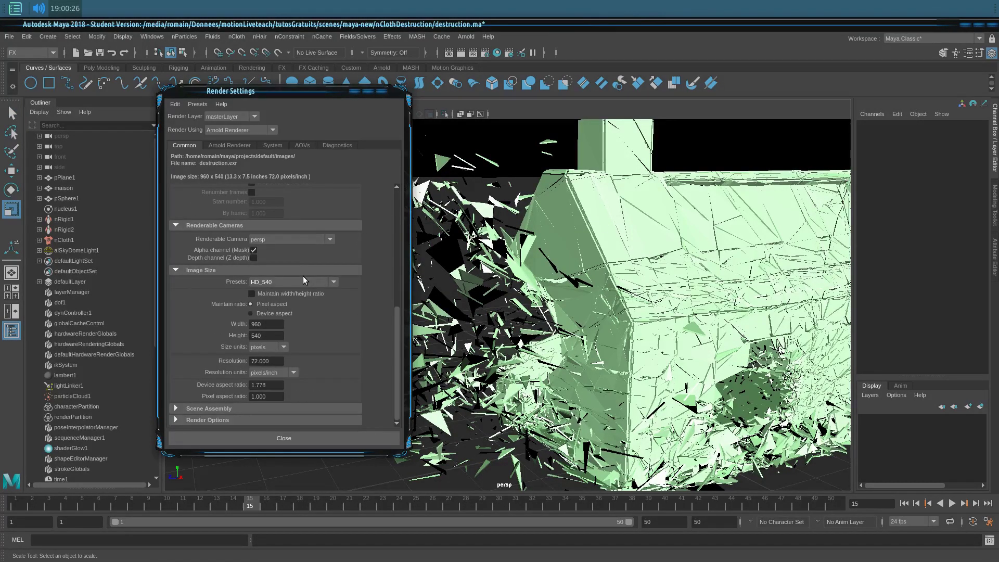
pyautogui.click(302, 279)
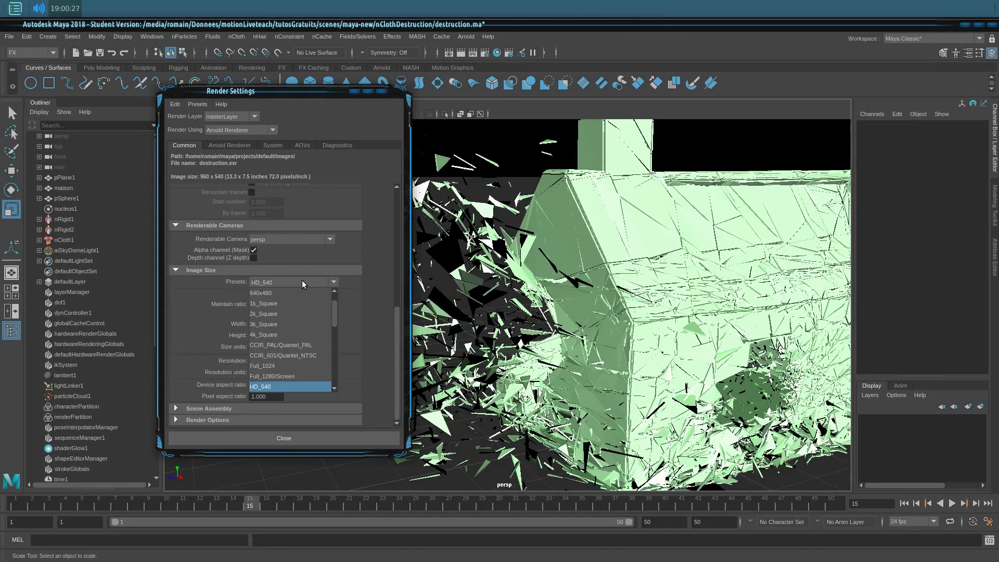
pyautogui.click(304, 366)
pyautogui.doubleClick(277, 335)
pyautogui.write('10')
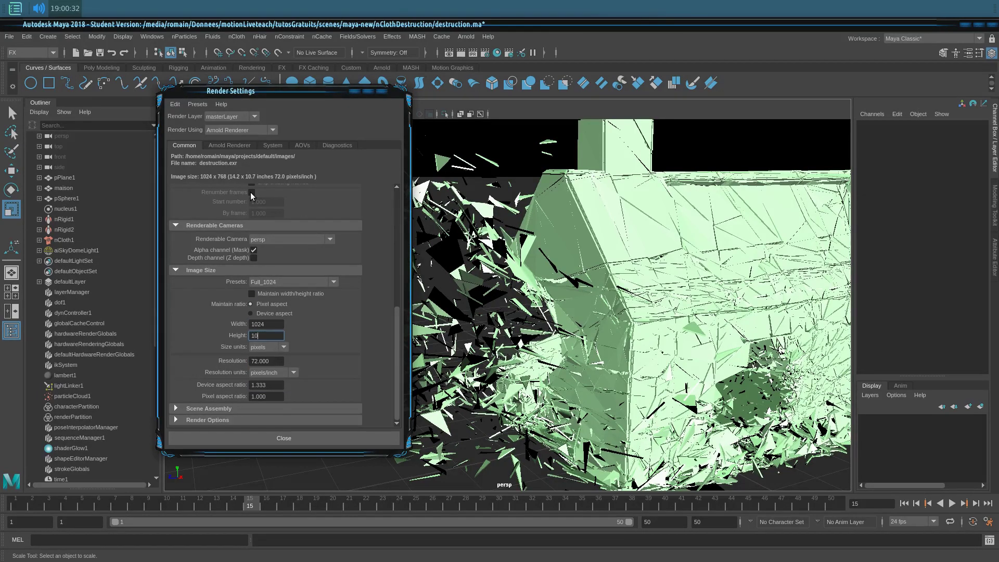
pyautogui.write('80')
pyautogui.doubleClick(260, 324)
pyautogui.write('1080')
pyautogui.press('Return')
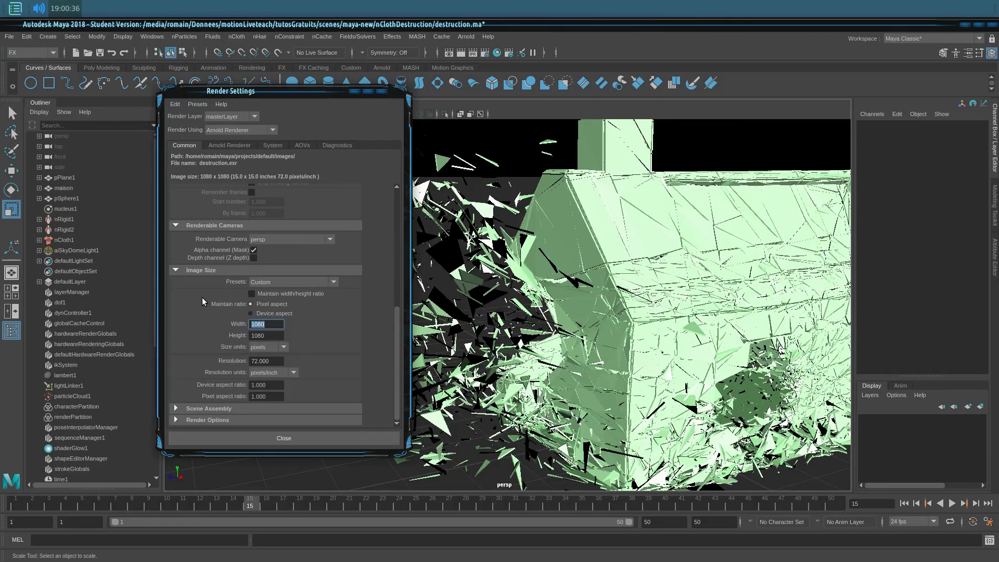
# Step: Review the Arnold sampling settings and render the current frame
pyautogui.click(236, 145)
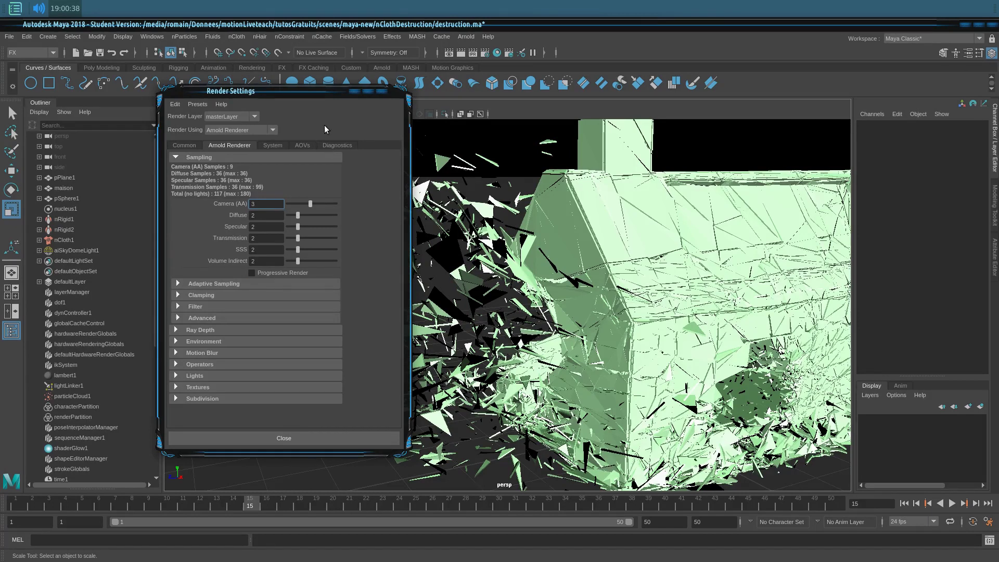
pyautogui.click(382, 91)
pyautogui.click(463, 54)
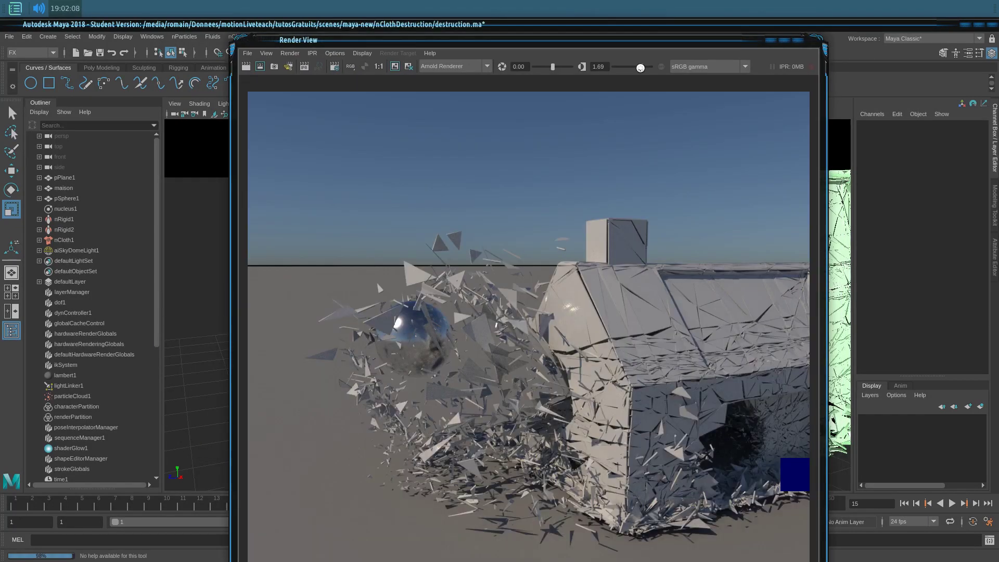
# Step: Zoom and pan the render in close on the house's broken wall
pyautogui.scroll(-1, 624, 364)
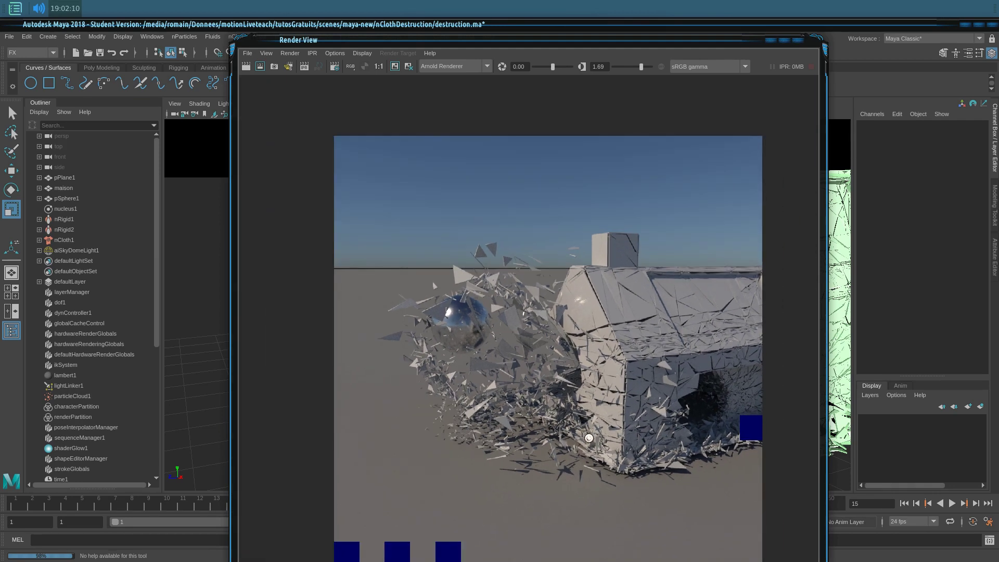
pyautogui.scroll(-1, 583, 421)
pyautogui.scroll(-1, 406, 456)
pyautogui.scroll(1, 406, 456)
pyautogui.moveTo(469, 437)
pyautogui.keyDown('alt'); pyautogui.mouseDown(button='middle')
pyautogui.moveTo(592, 377)
pyautogui.moveTo(487, 418)
pyautogui.mouseUp(button='middle'); pyautogui.keyUp('alt')
pyautogui.scroll(2, 487, 417)
pyautogui.scroll(1, 488, 417)
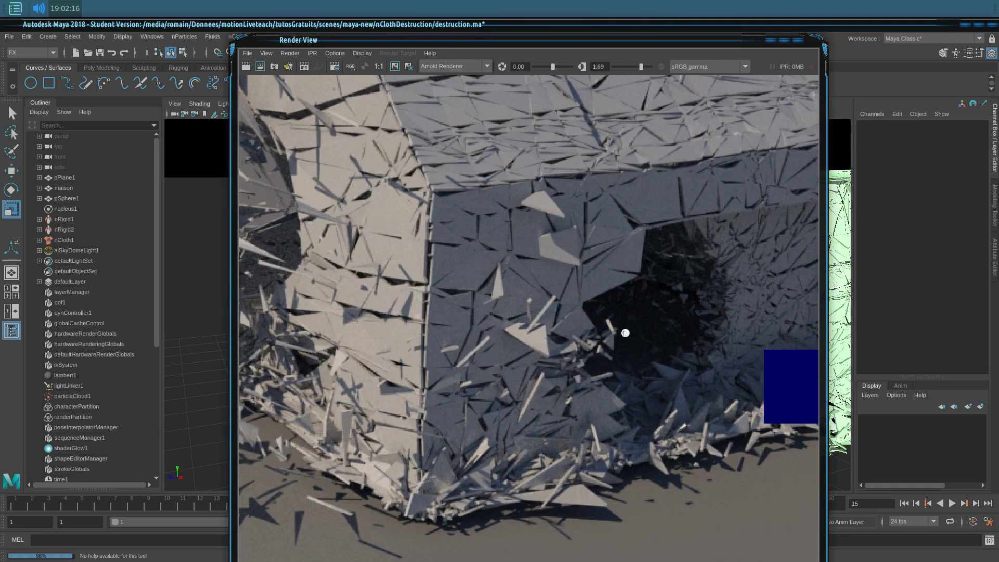
pyautogui.keyDown('alt'); pyautogui.moveTo(627, 326); pyautogui.dragTo(510, 379, button='middle'); pyautogui.keyUp('alt')
# Step: Set display gamma to 2.20, reframe the house, and choose Save Image
pyautogui.doubleClick(599, 67)
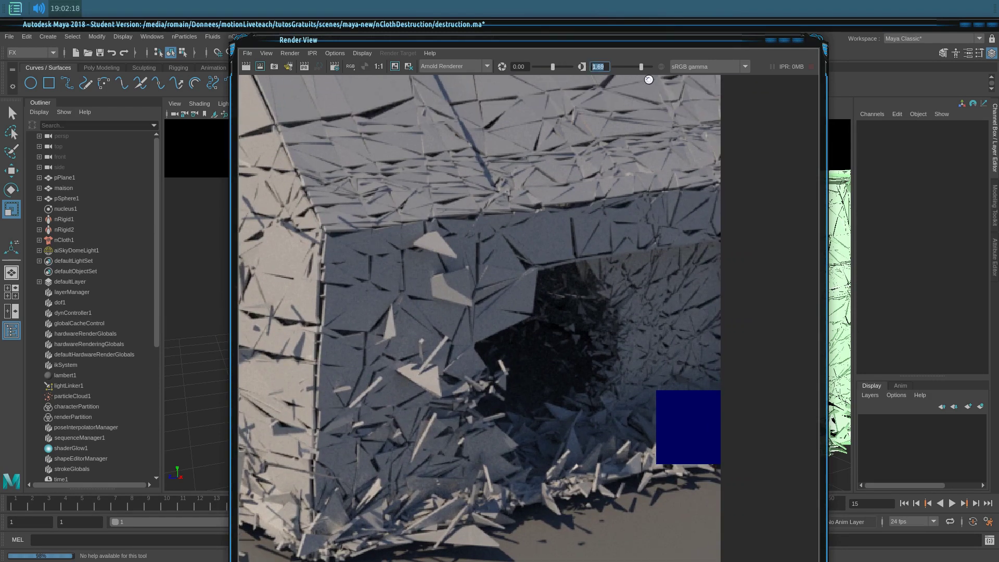
pyautogui.write('2.2')
pyautogui.press('Return')
pyautogui.scroll(-2, 464, 248)
pyautogui.keyDown('alt'); pyautogui.moveTo(370, 318); pyautogui.dragTo(558, 333, button='middle'); pyautogui.keyUp('alt')
pyautogui.scroll(-2, 557, 333)
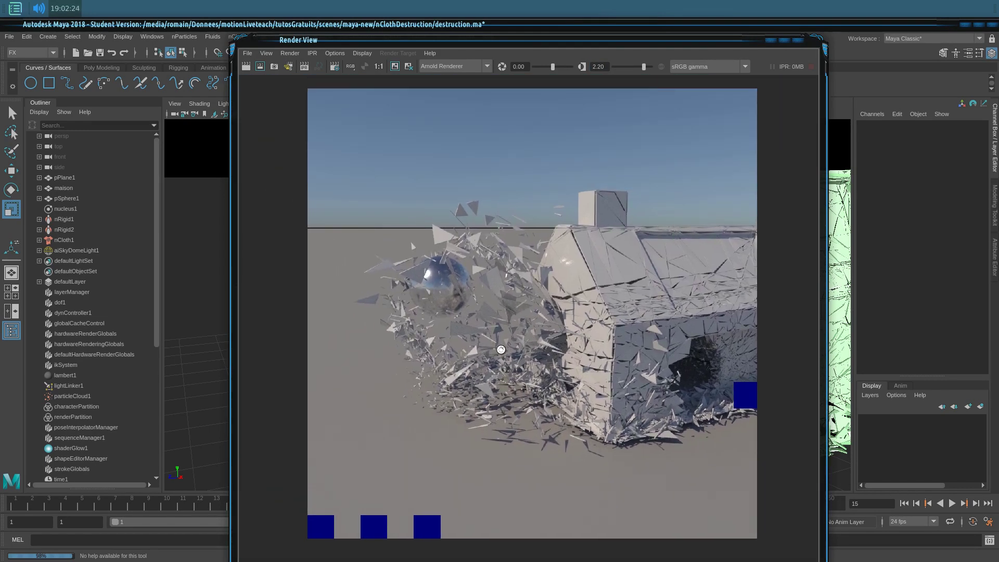
pyautogui.scroll(1, 554, 394)
pyautogui.scroll(1, 583, 374)
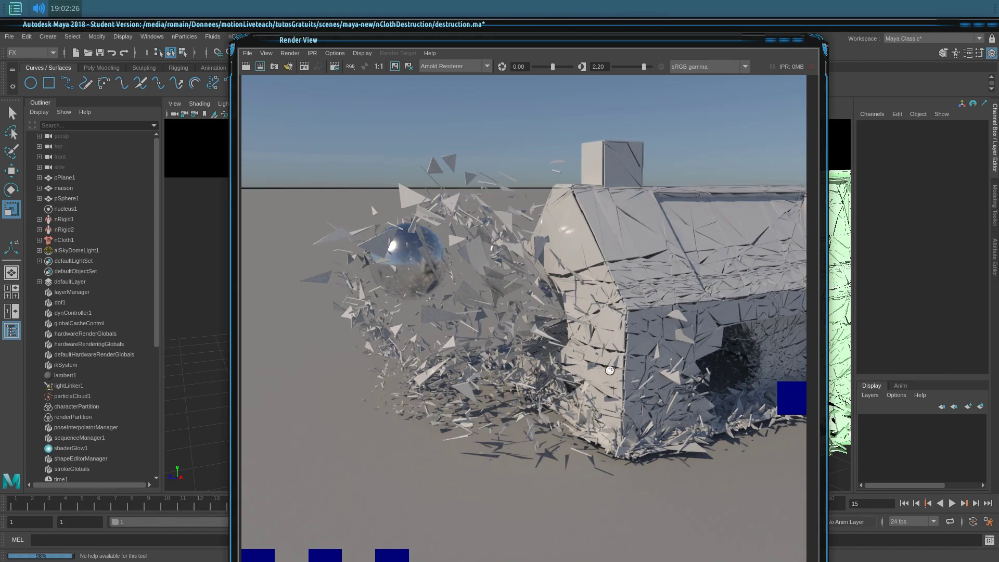
pyautogui.scroll(1, 596, 420)
pyautogui.keyDown('alt'); pyautogui.moveTo(596, 421); pyautogui.dragTo(616, 442, button='middle'); pyautogui.keyUp('alt')
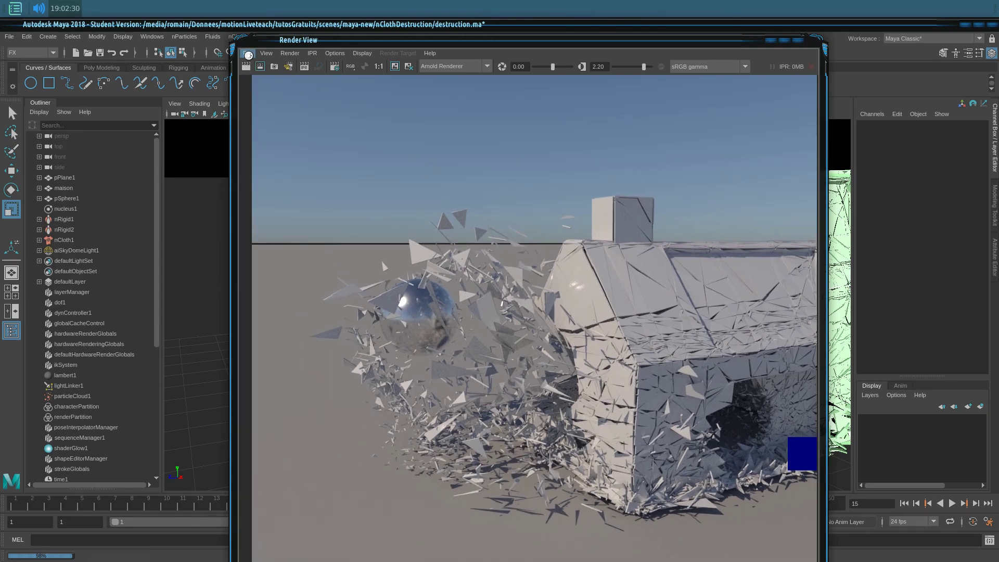
pyautogui.click(249, 53)
pyautogui.click(282, 83)
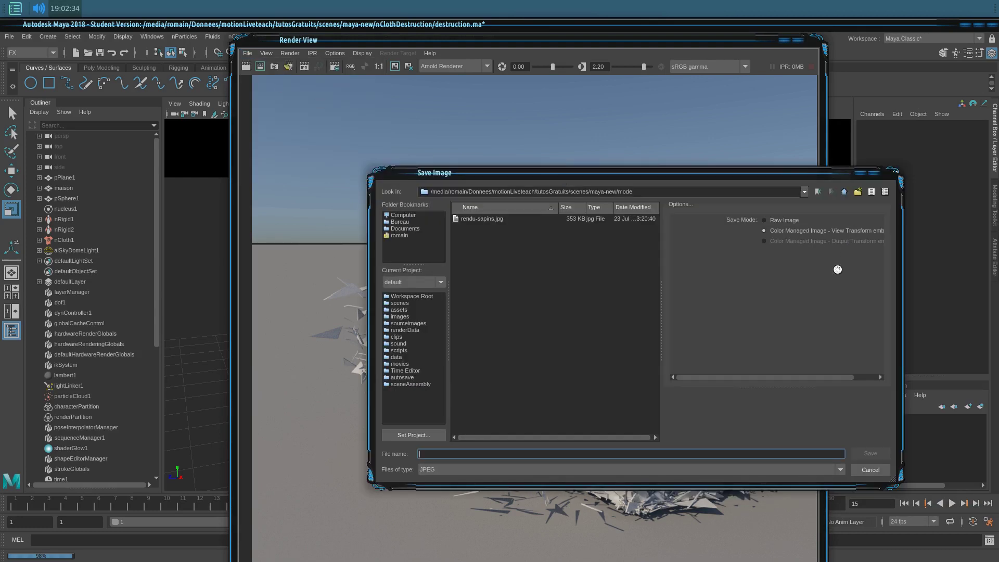
# Step: Save the render as JPEG 'rendu-destruction.jpg' inside the nClothDestruction folder under maya-new
pyautogui.click(847, 192)
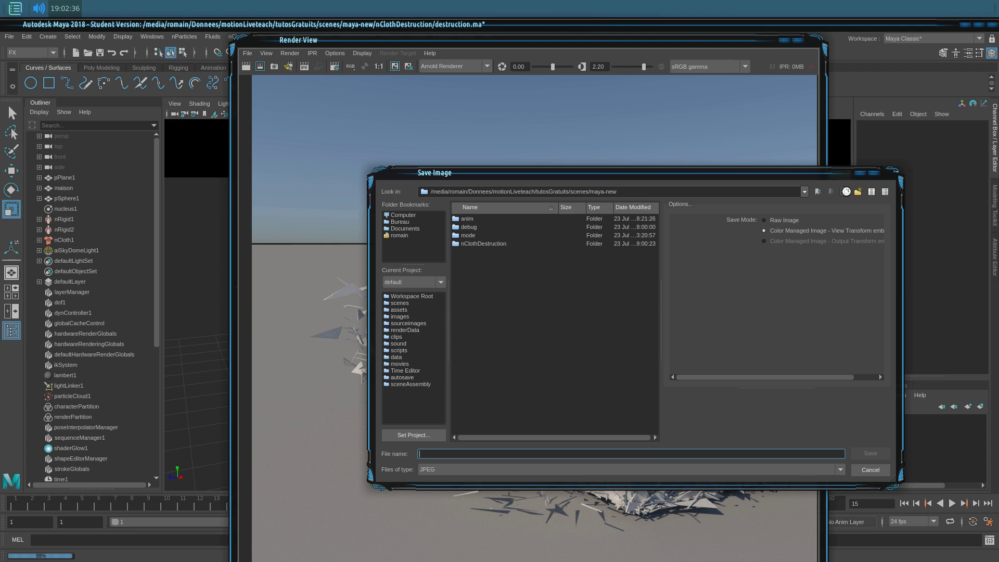
pyautogui.doubleClick(494, 246)
pyautogui.click(442, 453)
pyautogui.write('rendu-destruction.jpg')
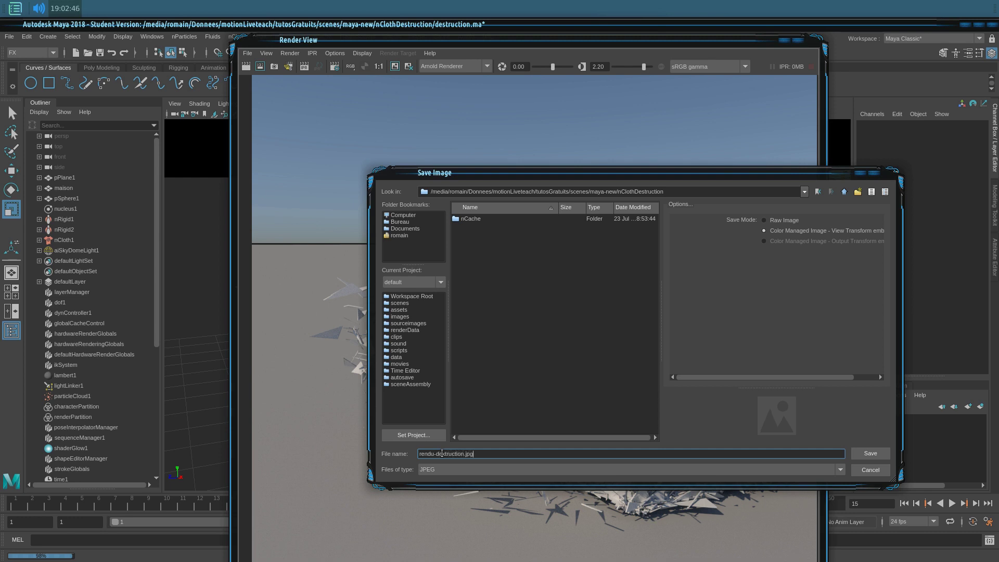
pyautogui.press('Return')
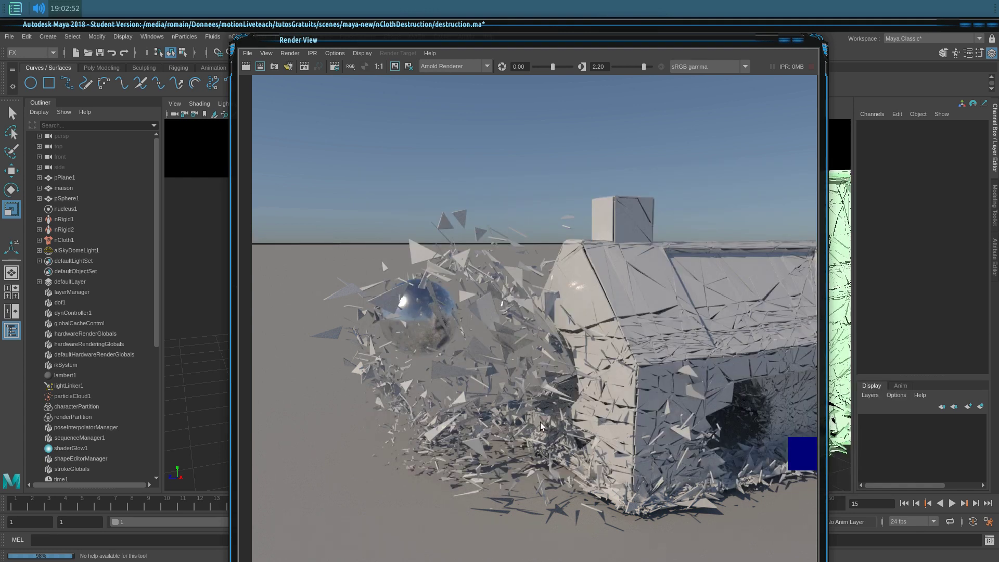
# Step: Zoom and pan over the shattered-house render, then close the Render View window
pyautogui.scroll(-3, 512, 361)
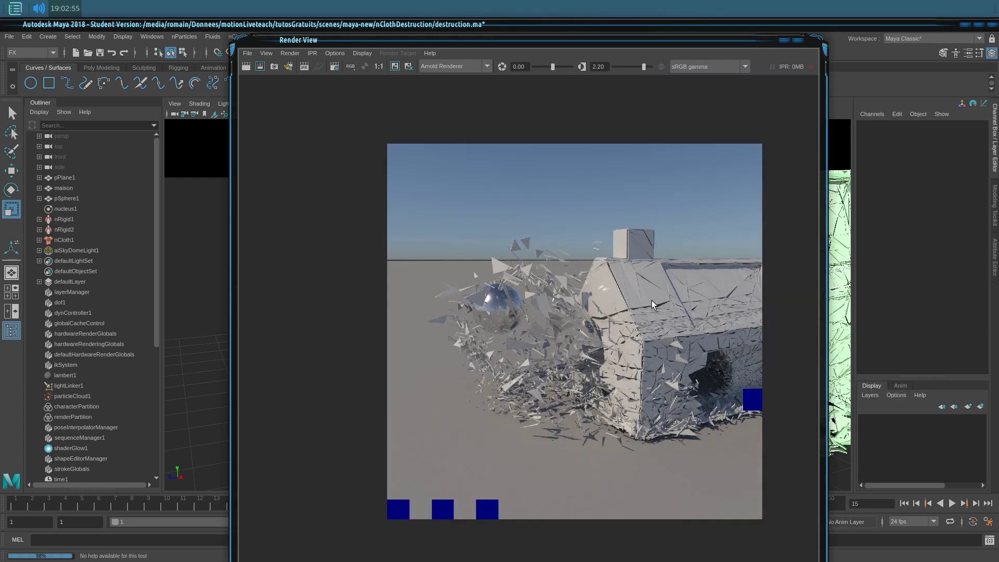
pyautogui.scroll(1, 608, 273)
pyautogui.scroll(2, 608, 273)
pyautogui.scroll(2, 532, 367)
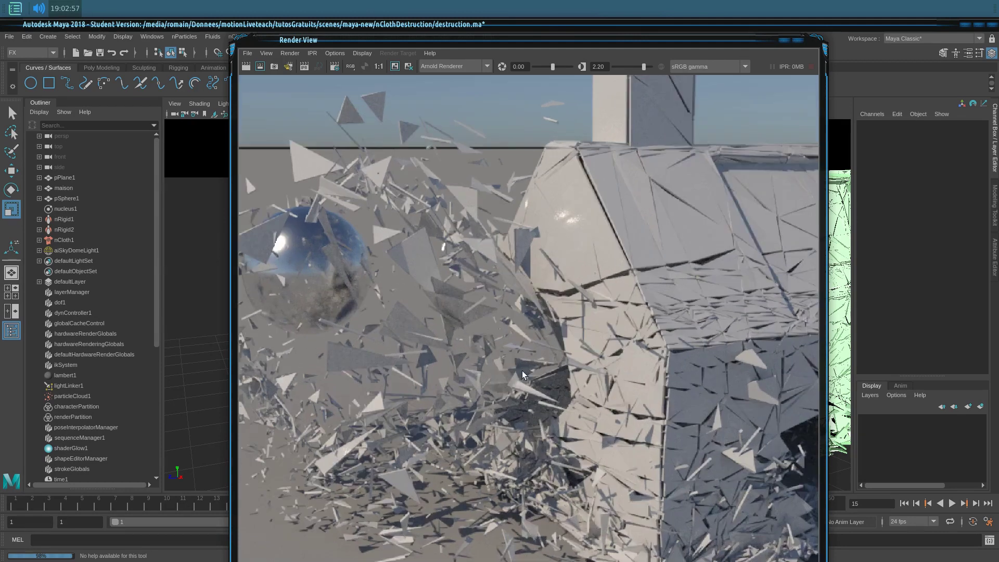
pyautogui.scroll(-2, 611, 394)
pyautogui.scroll(-1, 611, 395)
pyautogui.scroll(-1, 611, 393)
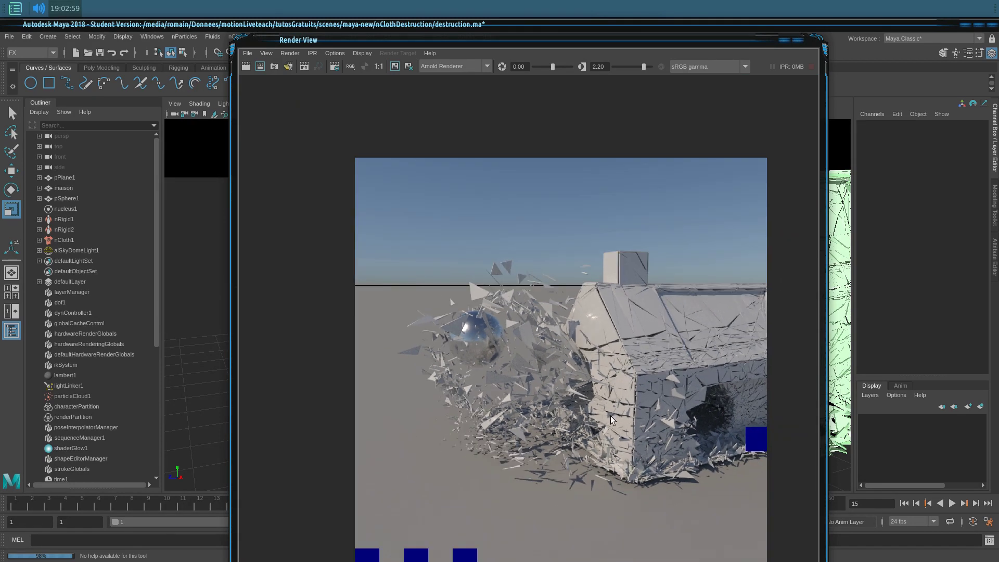
pyautogui.moveTo(611, 401); pyautogui.dragTo(564, 364, button='middle')
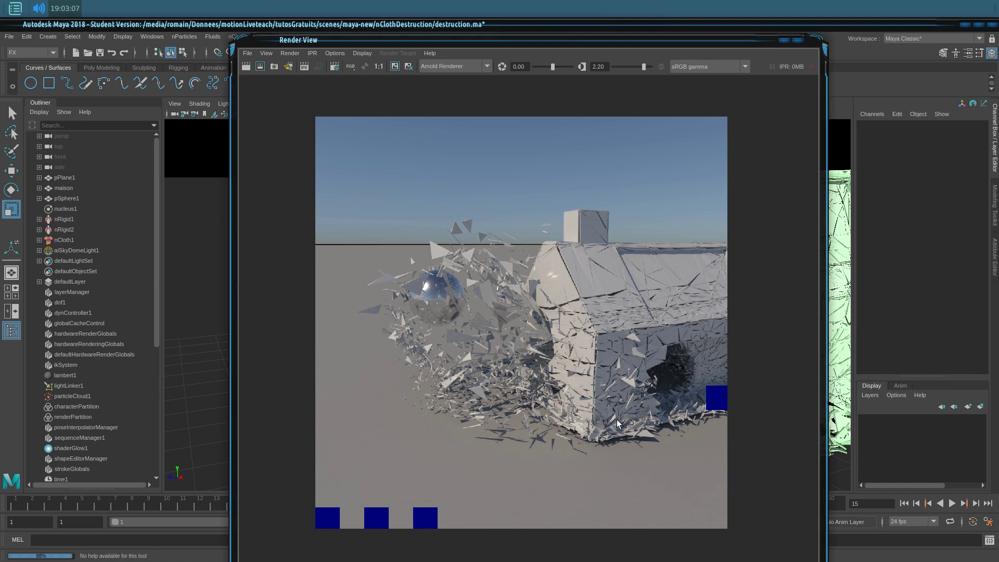
pyautogui.scroll(-1, 617, 422)
pyautogui.scroll(1, 617, 422)
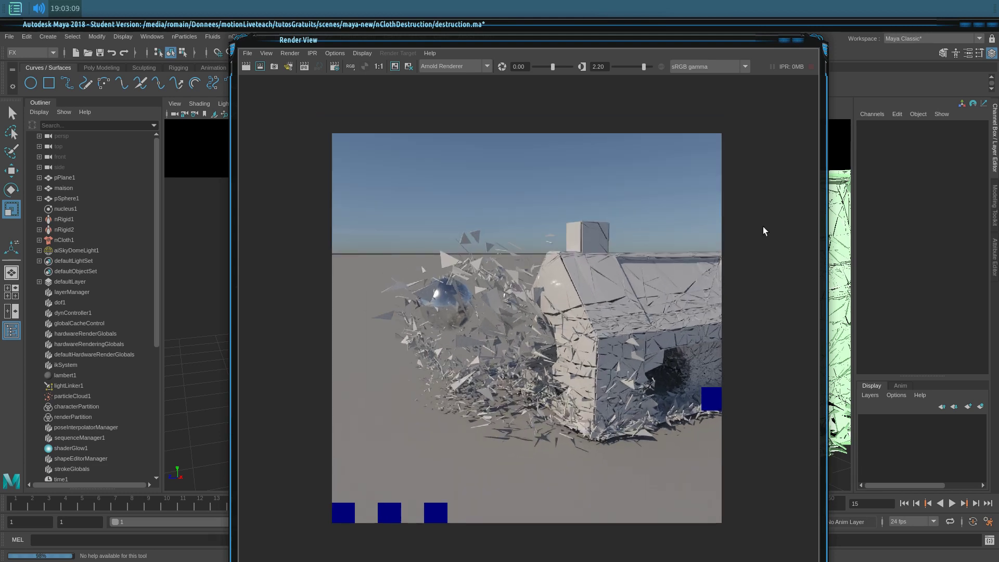
pyautogui.click(795, 42)
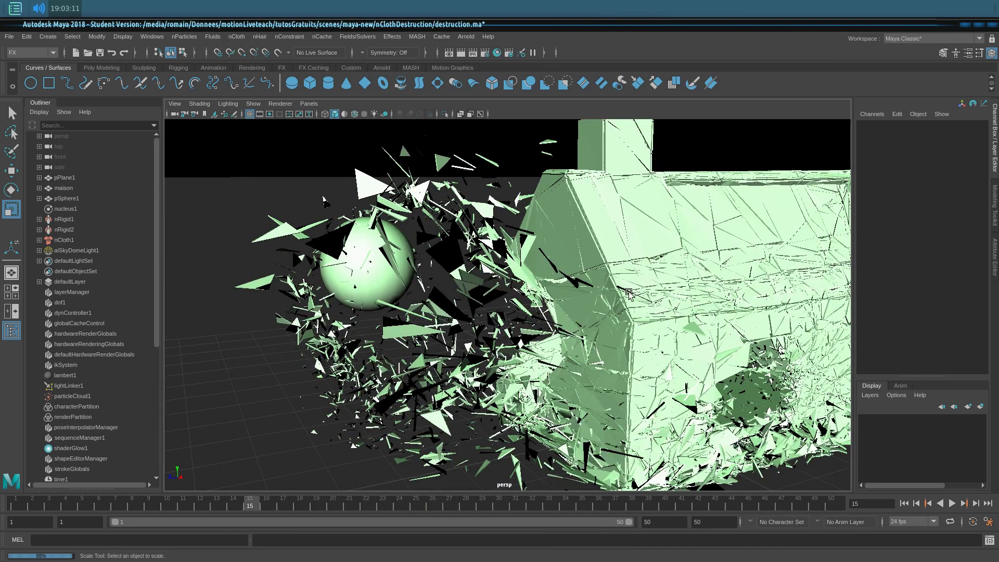
# Step: Set the playback speed to real-time 24 fps x 1 in Animation Preferences and save
pyautogui.click(988, 522)
pyautogui.click(388, 268)
pyautogui.click(385, 287)
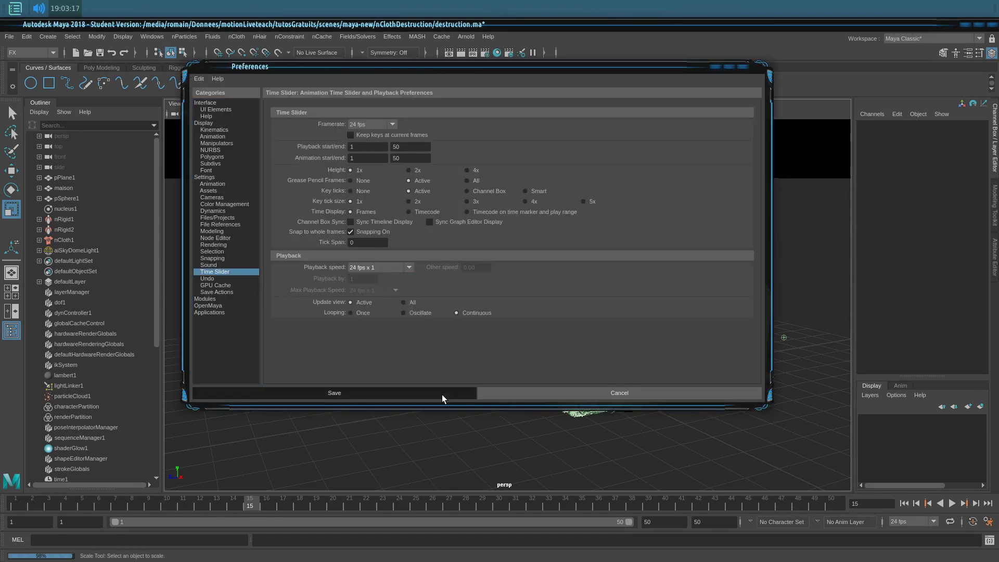
pyautogui.click(442, 393)
# Step: Play the shattering simulation, stop at frame 30, and orbit around the debris
pyautogui.click(952, 503)
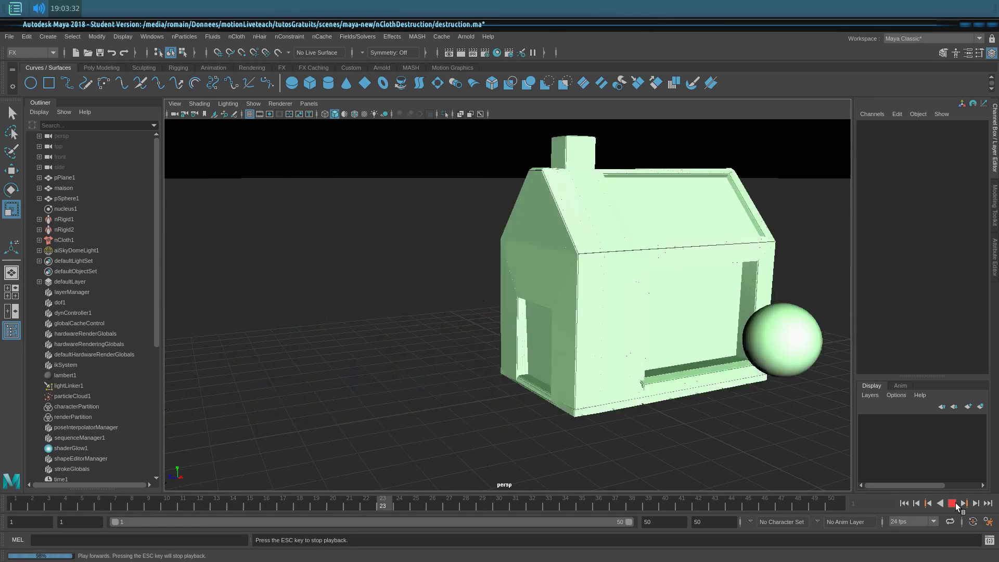
pyautogui.click(957, 505)
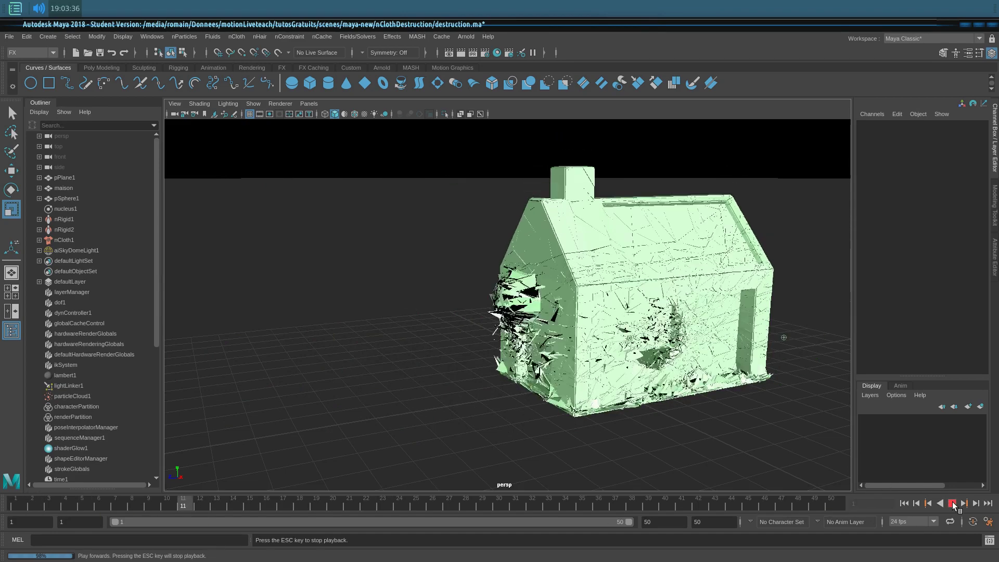
pyautogui.click(954, 504)
pyautogui.moveTo(468, 338)
pyautogui.keyDown('alt'); pyautogui.mouseDown()
pyautogui.moveTo(505, 388)
pyautogui.moveTo(472, 388)
pyautogui.mouseUp(); pyautogui.keyUp('alt')
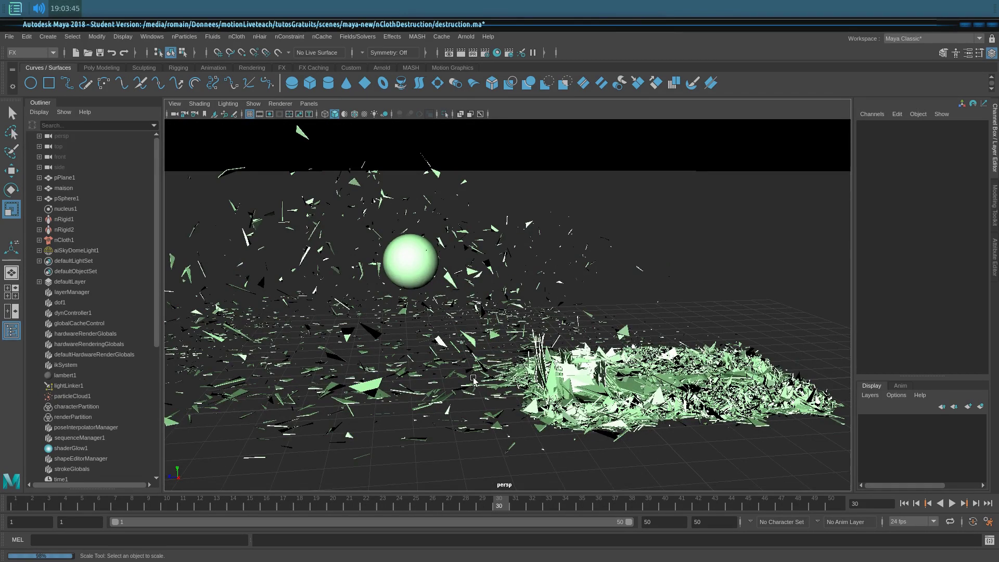
# Step: Search for teach.motion-live.com and open its free video tutorials page
pyautogui.write('teach.motion-live.com')
pyautogui.press('Return')
pyautogui.click(214, 99)
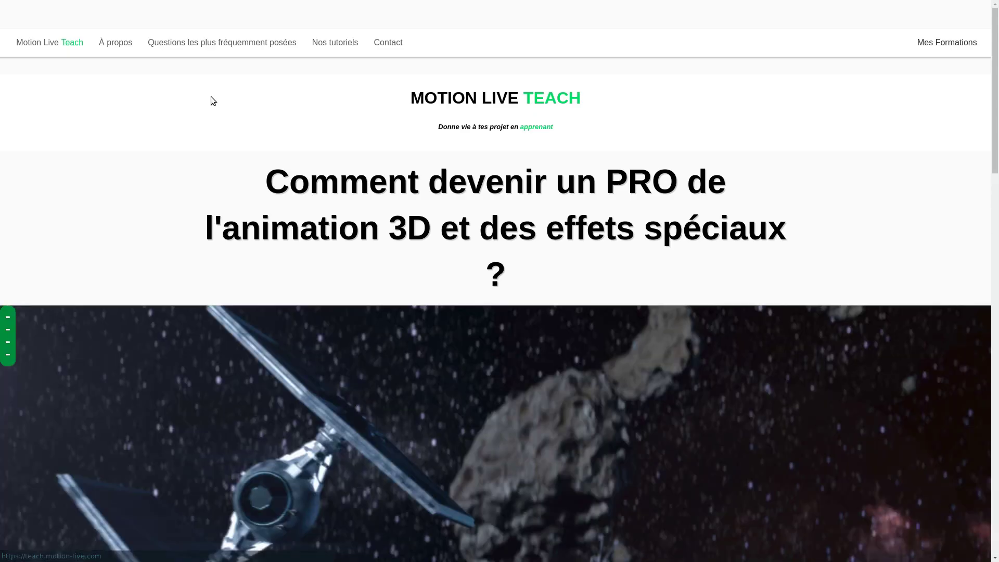
pyautogui.moveTo(994, 60); pyautogui.dragTo(994, 218)
pyautogui.click(592, 314)
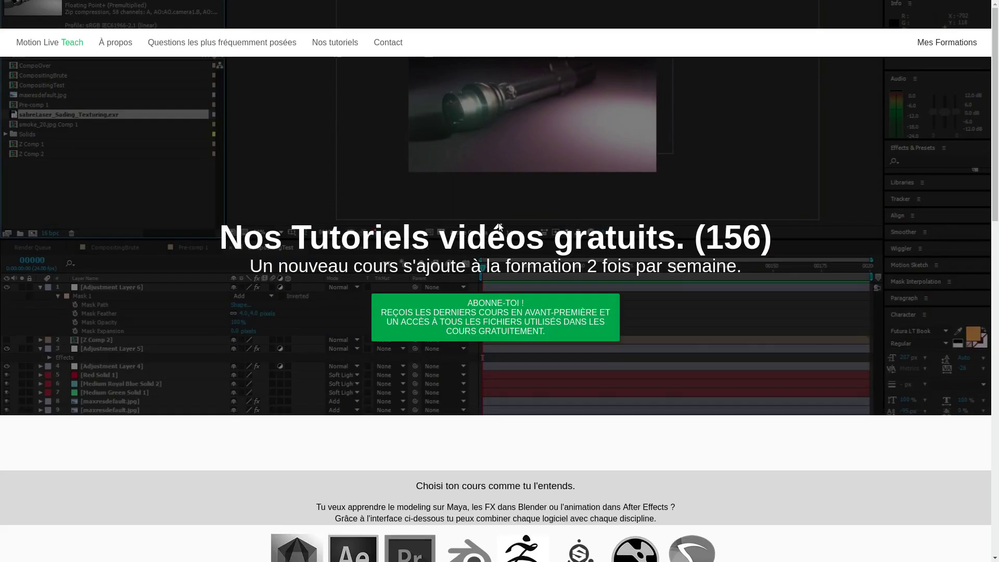
# Step: Open the ABONNE-TOI subscription form and fill in the email field
pyautogui.click(446, 318)
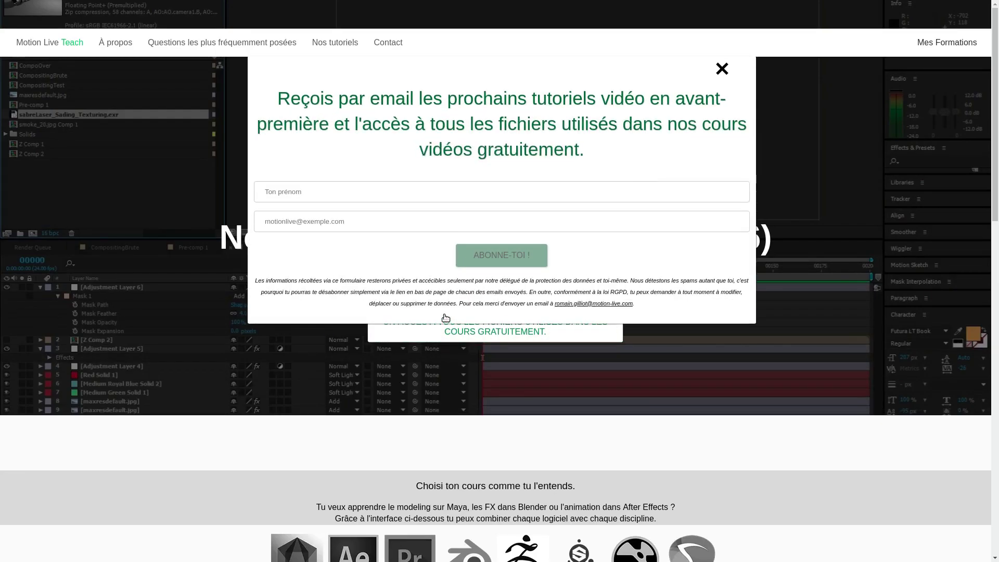
pyautogui.write('Ton prenom')
pyautogui.press('Tab')
pyautogui.write('Toen email@gm')
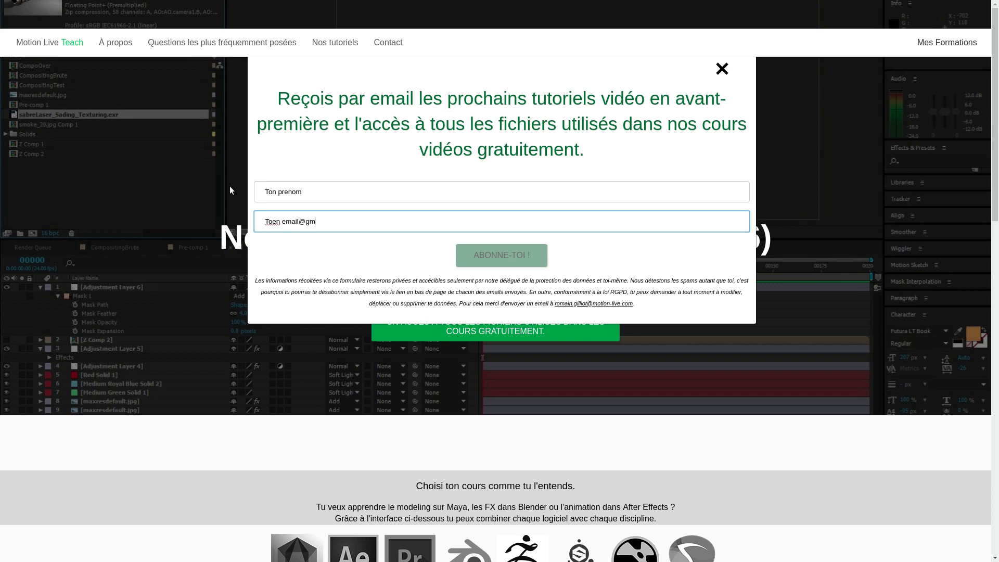
pyautogui.write('ail.com')
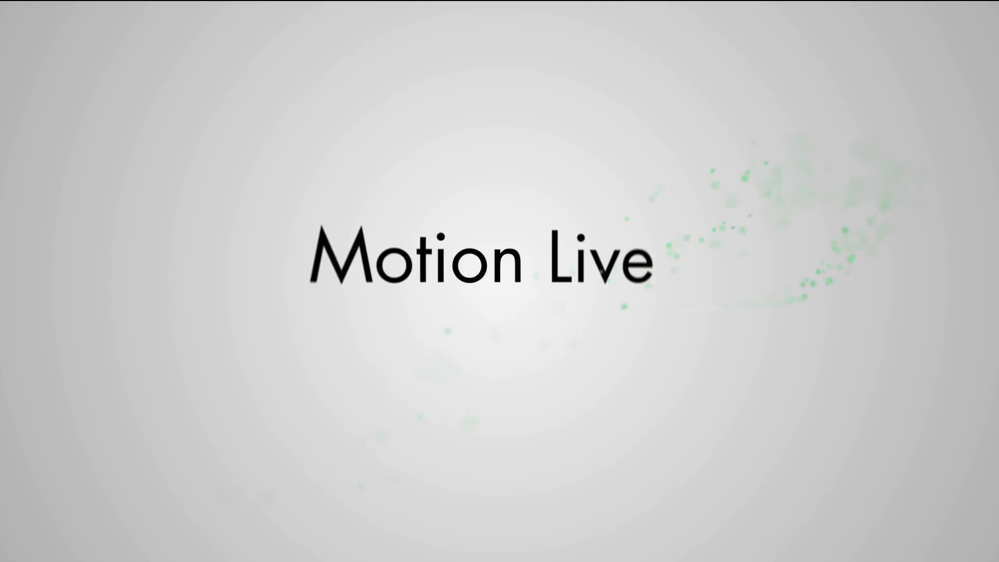